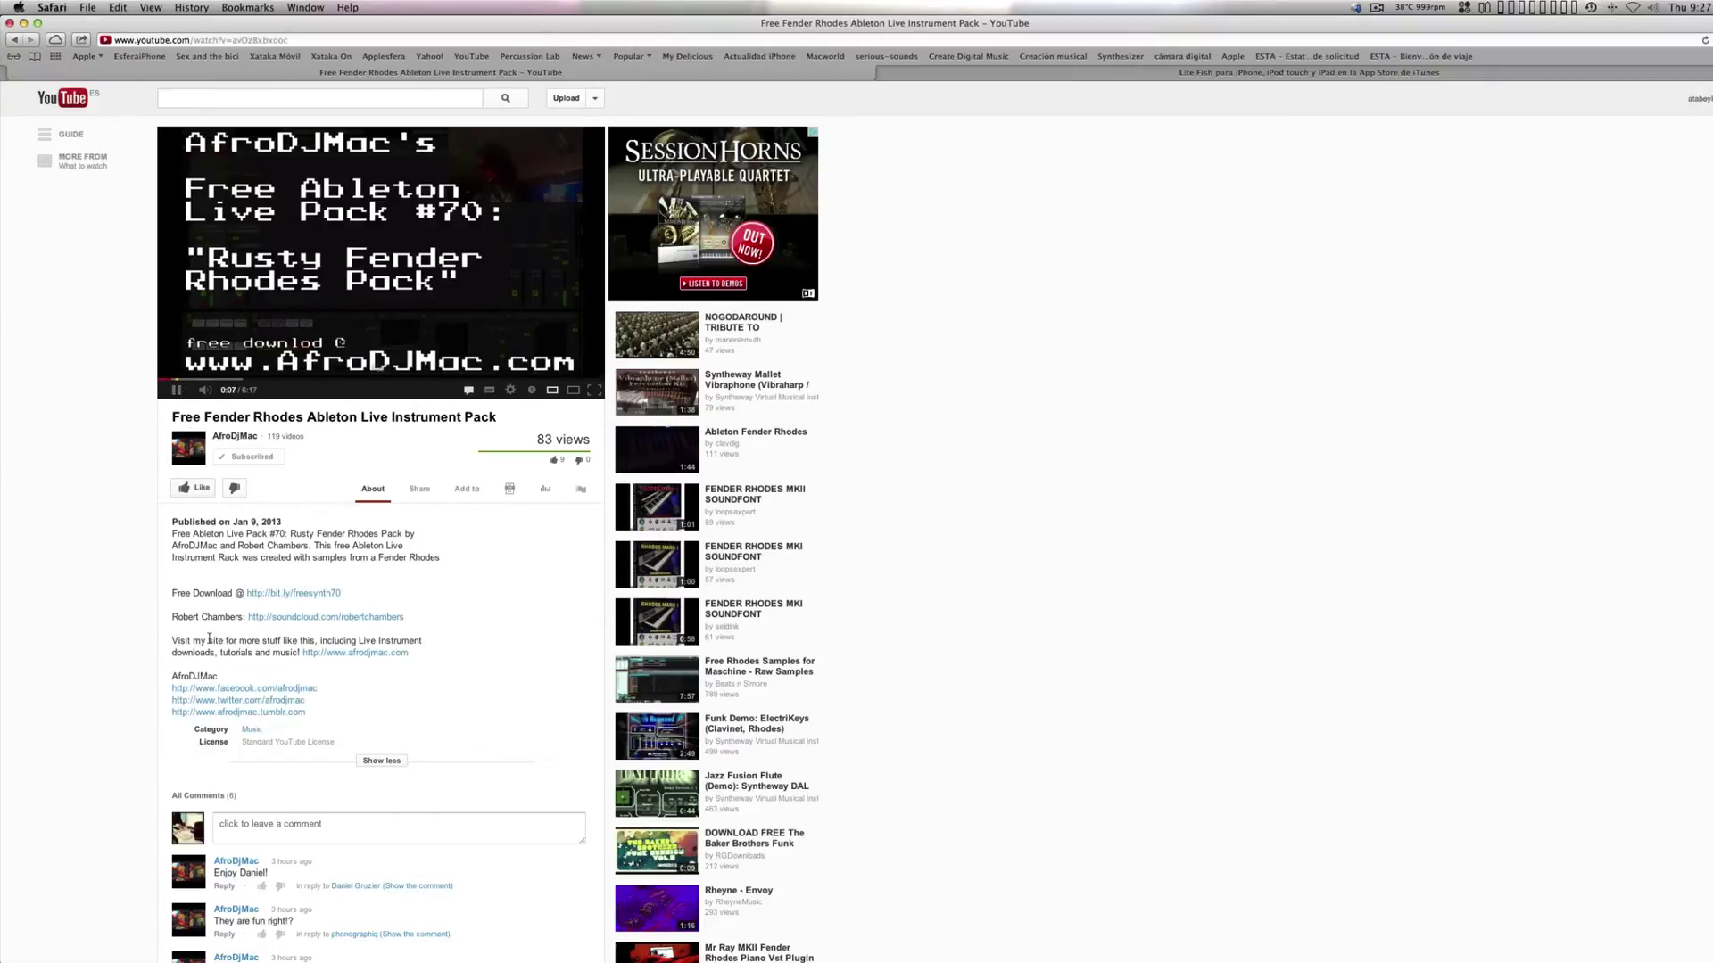
- Skip ahead through the Fender Rhodes instrument pack video to about 1:41 to preview the rack's controls
{"action": "left_click", "coordinate": [195, 379]}
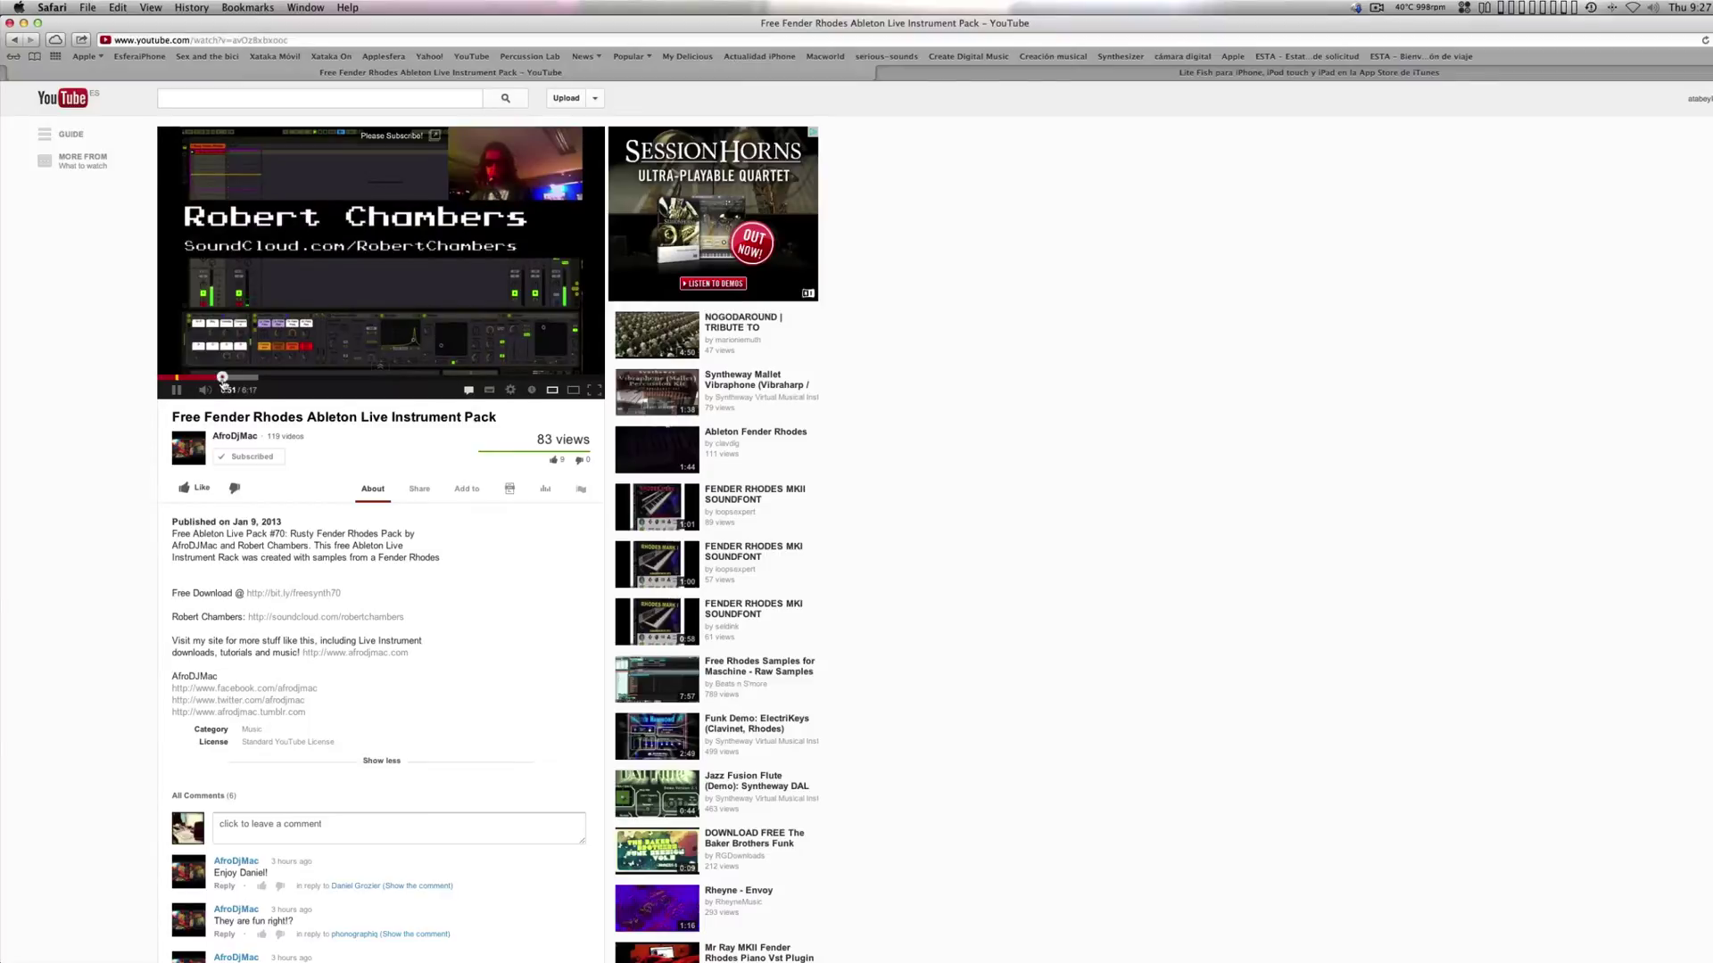
{"action": "left_click", "coordinate": [223, 378]}
{"action": "left_click", "coordinate": [239, 381]}
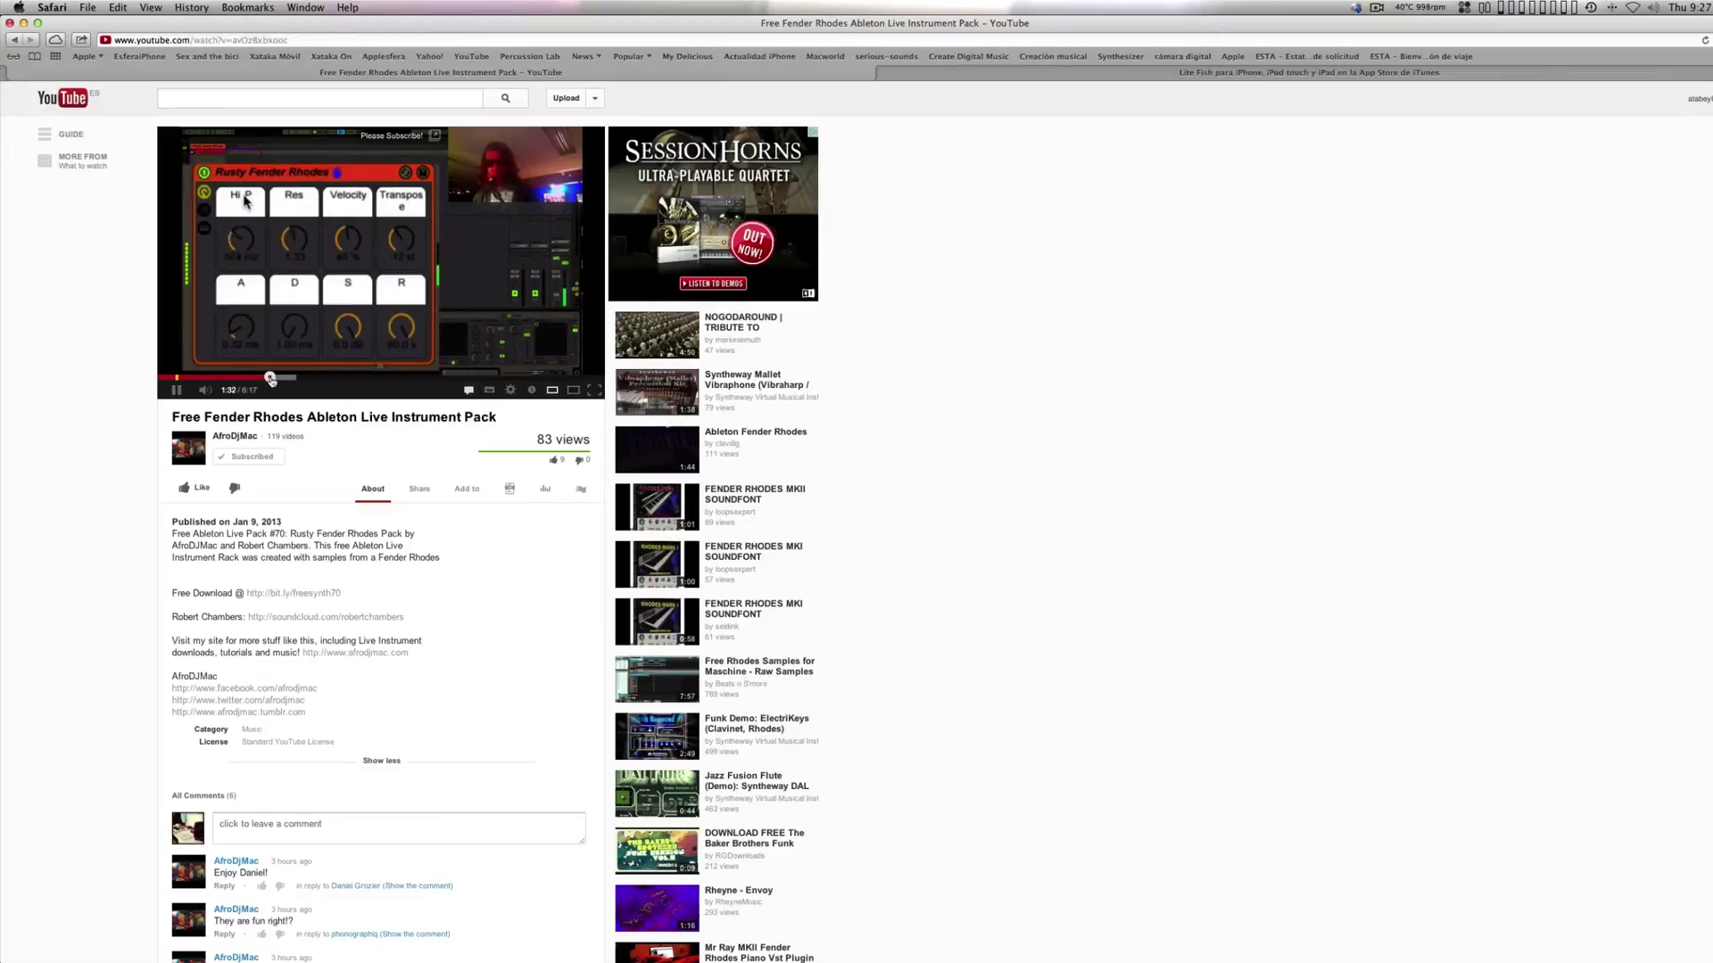
{"action": "left_click", "coordinate": [280, 378]}
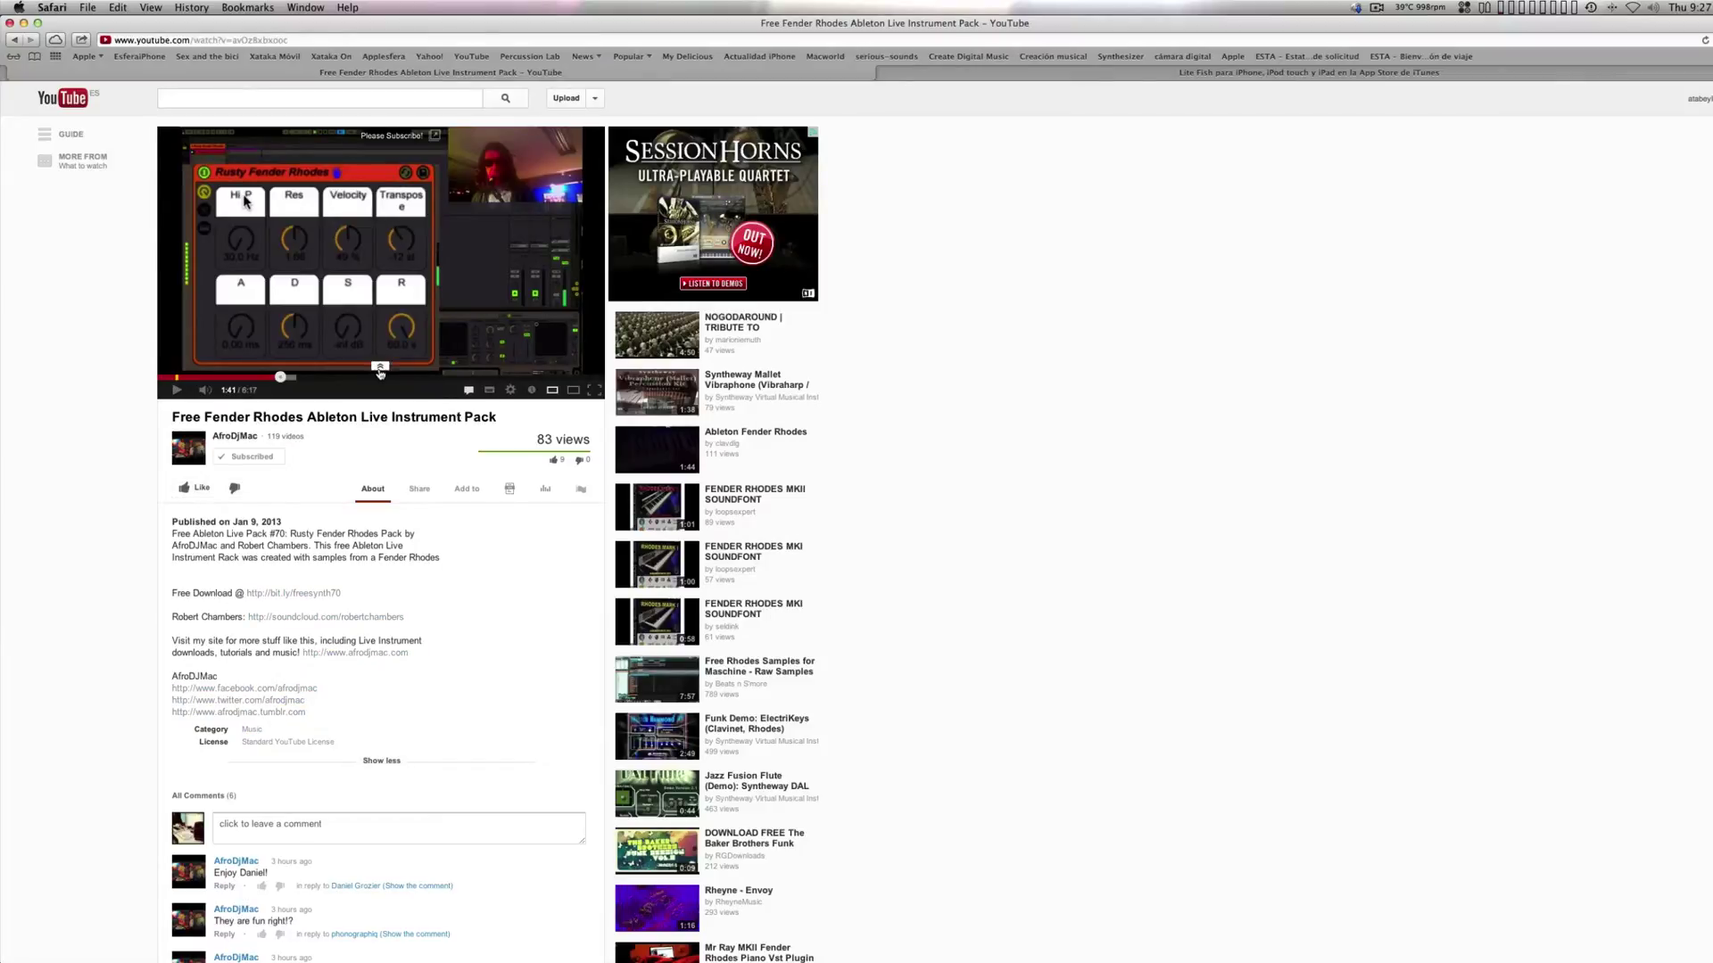
- Switch to Ableton Live, open the recent Rusty Rhodes AfroDJMac Live Set and select the Multi FX rack
{"action": "left_click", "coordinate": [950, 960]}
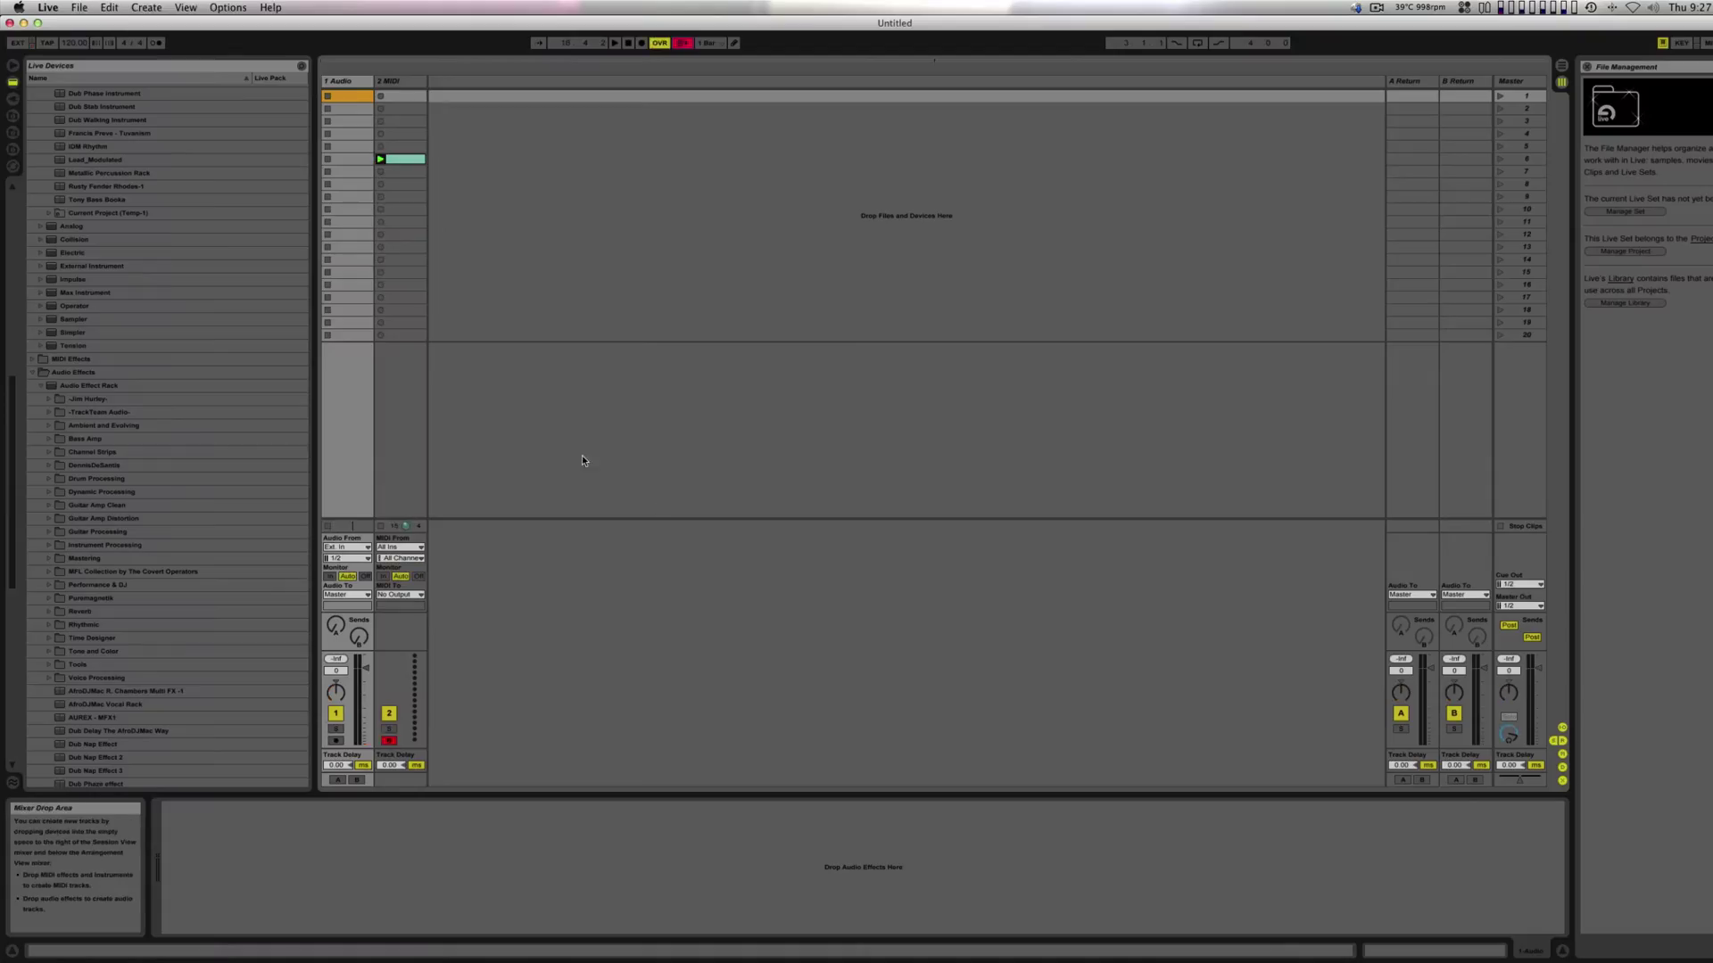
{"action": "left_click", "coordinate": [79, 8]}
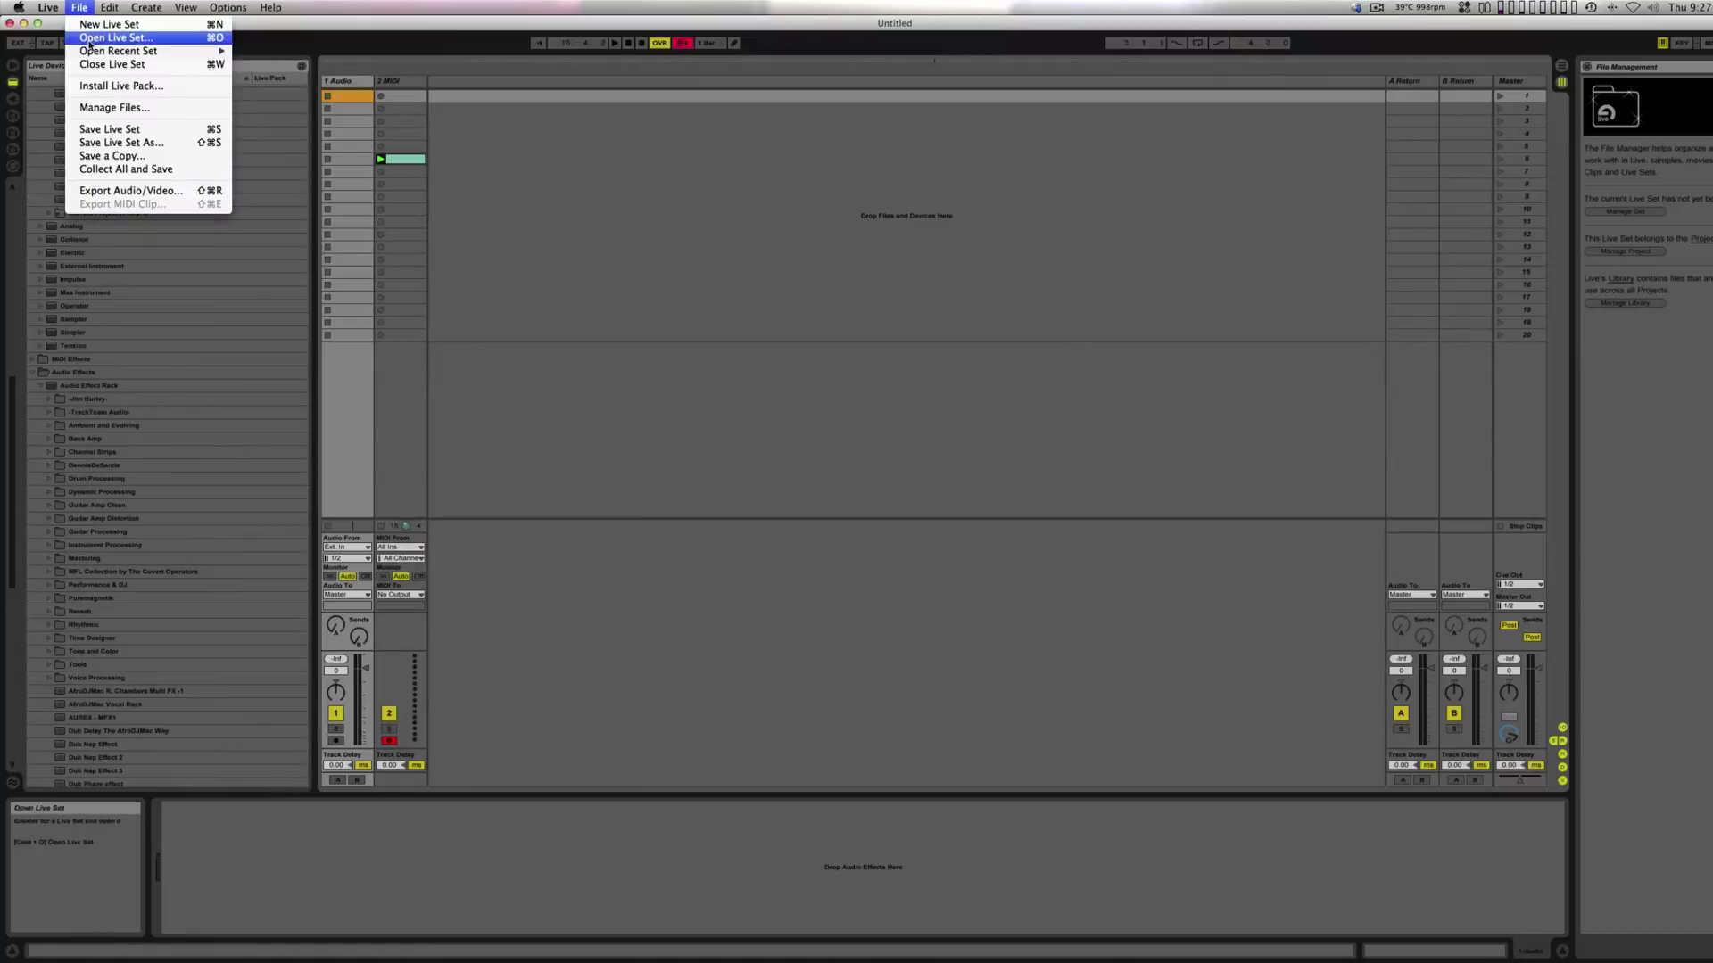
{"action": "mouse_move", "coordinate": [101, 51]}
{"action": "left_click", "coordinate": [253, 52]}
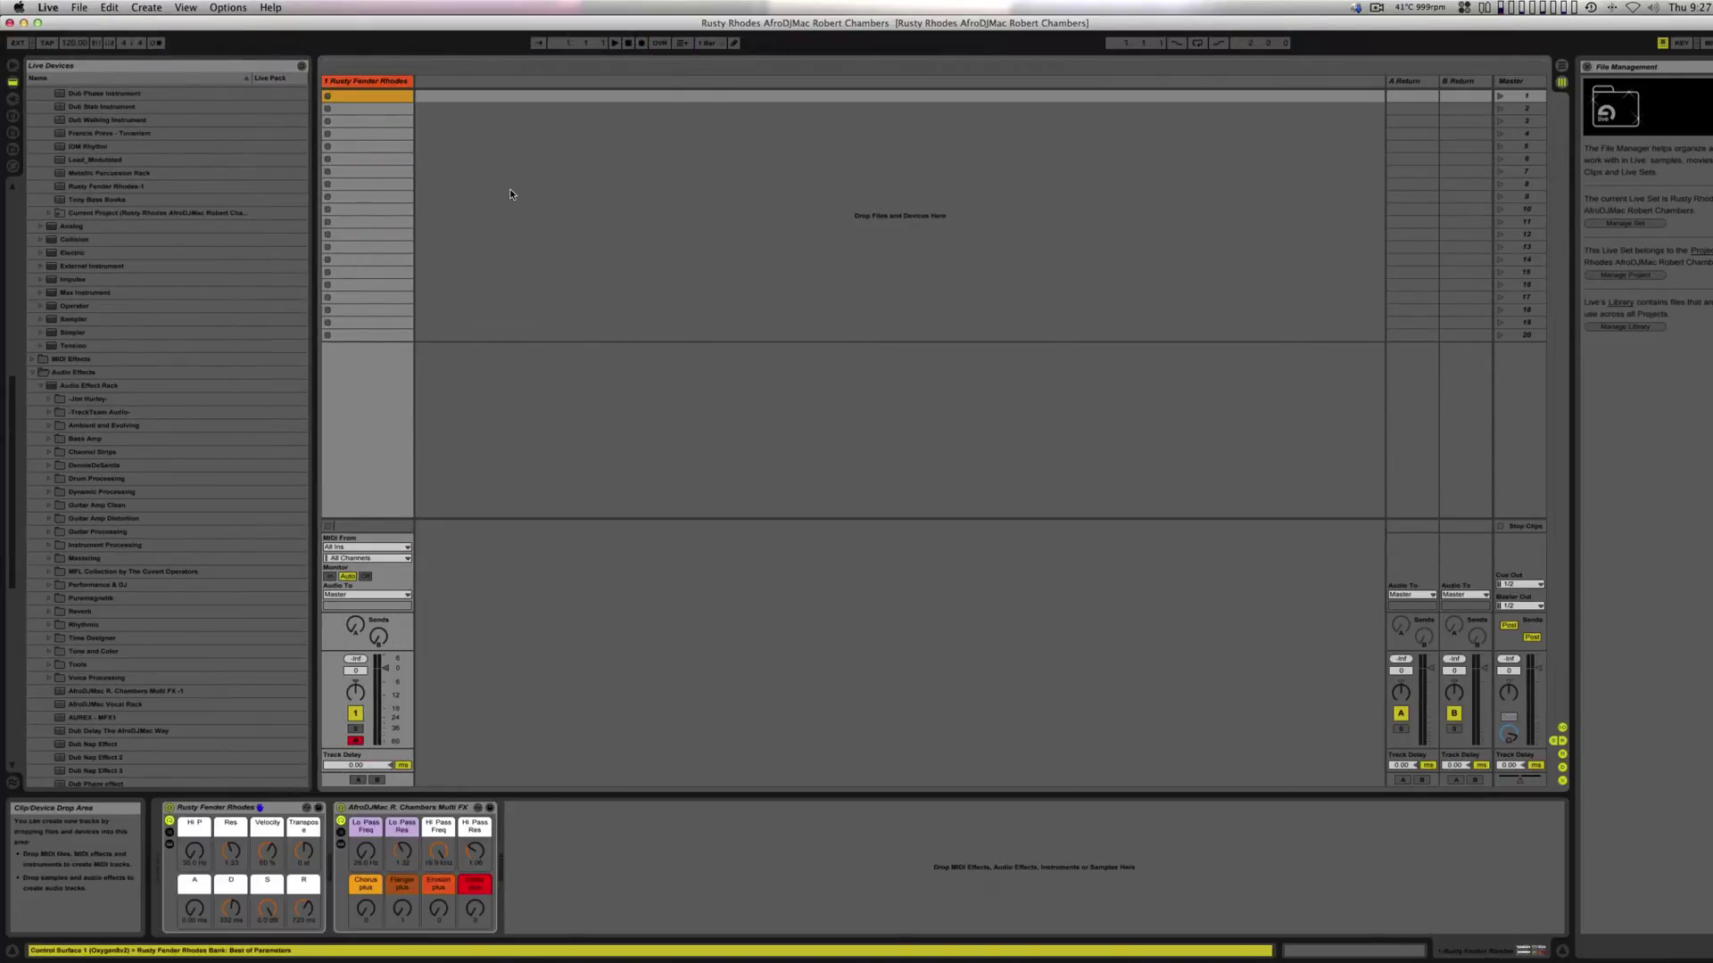
{"action": "left_click", "coordinate": [444, 807]}
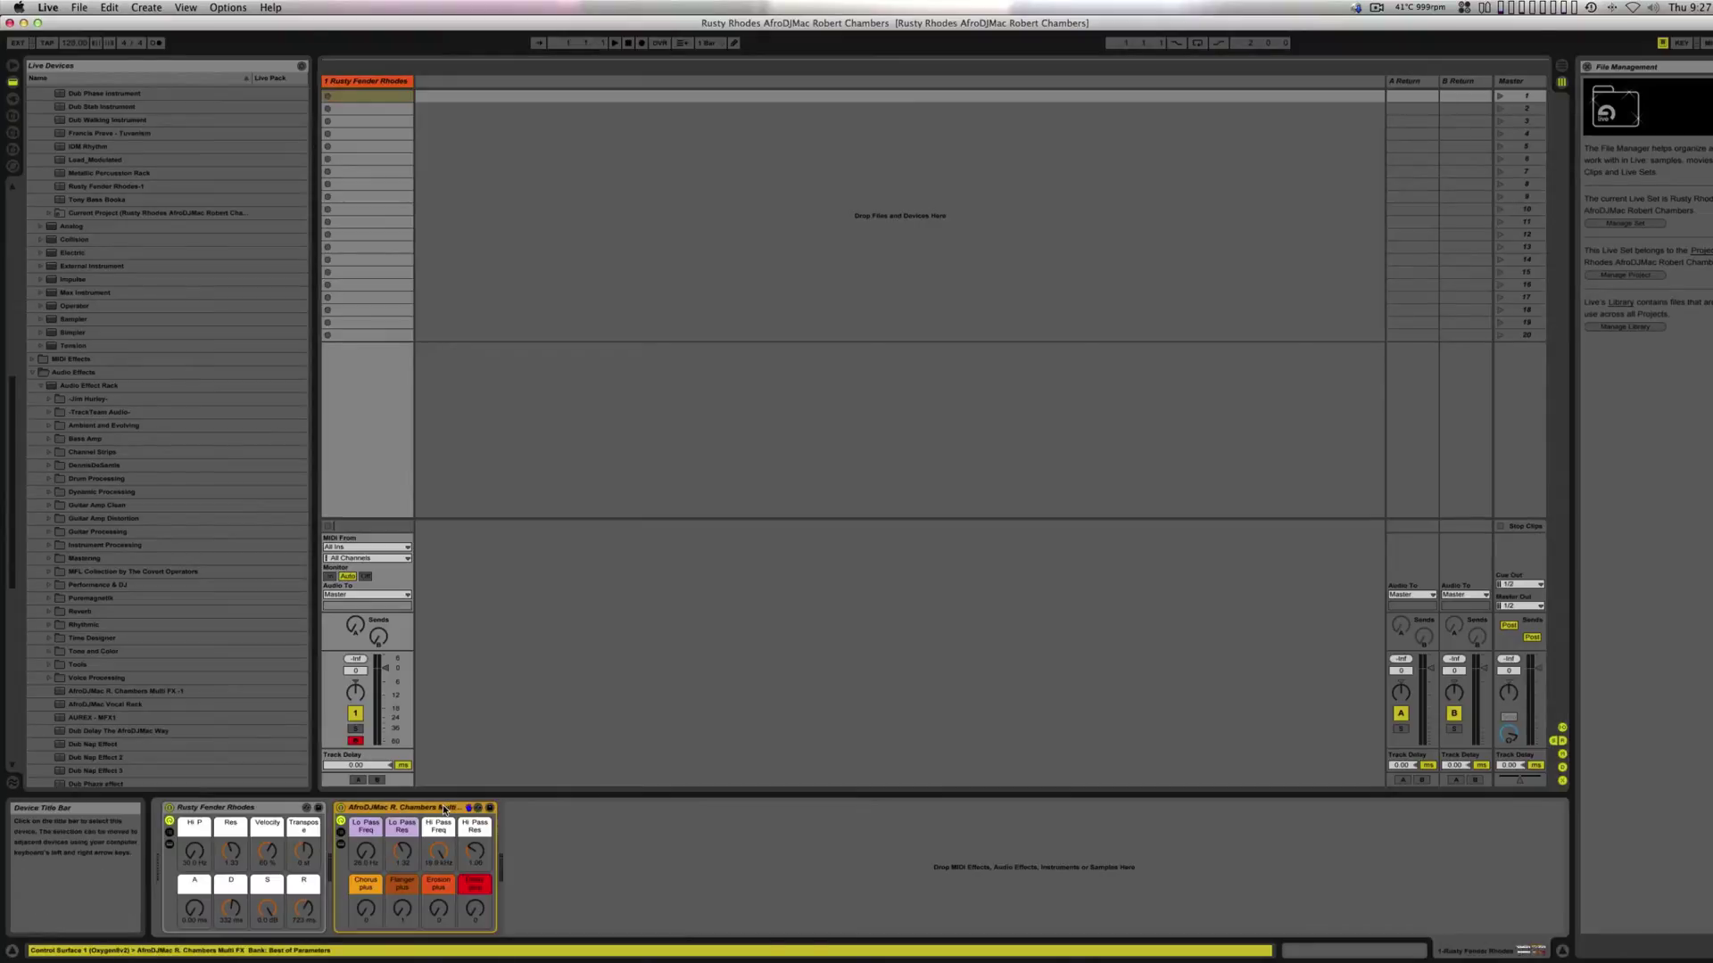
- Create a MIDI clip in scene 8 of the Rusty Fender Rhodes track, set its loop length to 4 bars and launch it
{"action": "double_click", "coordinate": [360, 180]}
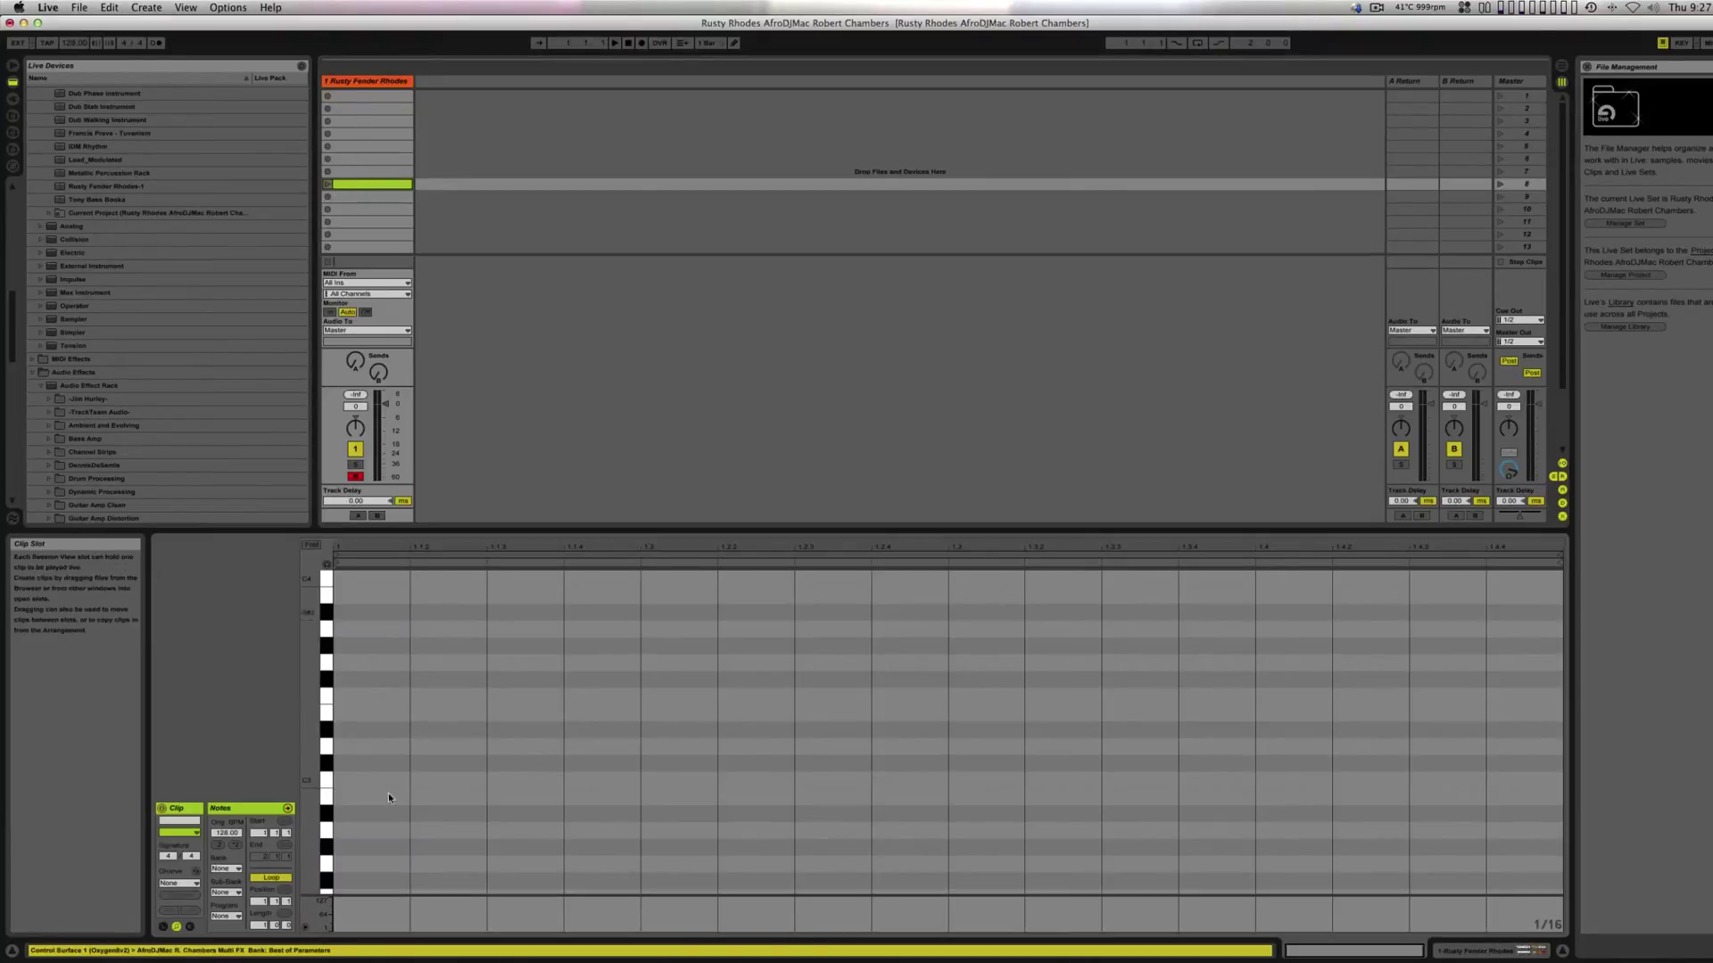
{"action": "left_click", "coordinate": [257, 925]}
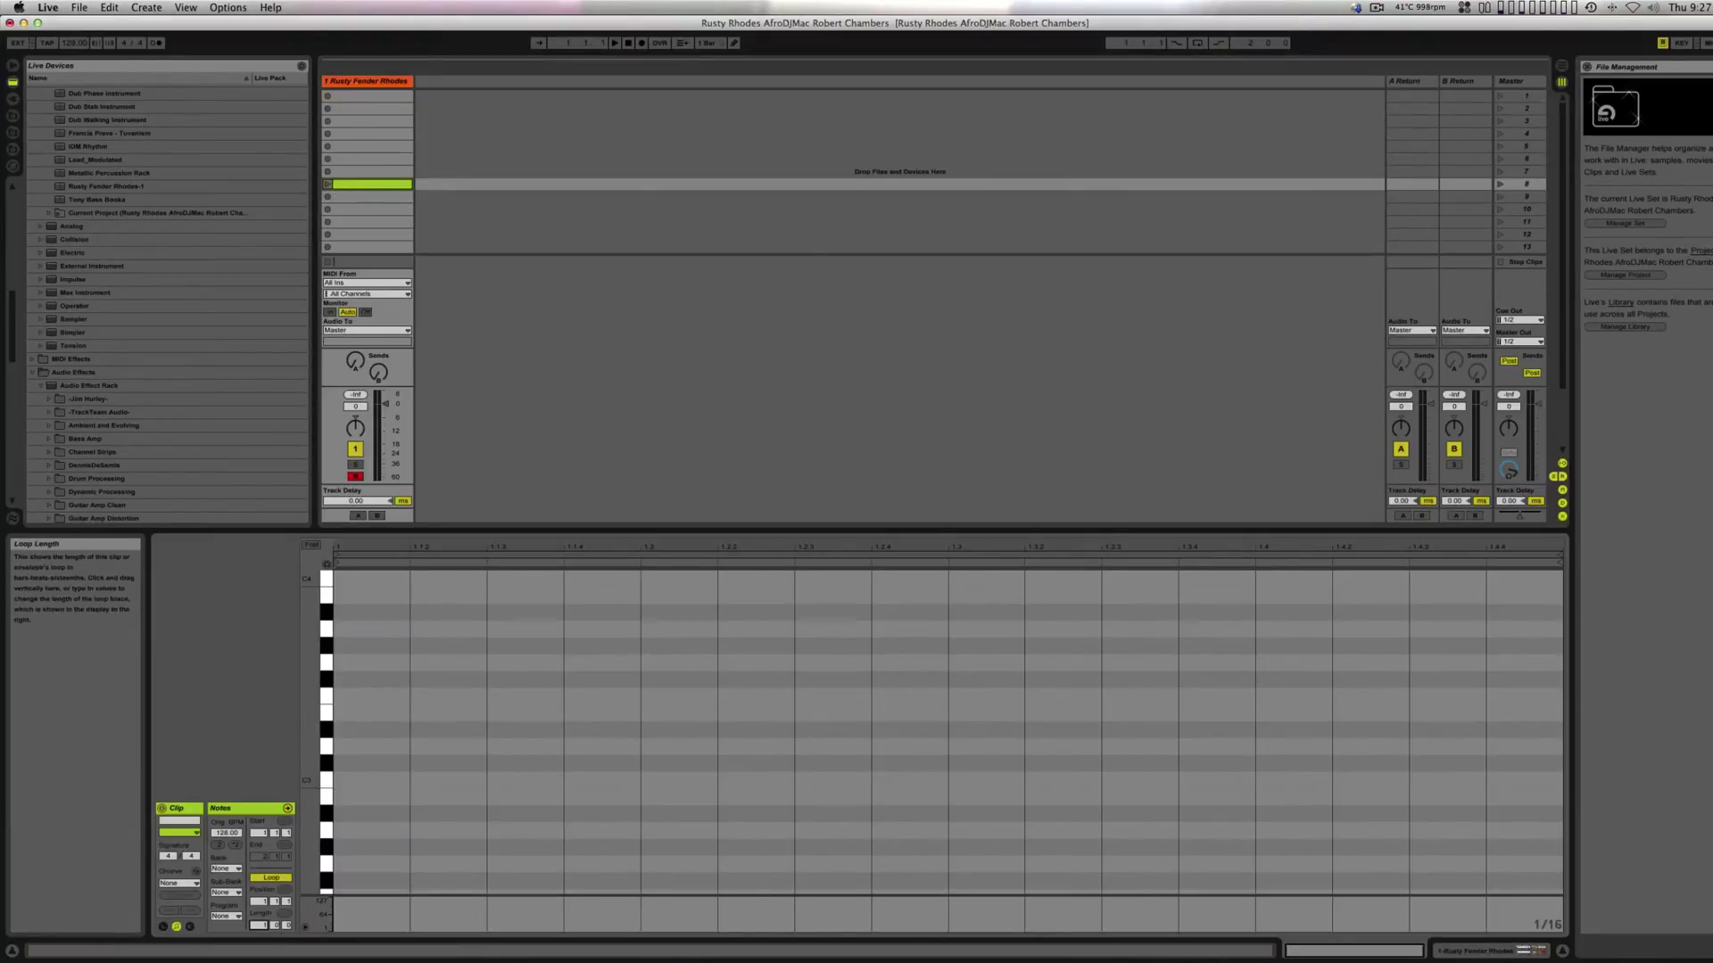
{"action": "type", "text": "4"}
{"action": "key", "text": "Return"}
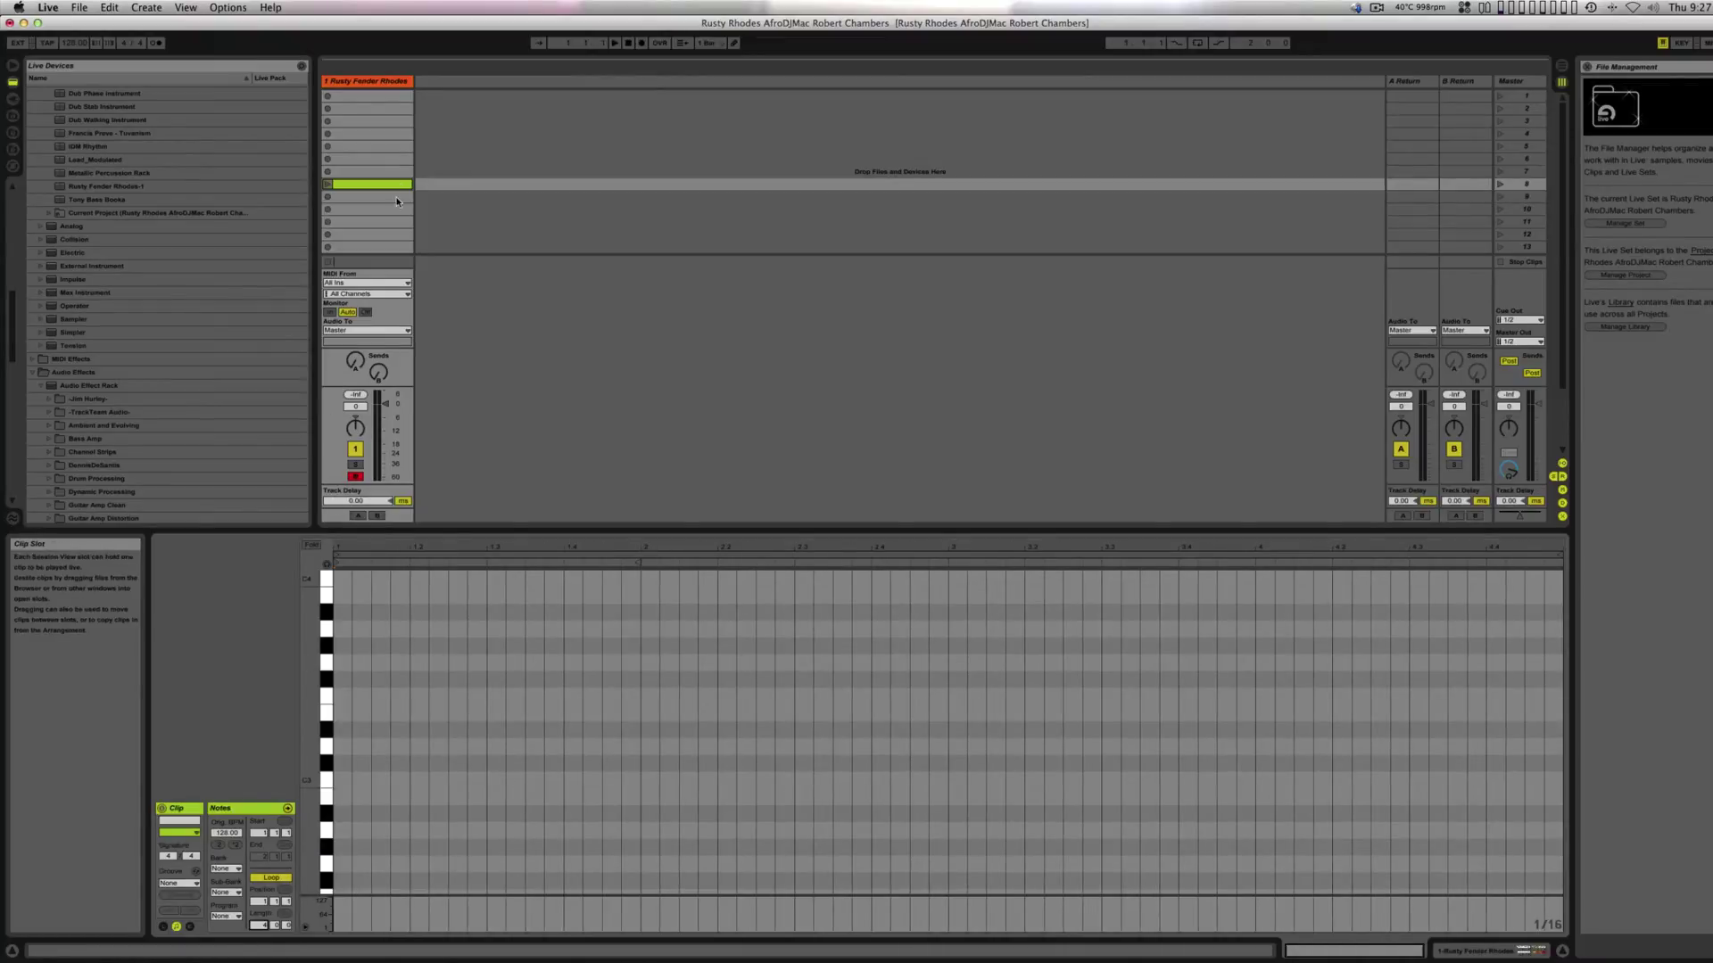
{"action": "left_click", "coordinate": [328, 185]}
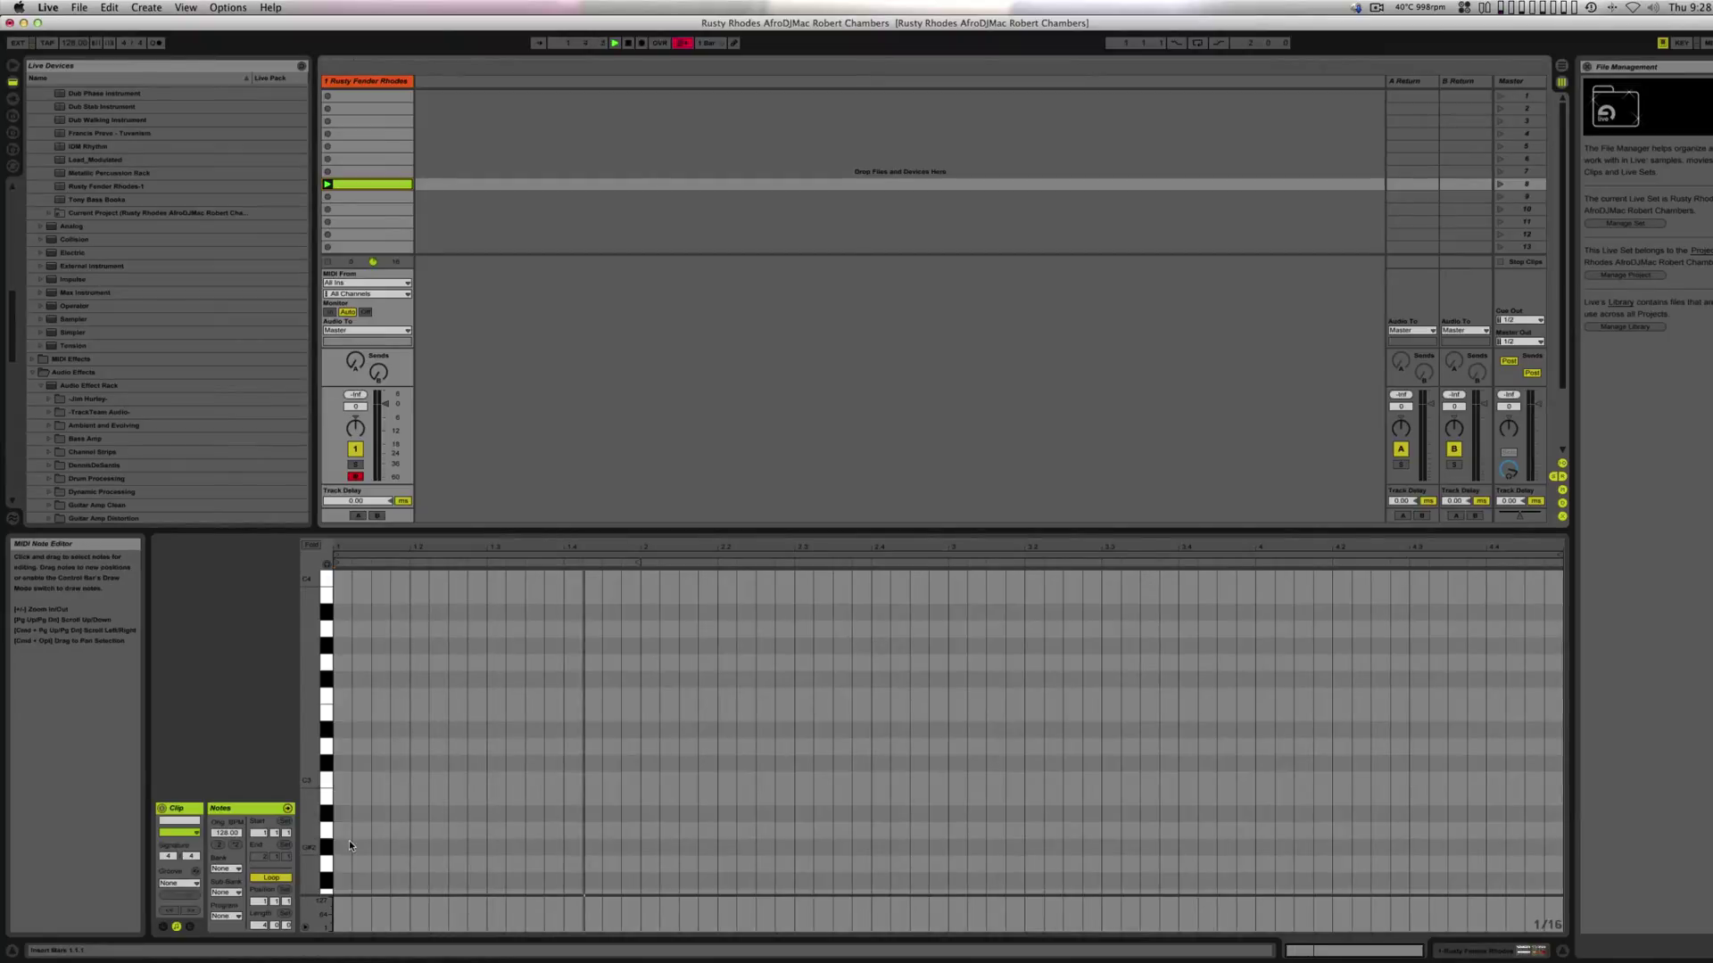
- Add a sixteenth-note chord of C3, D#3 and G3 at the start of the clip
{"action": "double_click", "coordinate": [341, 781]}
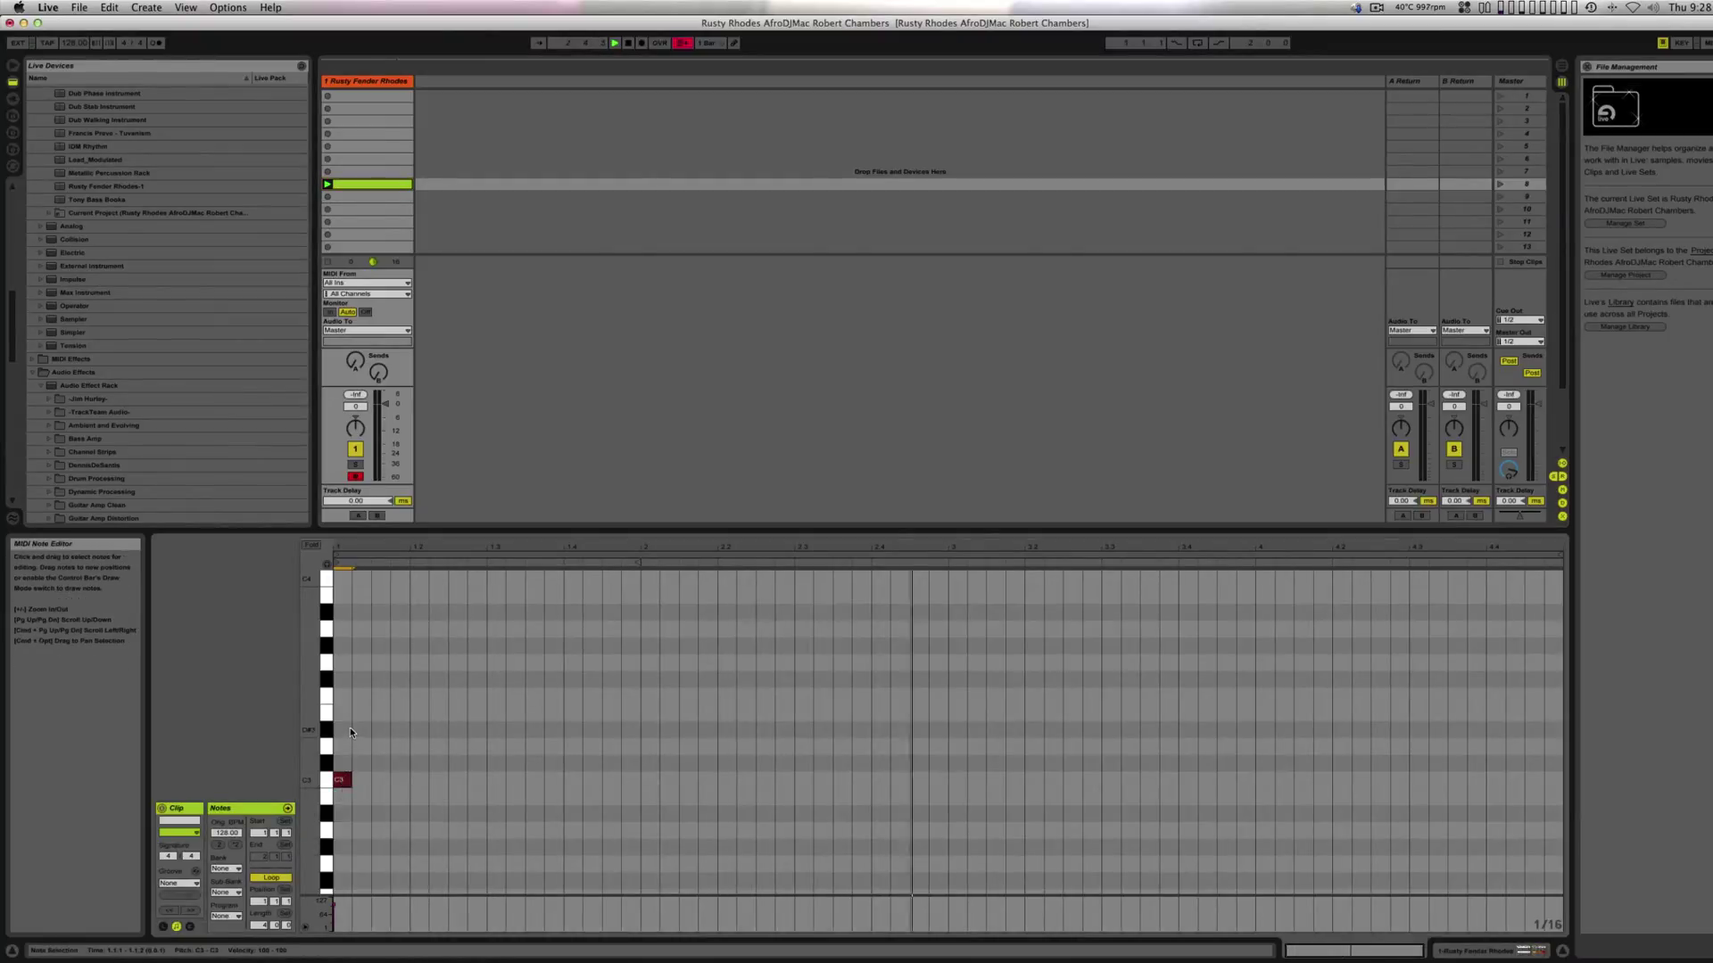
{"action": "double_click", "coordinate": [348, 731]}
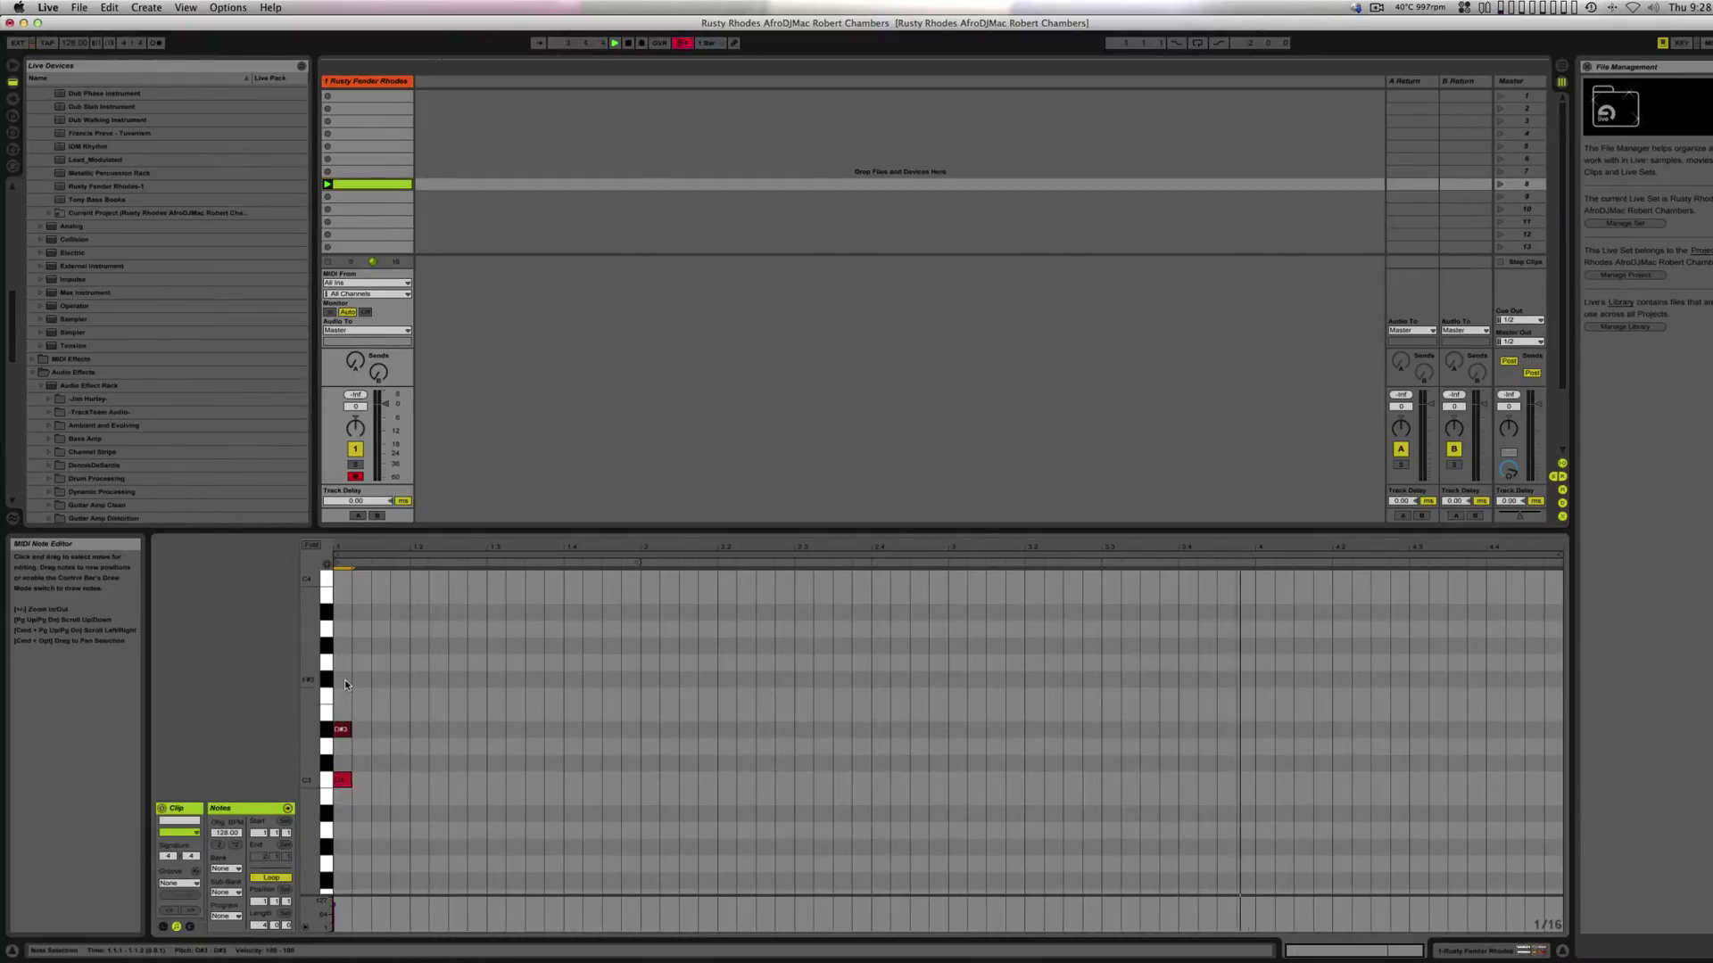
{"action": "double_click", "coordinate": [345, 662]}
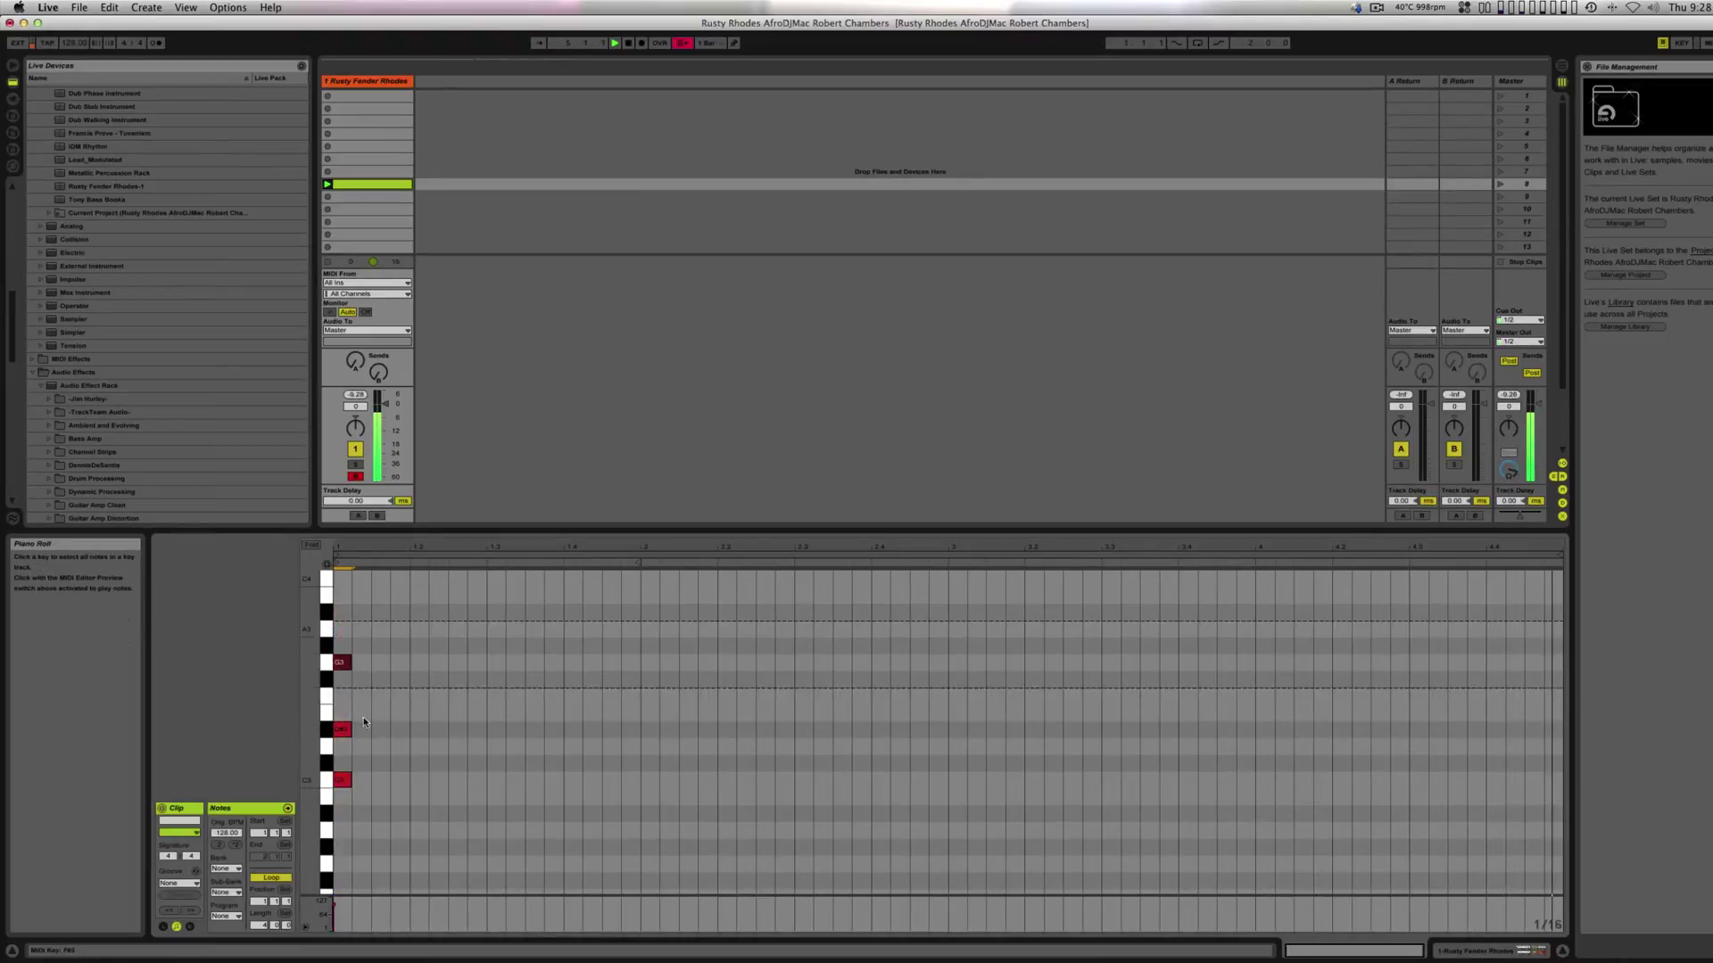
- Copy the C3 chord to the start of bar 2, with shortened copies at 2.1.3 and 2.3.1
{"action": "key", "text": "super+a"}
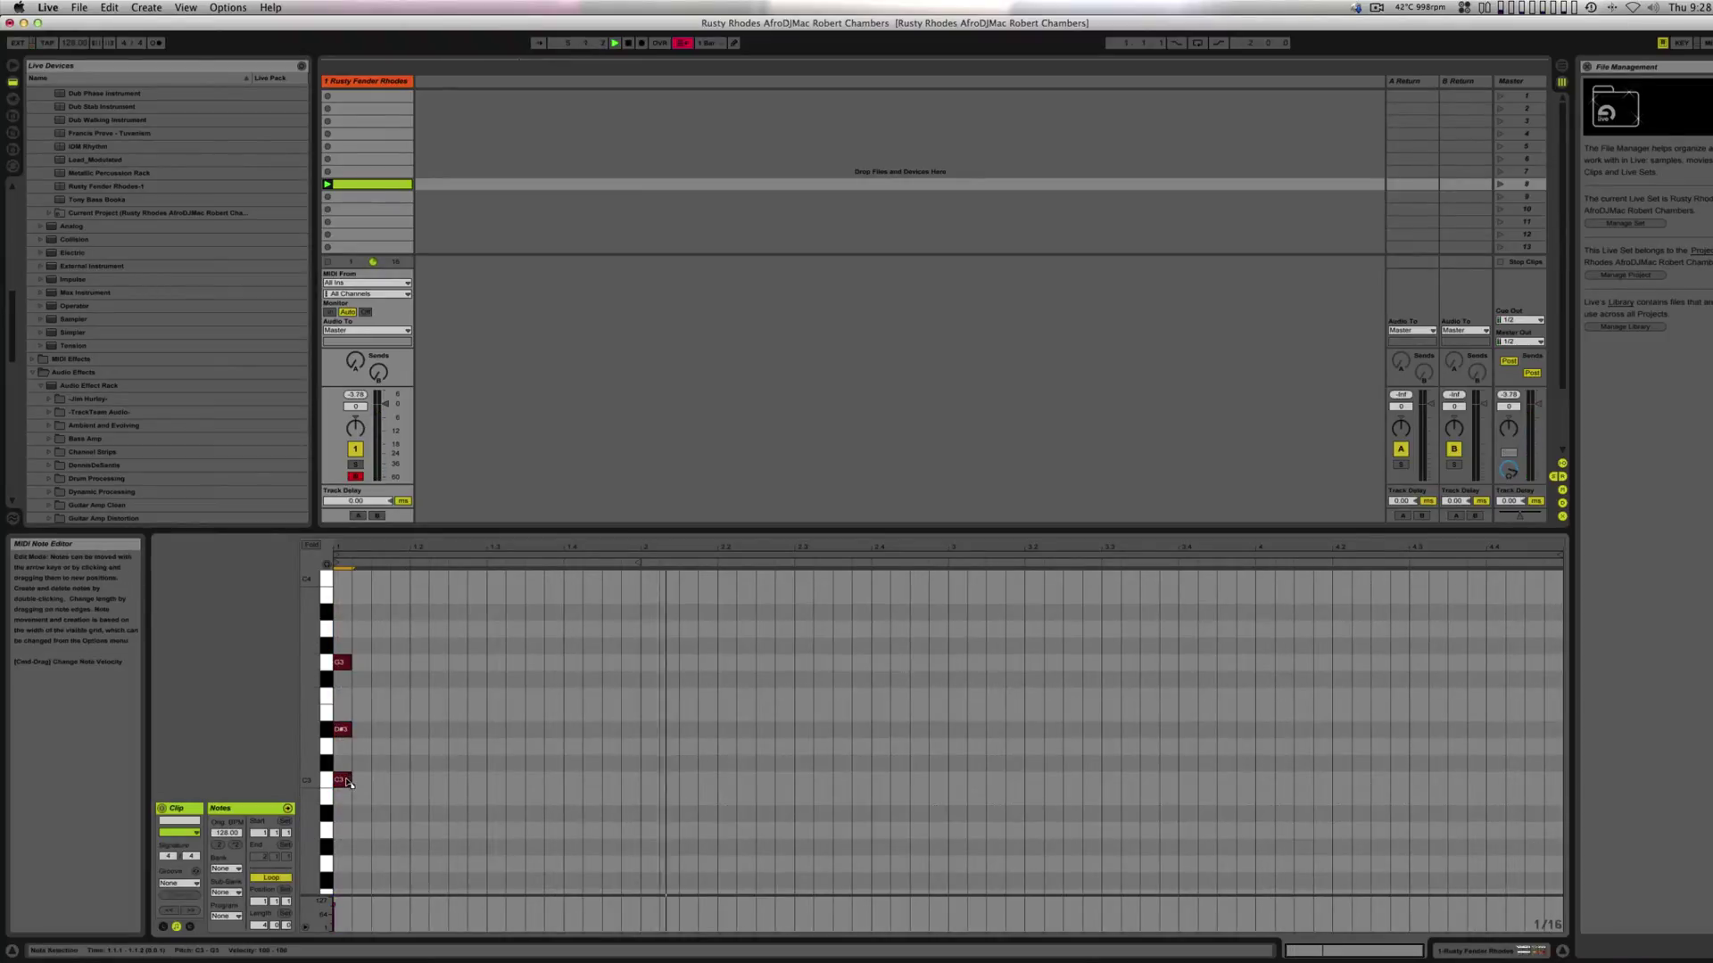
{"action": "left_click_drag", "start_coordinate": [346, 782], "coordinate": [686, 785]}
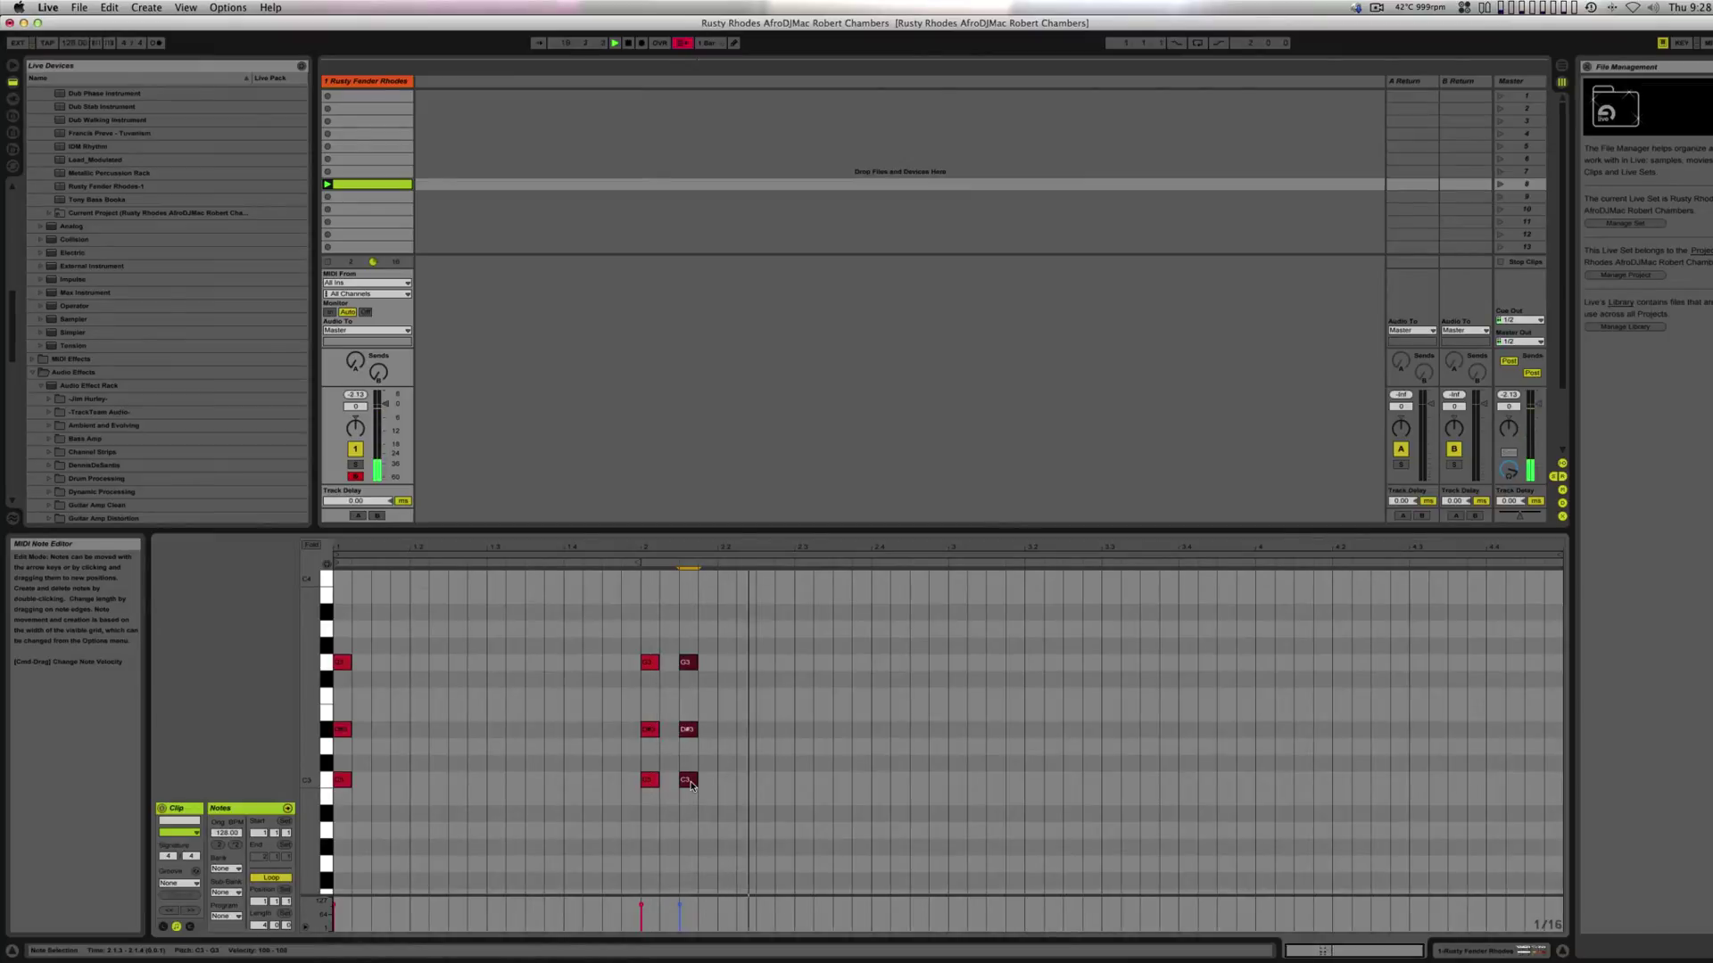
{"action": "left_click_drag", "start_coordinate": [692, 785], "coordinate": [746, 787]}
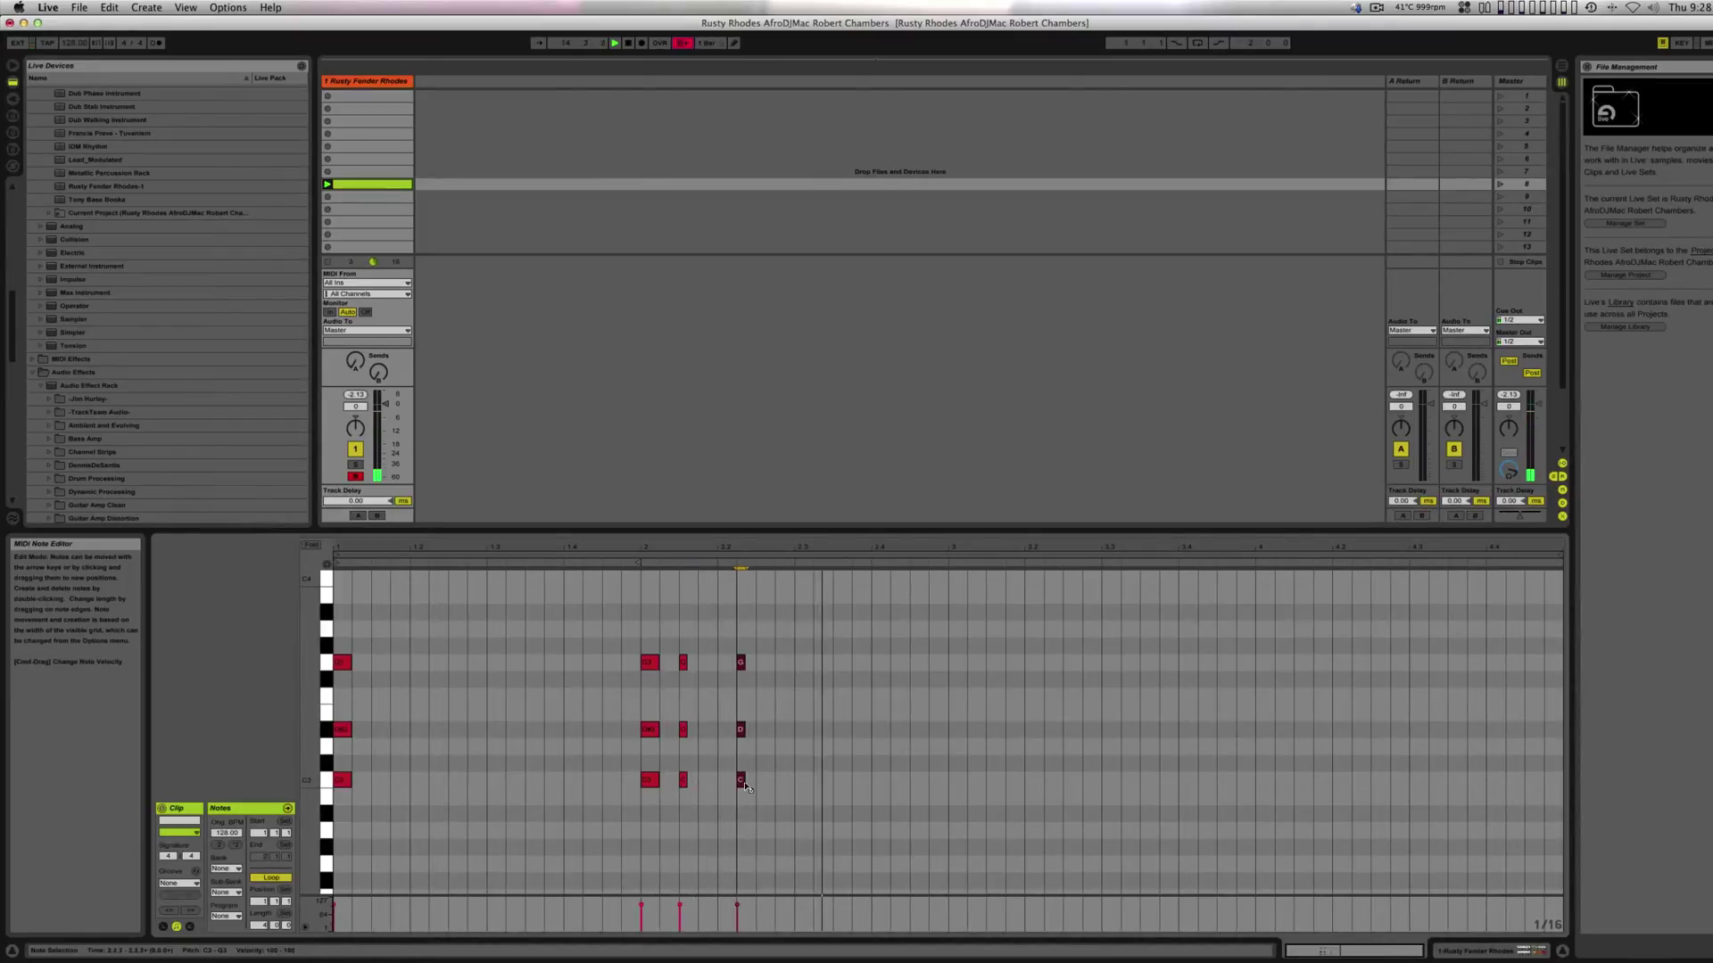
{"action": "left_click_drag", "start_coordinate": [754, 789], "coordinate": [812, 789]}
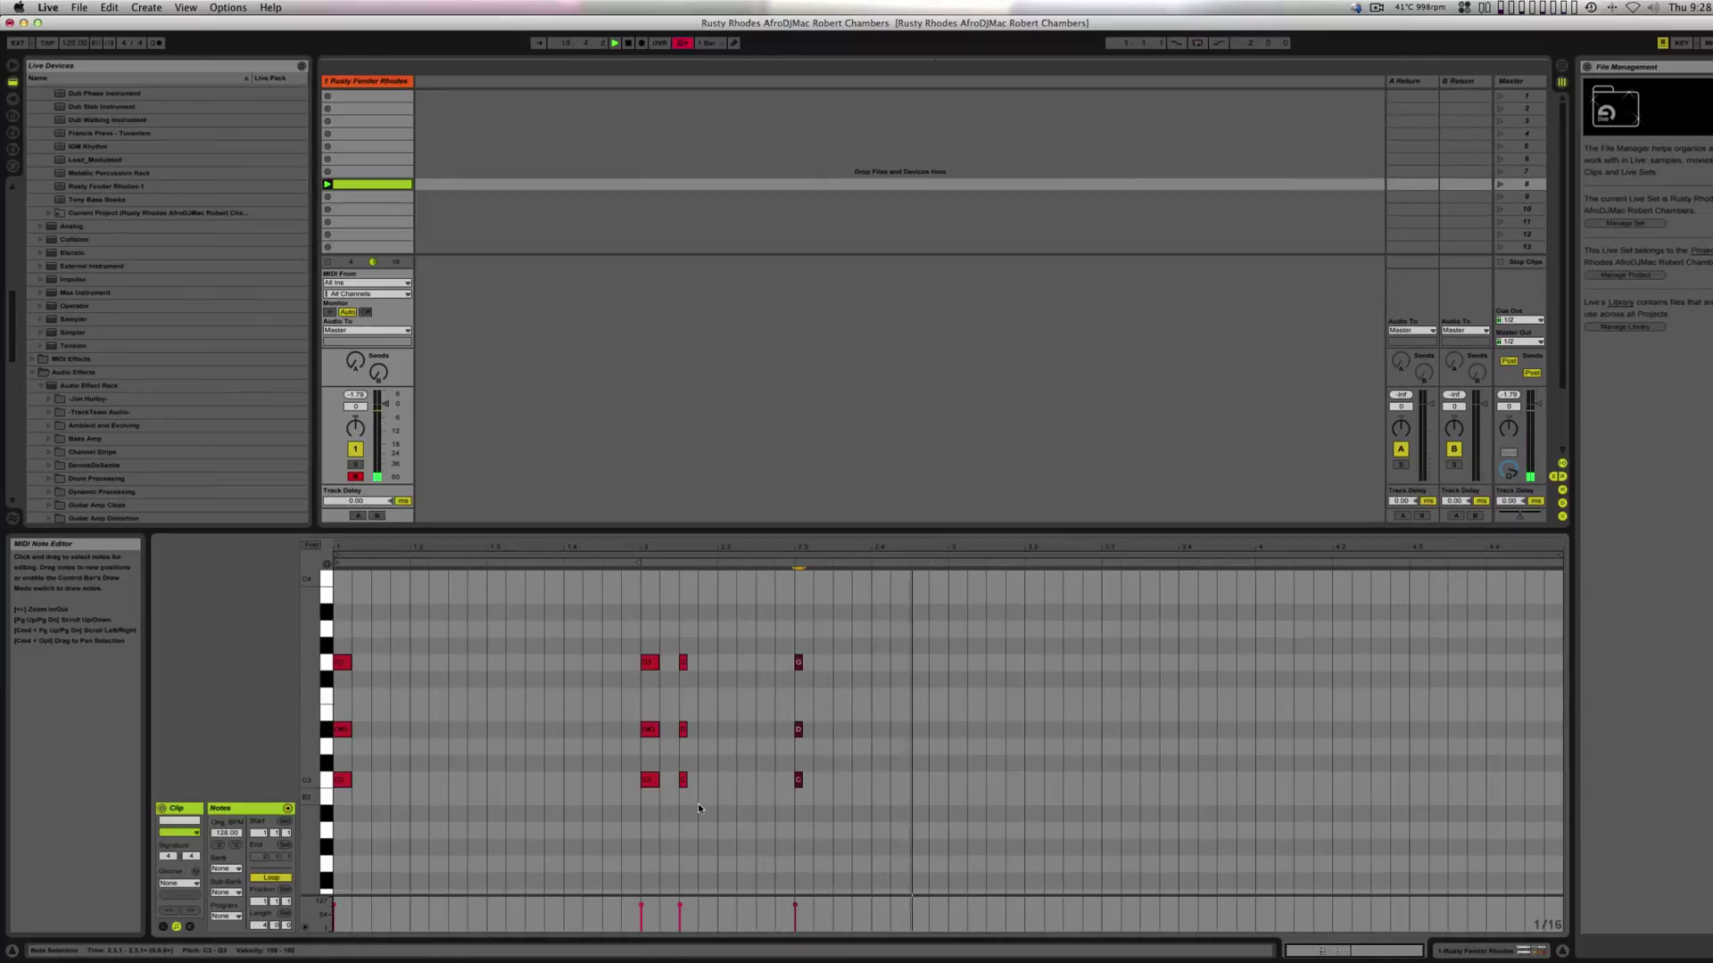
- In bar 3, place a G2, A#2, D3 chord at the start, a short copy at 3.1.4 and a short C3 chord at 3.3.1
{"action": "left_click_drag", "start_coordinate": [668, 809], "coordinate": [962, 753]}
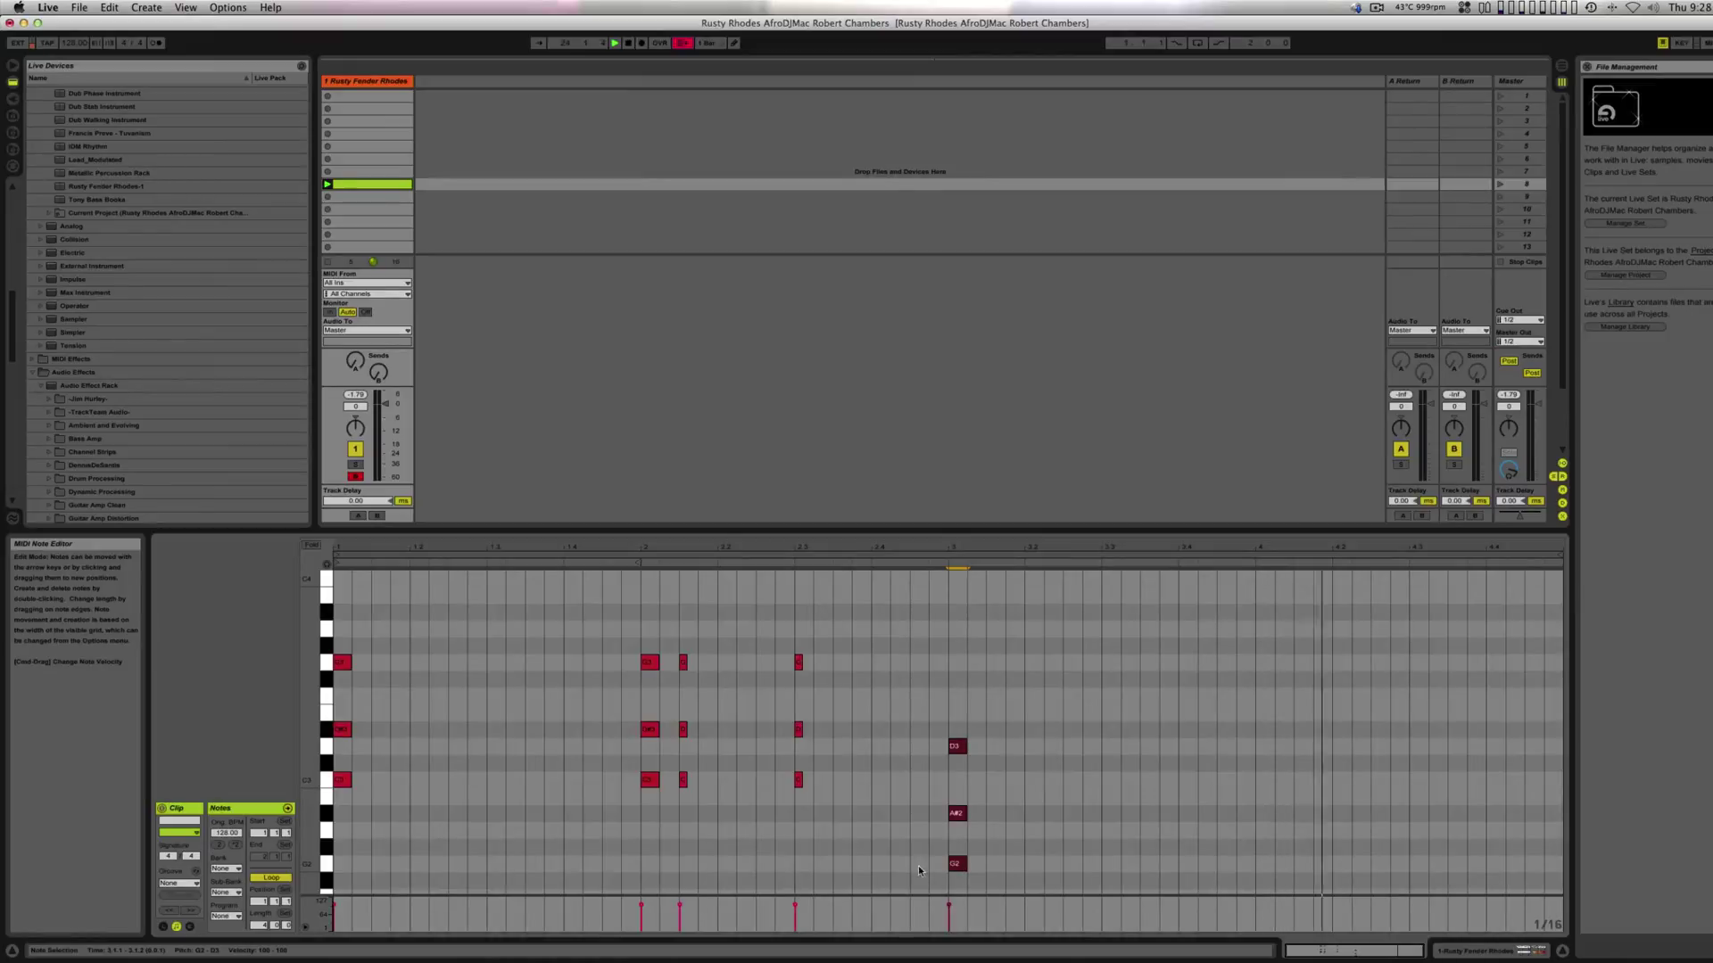
{"action": "left_click_drag", "start_coordinate": [826, 849], "coordinate": [1011, 751]}
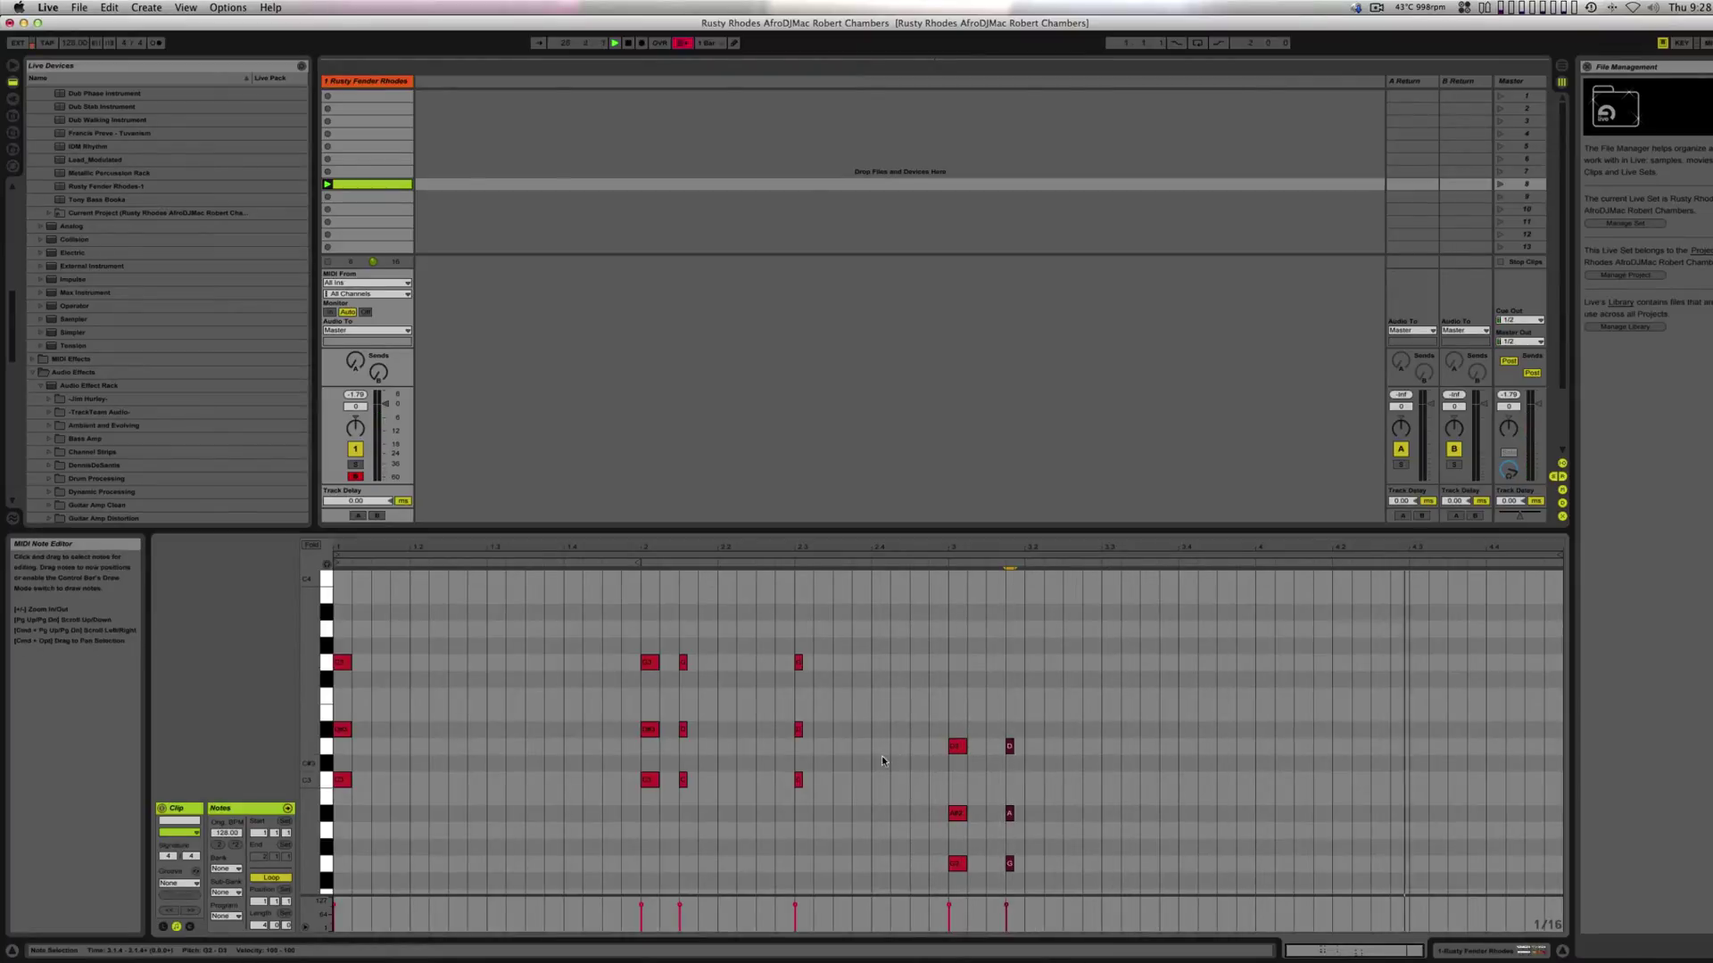
{"action": "left_click_drag", "start_coordinate": [781, 813], "coordinate": [1097, 668]}
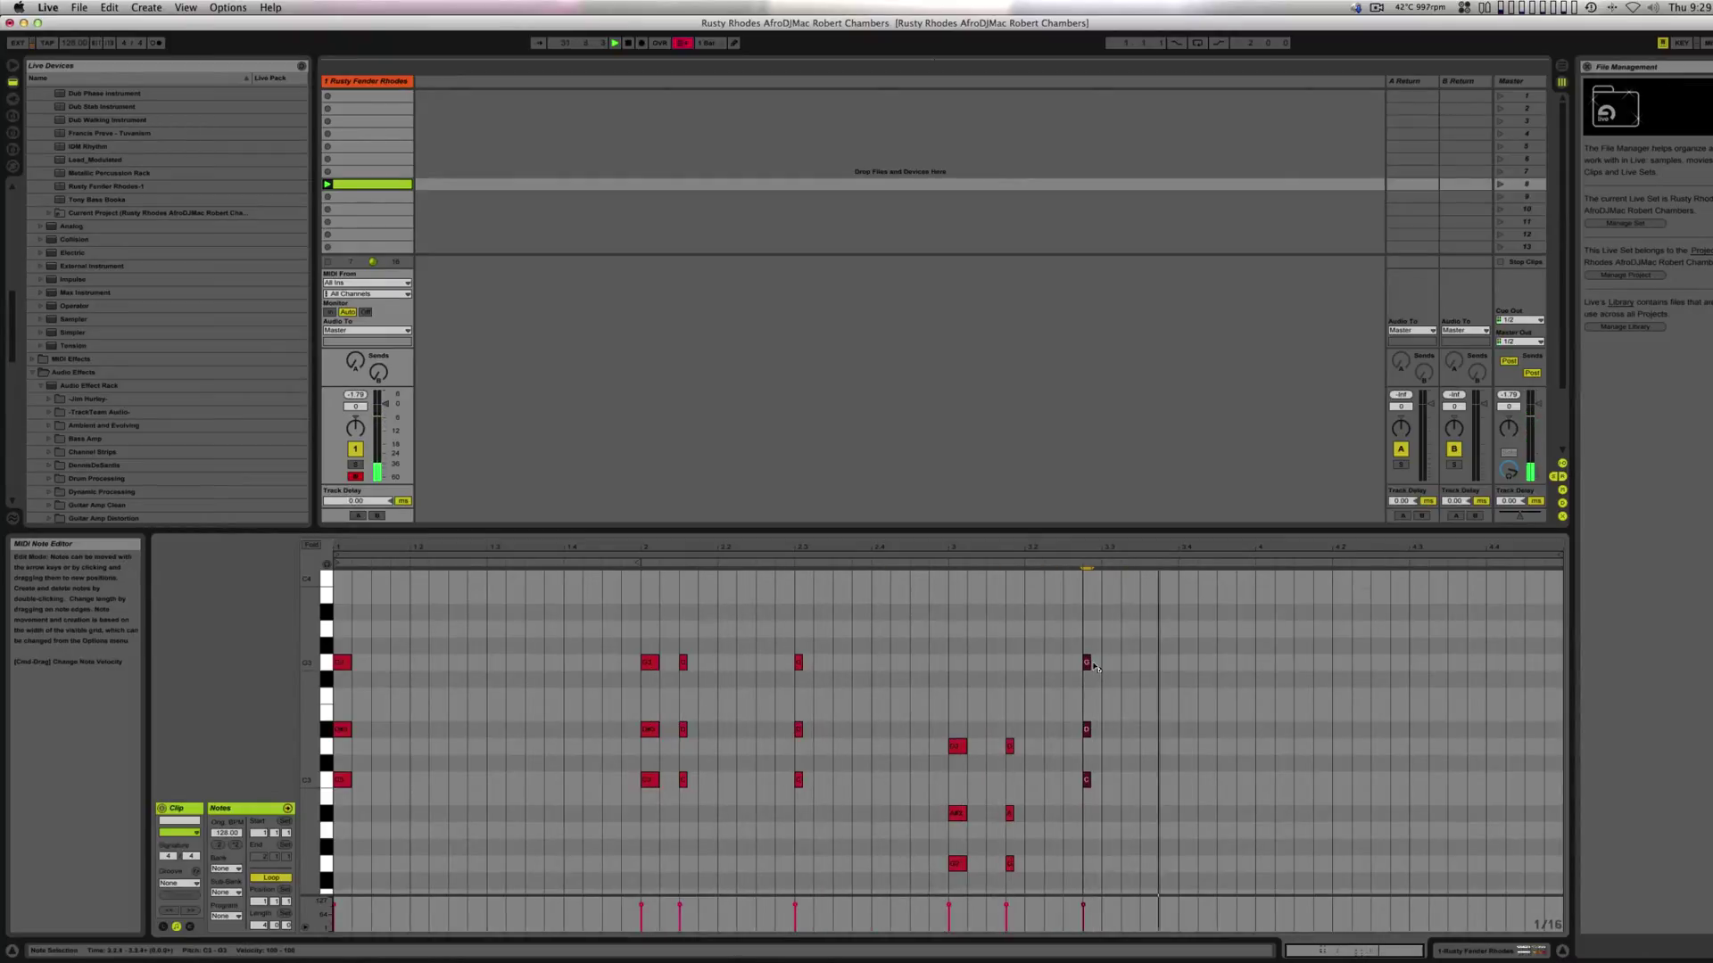
{"action": "left_click_drag", "start_coordinate": [1094, 667], "coordinate": [1106, 666]}
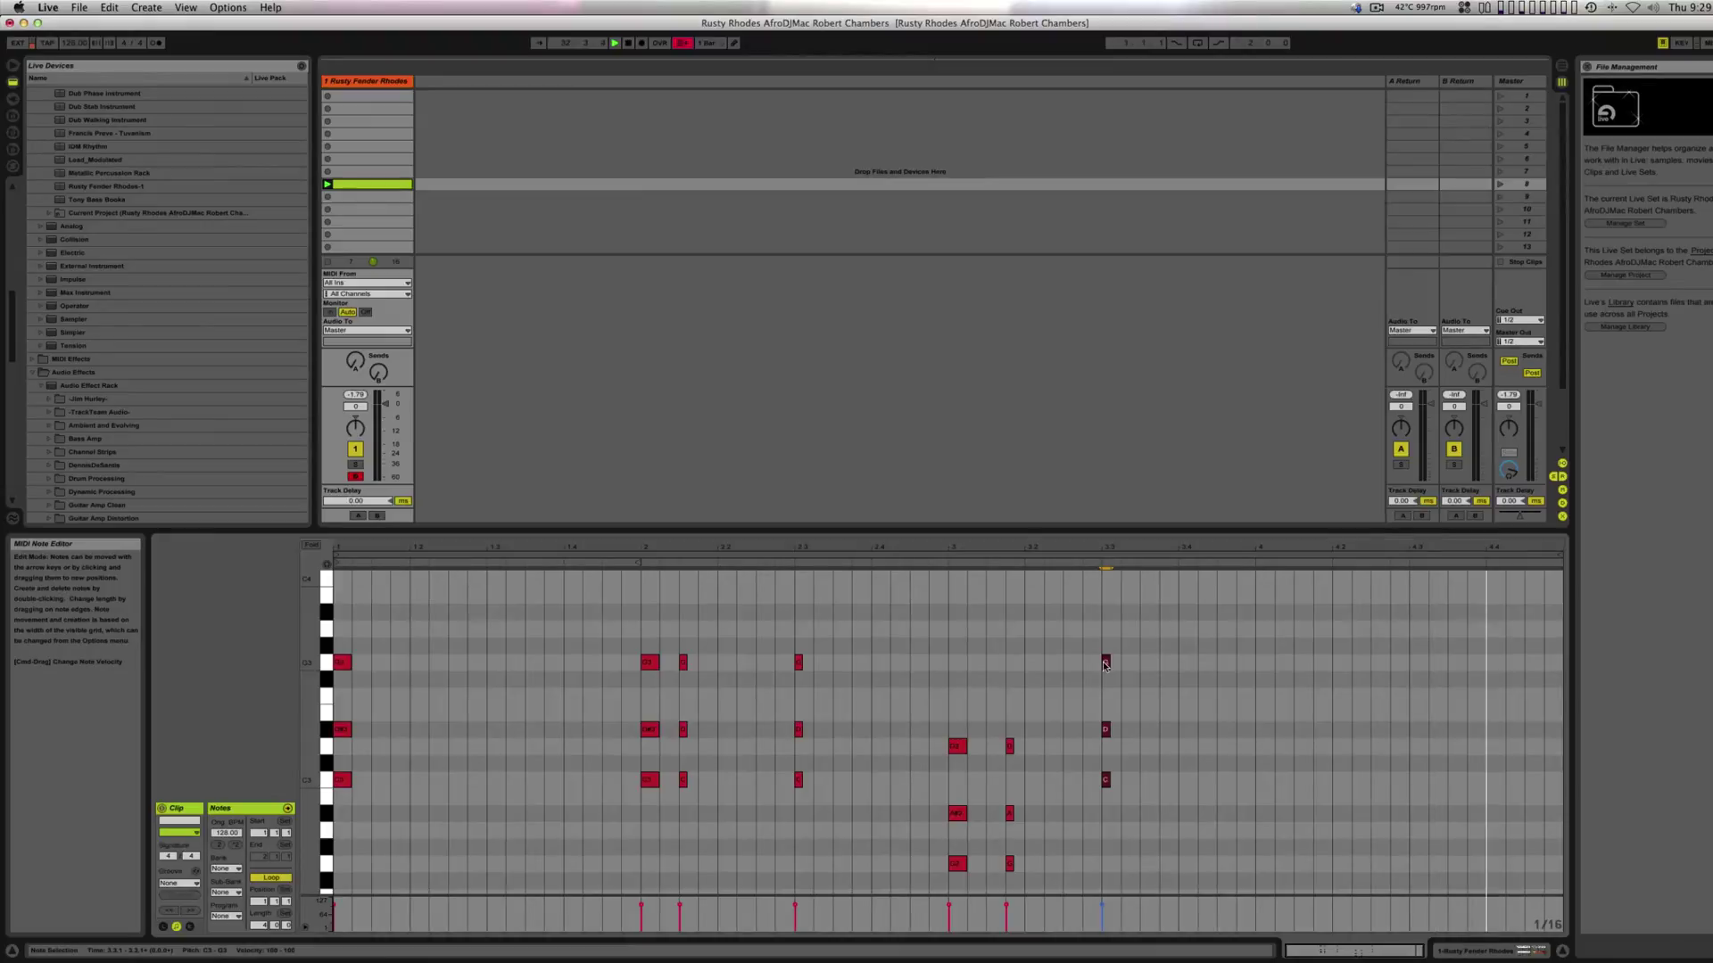
- Shift the last short C3 chord of bar 2 back to 2.2.2 and the one in bar 3 back to 3.2.3
{"action": "scroll", "coordinate": [864, 721], "scroll_direction": "down", "scroll_amount": 1}
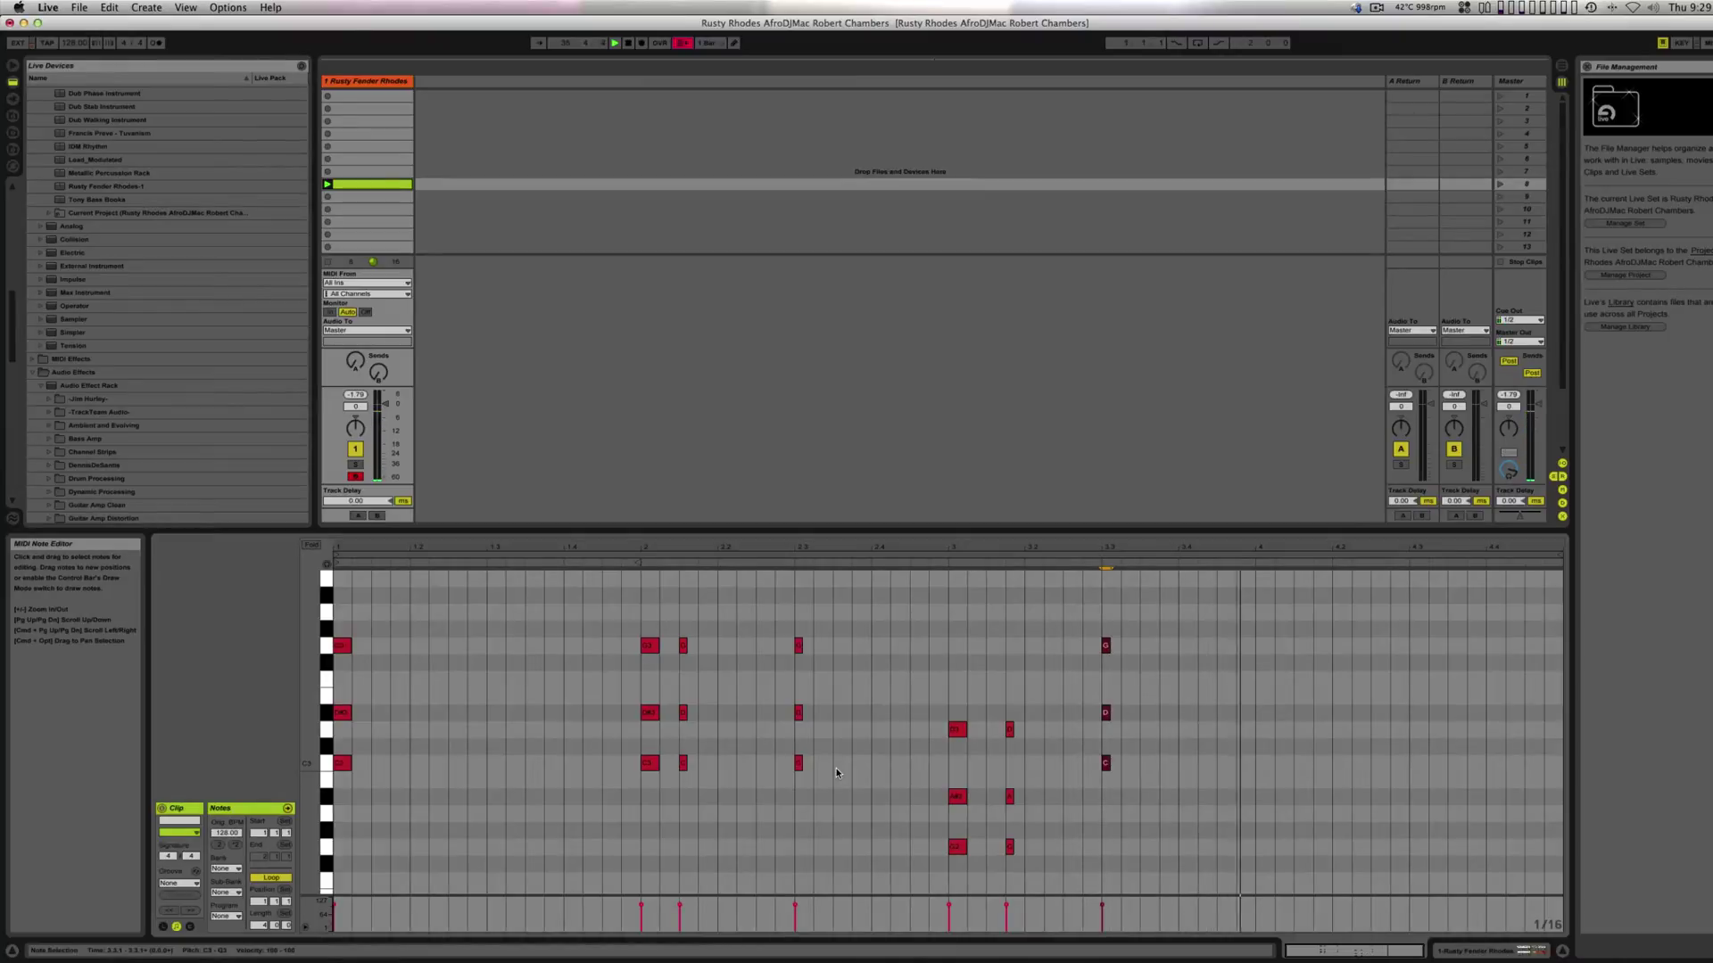
{"action": "left_click_drag", "start_coordinate": [806, 778], "coordinate": [791, 619]}
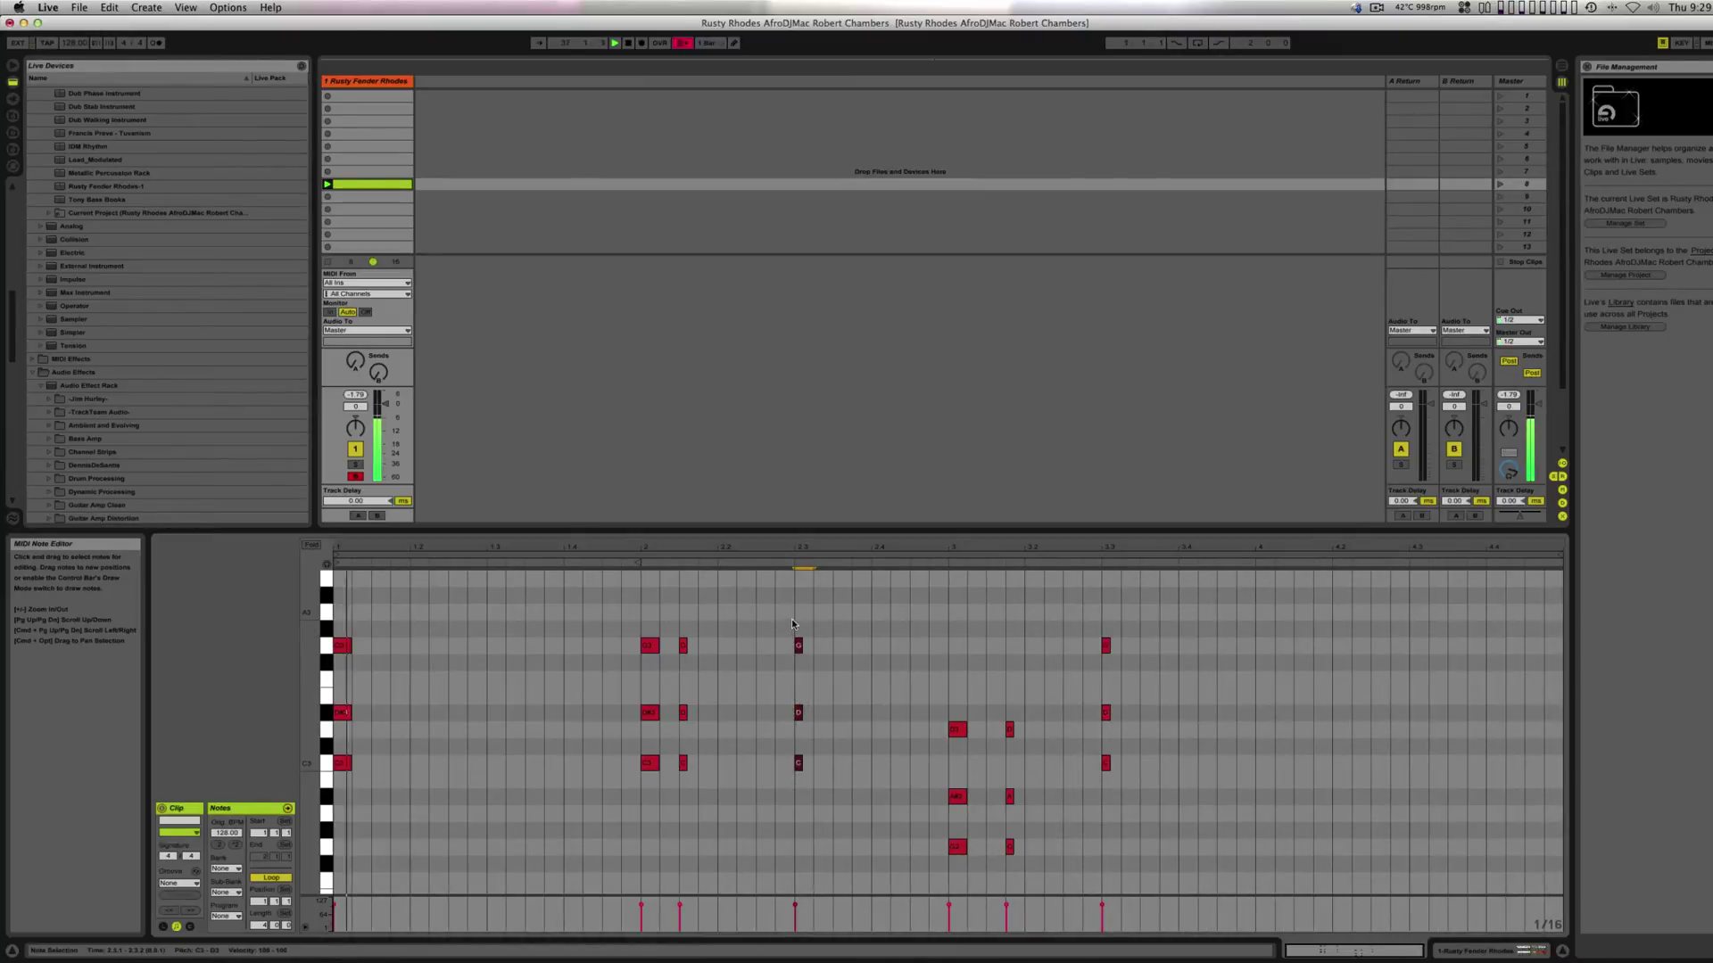
{"action": "key", "text": "Left"}
{"action": "key", "text": "Left"}
{"action": "key", "text": "Left"}
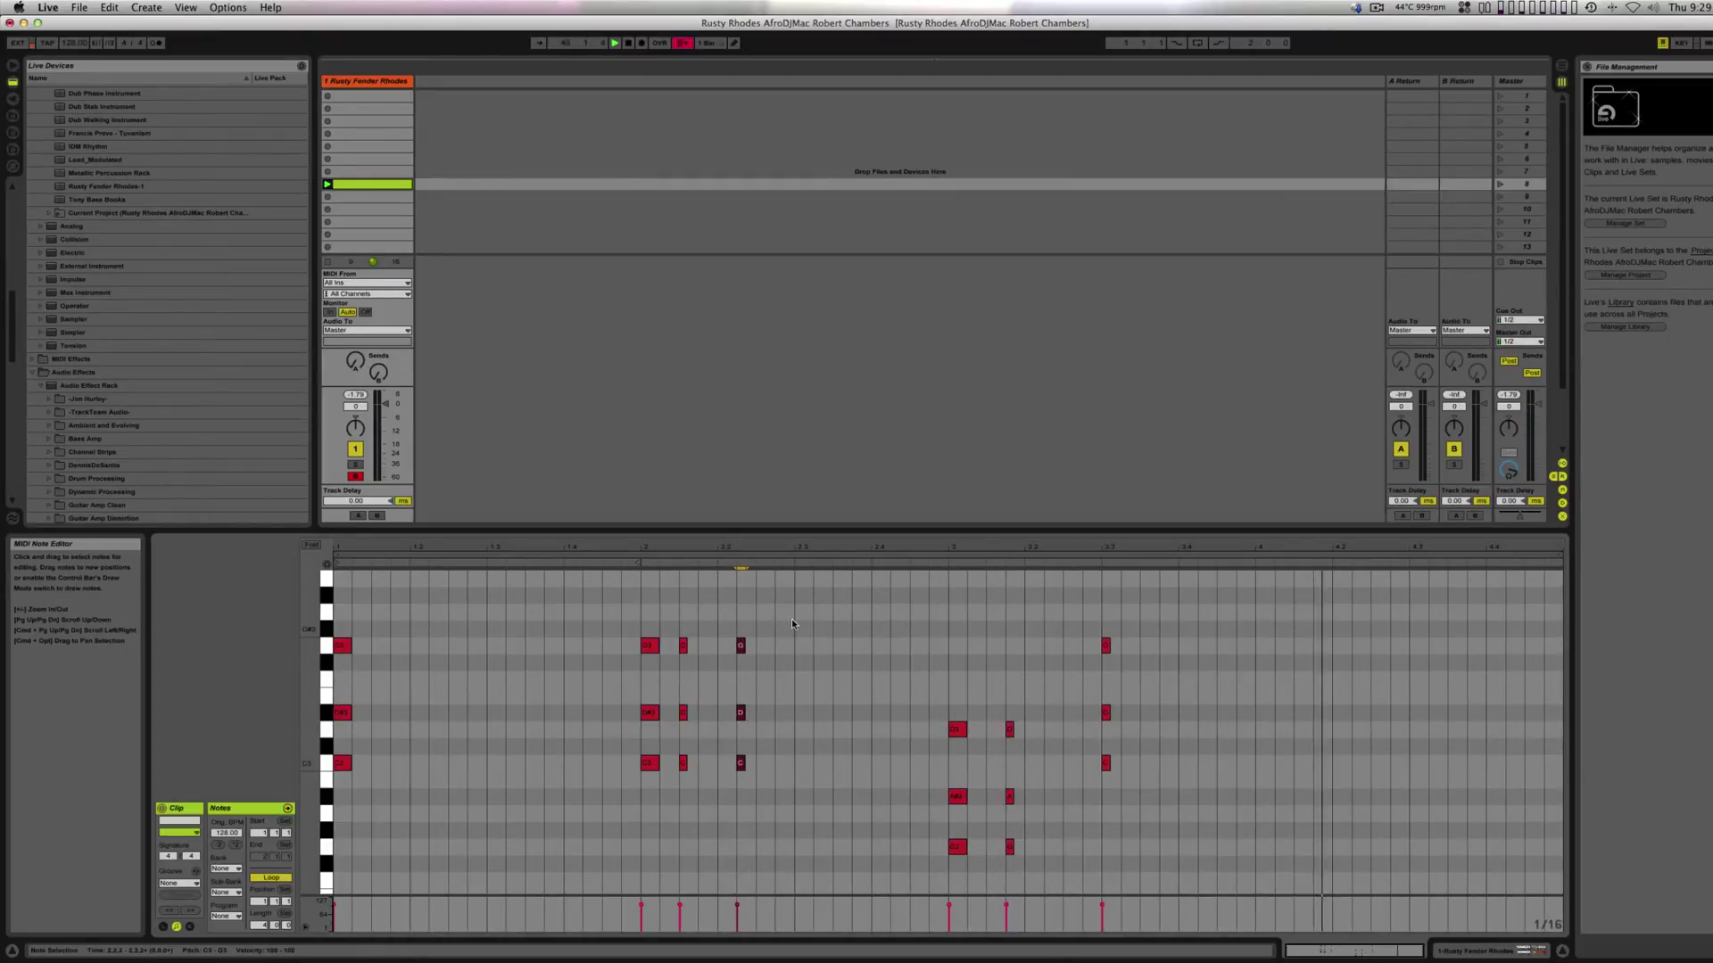
{"action": "left_click_drag", "start_coordinate": [1054, 602], "coordinate": [1150, 796]}
{"action": "key", "text": "Left"}
{"action": "key", "text": "Left"}
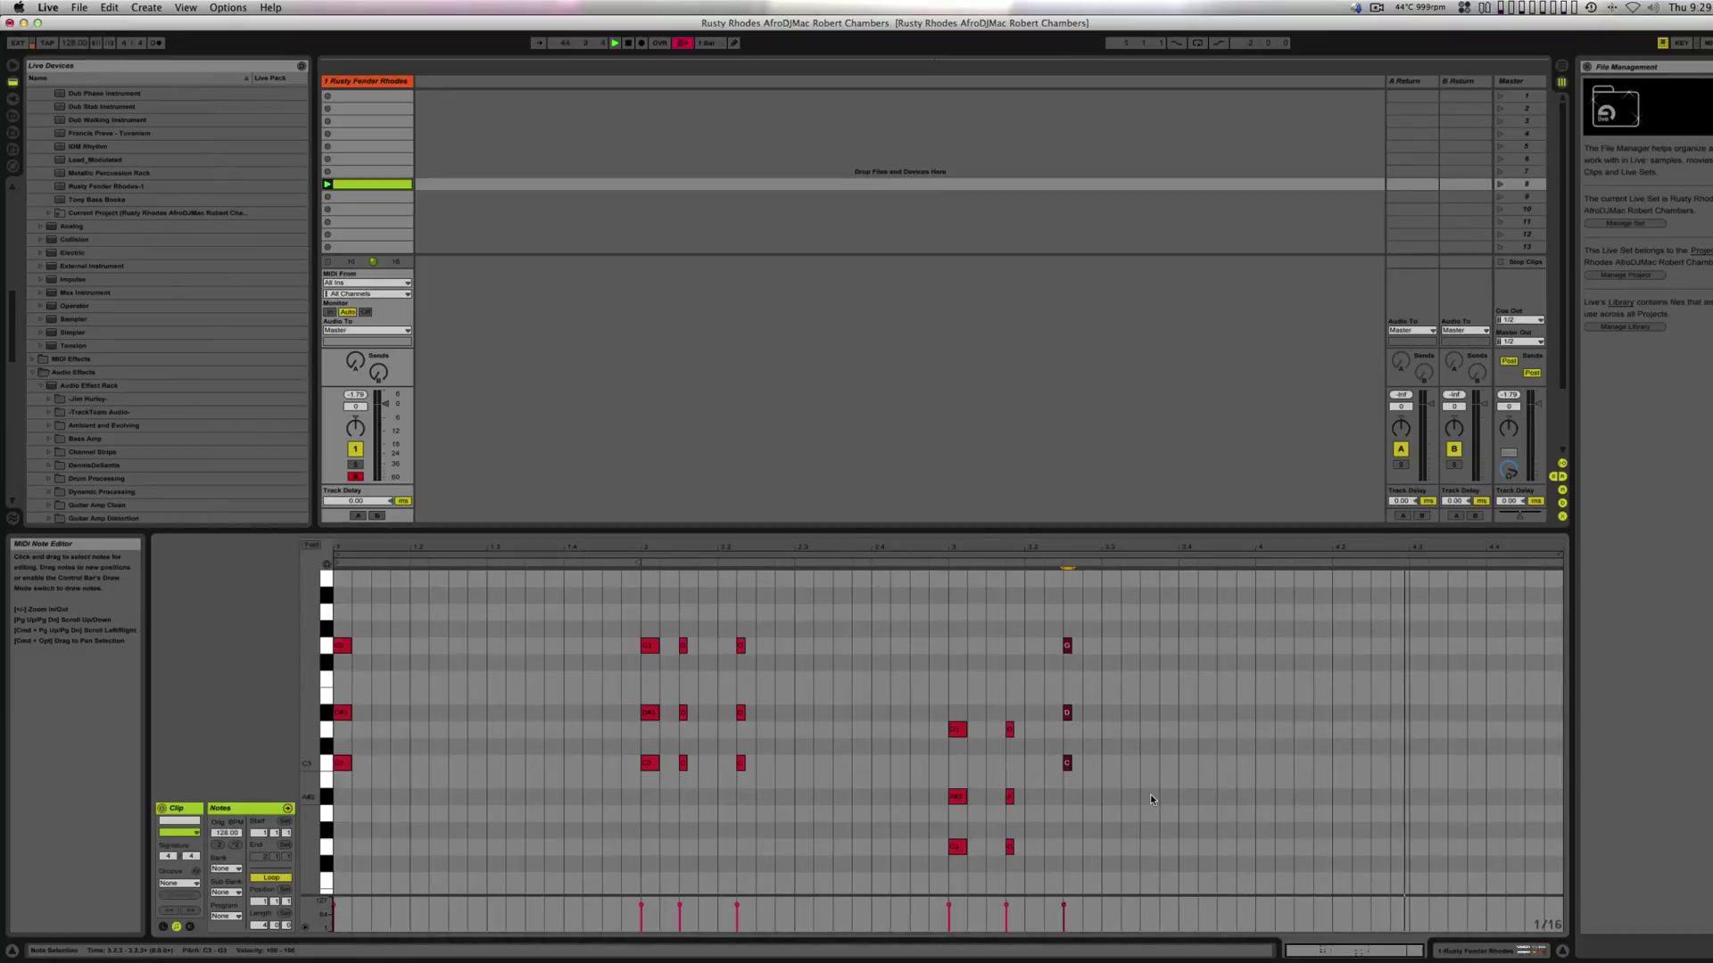
- Fill bar 4 with a C3 chord at 4.1.1, G2 chords at 4.1.3 and 4.2.1 (short), and a short F2 chord at 4.2.3
{"action": "left_click", "coordinate": [955, 731]}
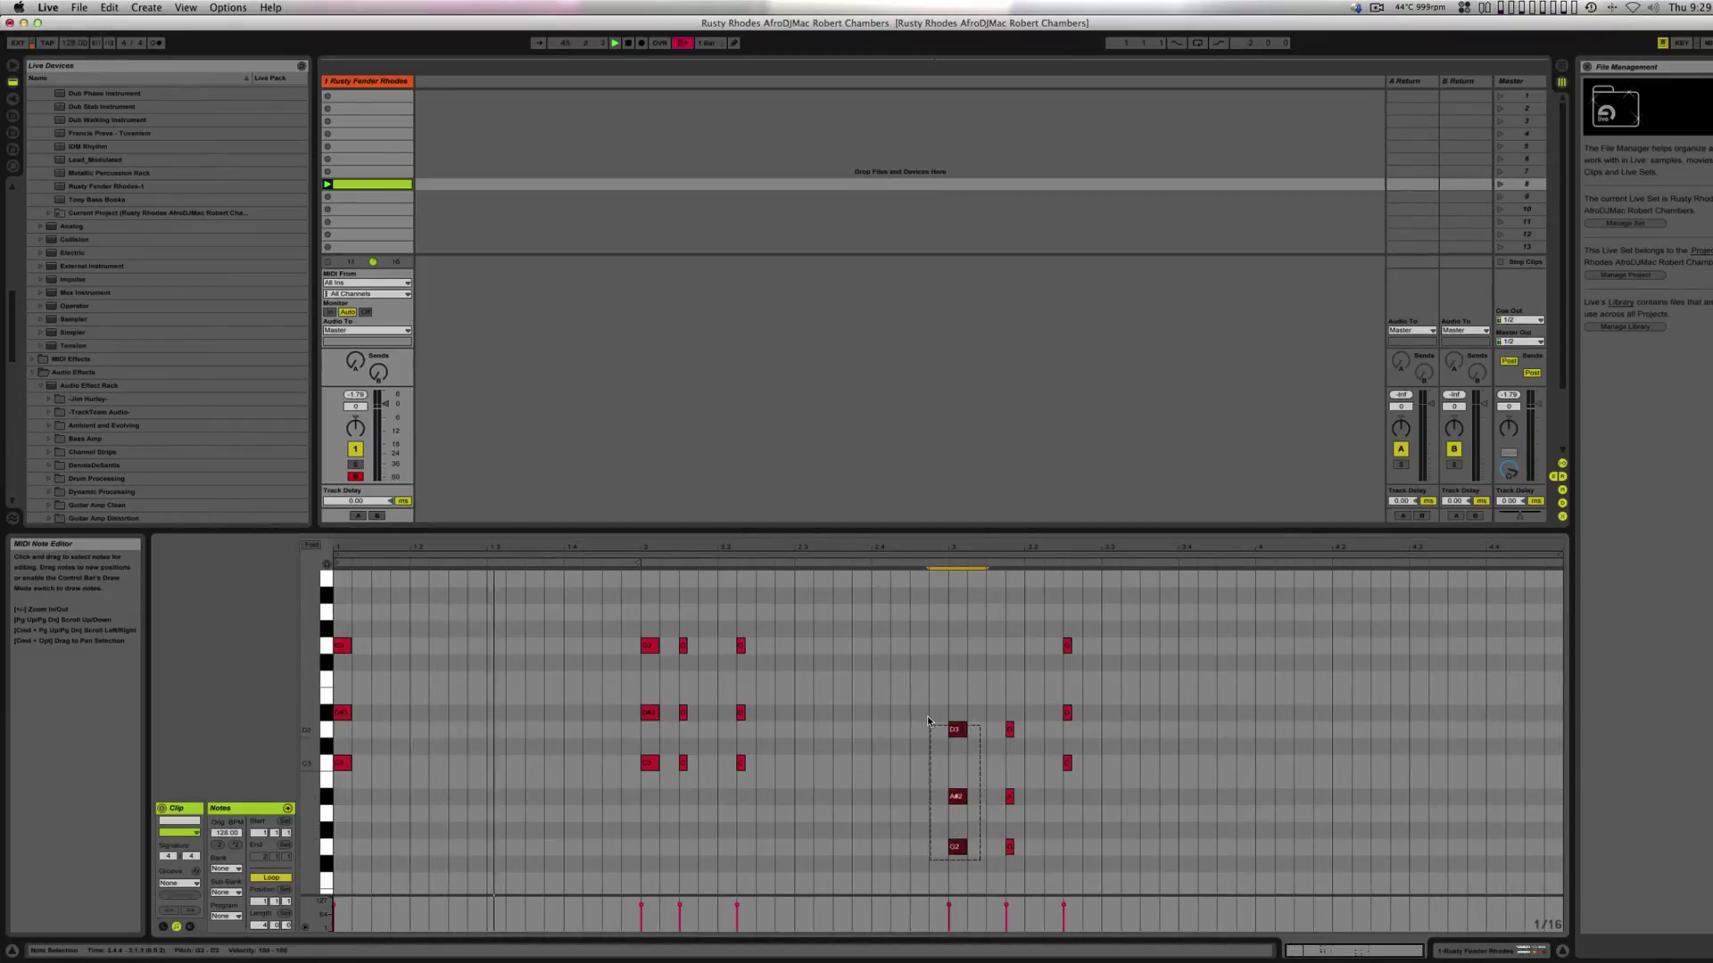
{"action": "left_click_drag", "start_coordinate": [955, 731], "coordinate": [1263, 655]}
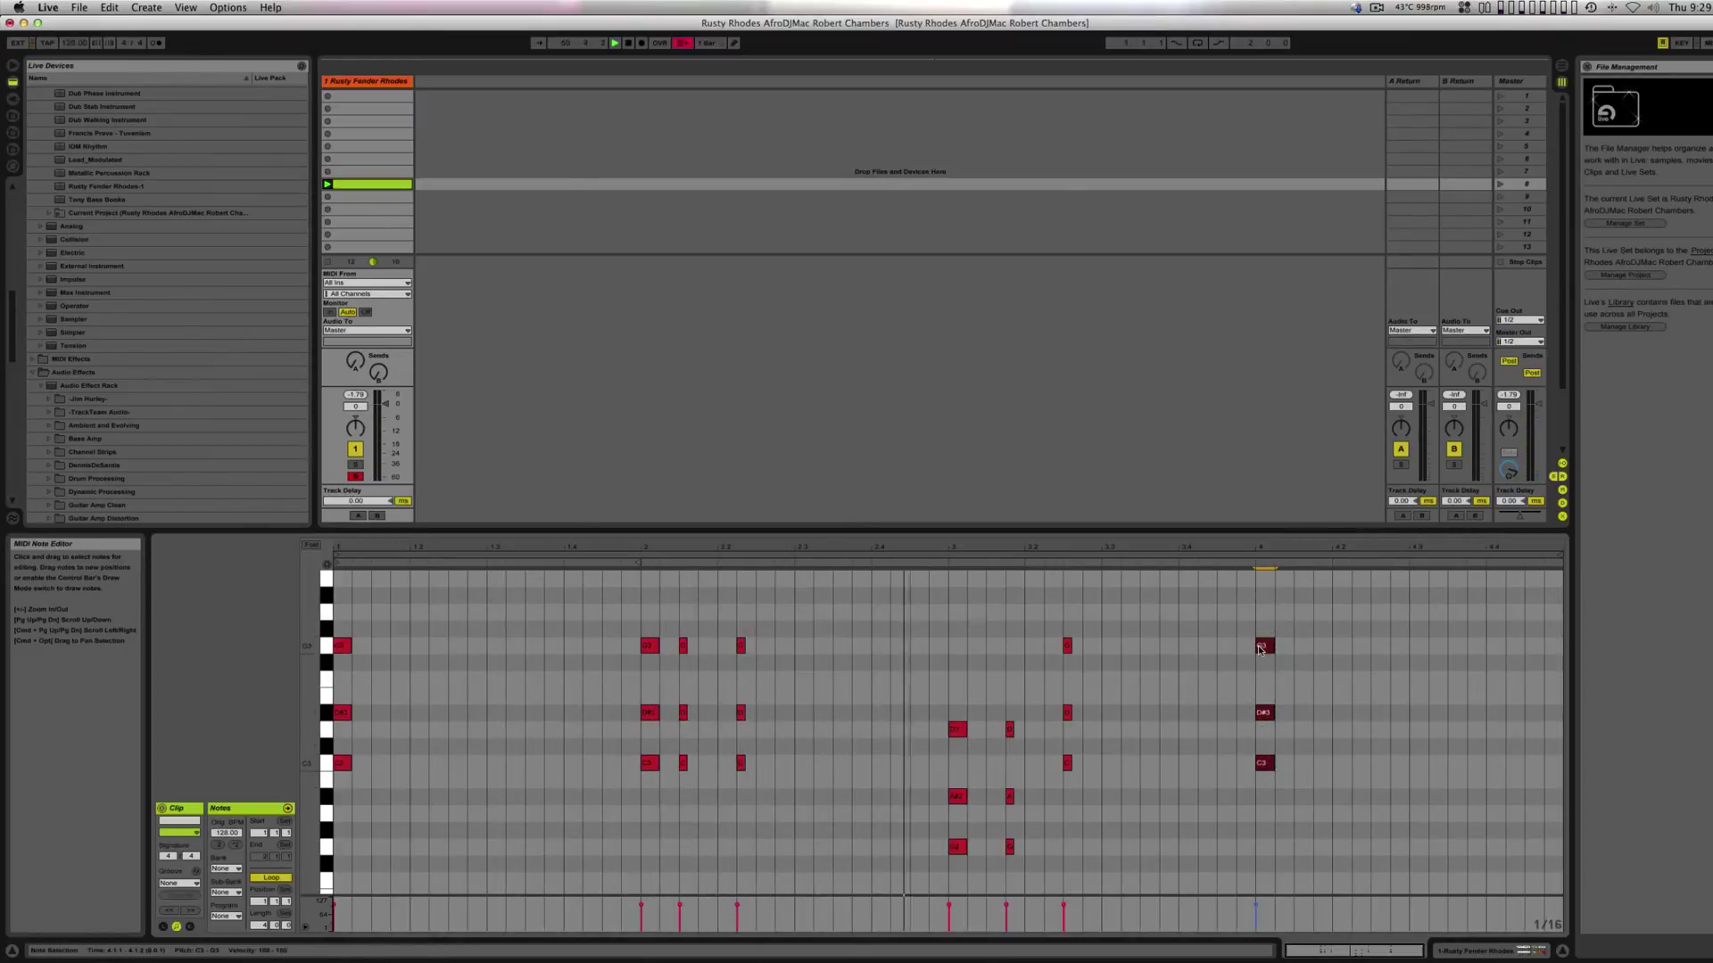
{"action": "left_click_drag", "start_coordinate": [1263, 647], "coordinate": [1321, 739]}
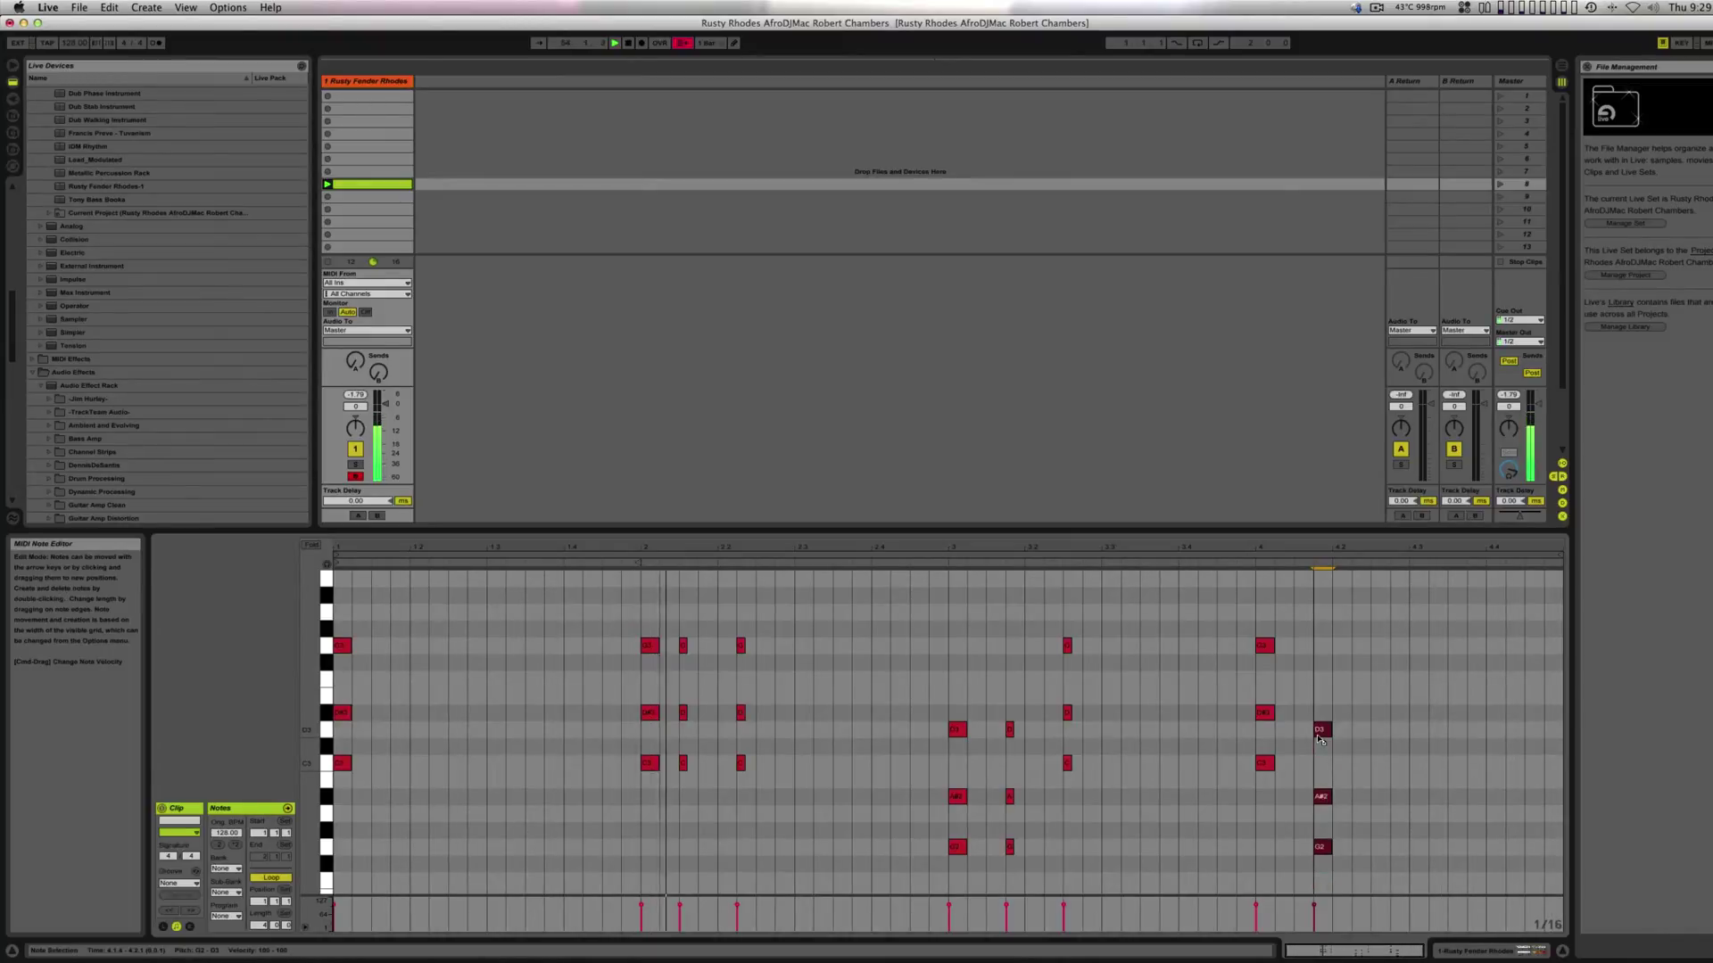
{"action": "left_click_drag", "start_coordinate": [1312, 738], "coordinate": [1306, 739]}
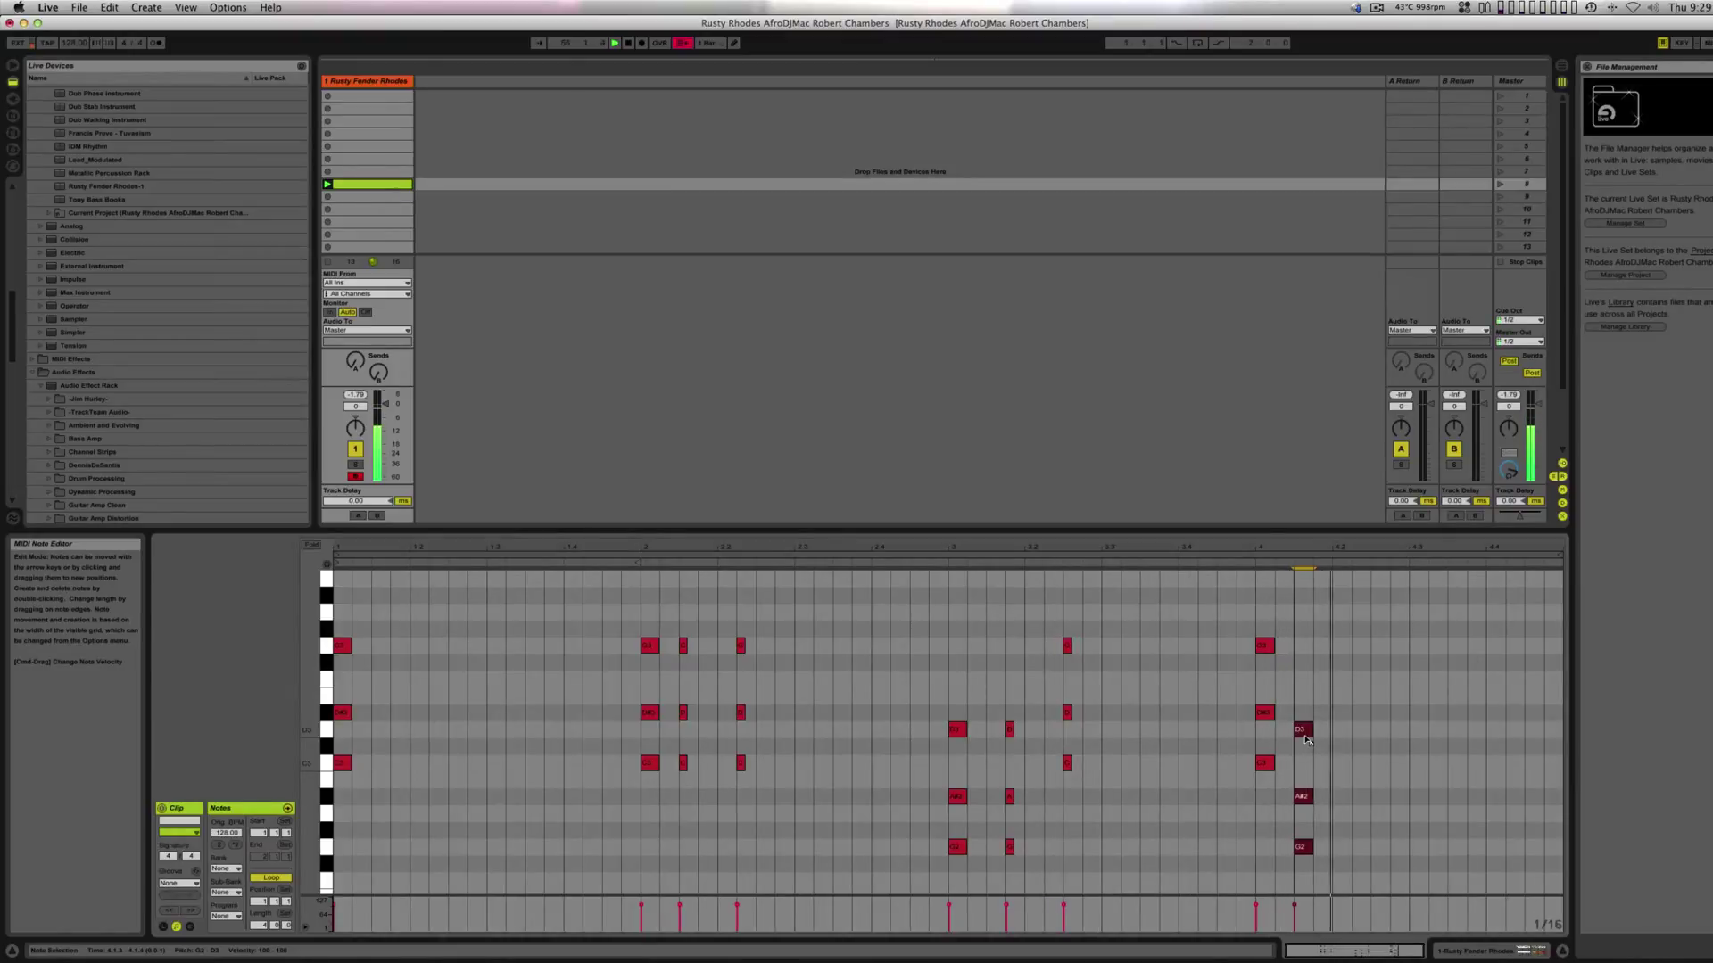
{"action": "left_click_drag", "start_coordinate": [1306, 739], "coordinate": [1368, 761]}
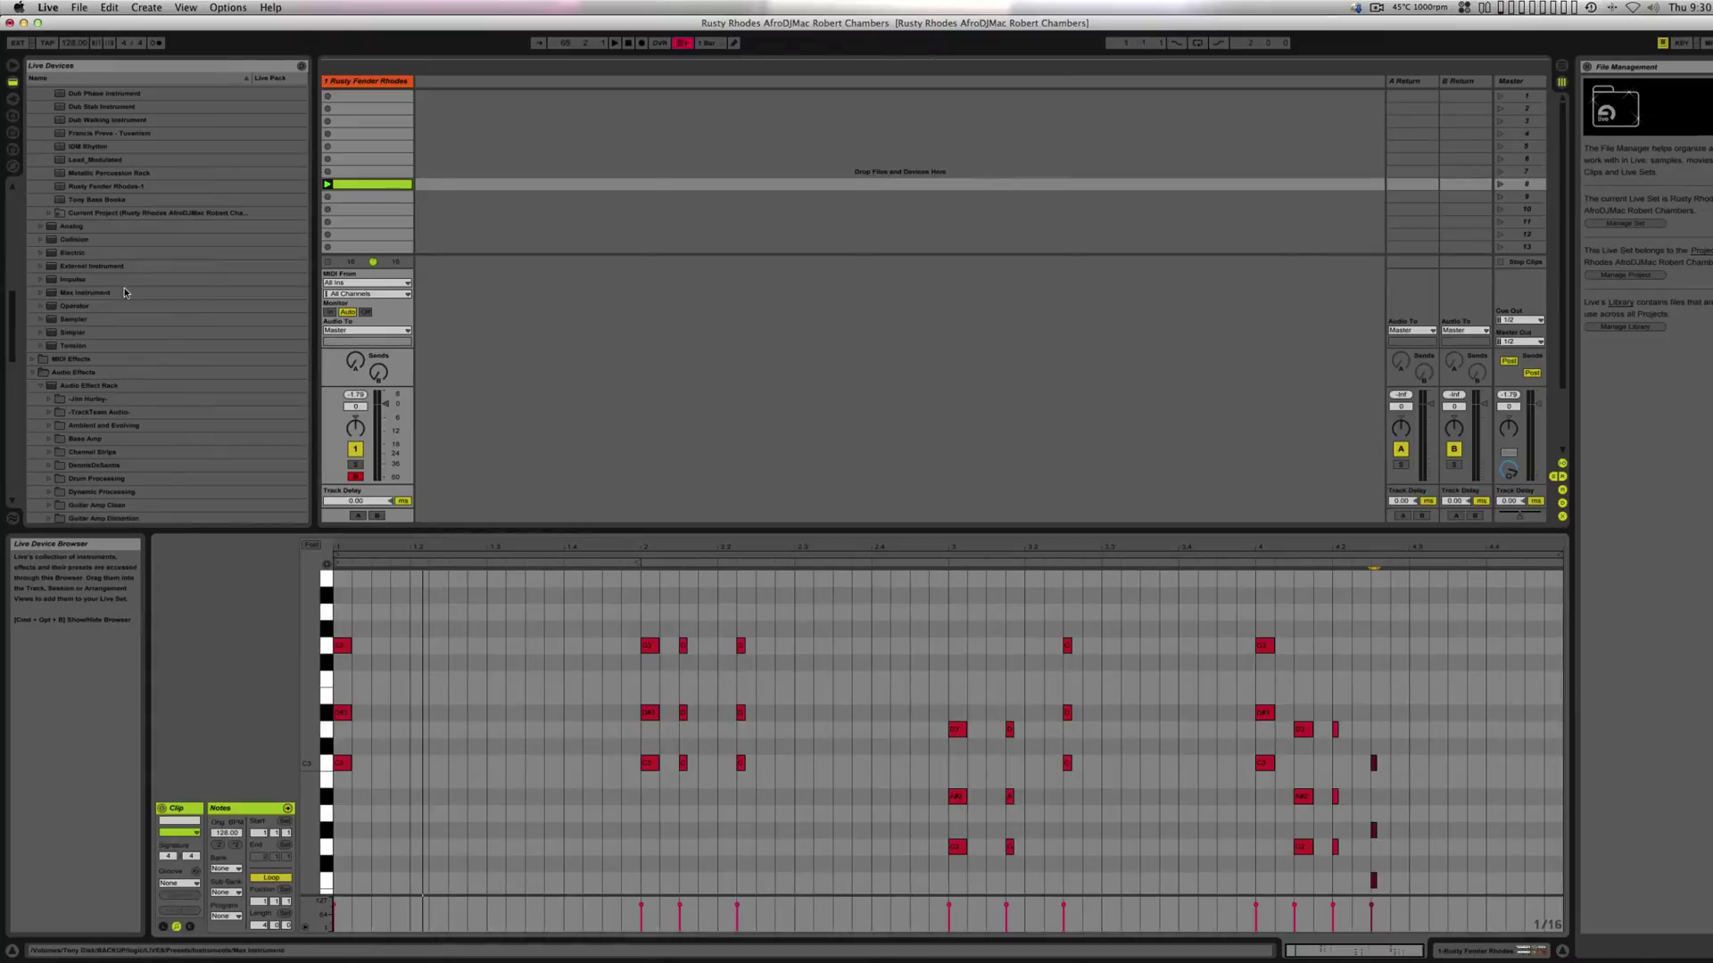
- Load the Dub Delay The AfroDJMac Way audio effect rack onto the Rusty Fender Rhodes track
{"action": "scroll", "coordinate": [125, 290], "scroll_direction": "up", "scroll_amount": 5}
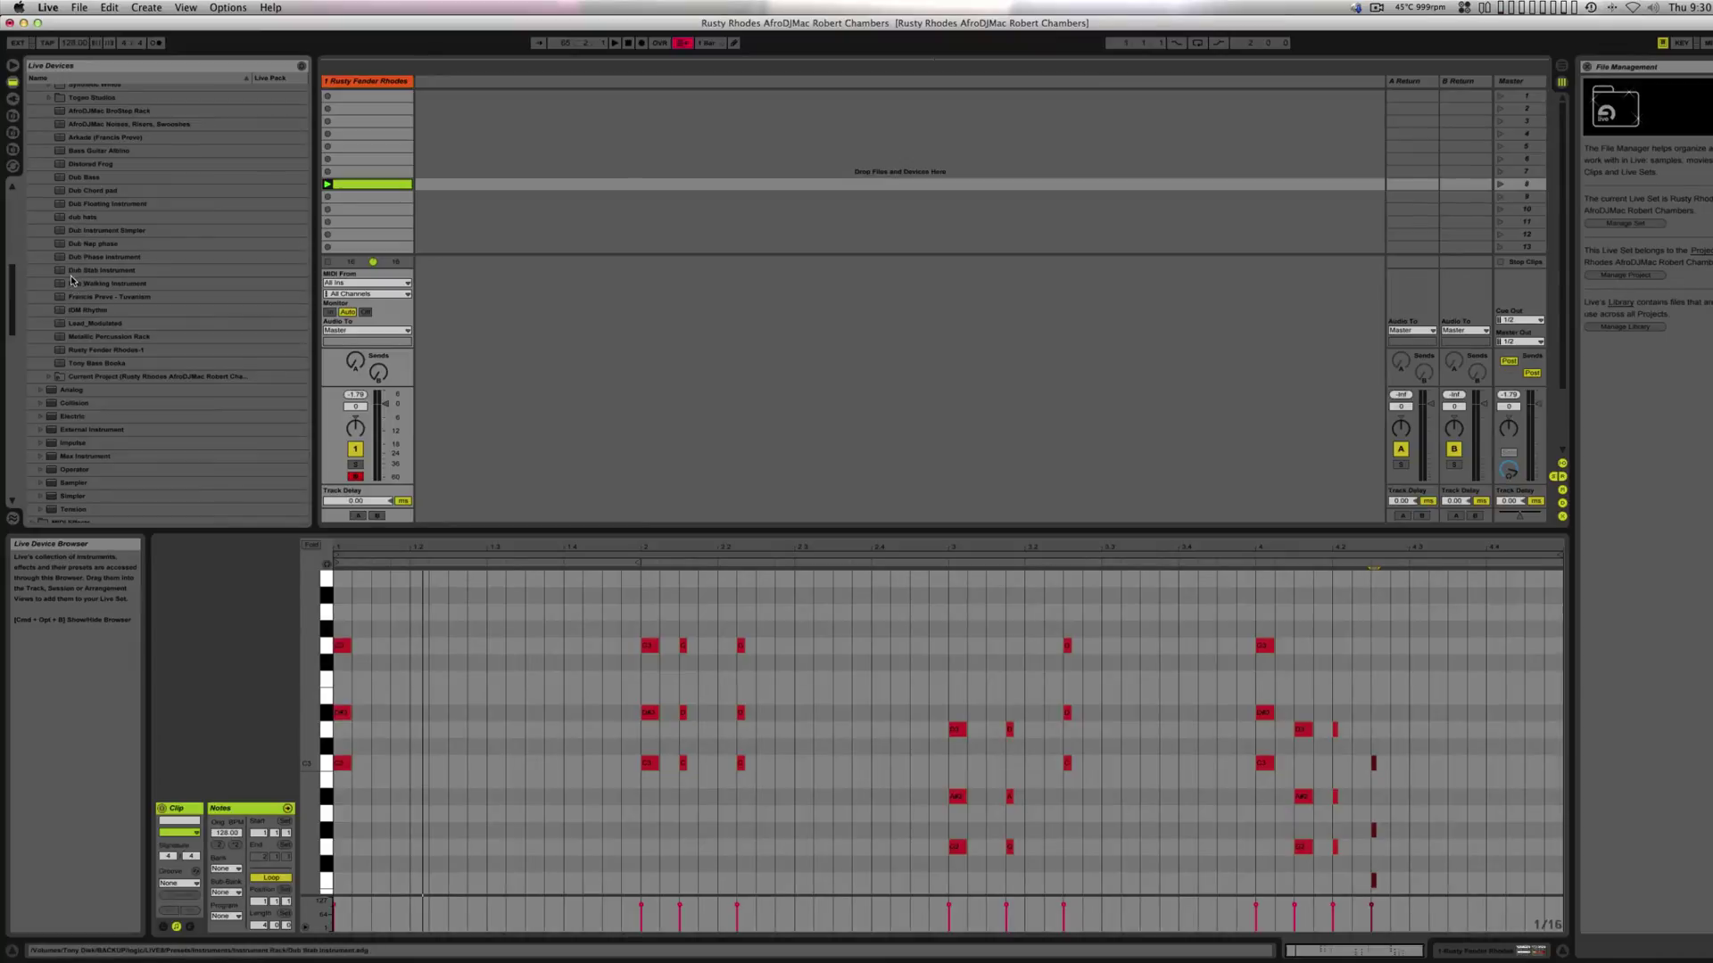
{"action": "scroll", "coordinate": [75, 286], "scroll_direction": "down", "scroll_amount": 5}
{"action": "scroll", "coordinate": [70, 277], "scroll_direction": "down", "scroll_amount": 10}
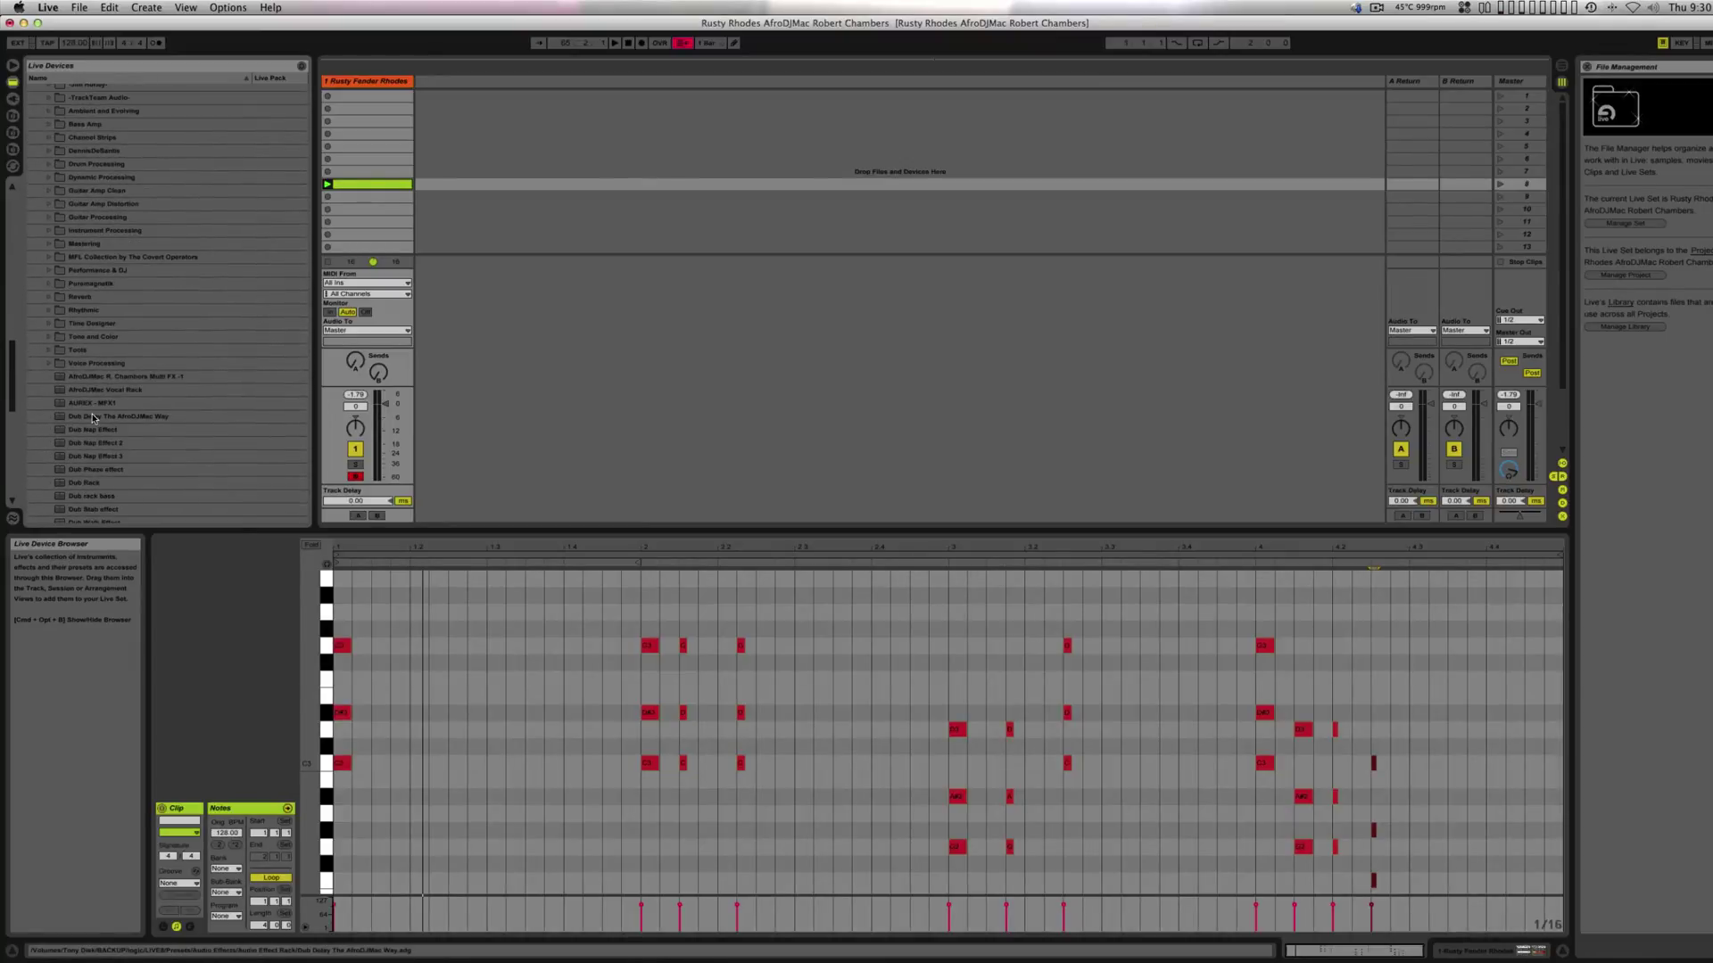
{"action": "left_click", "coordinate": [76, 432]}
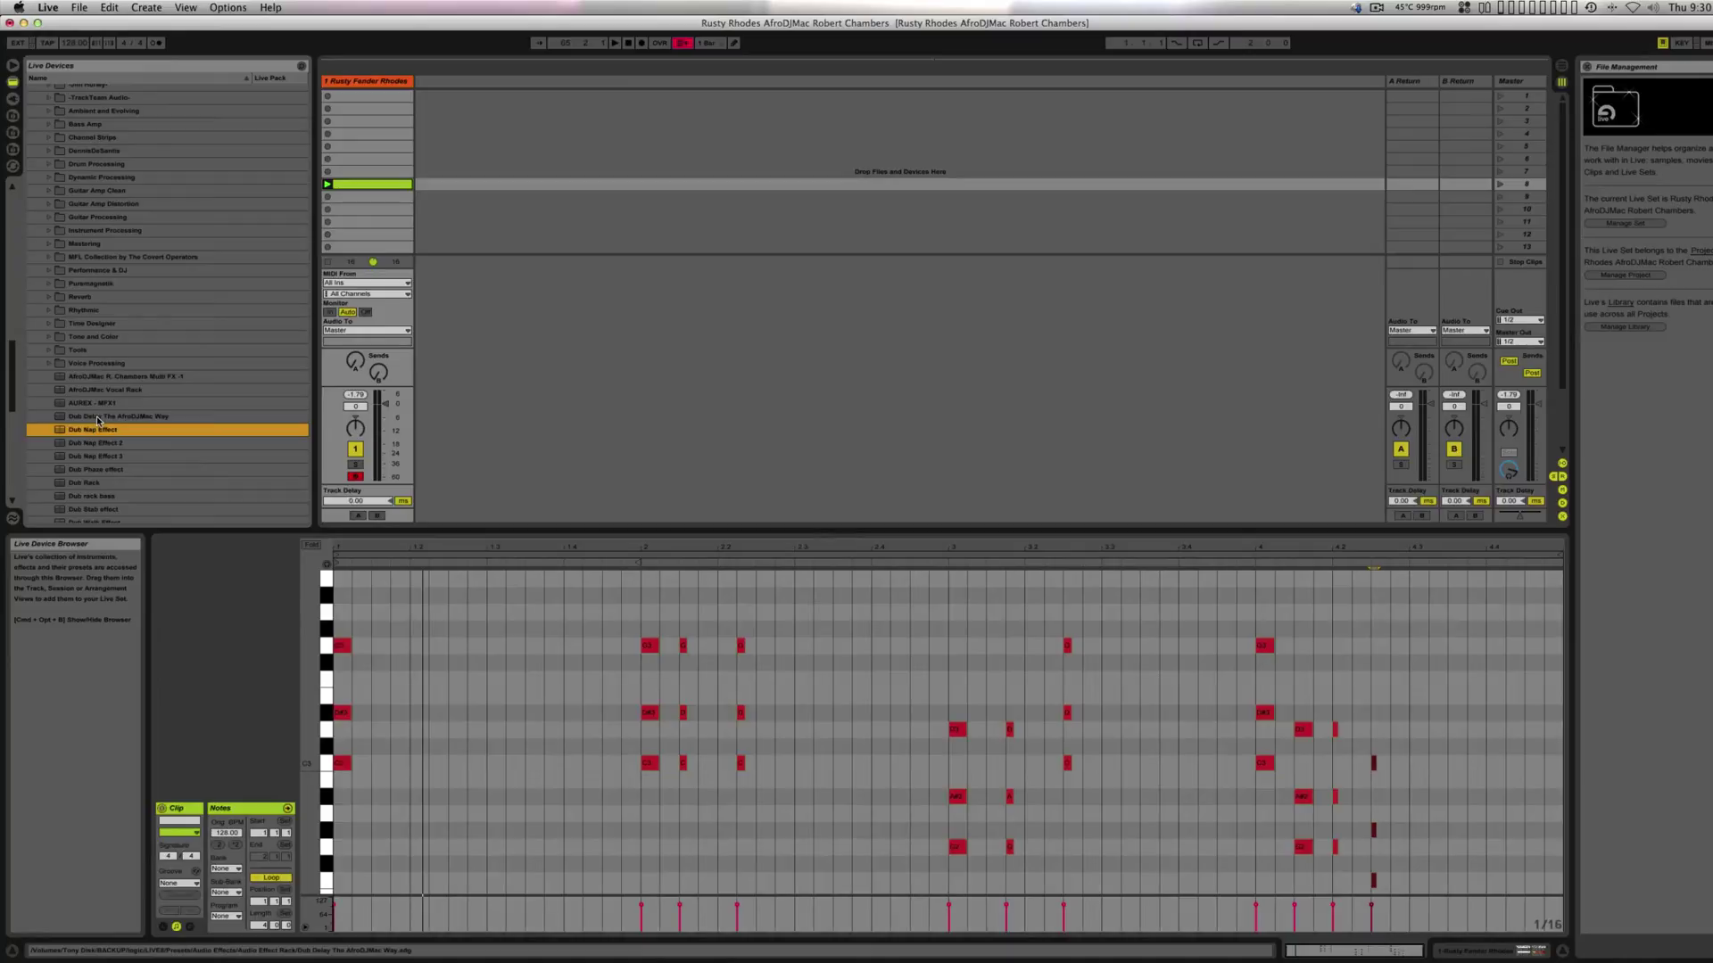
{"action": "left_click_drag", "start_coordinate": [98, 420], "coordinate": [401, 204]}
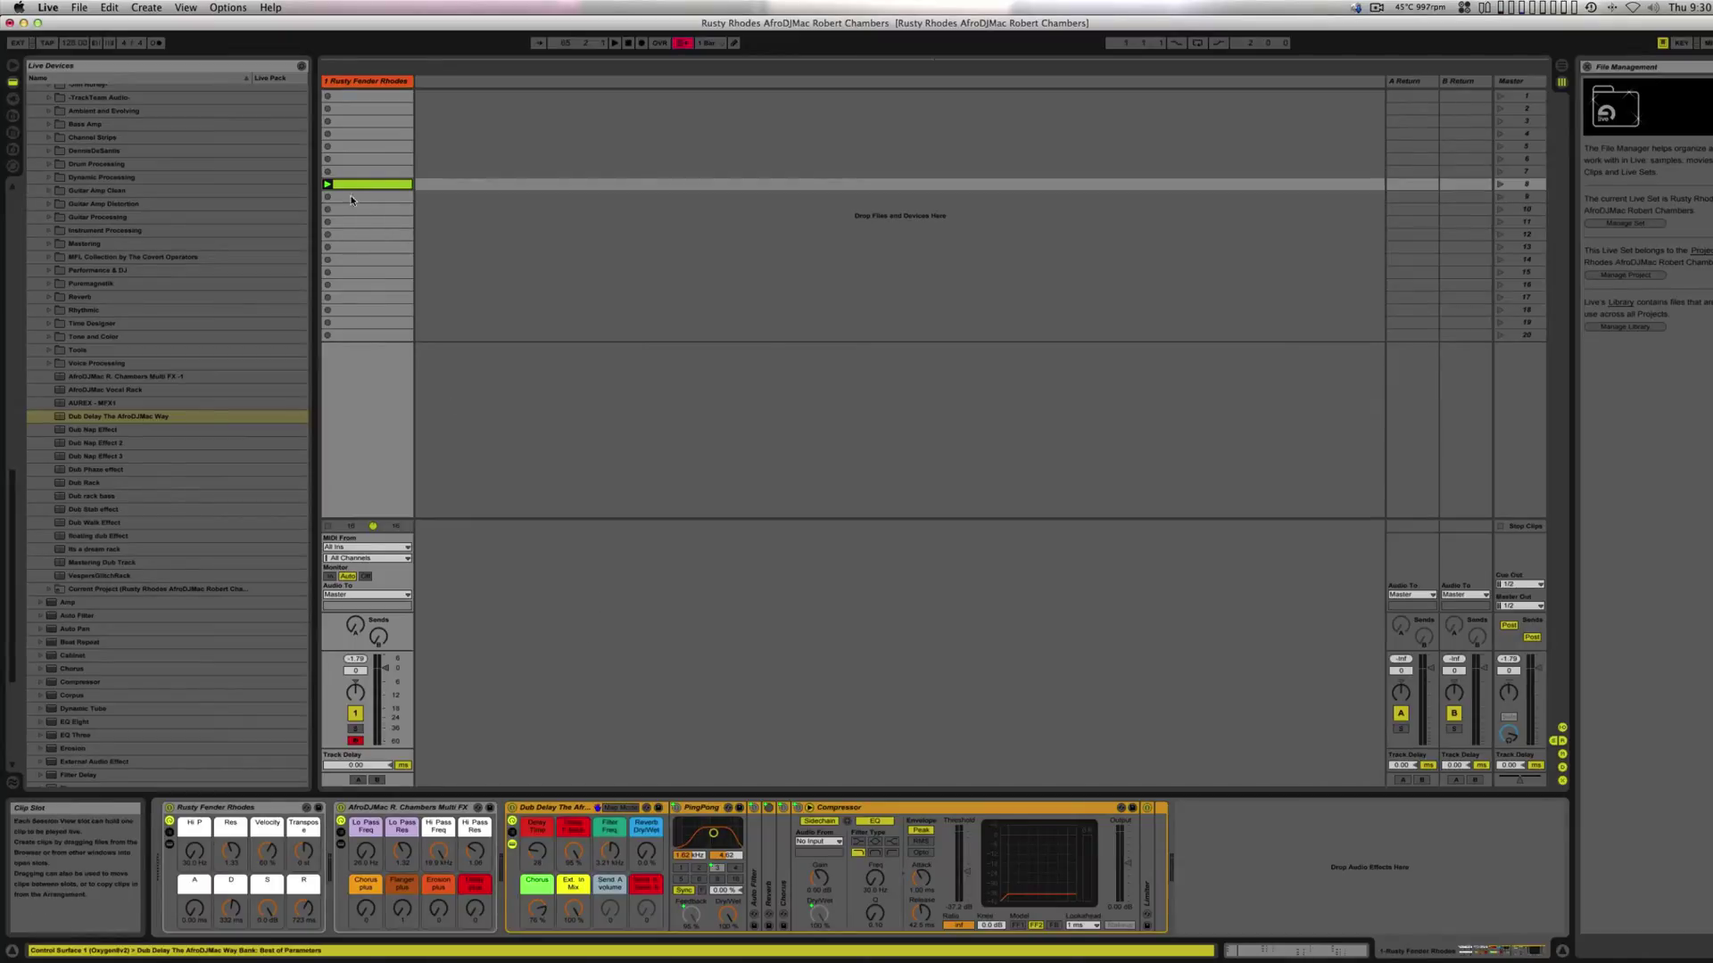
- Play the chord clip and, in the Dub Delay rack, lower the Chorus macro and raise the Filter Freq macro
{"action": "left_click", "coordinate": [328, 185]}
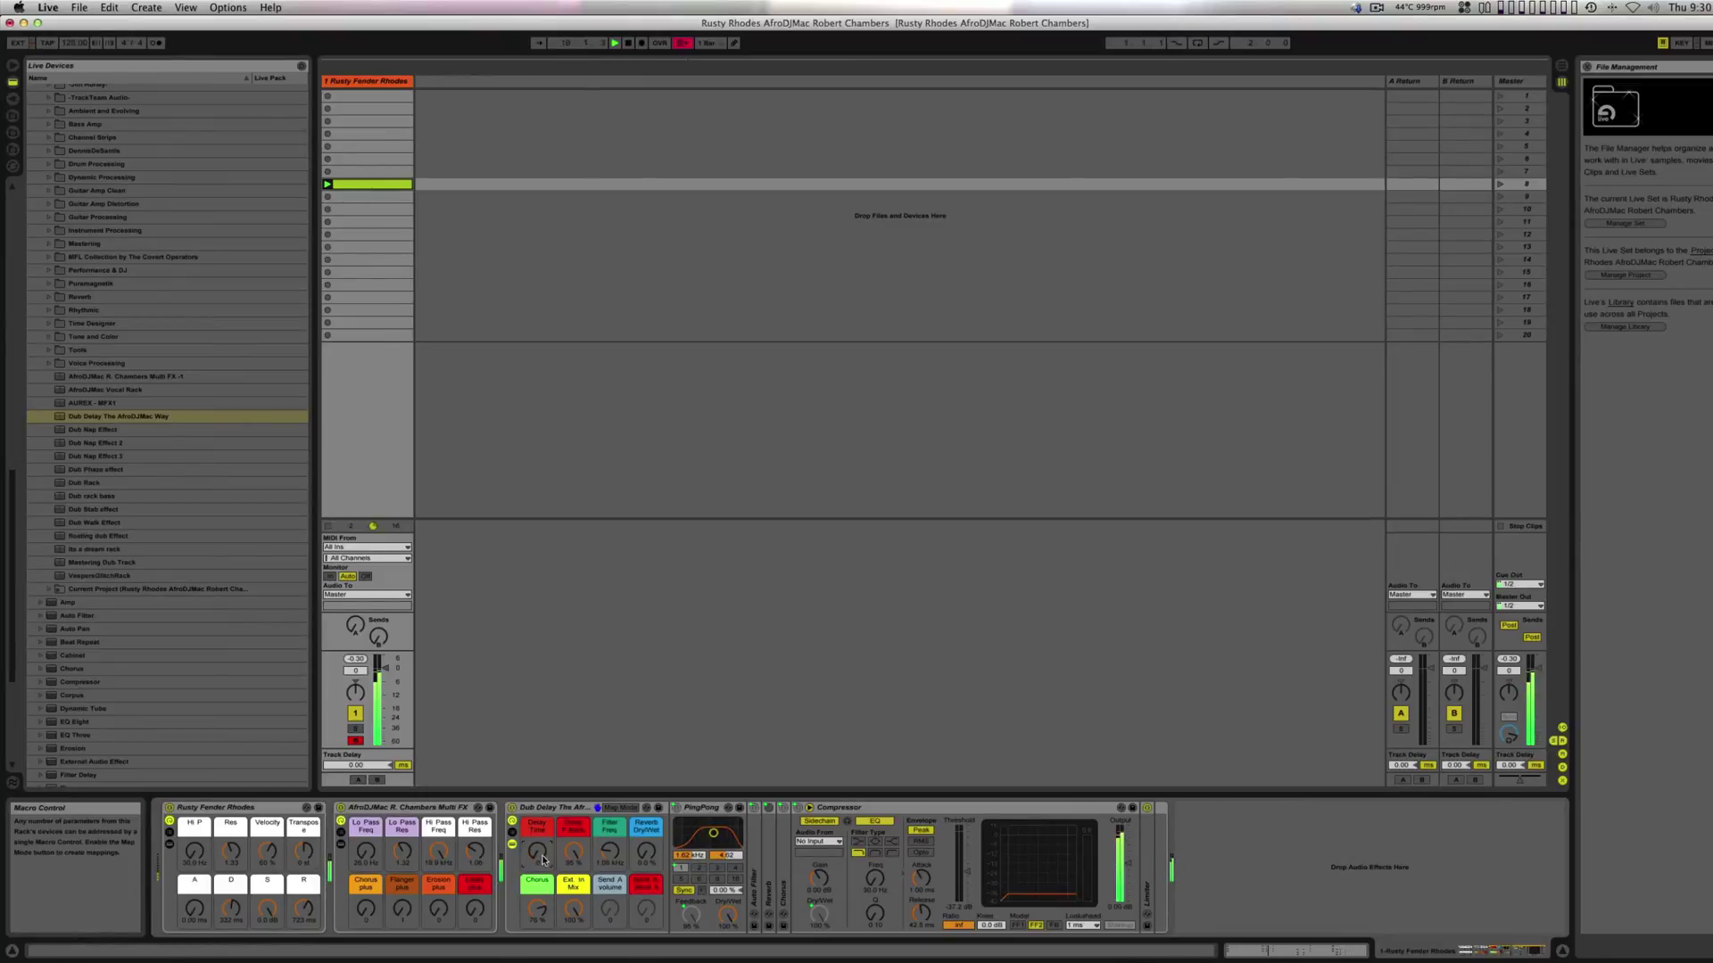
{"action": "left_click_drag", "start_coordinate": [538, 910], "coordinate": [538, 922]}
{"action": "left_click_drag", "start_coordinate": [609, 852], "coordinate": [609, 843]}
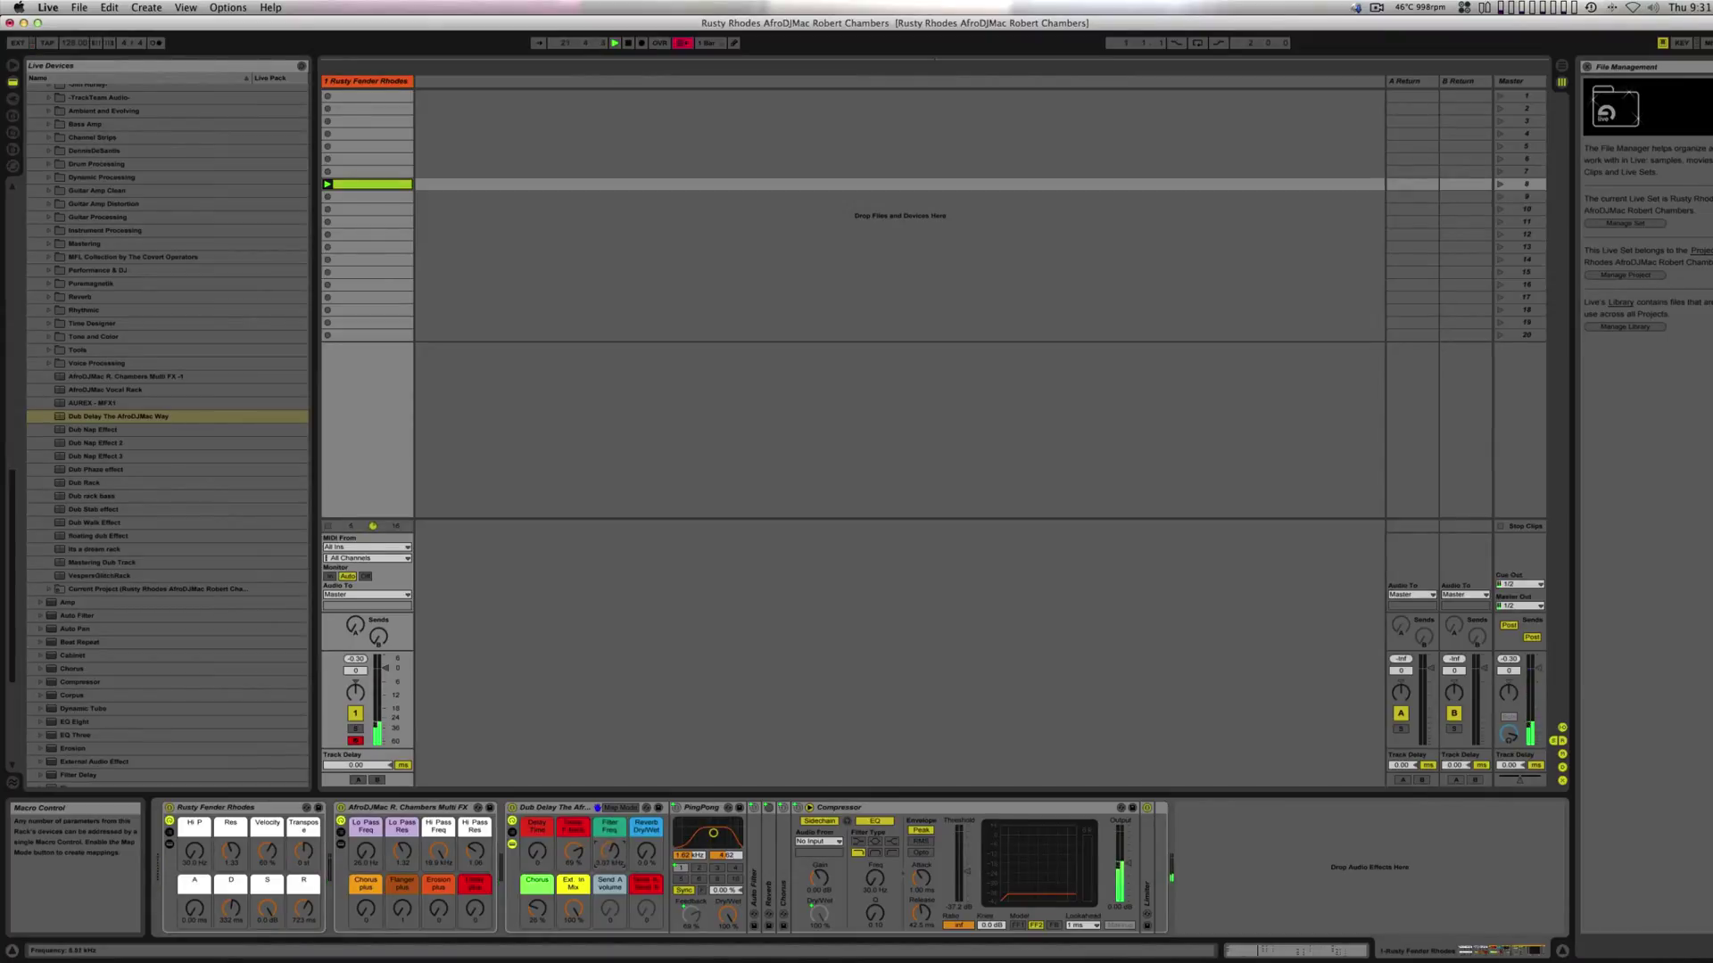
- Unfold the Auto Filter and Reverb devices inside the Dub Delay rack and raise the Reverb Dry/Wet macro
{"action": "double_click", "coordinate": [753, 867]}
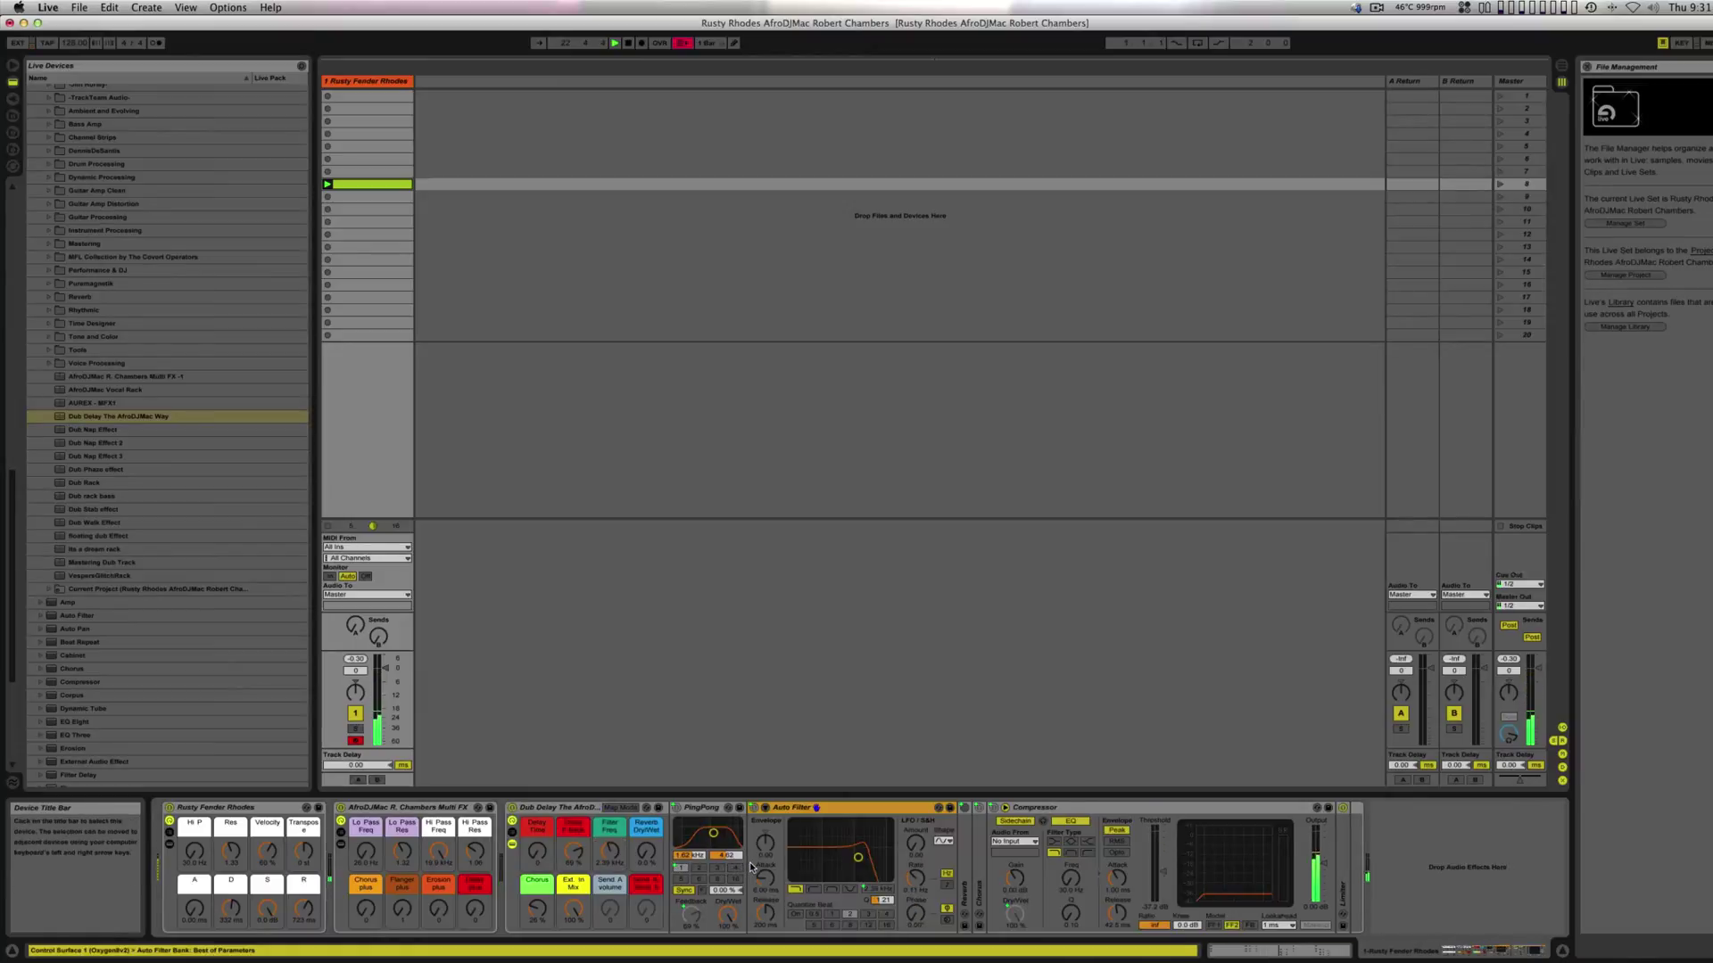
{"action": "left_click_drag", "start_coordinate": [646, 852], "coordinate": [646, 834]}
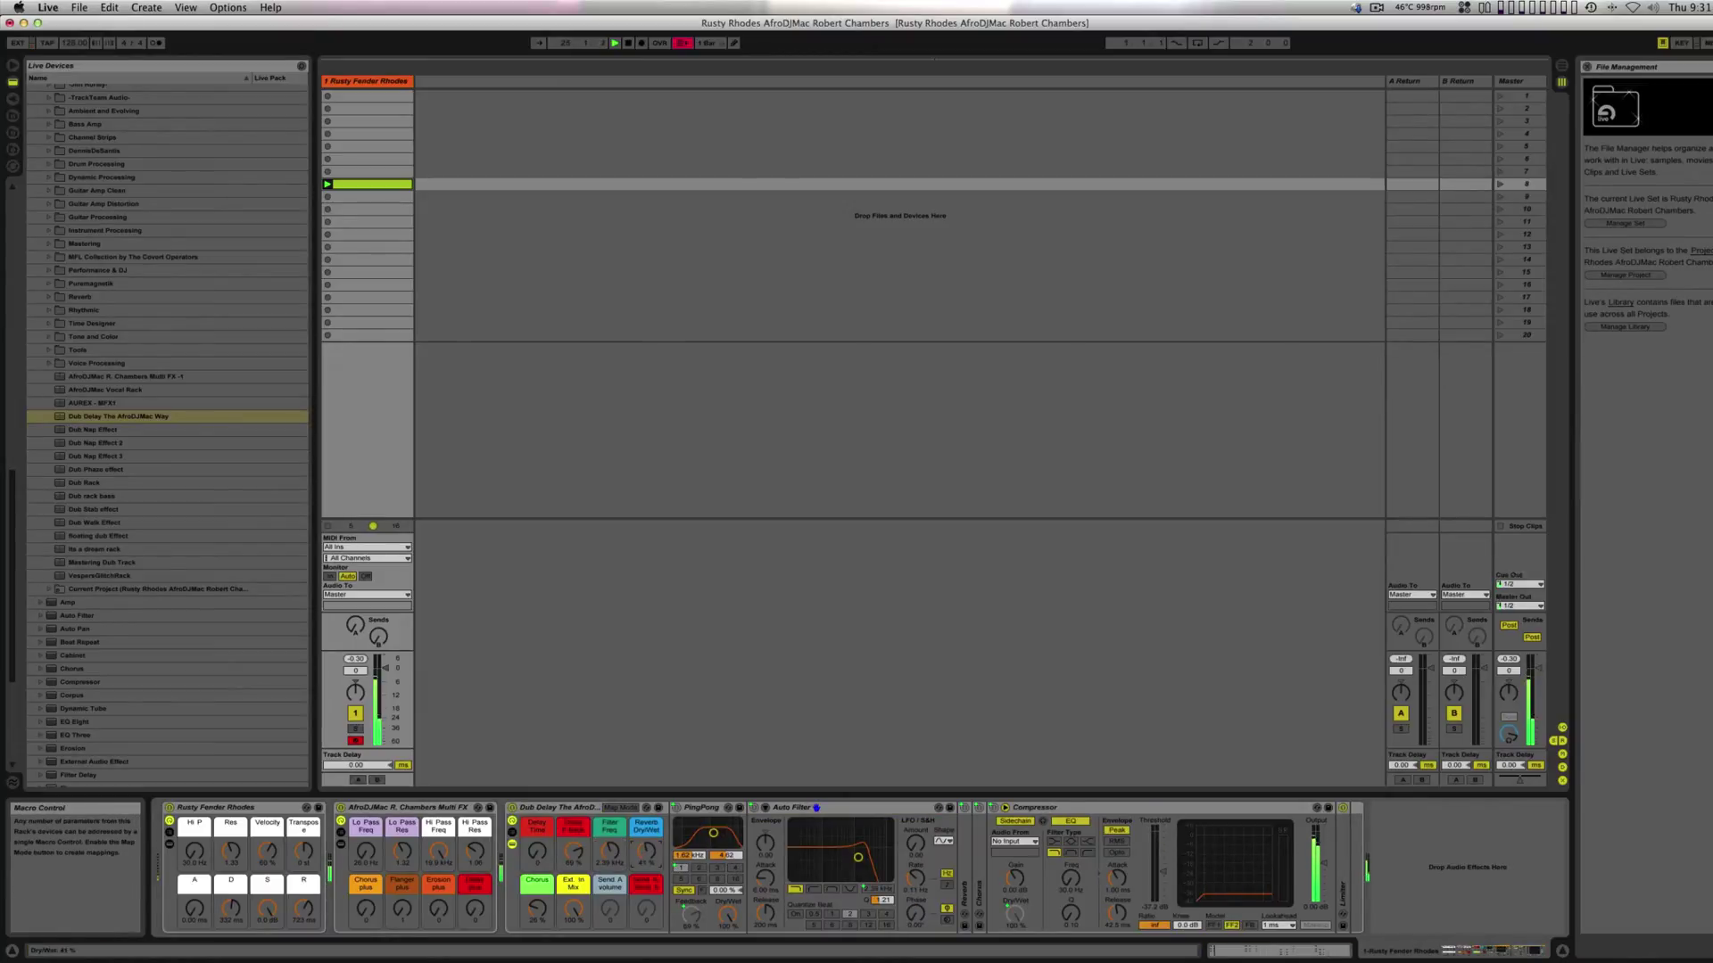
{"action": "double_click", "coordinate": [964, 865]}
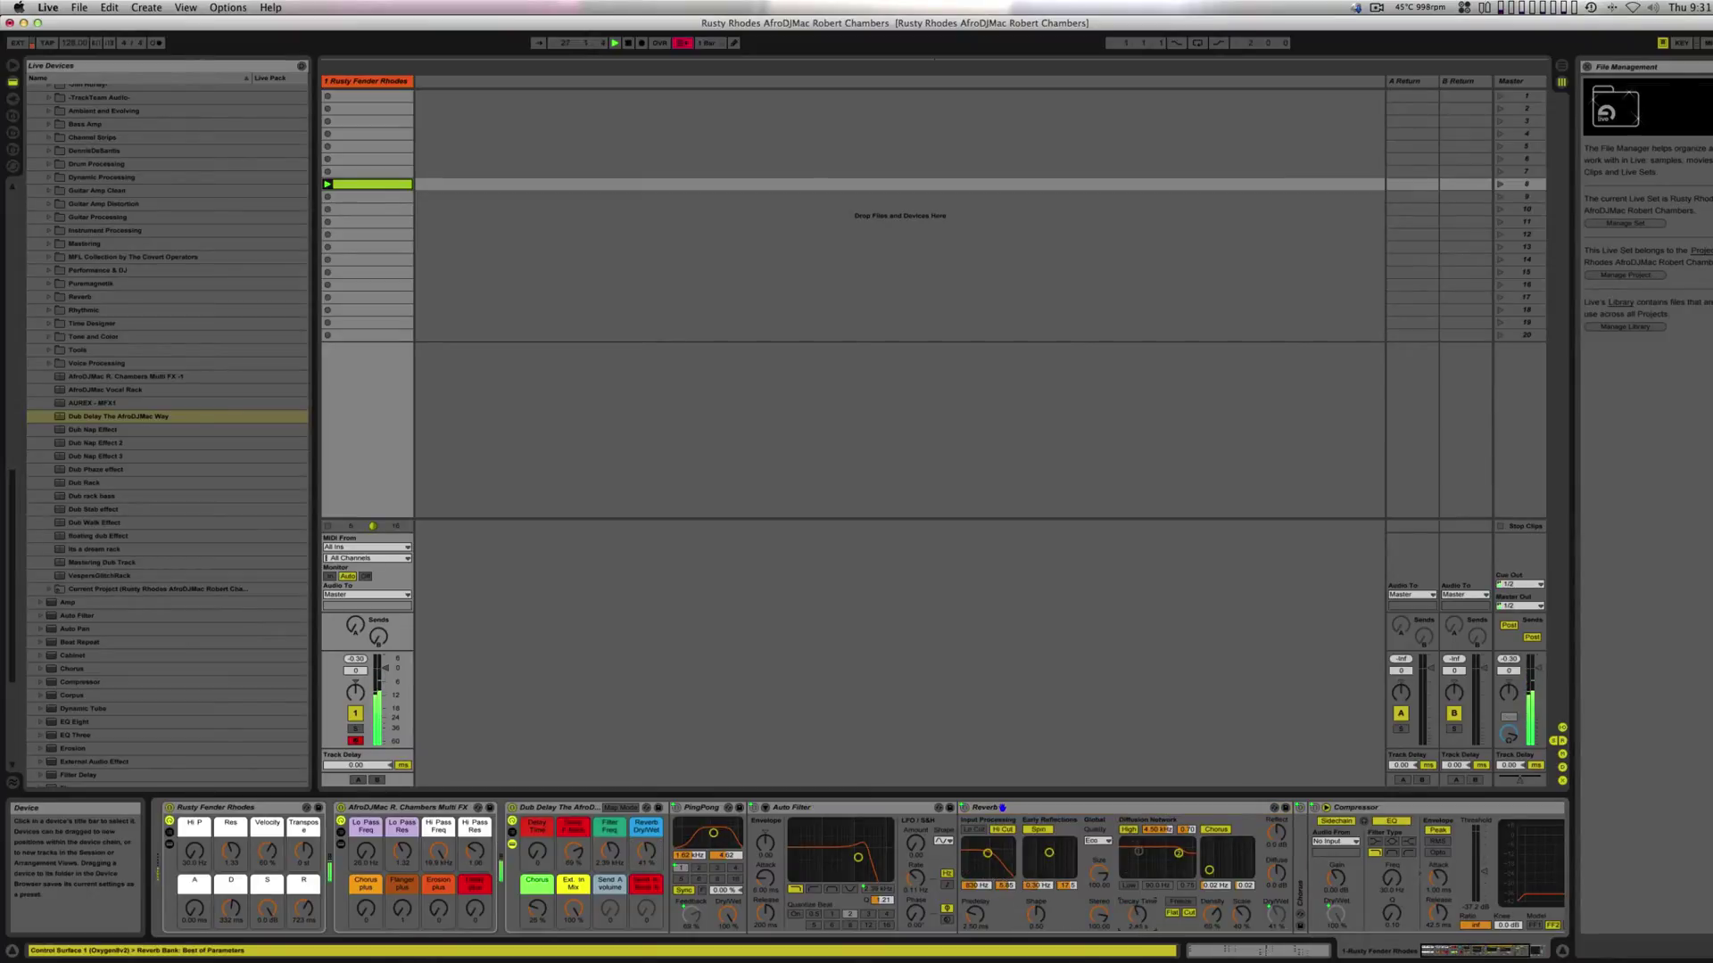
{"action": "left_click_drag", "start_coordinate": [646, 852], "coordinate": [646, 846]}
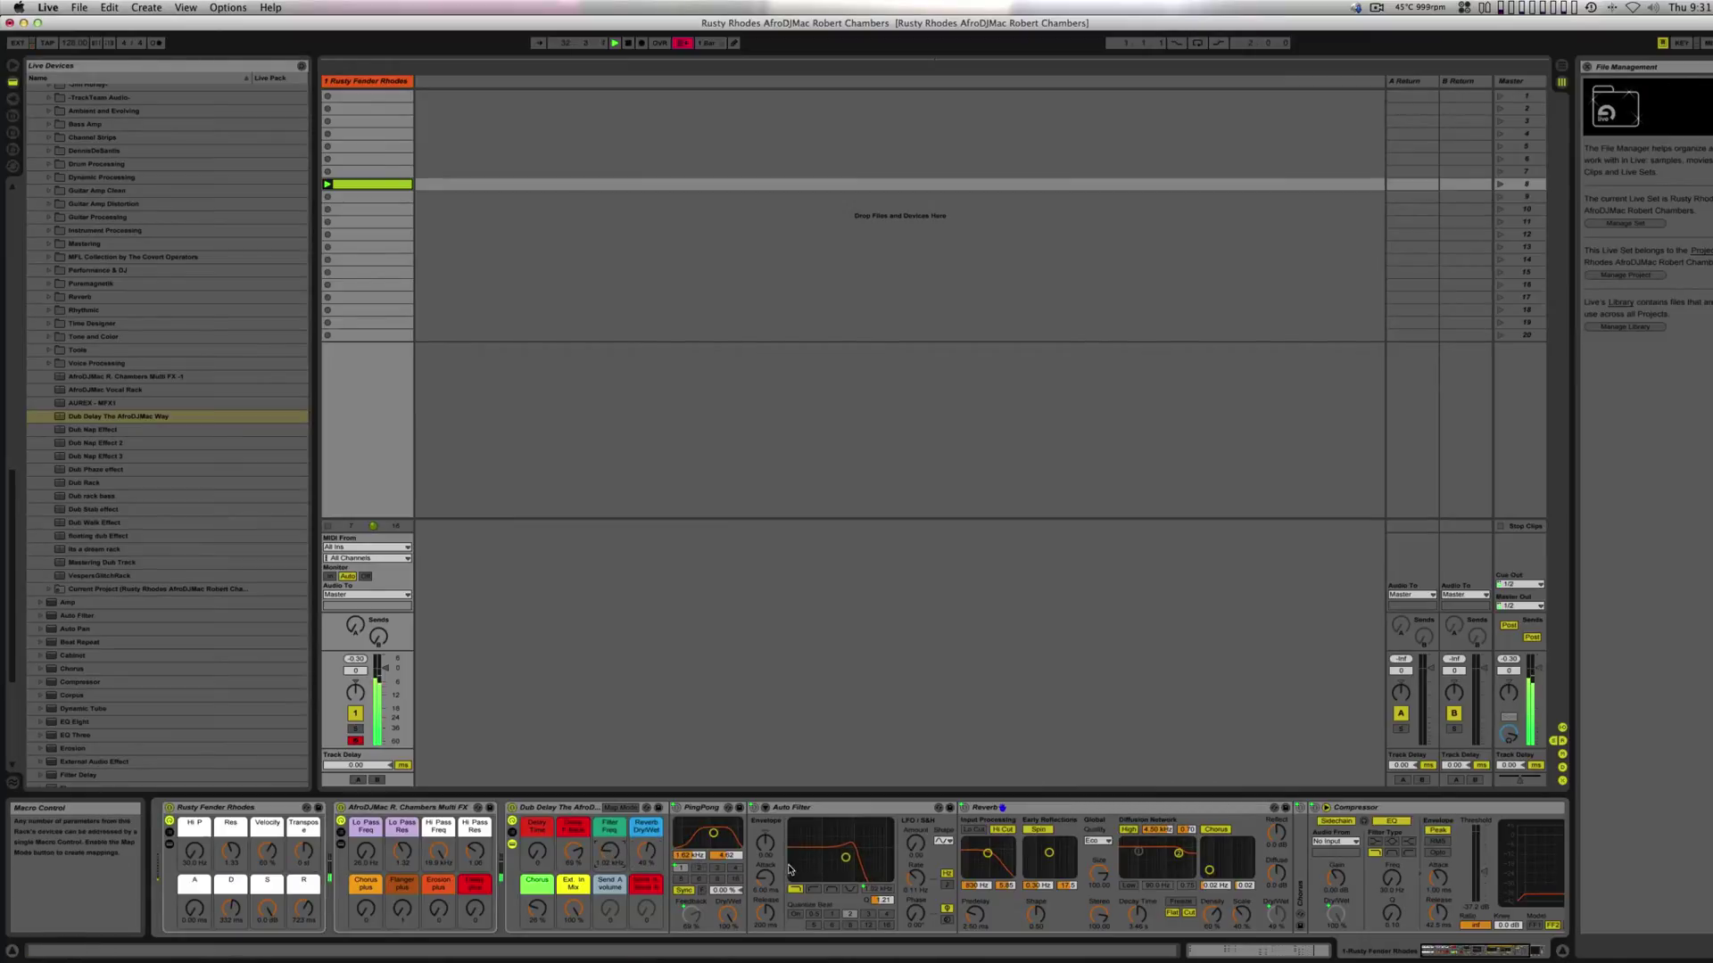
- Switch the Auto Filter to band-pass and adjust the Dub Delay rack's filter, reverb, delay time and feedback macros by ear
{"action": "left_click", "coordinate": [832, 890]}
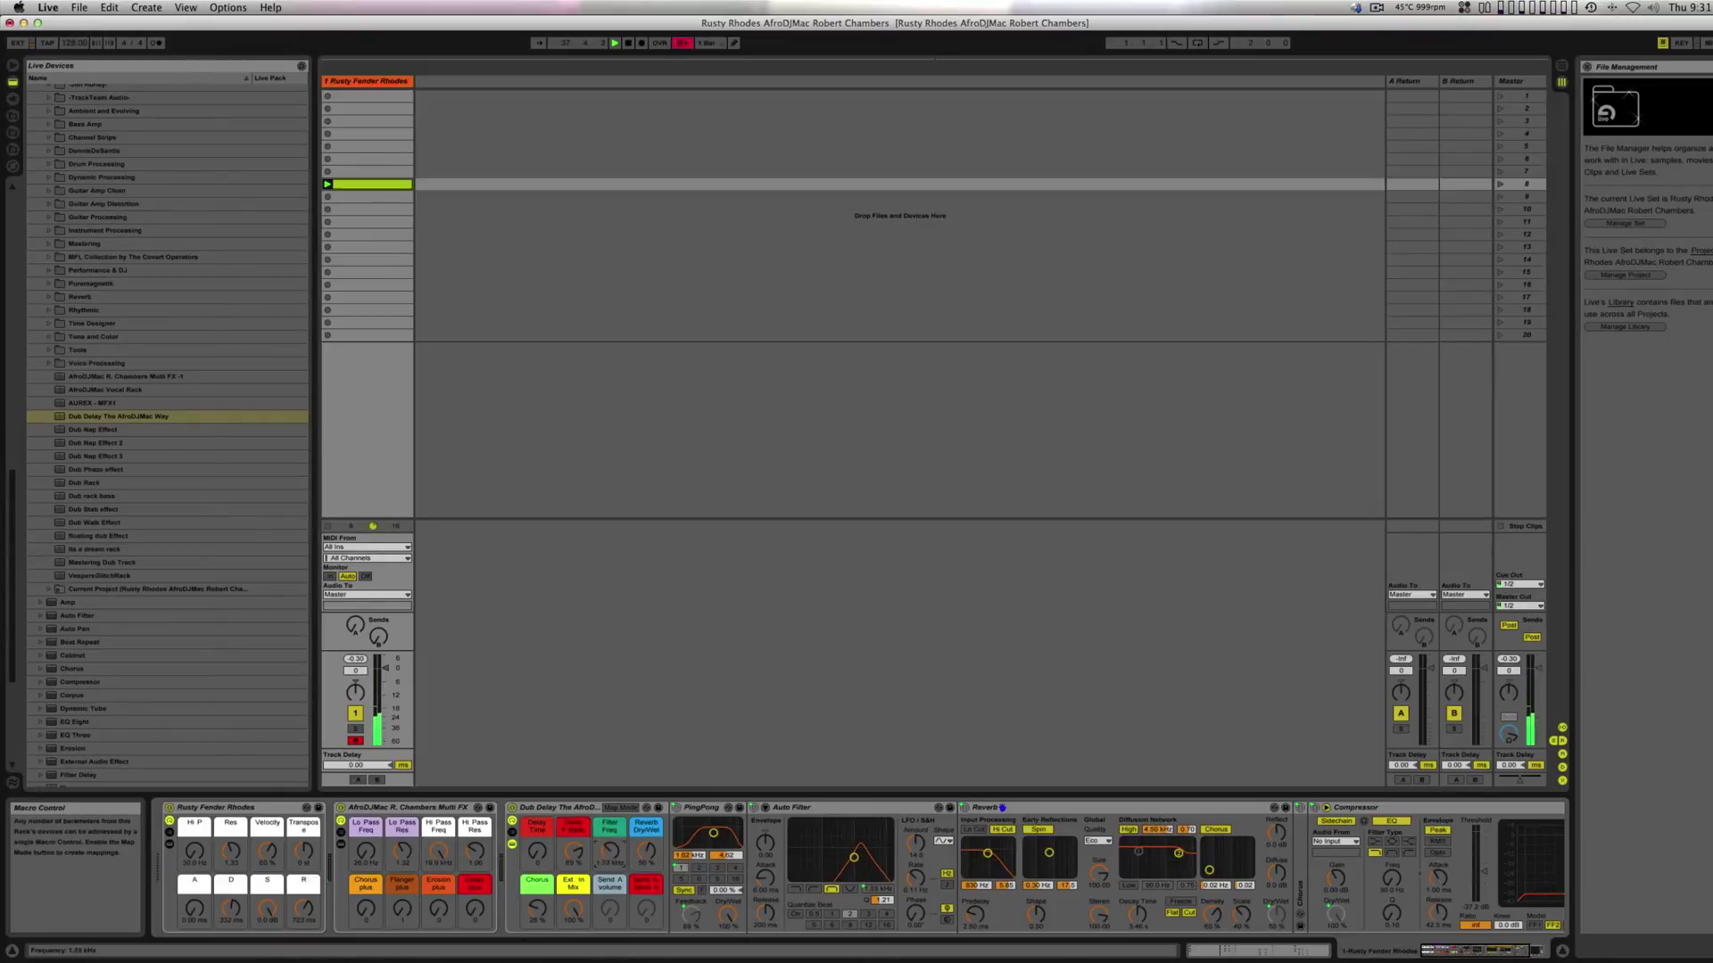
{"action": "left_click_drag", "start_coordinate": [613, 862], "coordinate": [646, 843]}
{"action": "left_click_drag", "start_coordinate": [537, 855], "coordinate": [537, 839]}
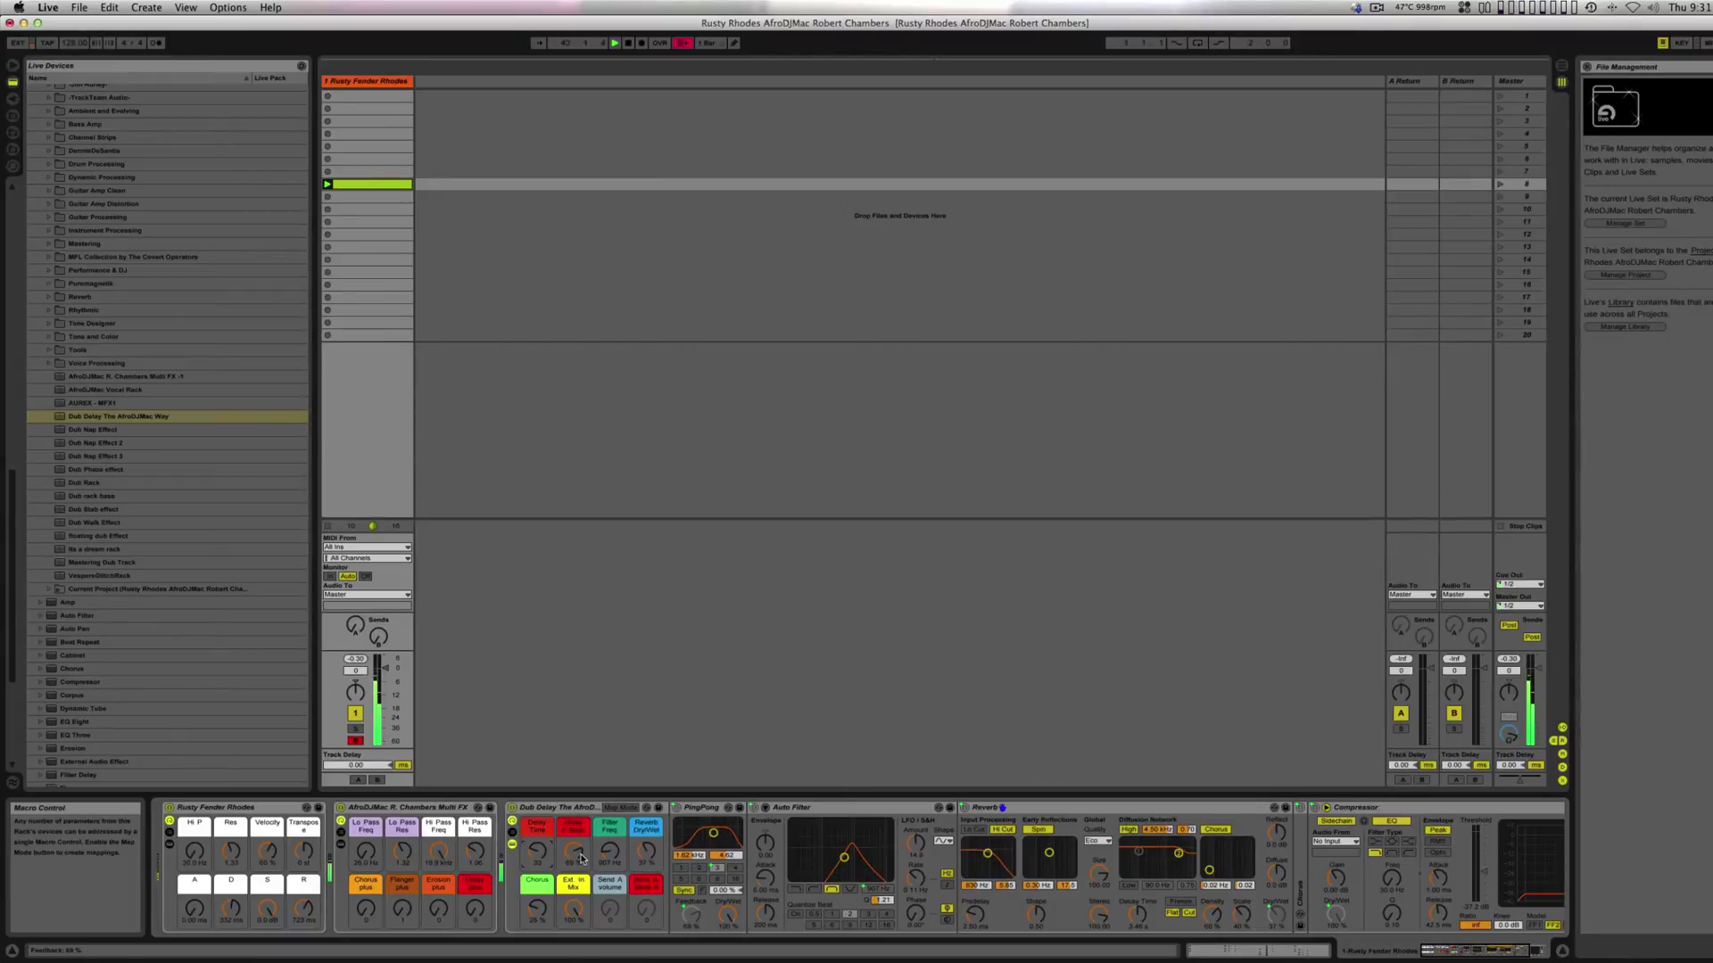
{"action": "left_click_drag", "start_coordinate": [582, 859], "coordinate": [581, 859]}
{"action": "mouse_move", "coordinate": [610, 855]}
{"action": "left_mouse_down"}
{"action": "mouse_move", "coordinate": [611, 829]}
{"action": "mouse_move", "coordinate": [610, 858]}
{"action": "left_mouse_up"}
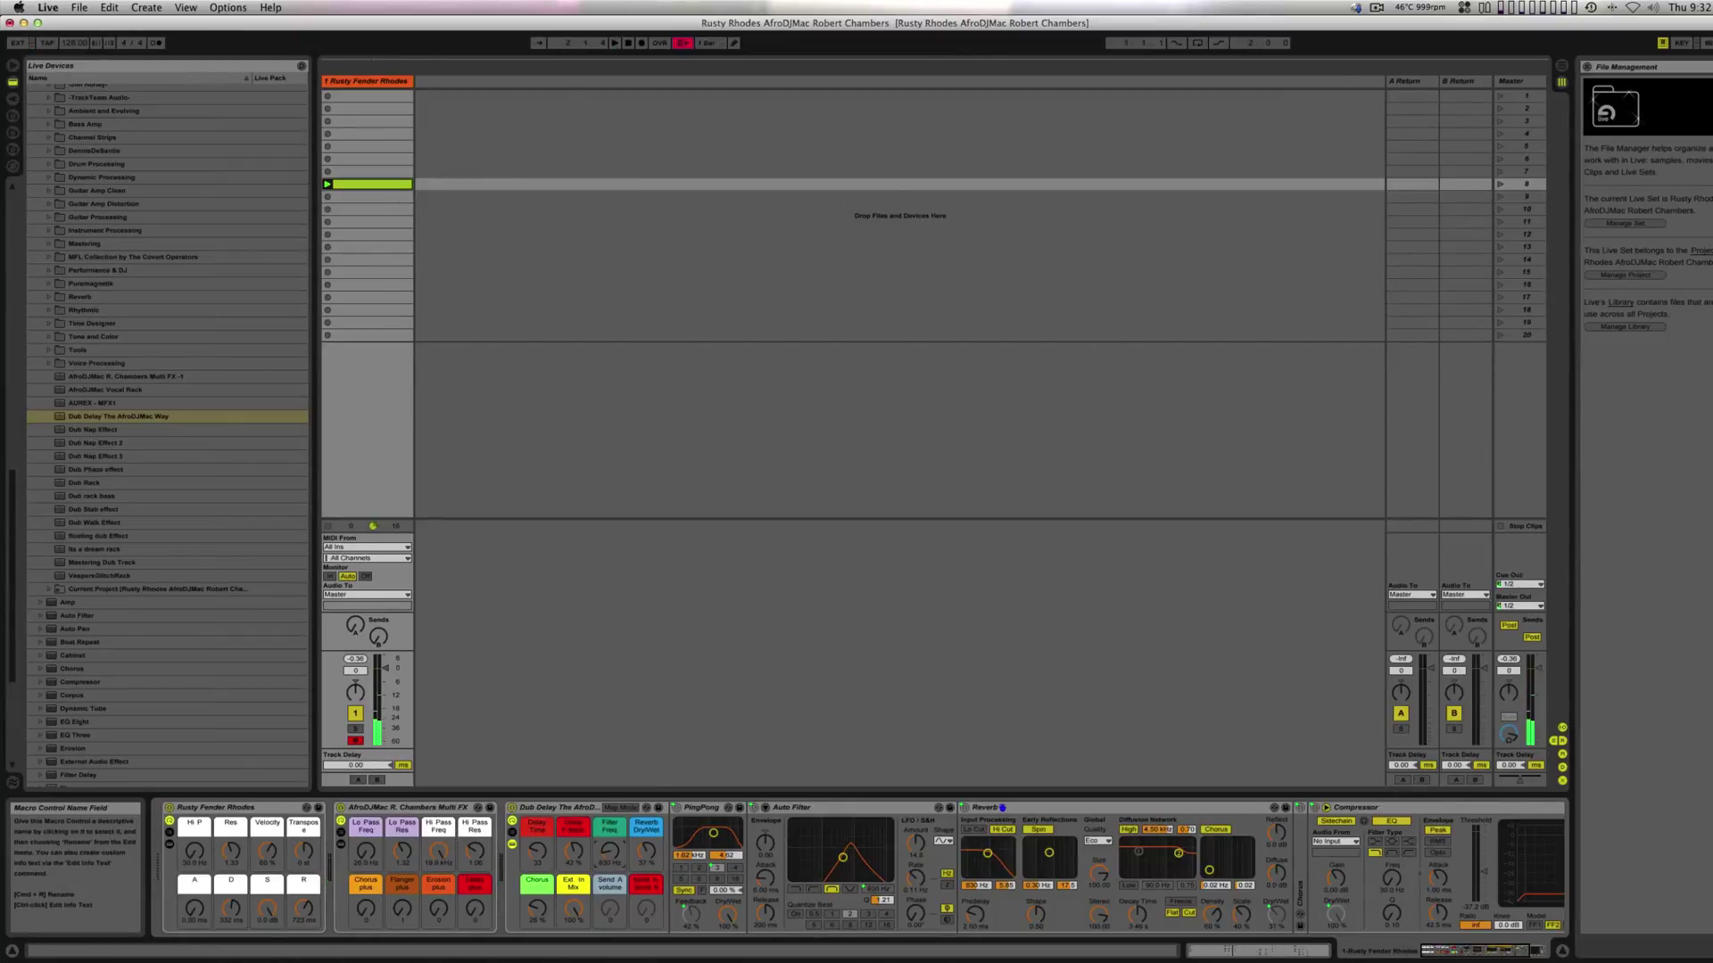
- Expand the Rusty Fender Rhodes rack to show both its chain list and its Sampler device
{"action": "left_click_drag", "start_coordinate": [304, 852], "coordinate": [304, 862]}
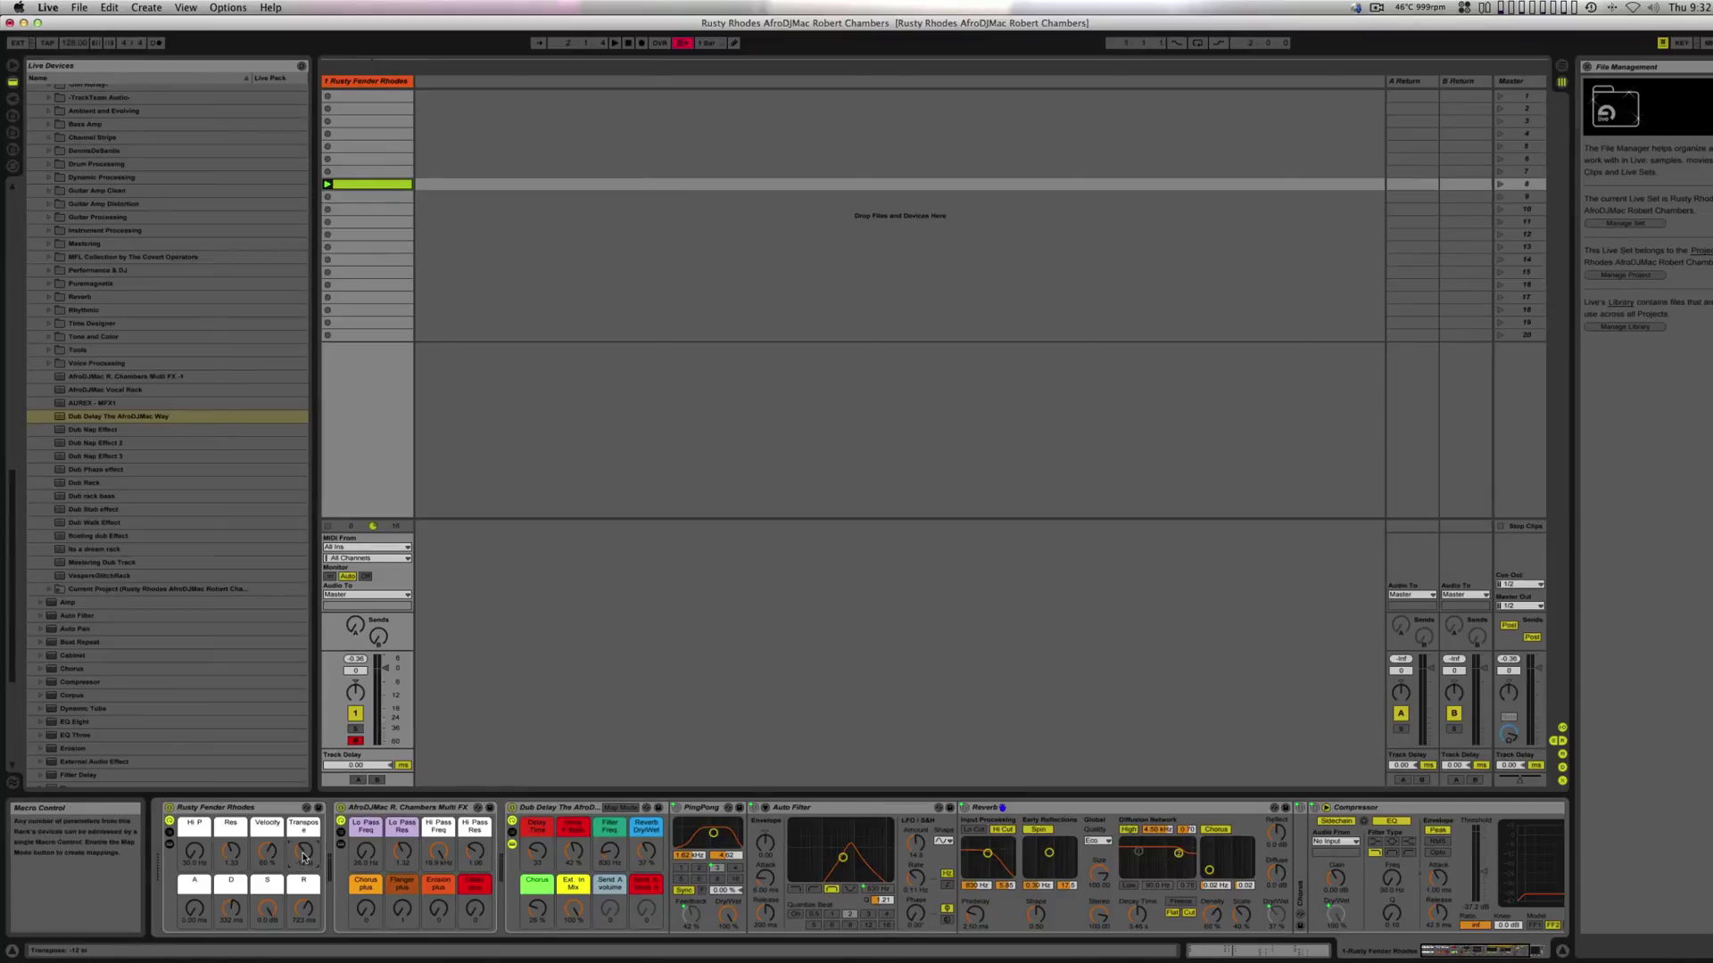
{"action": "left_click", "coordinate": [170, 832]}
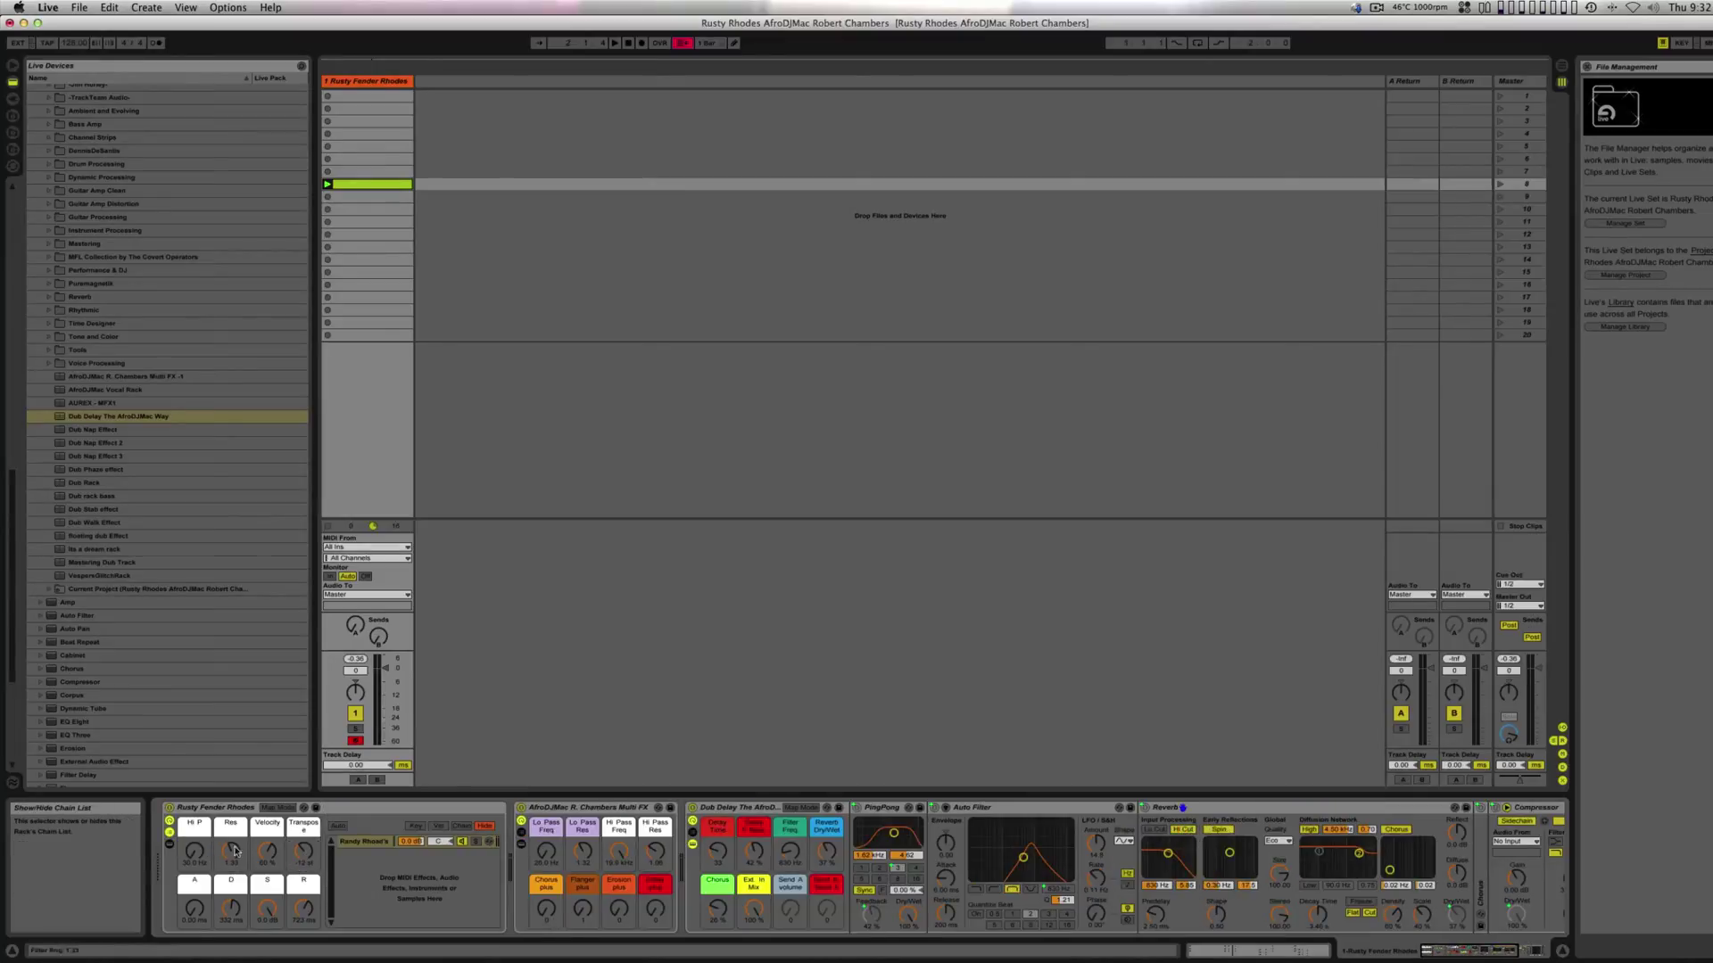
{"action": "left_click", "coordinate": [170, 833]}
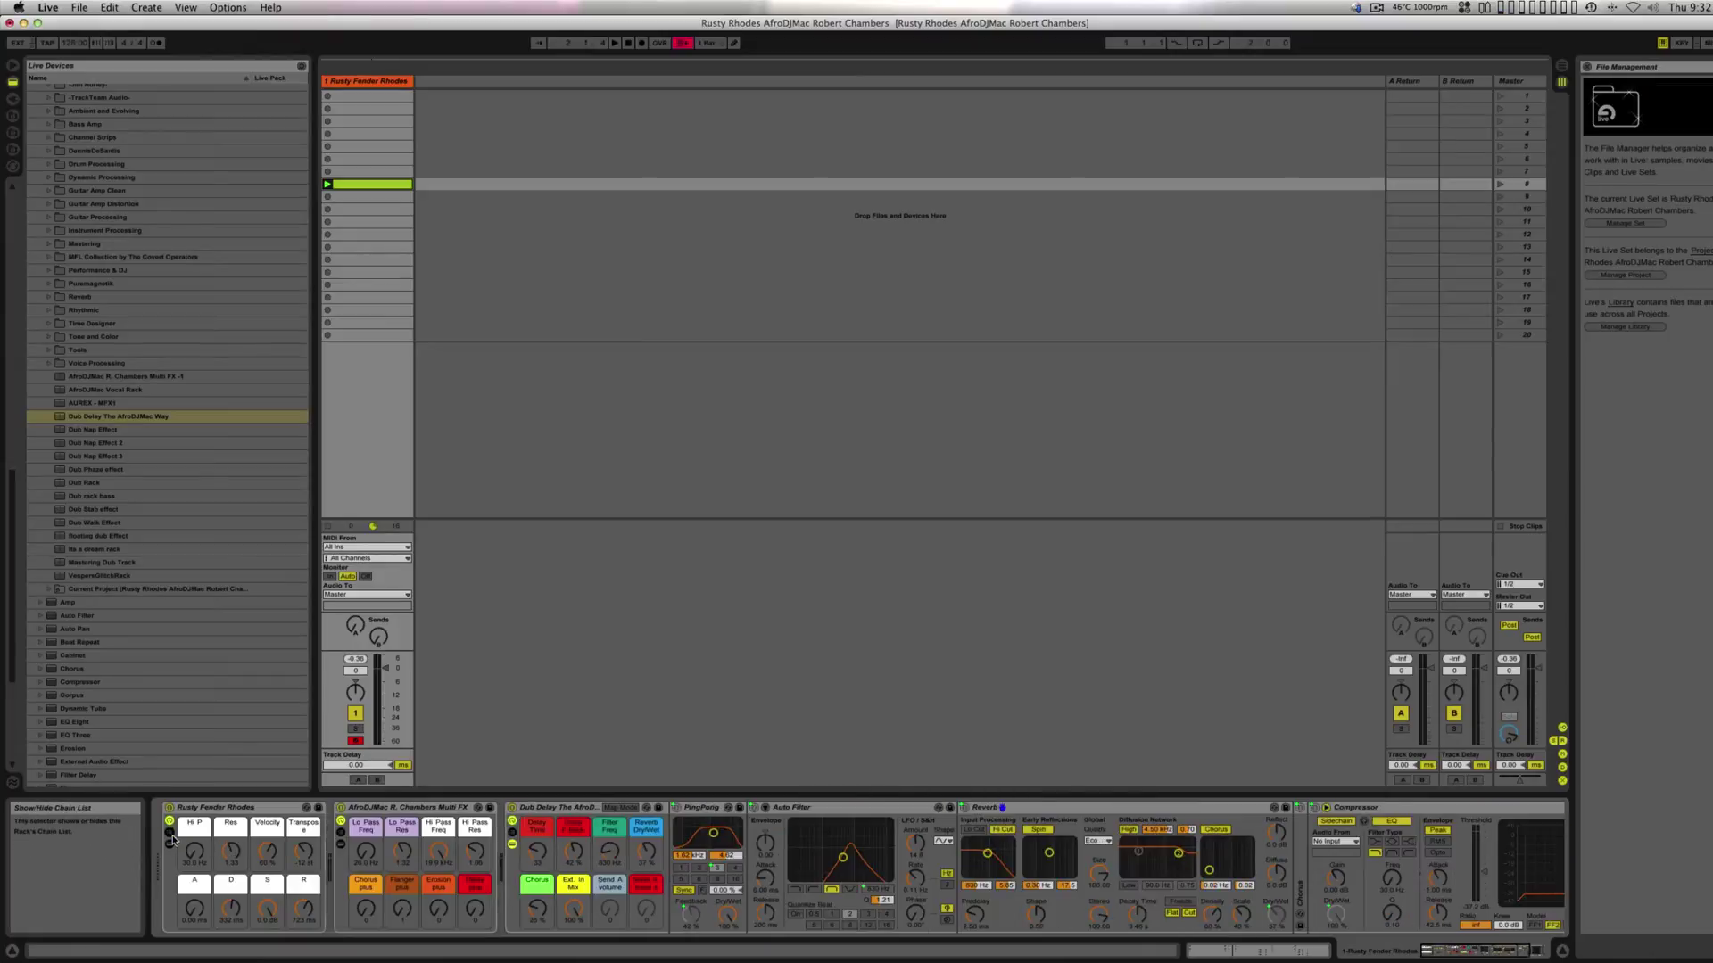
{"action": "left_click", "coordinate": [170, 845]}
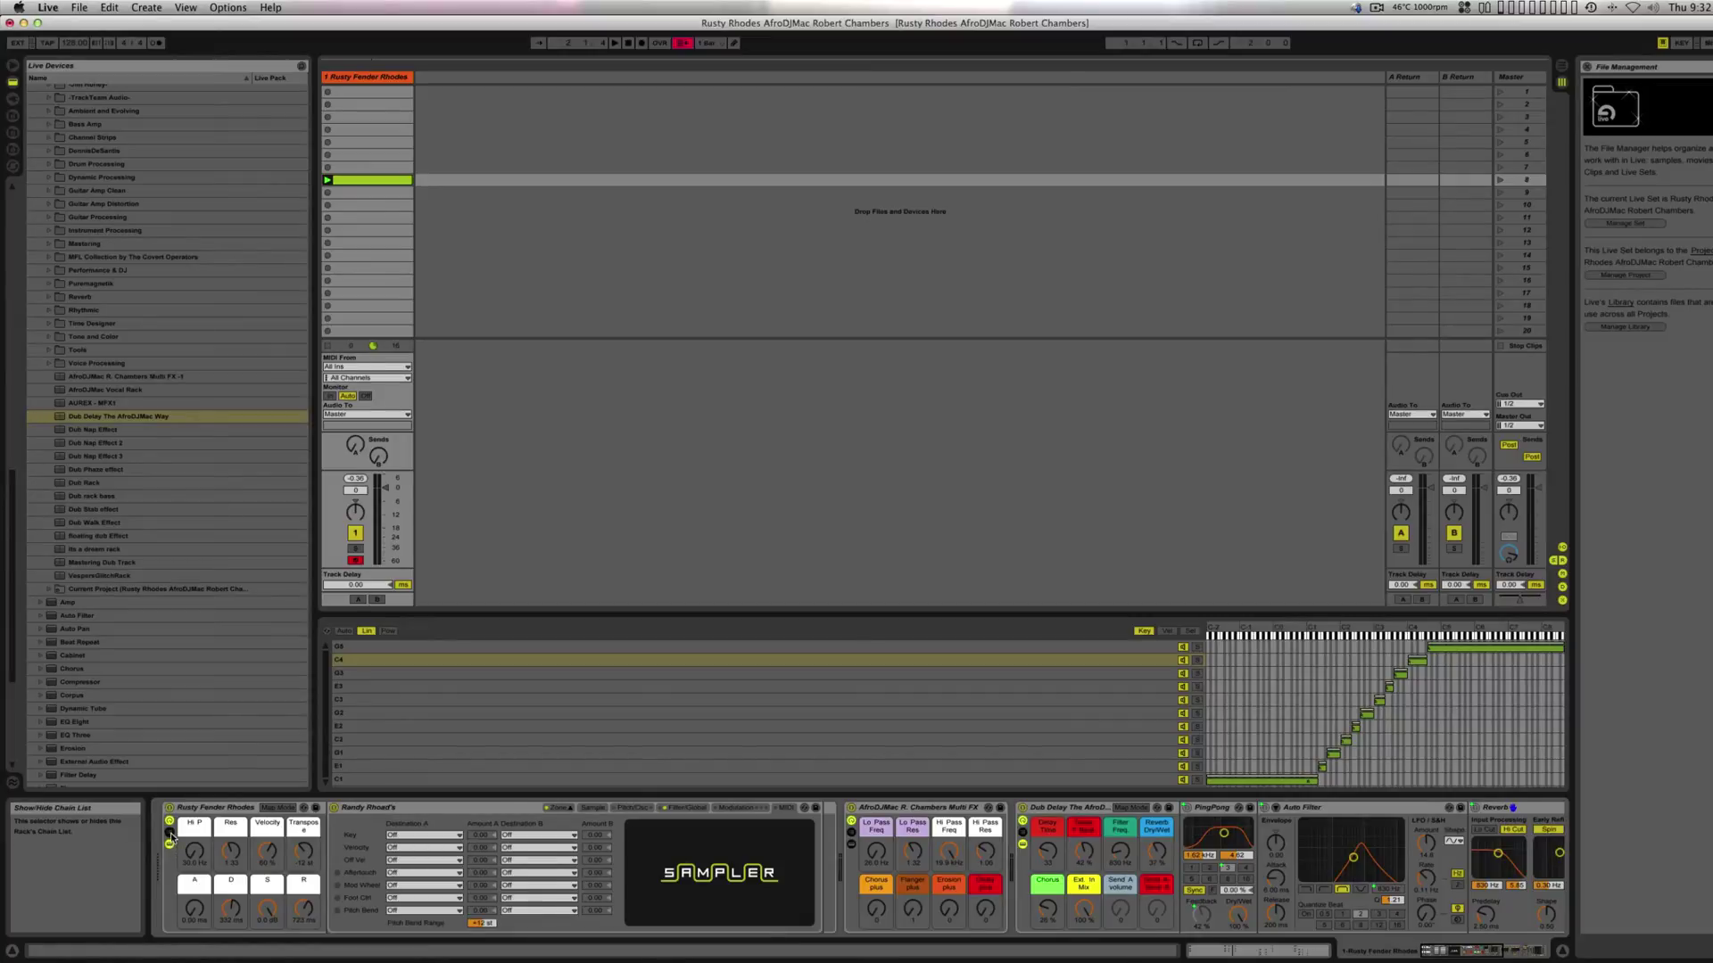
{"action": "left_click", "coordinate": [169, 834]}
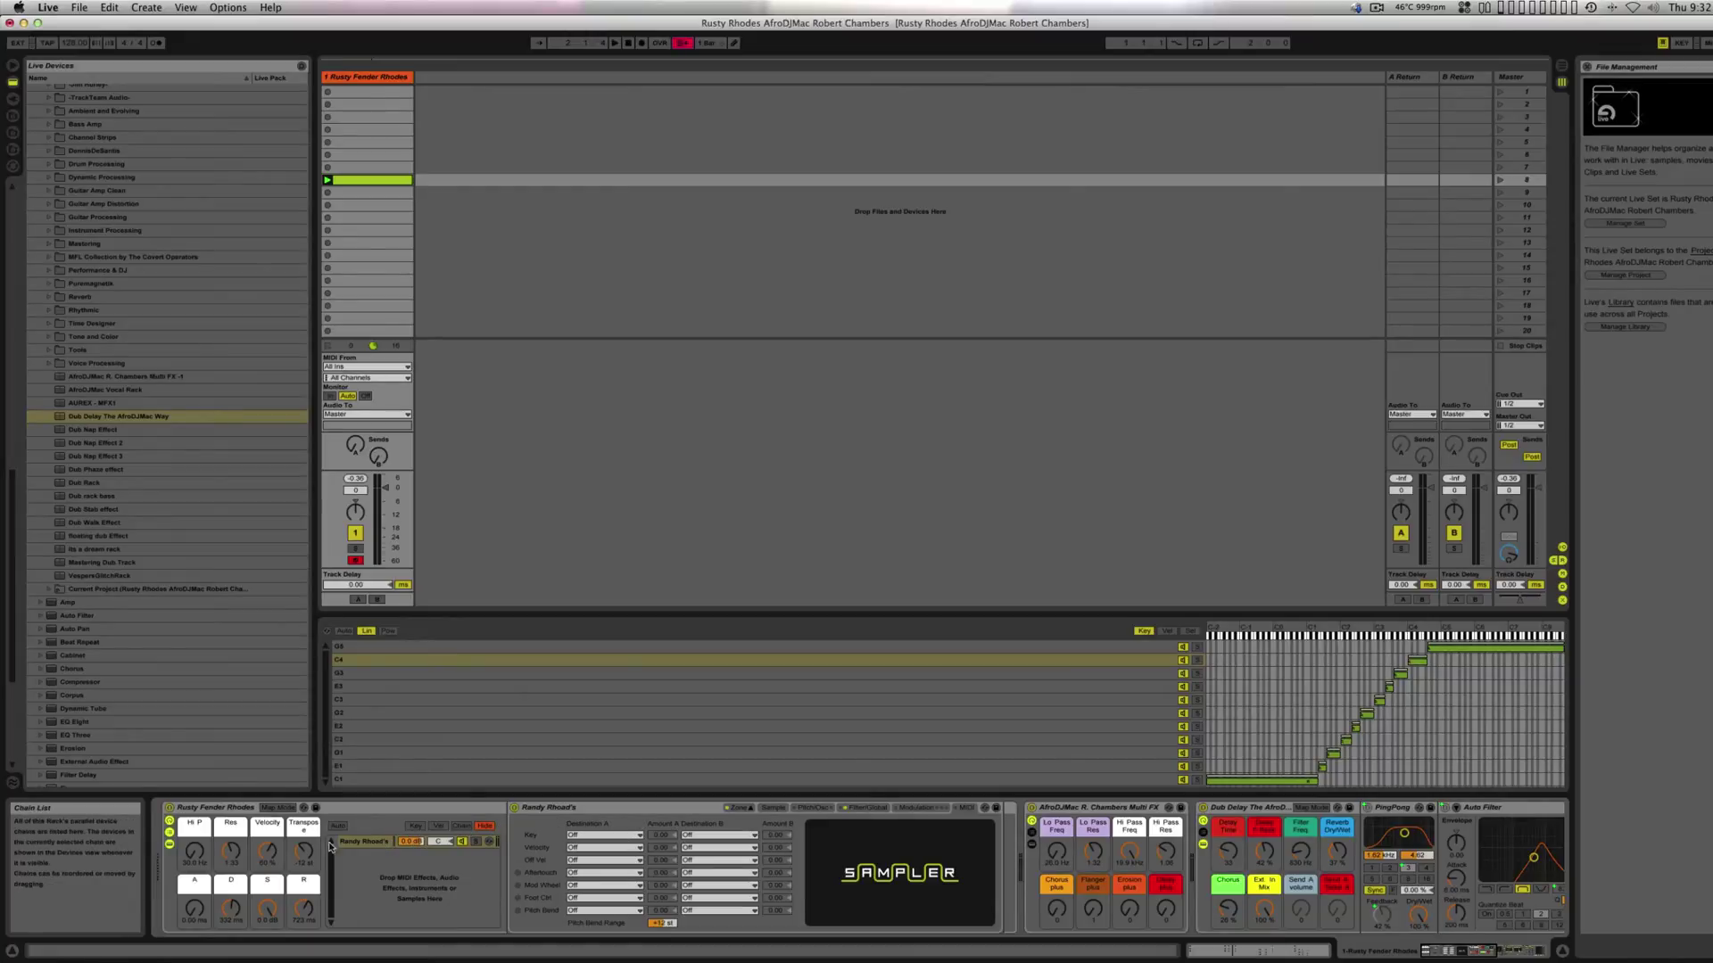
- Look through the Sampler's sample, filter, modulation and pitch settings and find the transpose parameter controlled by the rack macro
{"action": "left_click", "coordinate": [694, 812]}
{"action": "left_click", "coordinate": [773, 808]}
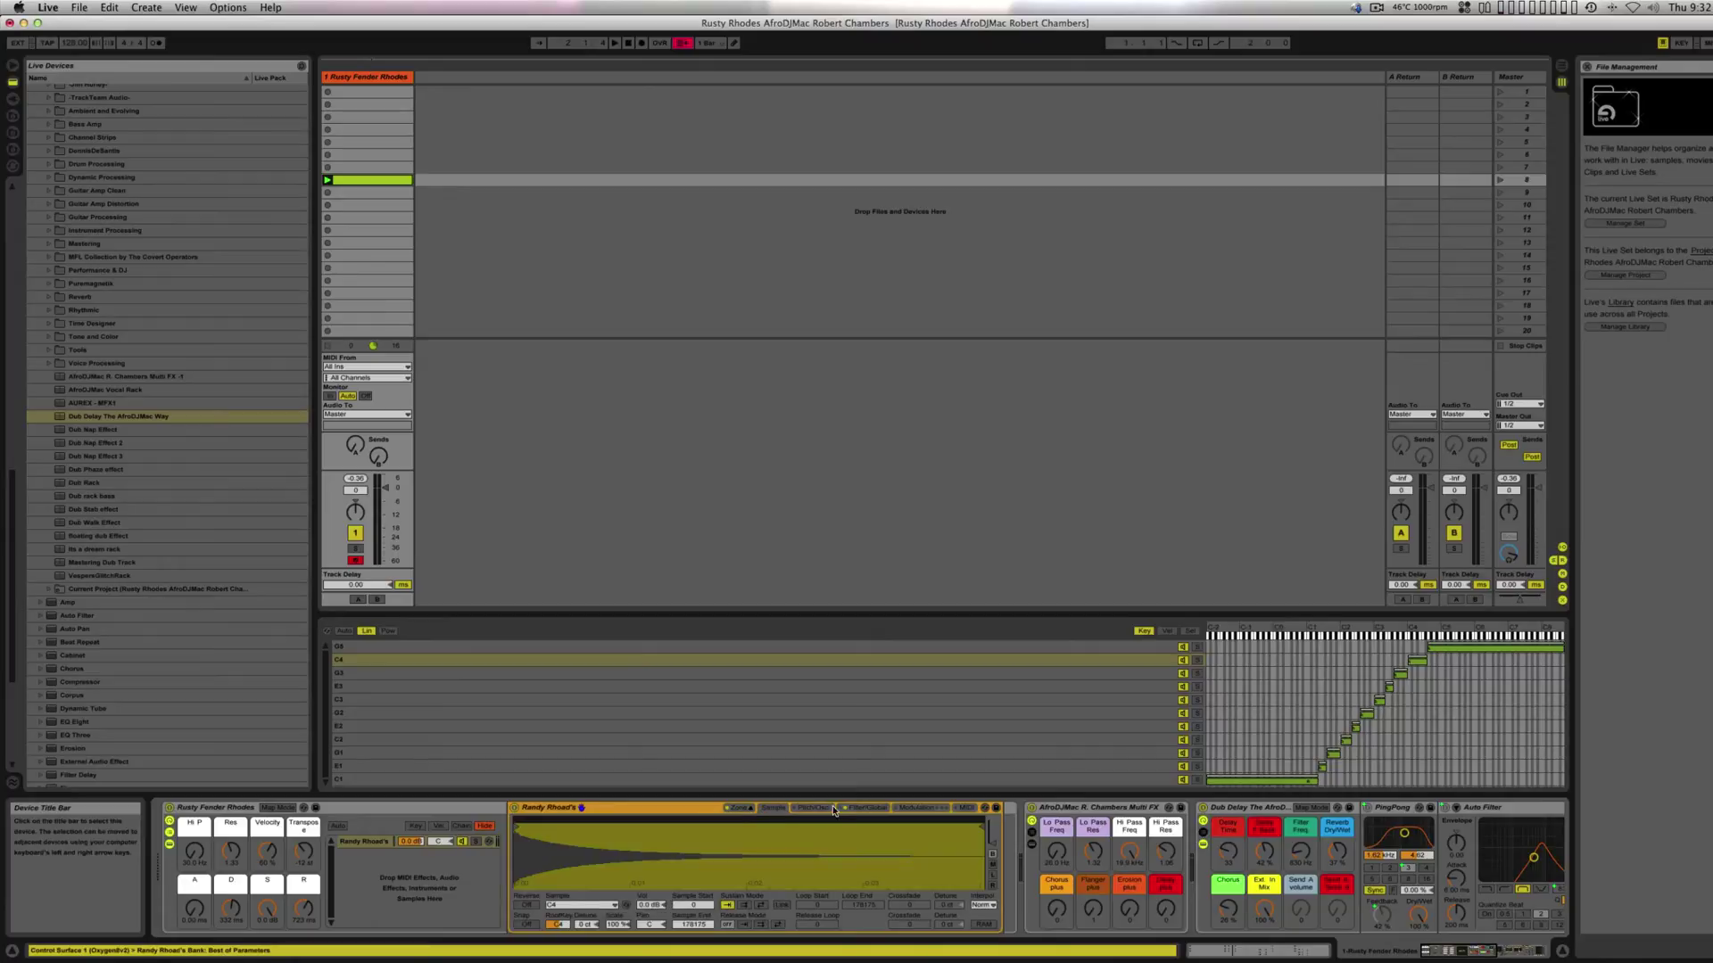
{"action": "left_click", "coordinate": [843, 809]}
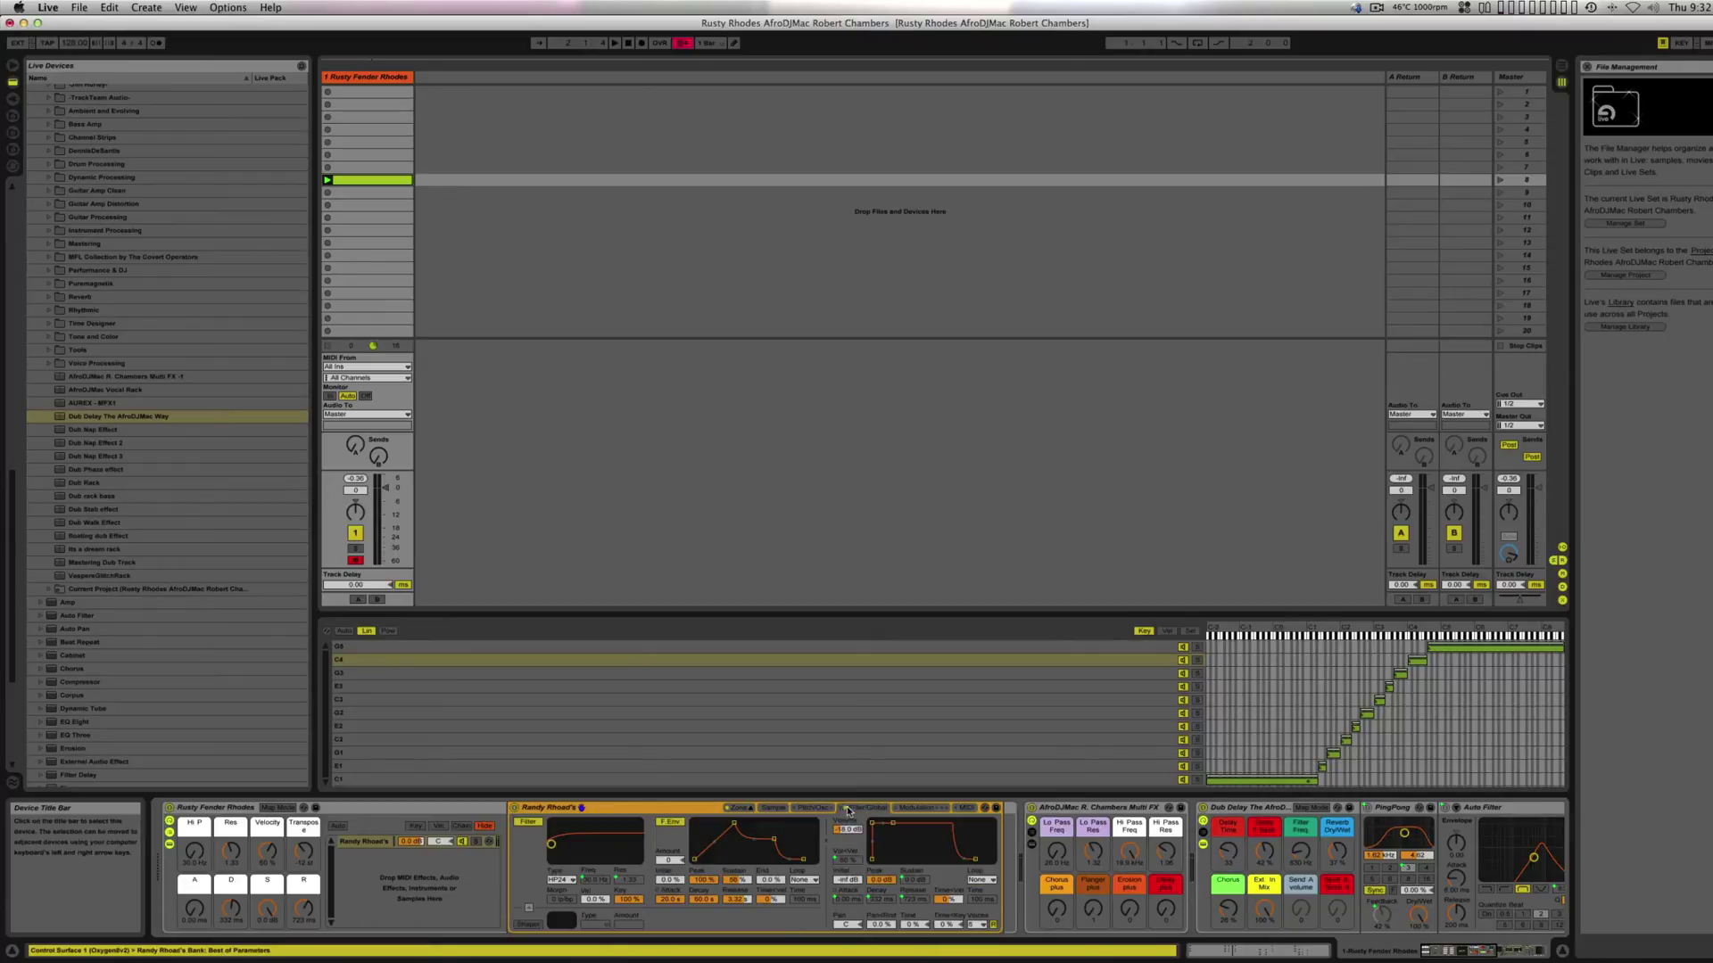
{"action": "left_click", "coordinate": [911, 810]}
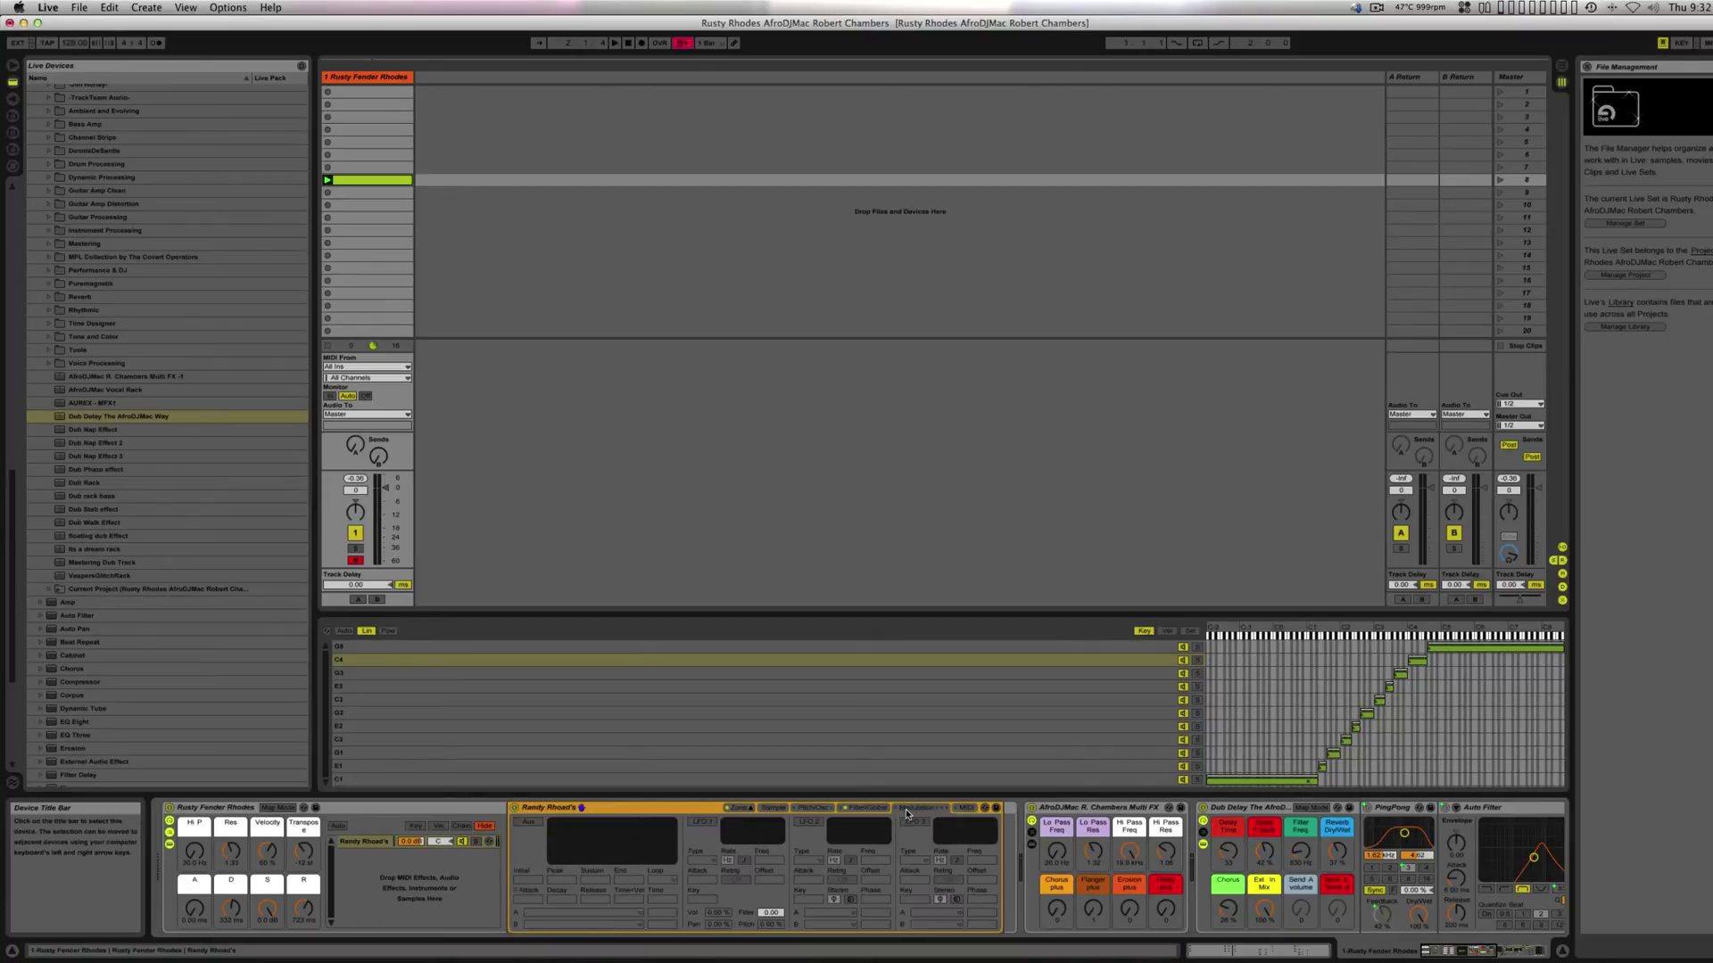
{"action": "left_click", "coordinate": [844, 808]}
{"action": "left_click", "coordinate": [812, 808]}
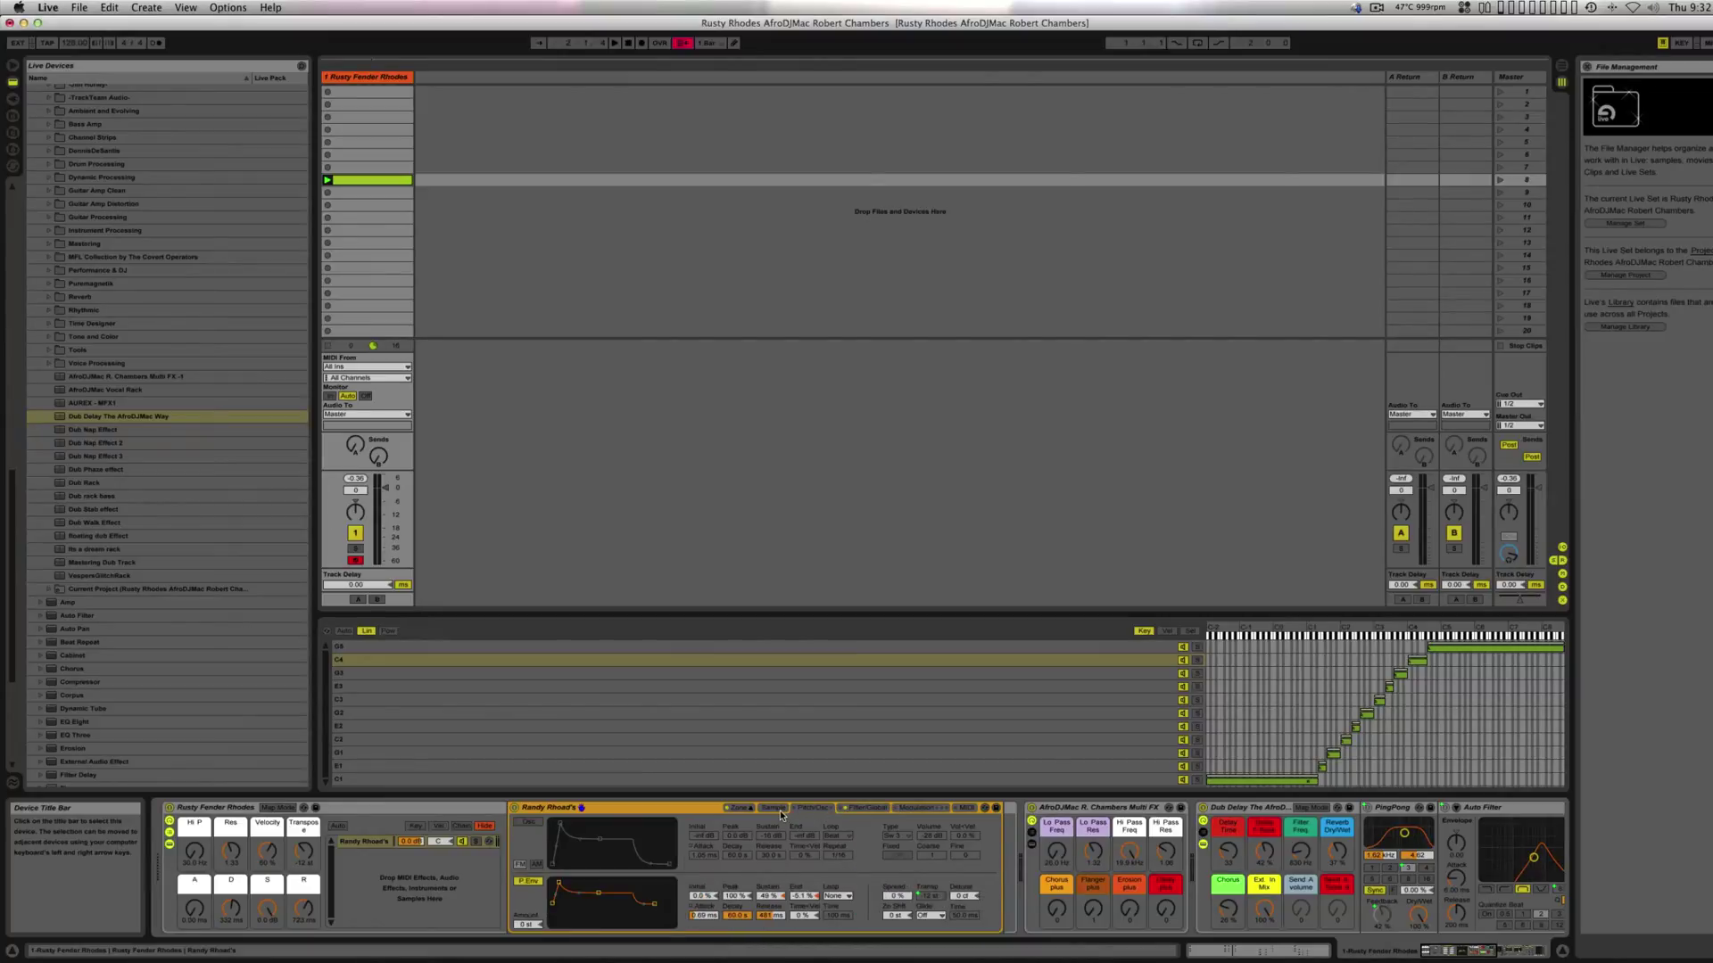
{"action": "left_click", "coordinate": [928, 896]}
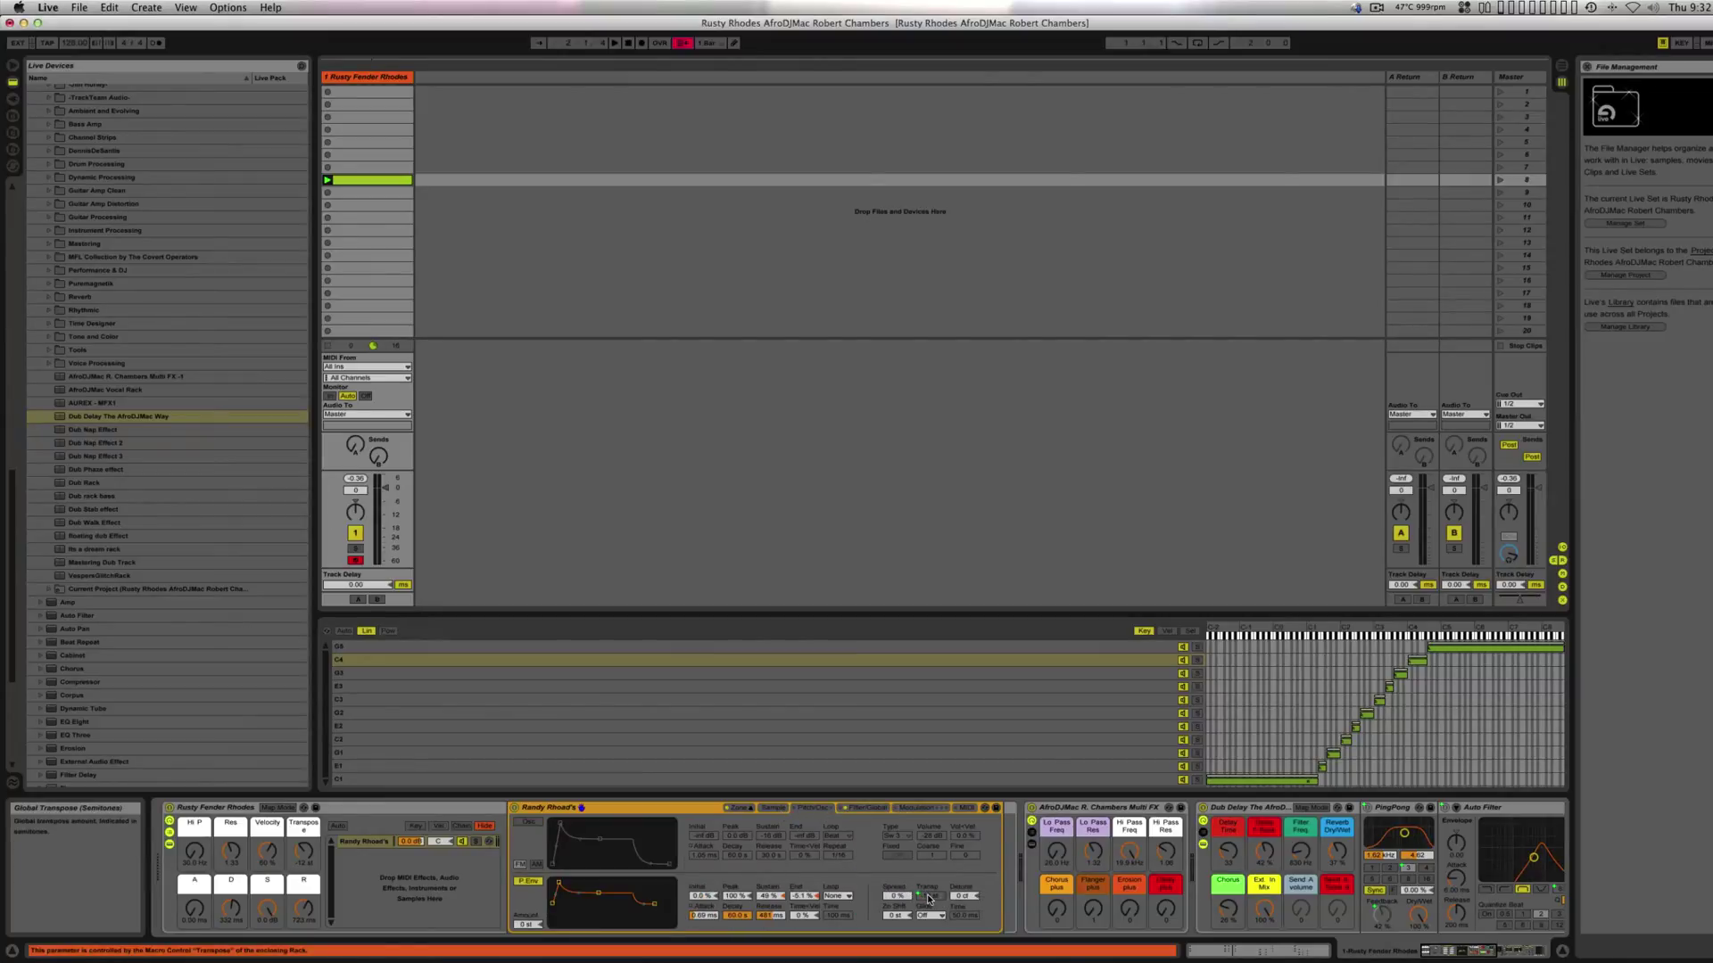
- Play the chord clip while turning the Rusty Fender Rhodes rack's Transpose macro down and partly back up
{"action": "left_click", "coordinate": [326, 181]}
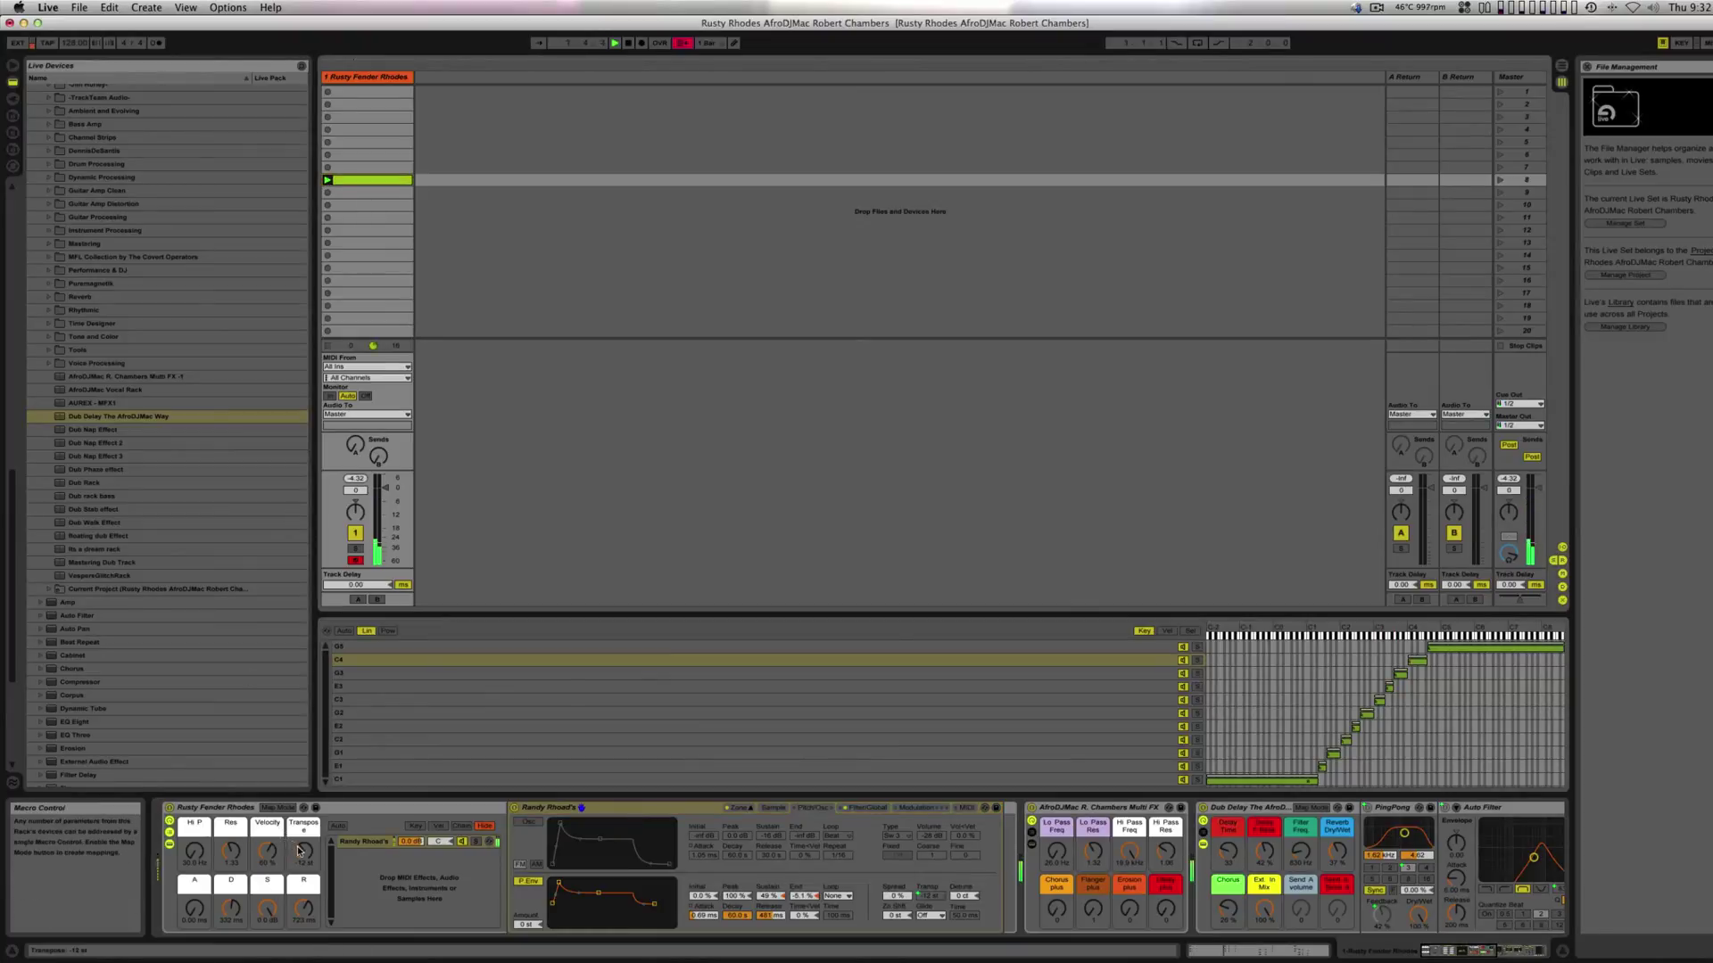
{"action": "left_click_drag", "start_coordinate": [299, 852], "coordinate": [299, 879]}
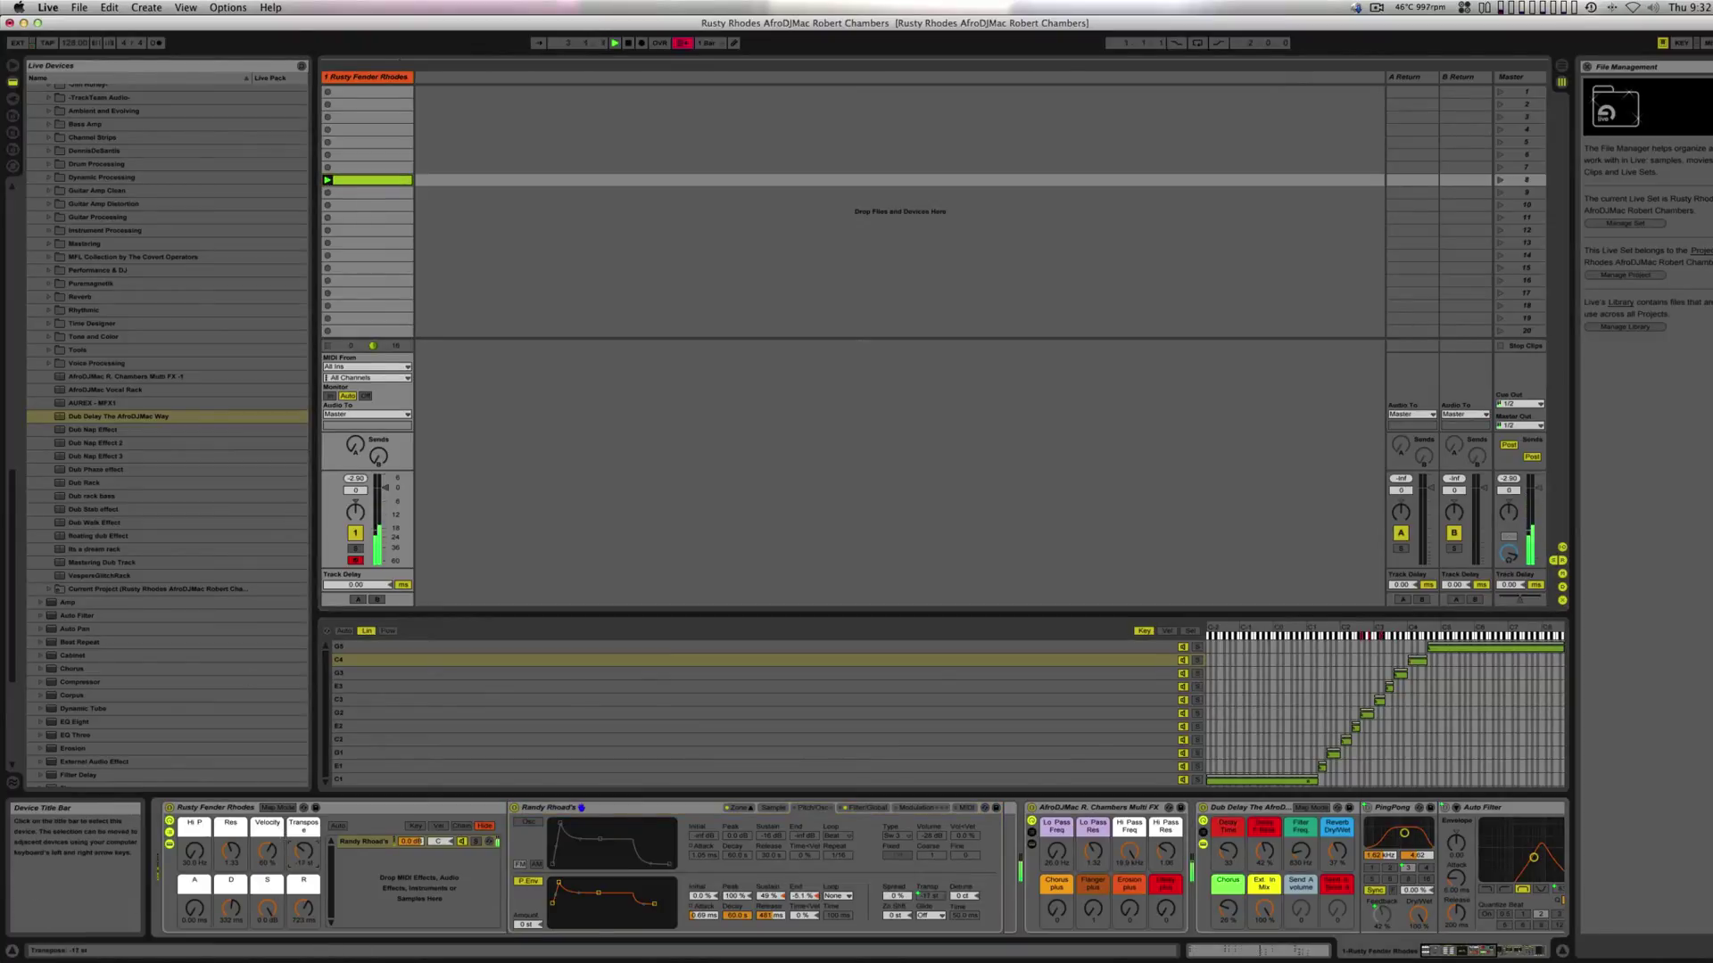
{"action": "left_click_drag", "start_coordinate": [299, 879], "coordinate": [299, 870]}
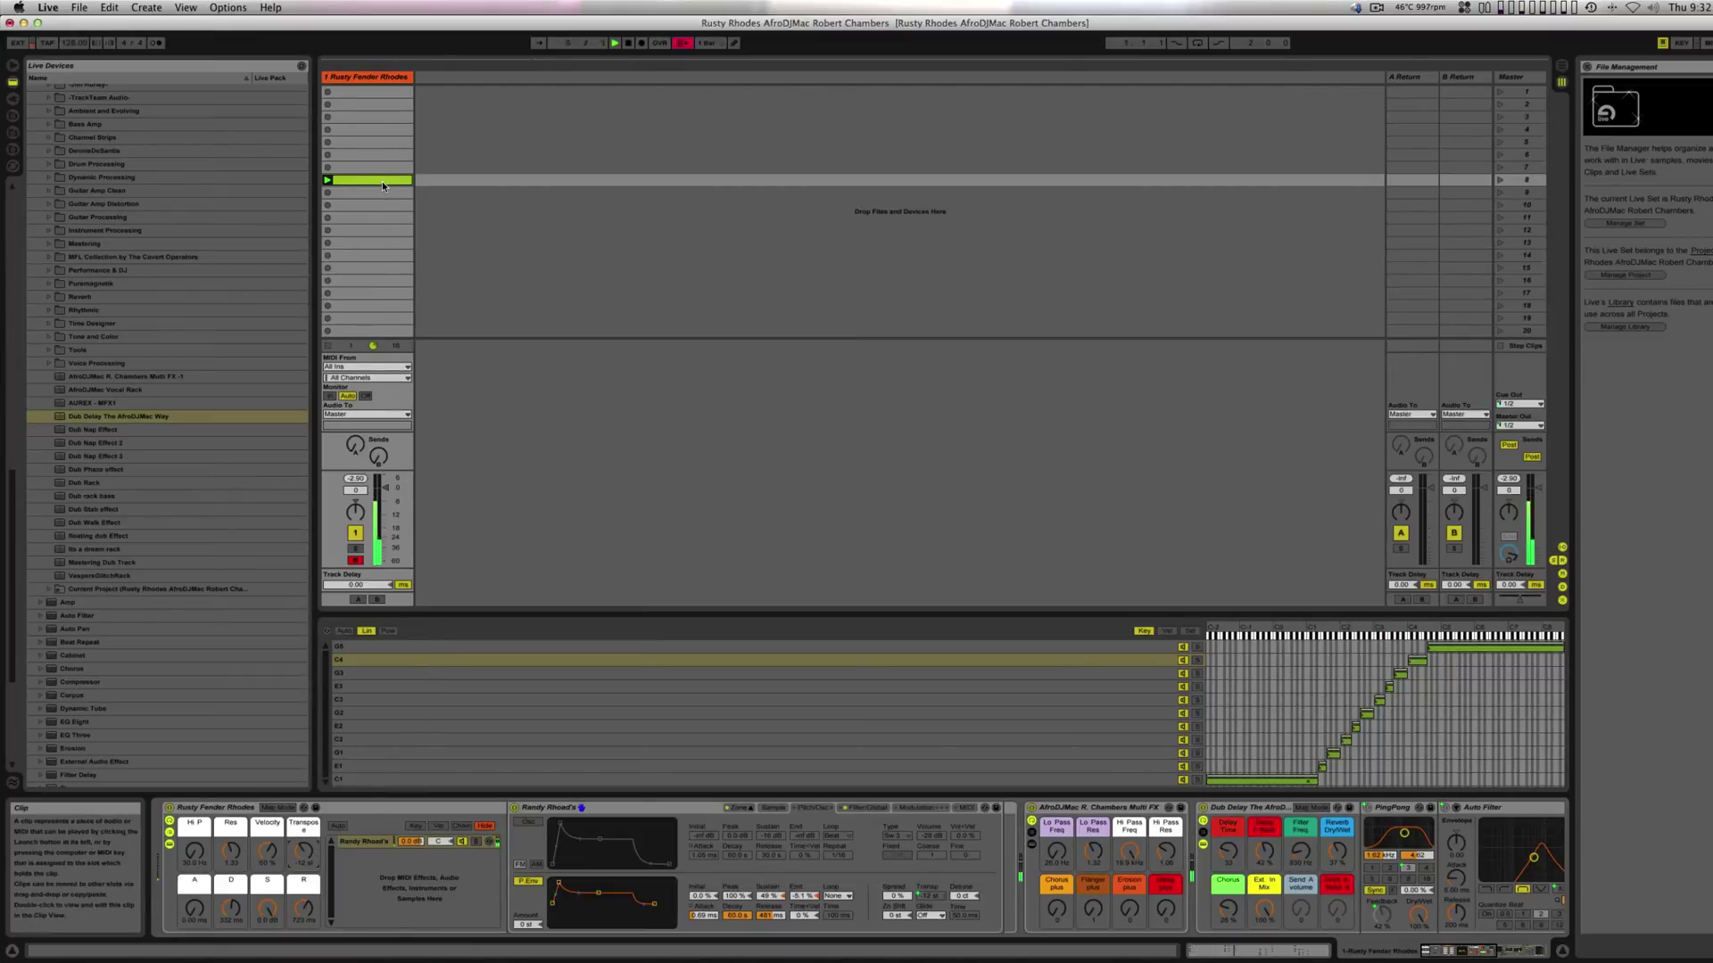
- Lower the Filter Freq macro of the Dub Delay rack while the clip plays
{"action": "scroll", "coordinate": [889, 848], "scroll_direction": "right", "scroll_amount": 1}
{"action": "scroll", "coordinate": [889, 847], "scroll_direction": "right", "scroll_amount": 10}
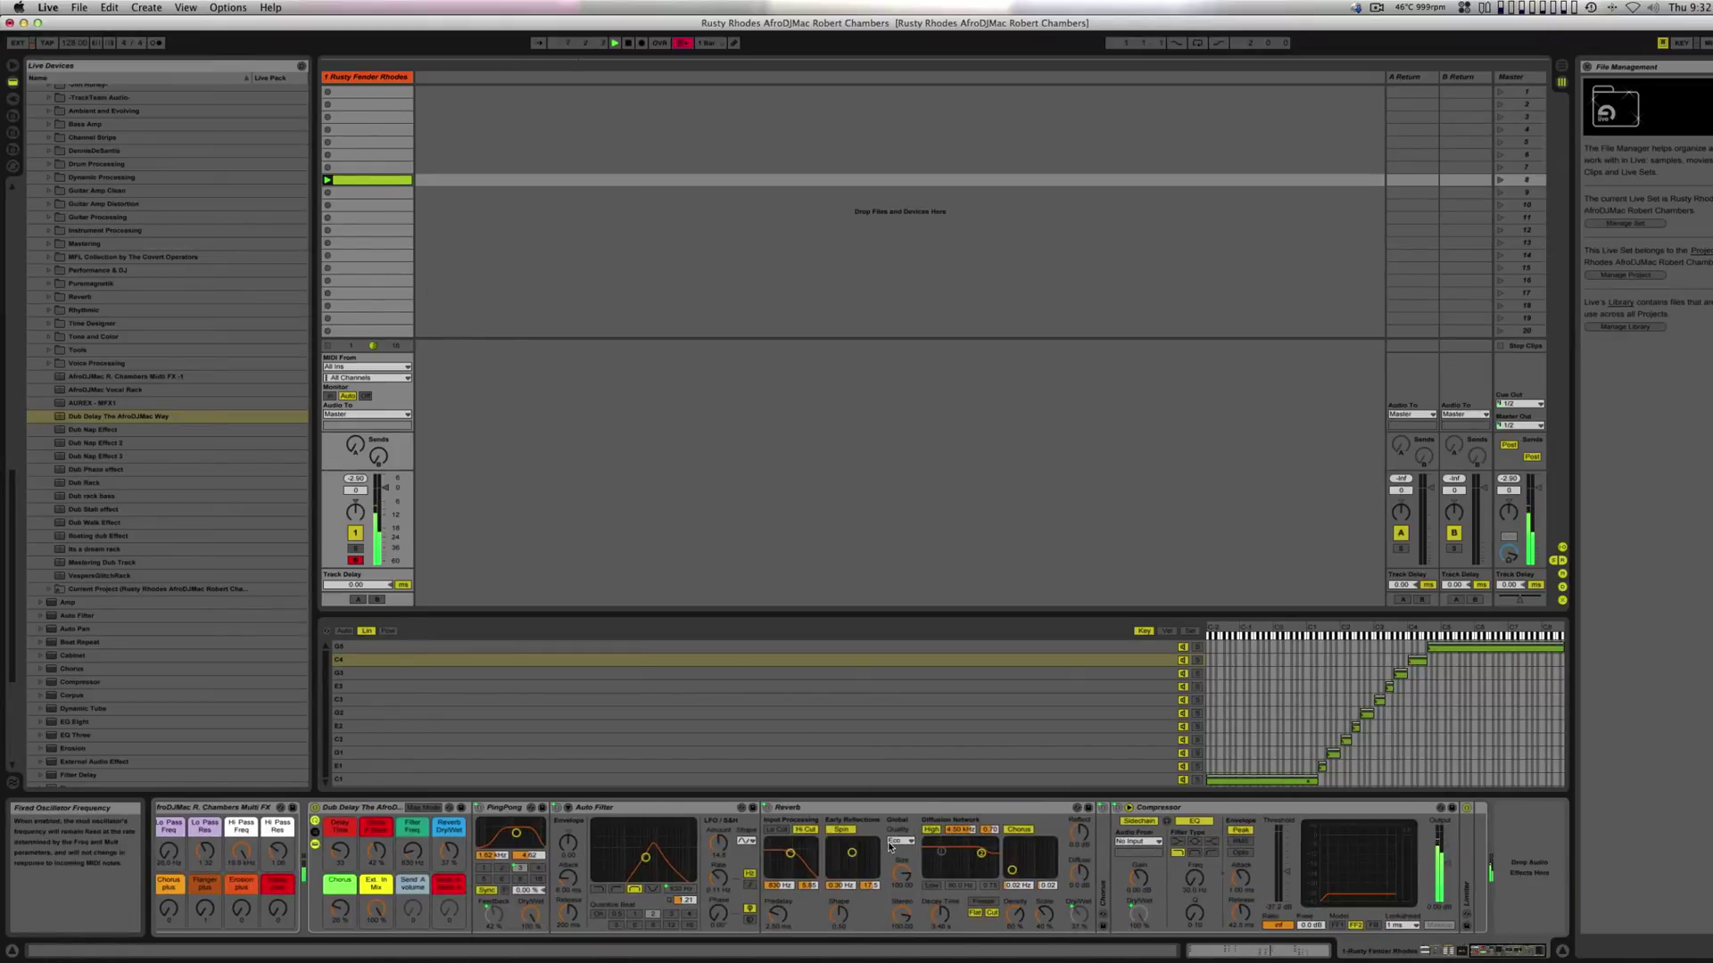
{"action": "scroll", "coordinate": [520, 861], "scroll_direction": "left", "scroll_amount": 3}
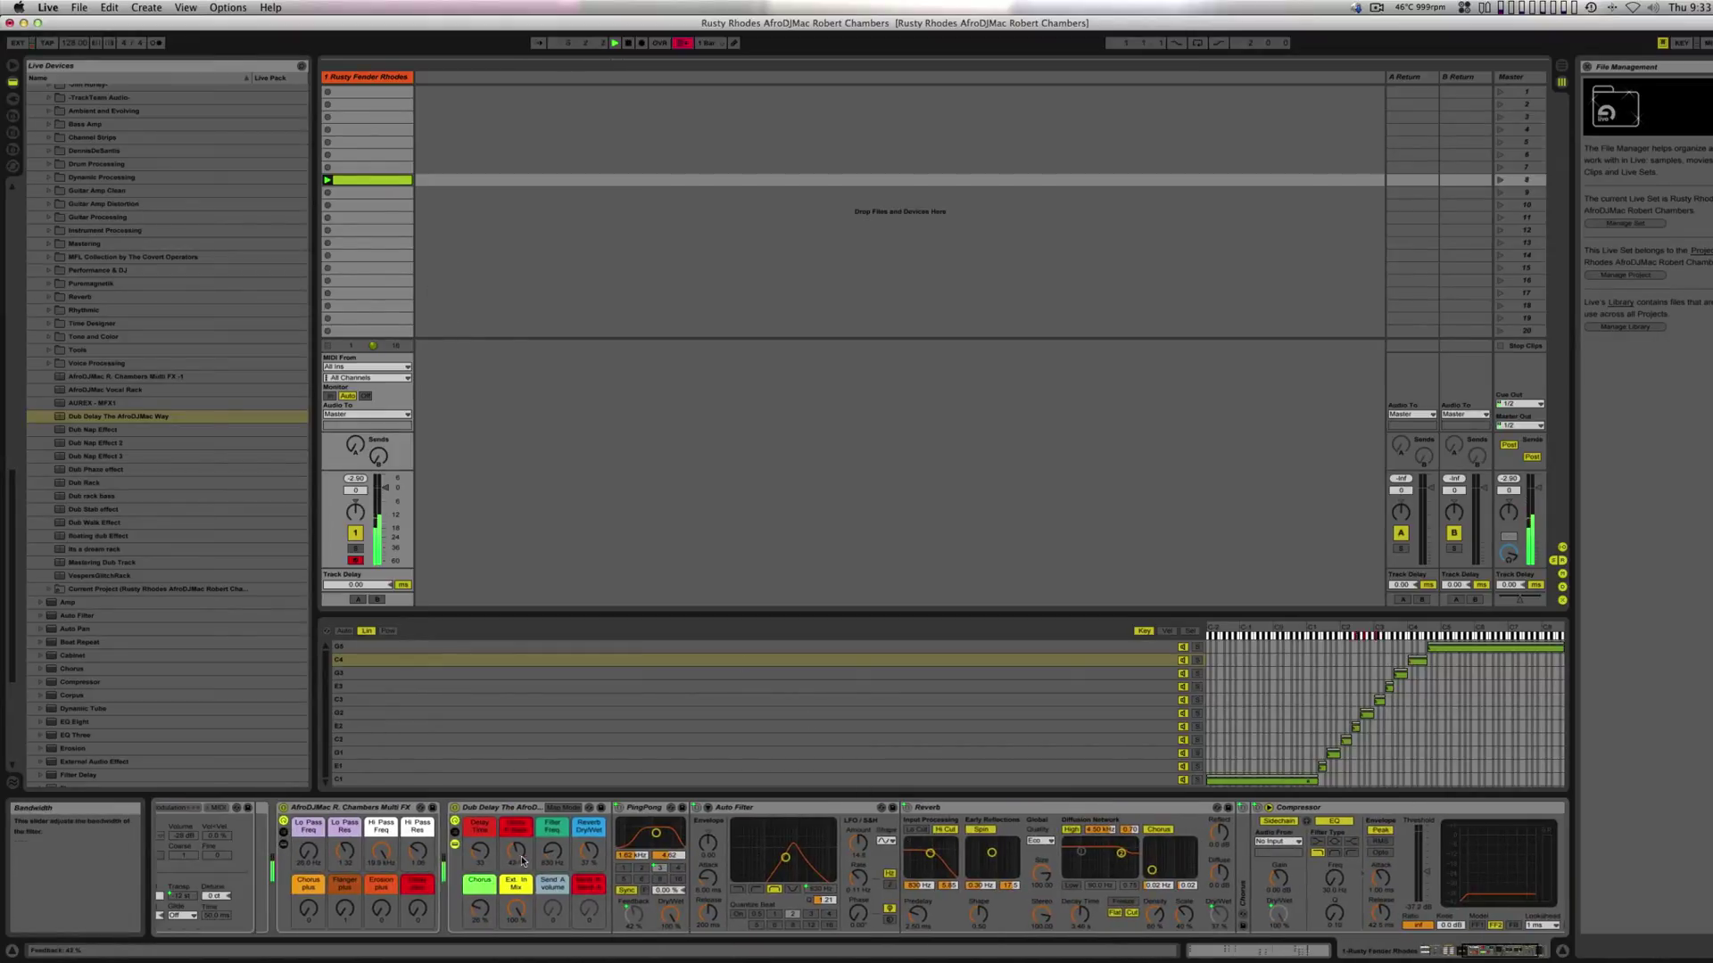
{"action": "mouse_move", "coordinate": [552, 852]}
{"action": "left_mouse_down"}
{"action": "mouse_move", "coordinate": [553, 798]}
{"action": "mouse_move", "coordinate": [552, 861]}
{"action": "left_mouse_up"}
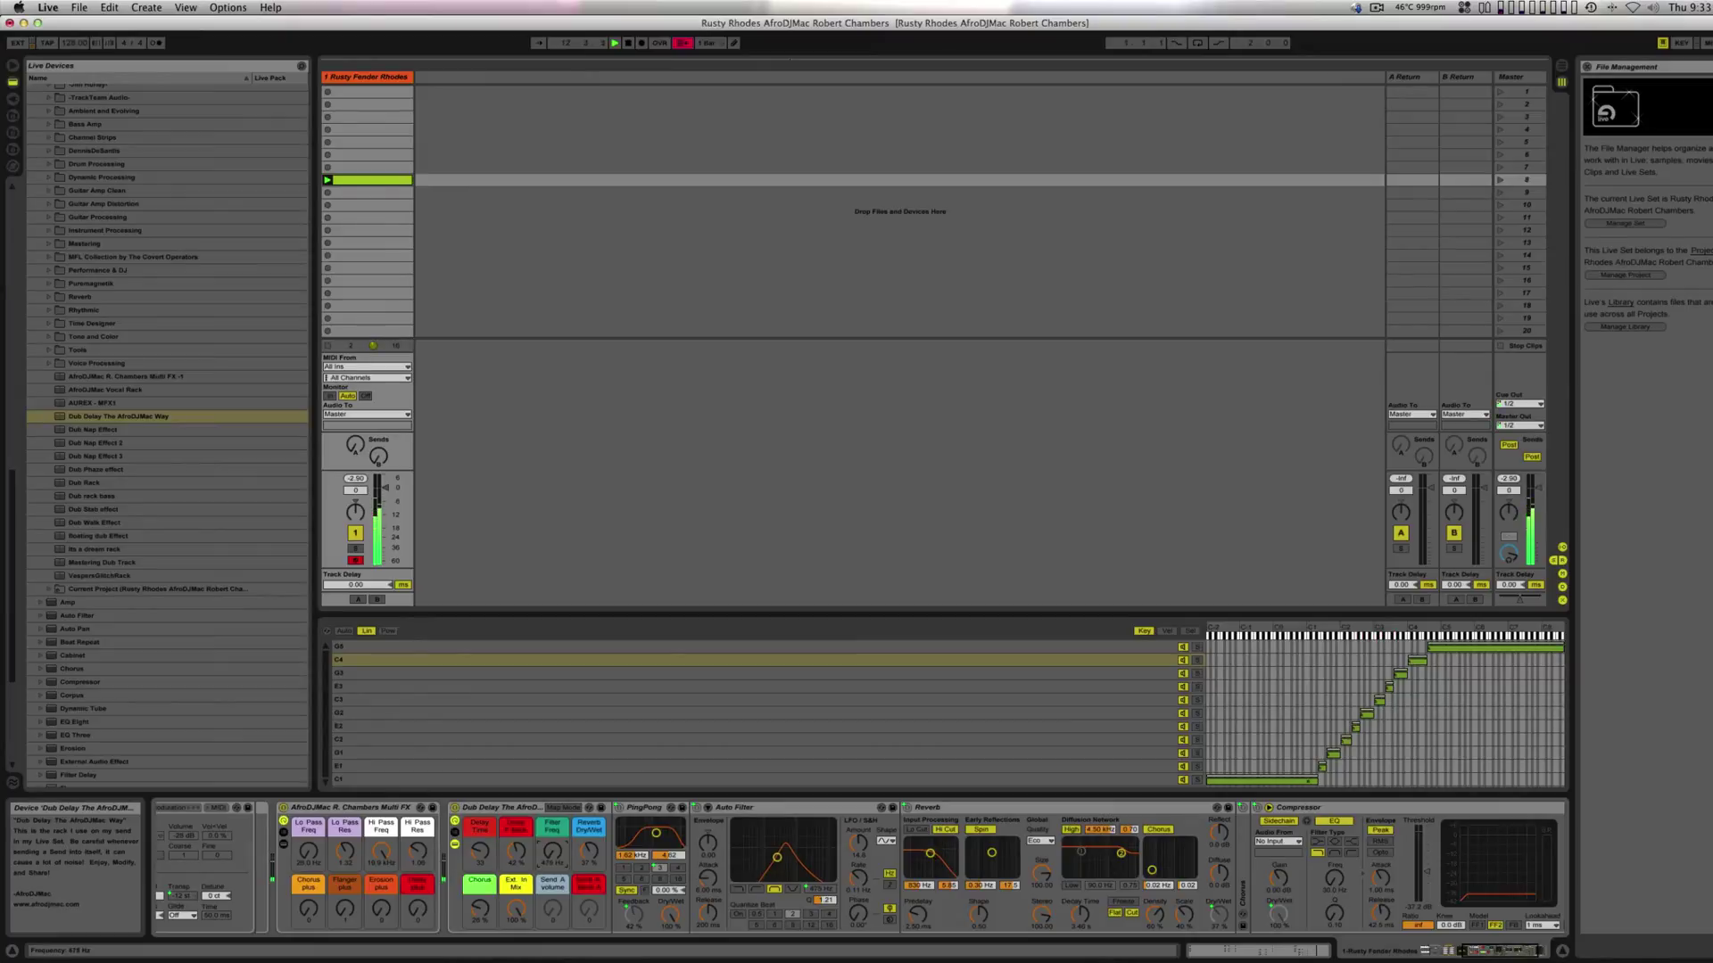
- Adjust the Chorus and Ext. In Mix macros of the Dub Delay rack while listening to the clip
{"action": "left_click", "coordinate": [480, 907]}
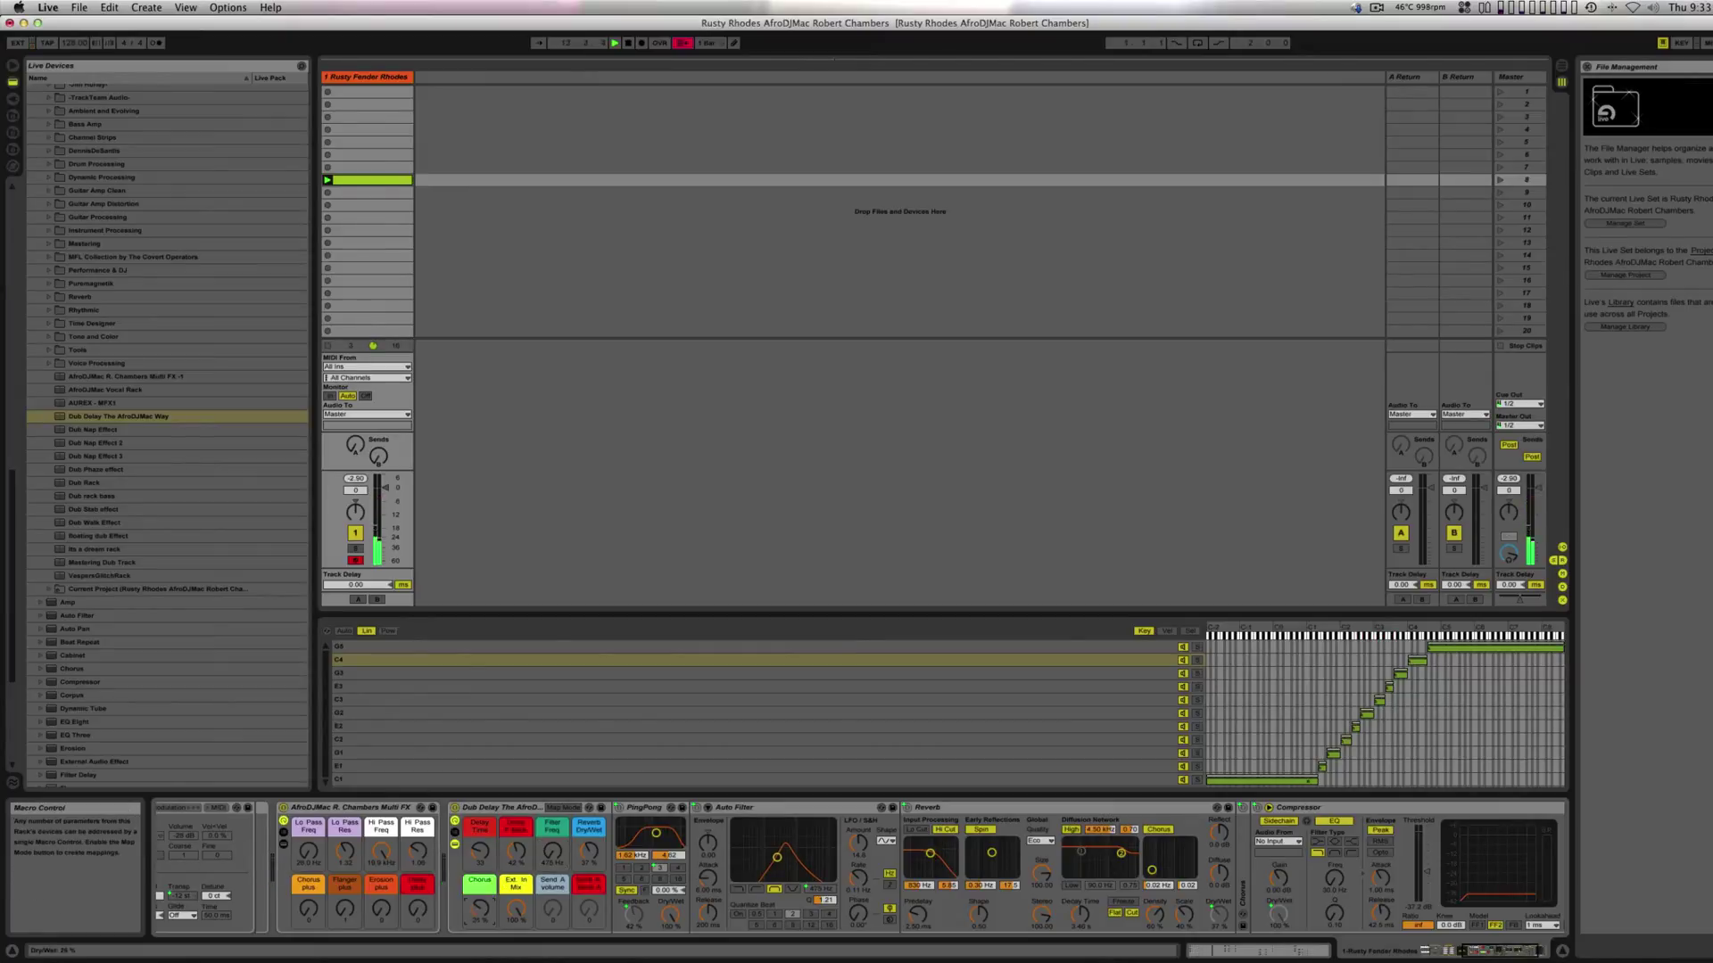
{"action": "left_click_drag", "start_coordinate": [480, 906], "coordinate": [480, 928]}
{"action": "left_click_drag", "start_coordinate": [515, 910], "coordinate": [516, 915]}
{"action": "left_click", "coordinate": [492, 907]}
{"action": "left_click_drag", "start_coordinate": [516, 909], "coordinate": [516, 847]}
{"action": "mouse_move", "coordinate": [515, 909]}
{"action": "left_mouse_down"}
{"action": "mouse_move", "coordinate": [516, 884]}
{"action": "mouse_move", "coordinate": [515, 954]}
{"action": "mouse_move", "coordinate": [515, 892]}
{"action": "left_mouse_up"}
- Raise the Dub Delay rack's Filter Freq macro and sharpen the Auto Filter's band-pass peak with more resonance
{"action": "left_click_drag", "start_coordinate": [548, 864], "coordinate": [549, 844]}
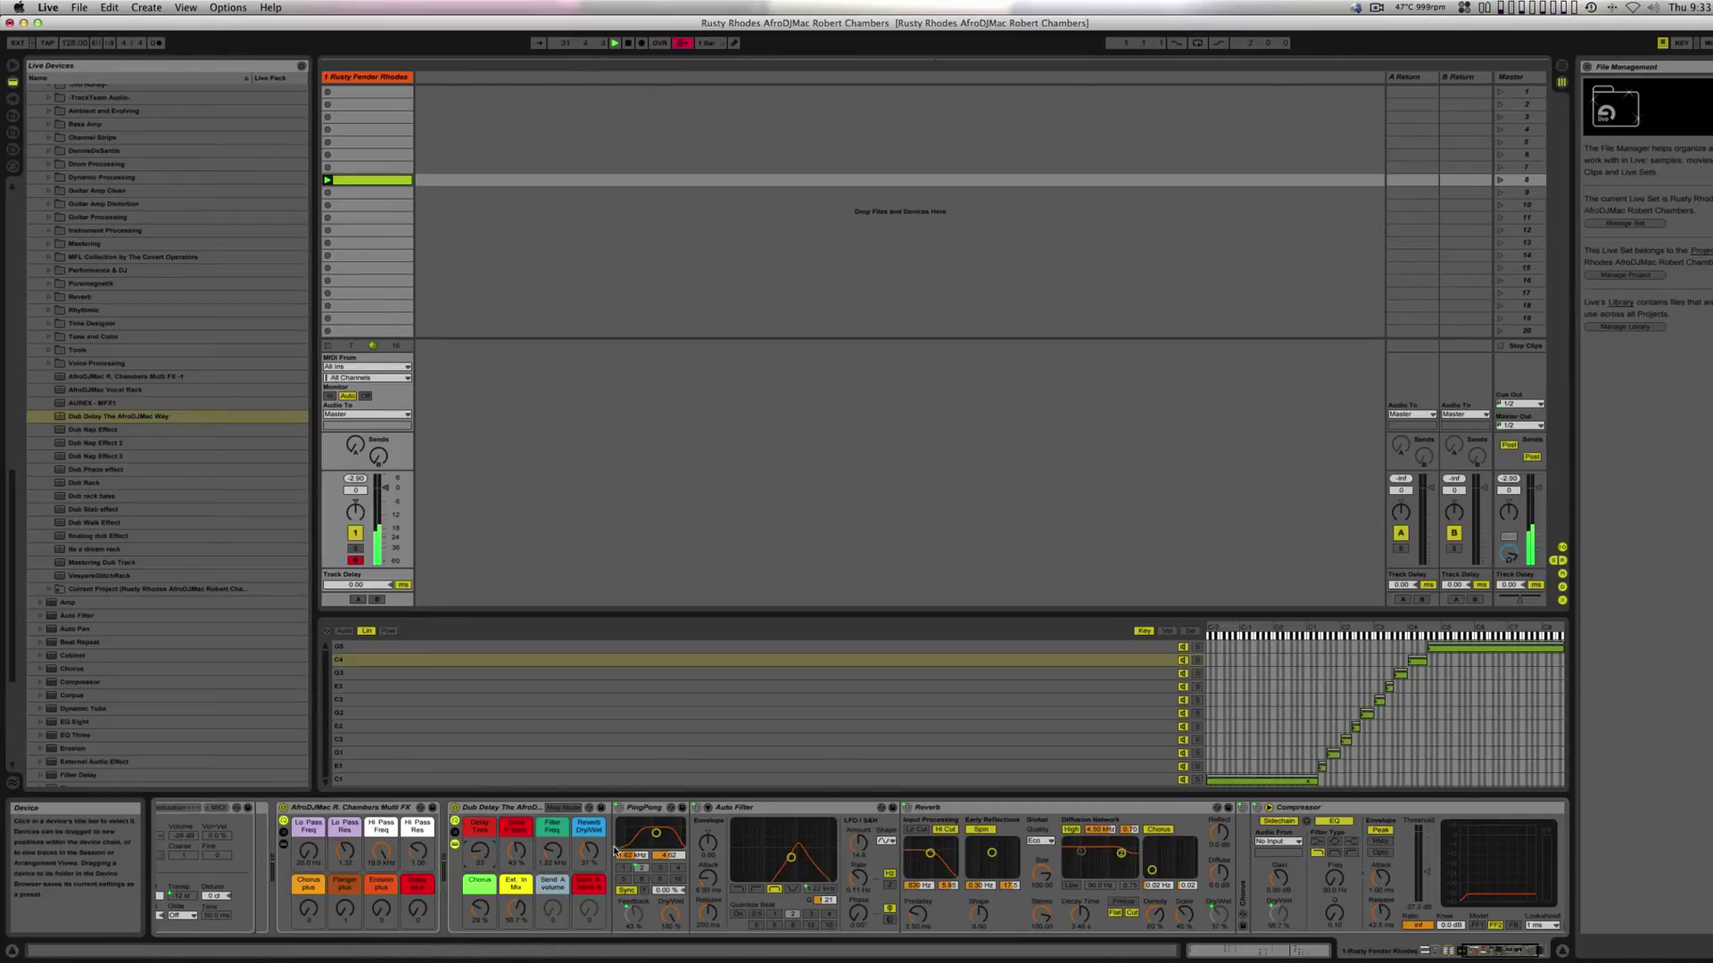
{"action": "left_click_drag", "start_coordinate": [790, 861], "coordinate": [791, 855]}
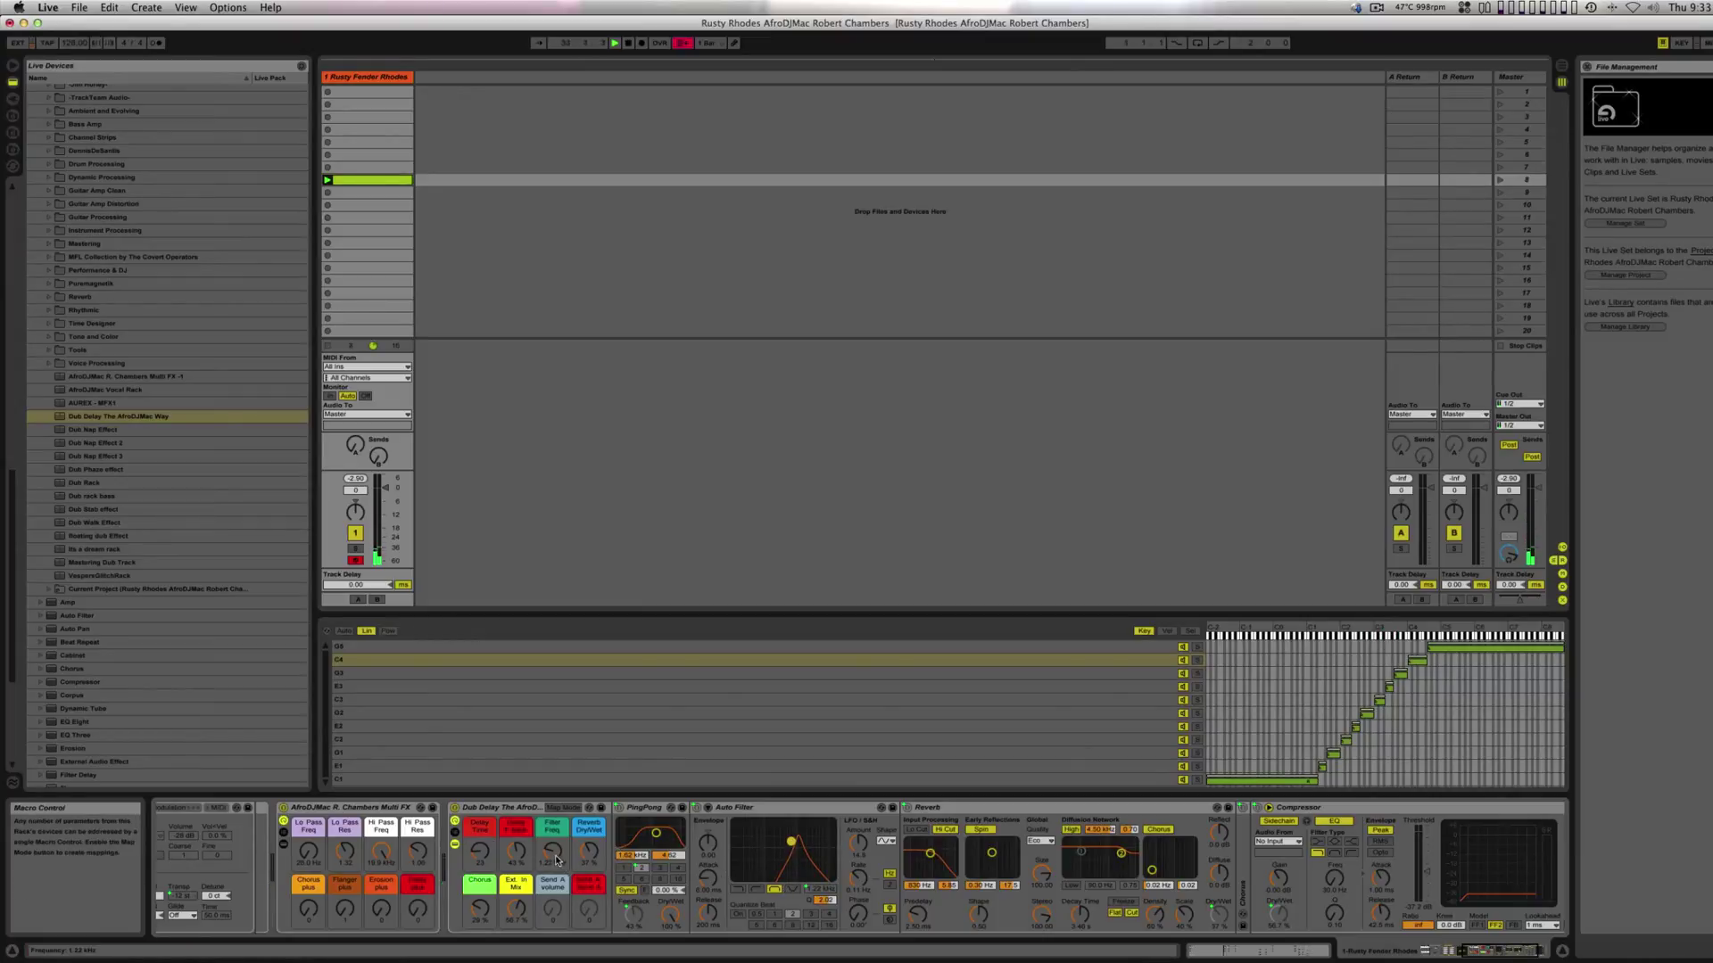
{"action": "left_click_drag", "start_coordinate": [791, 841], "coordinate": [787, 842]}
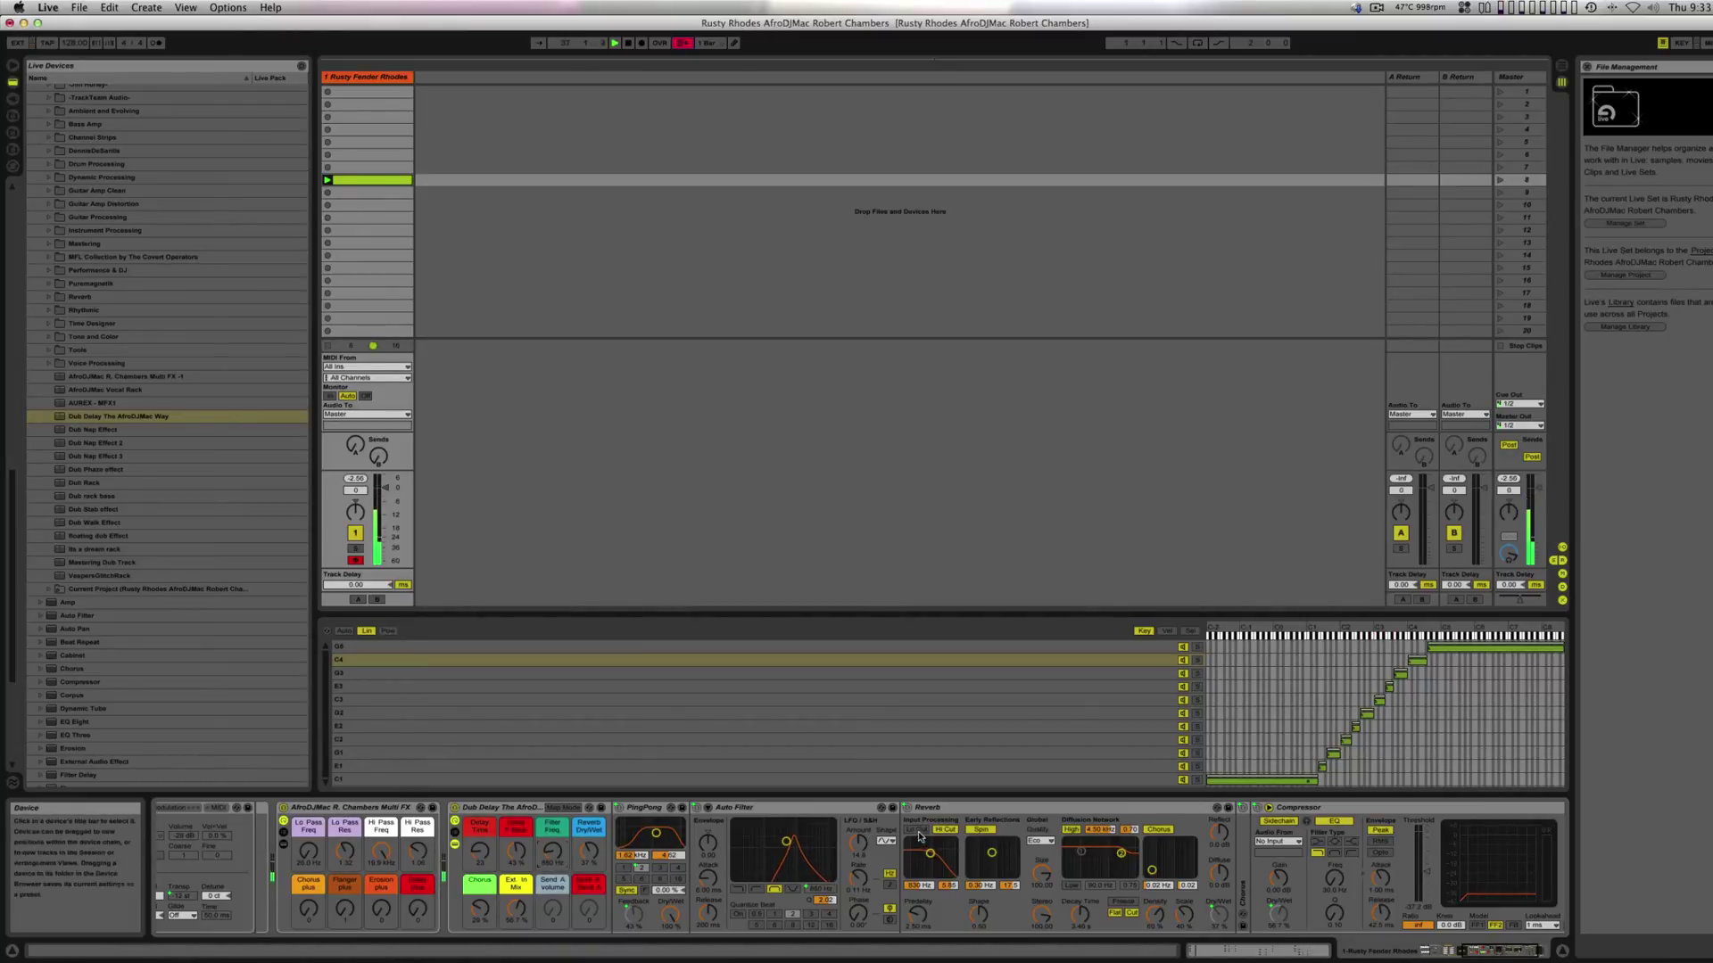
- Fine-tune the Reverb's input filter, the Multi FX rack's Hi Pass Res macro, and the Dub Delay rack's Reverb Dry/Wet and Filter Freq
{"action": "left_click_drag", "start_coordinate": [933, 857], "coordinate": [936, 858]}
{"action": "mouse_move", "coordinate": [417, 852]}
{"action": "left_mouse_down"}
{"action": "mouse_move", "coordinate": [418, 870]}
{"action": "mouse_move", "coordinate": [417, 825]}
{"action": "left_mouse_up"}
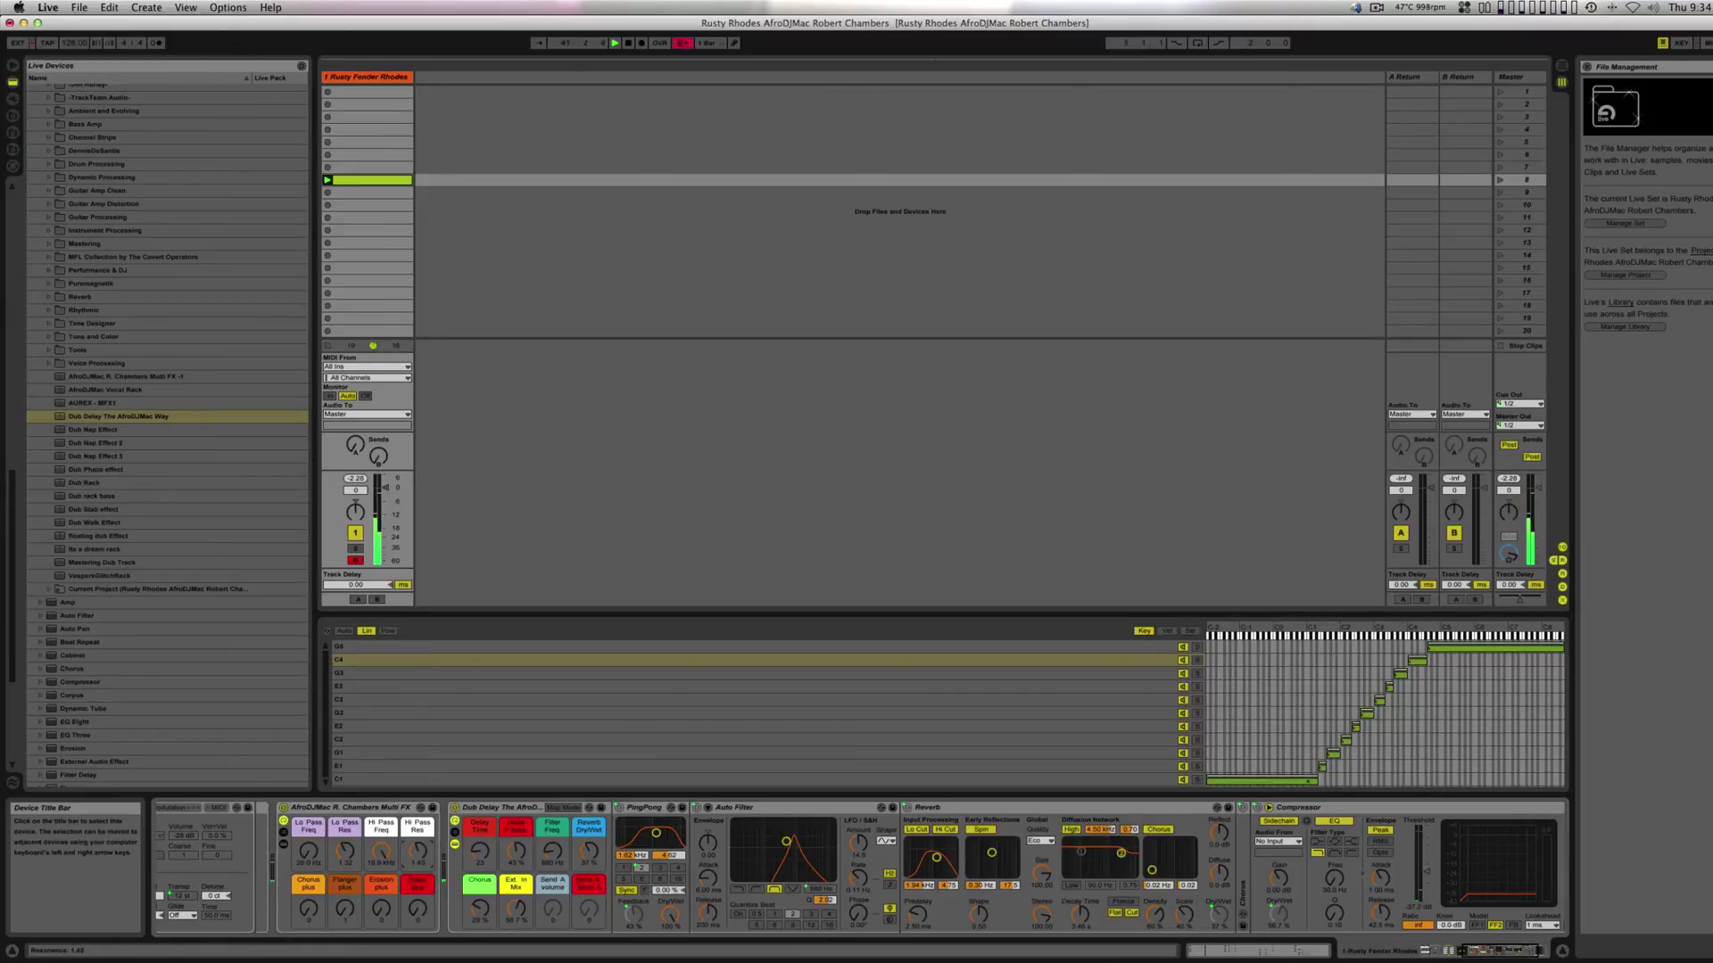
{"action": "left_click_drag", "start_coordinate": [589, 852], "coordinate": [589, 866]}
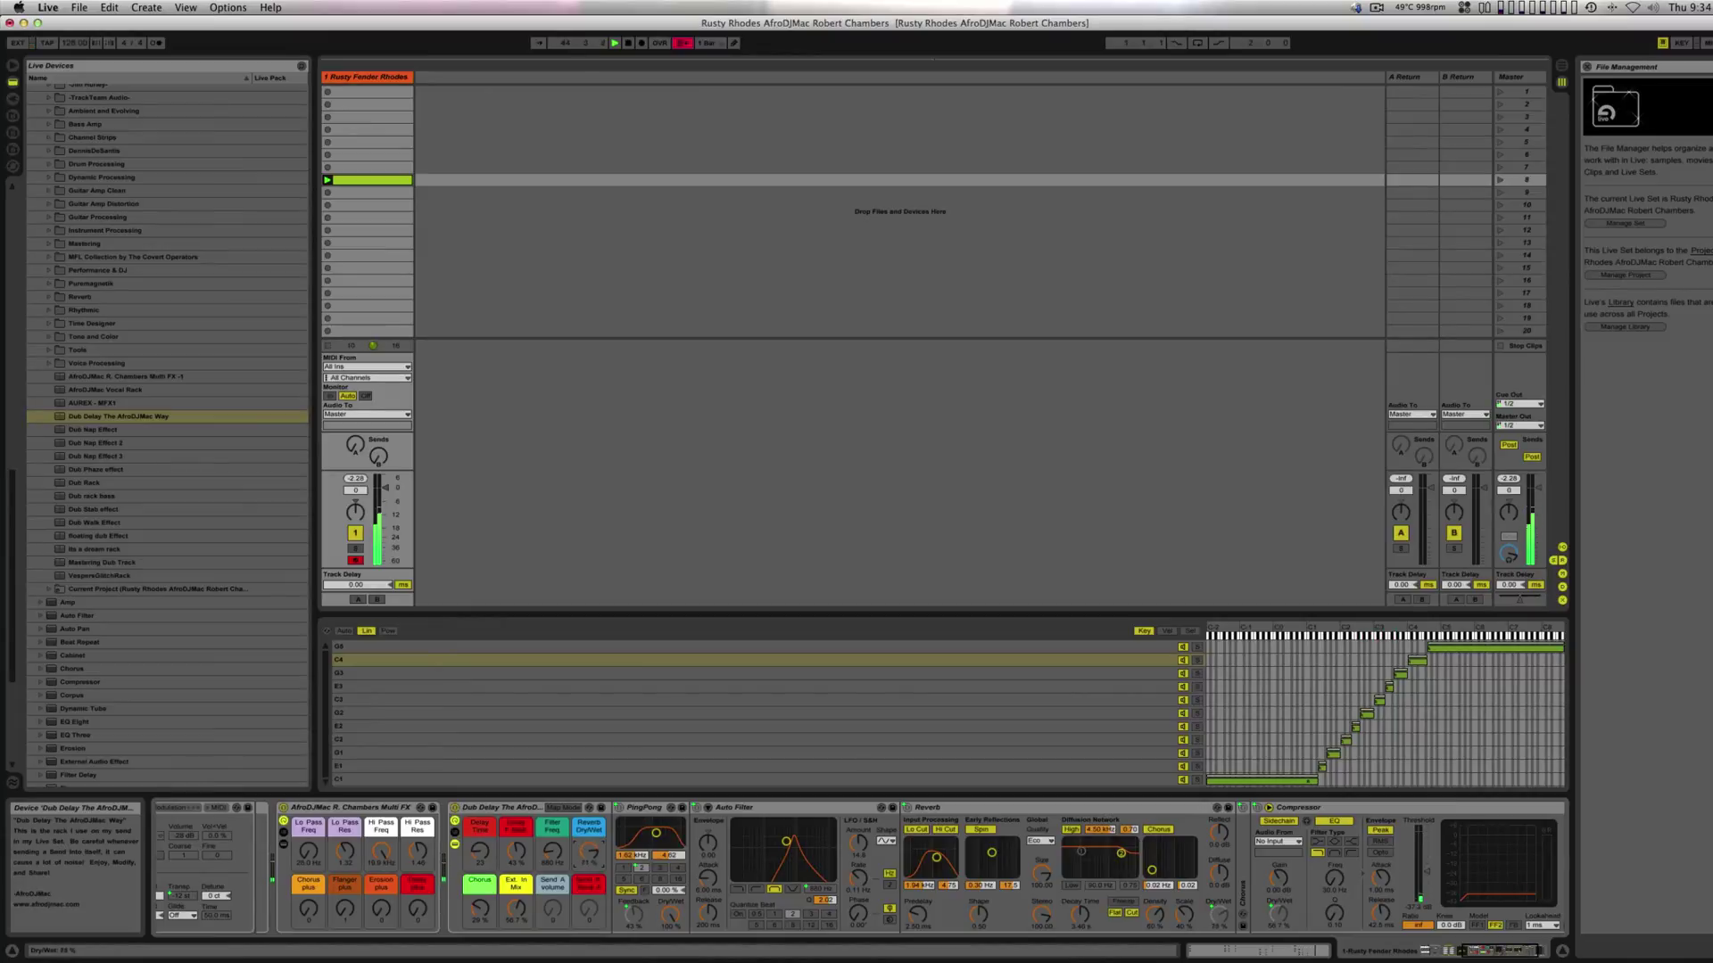
{"action": "mouse_move", "coordinate": [552, 852]}
{"action": "left_mouse_down"}
{"action": "mouse_move", "coordinate": [552, 831]}
{"action": "mouse_move", "coordinate": [552, 853]}
{"action": "left_mouse_up"}
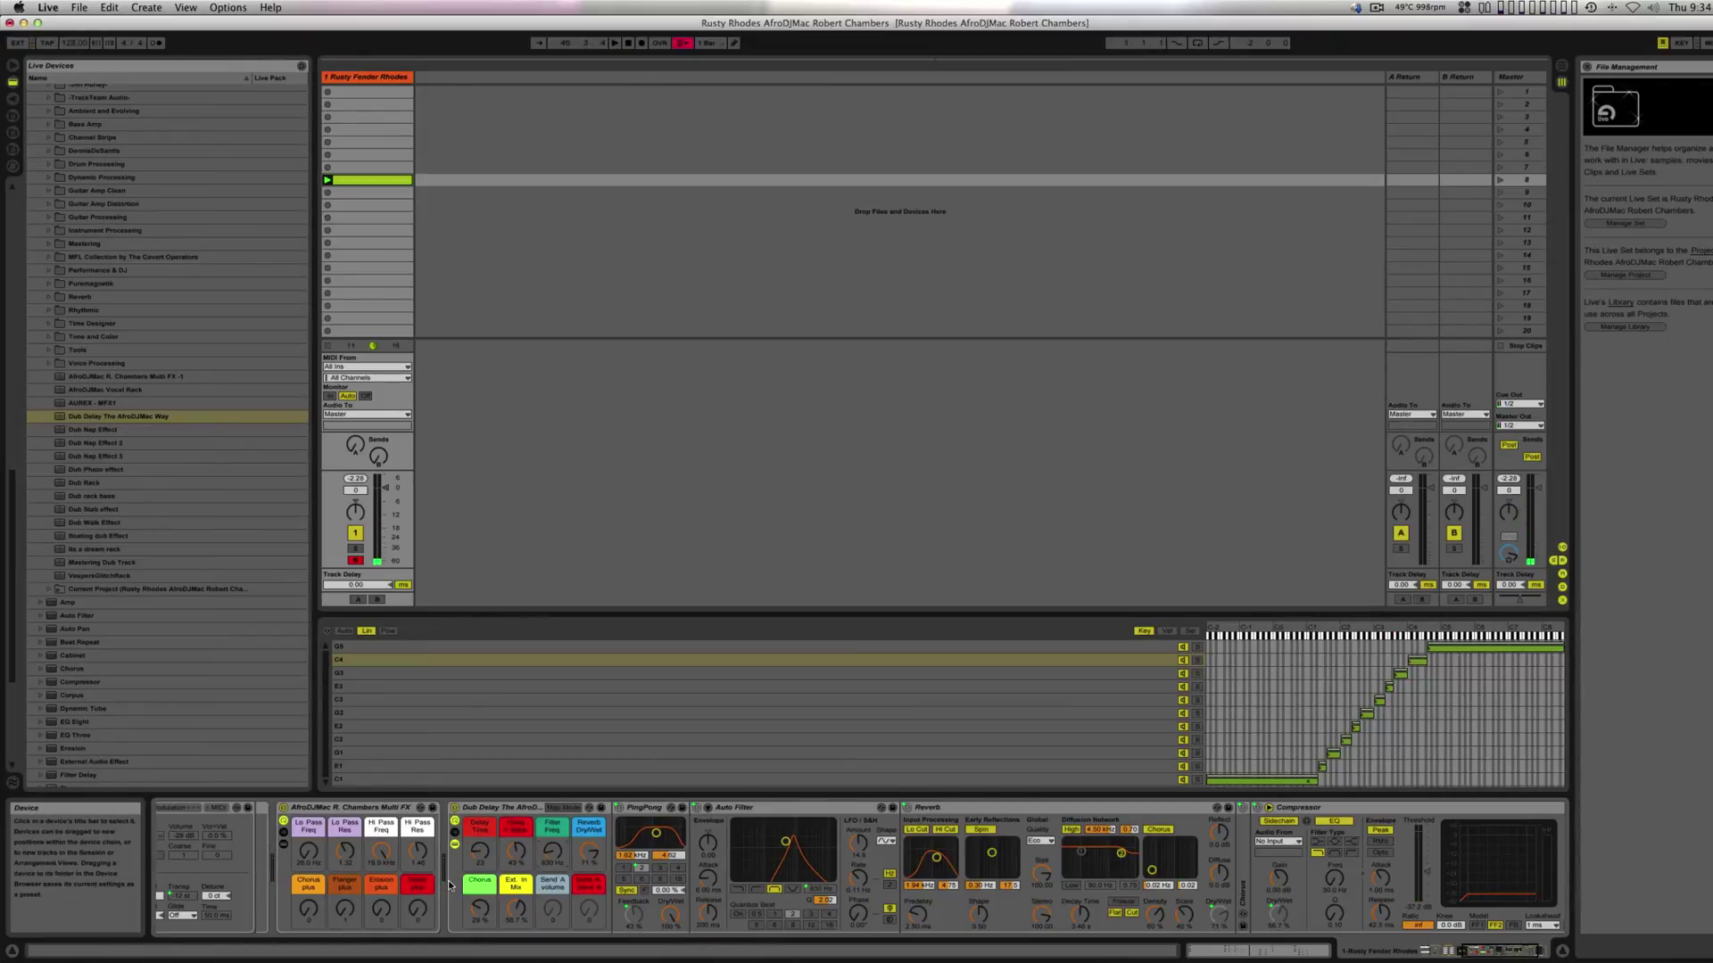
{"action": "left_click", "coordinate": [486, 813]}
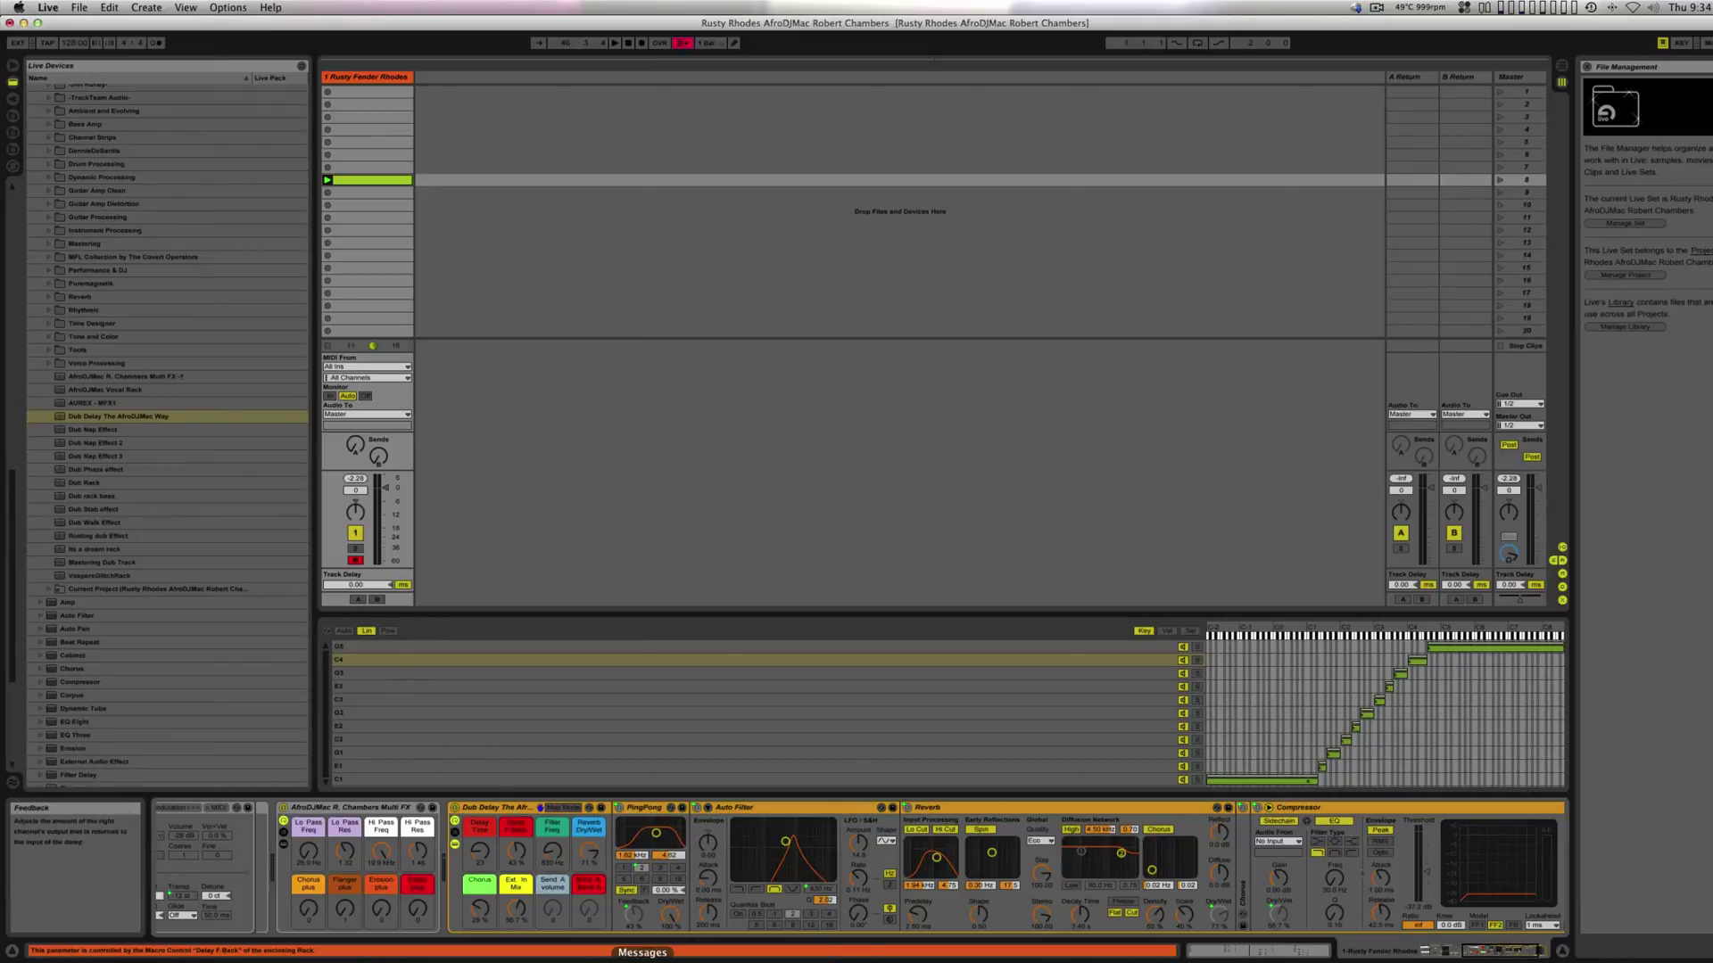
- Switch to the Rhodes pack's YouTube page in Safari and open the AfroDJMac Twitter link from the video description
{"action": "left_click", "coordinate": [580, 956]}
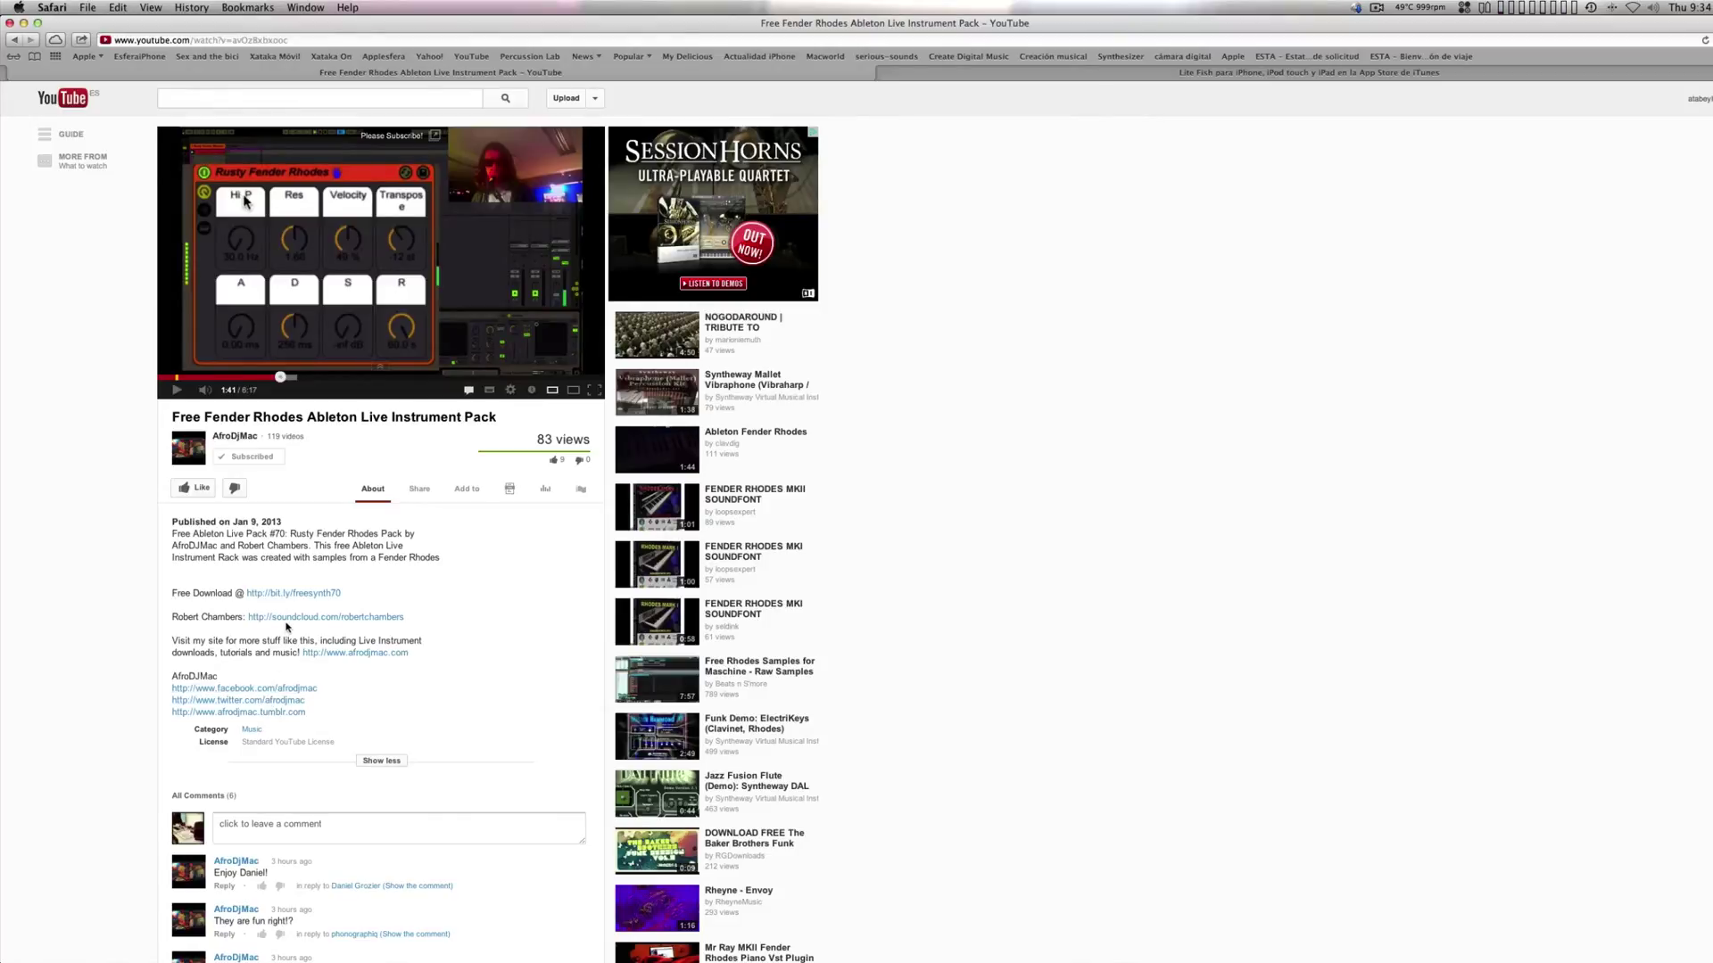
{"action": "left_click", "coordinate": [274, 705]}
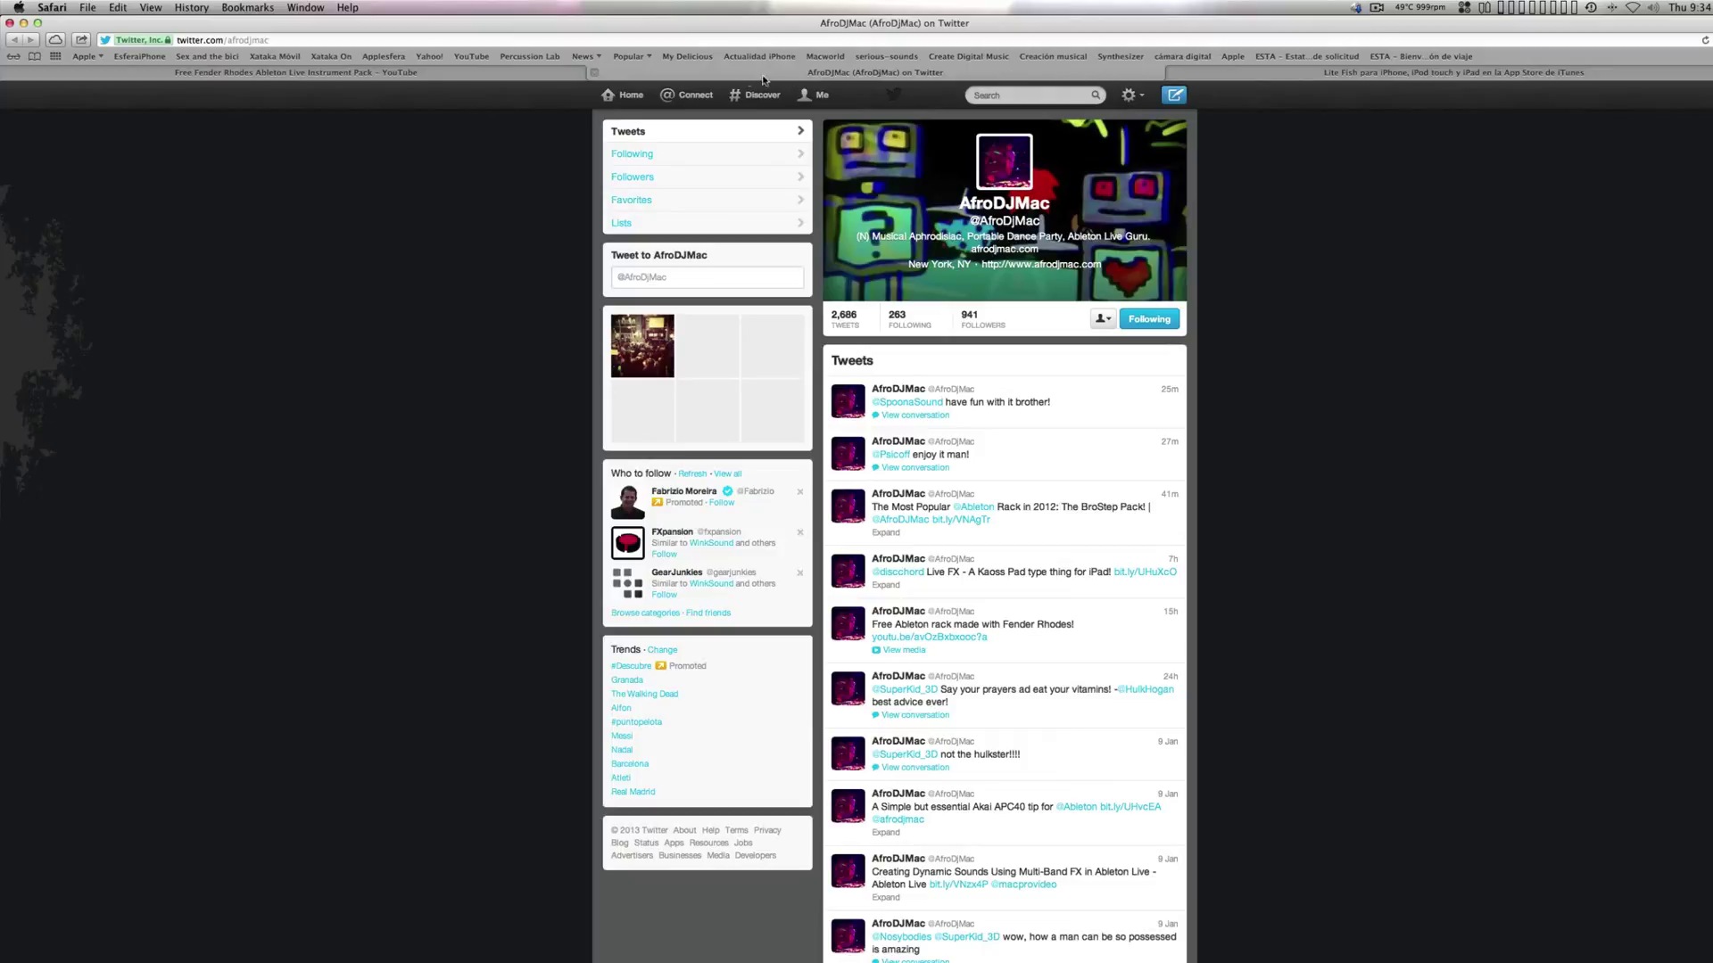
- Return to the Free Fender Rhodes pack's YouTube page, play its video while skipping ahead through the device demo, and pause it
{"action": "left_click", "coordinate": [593, 73]}
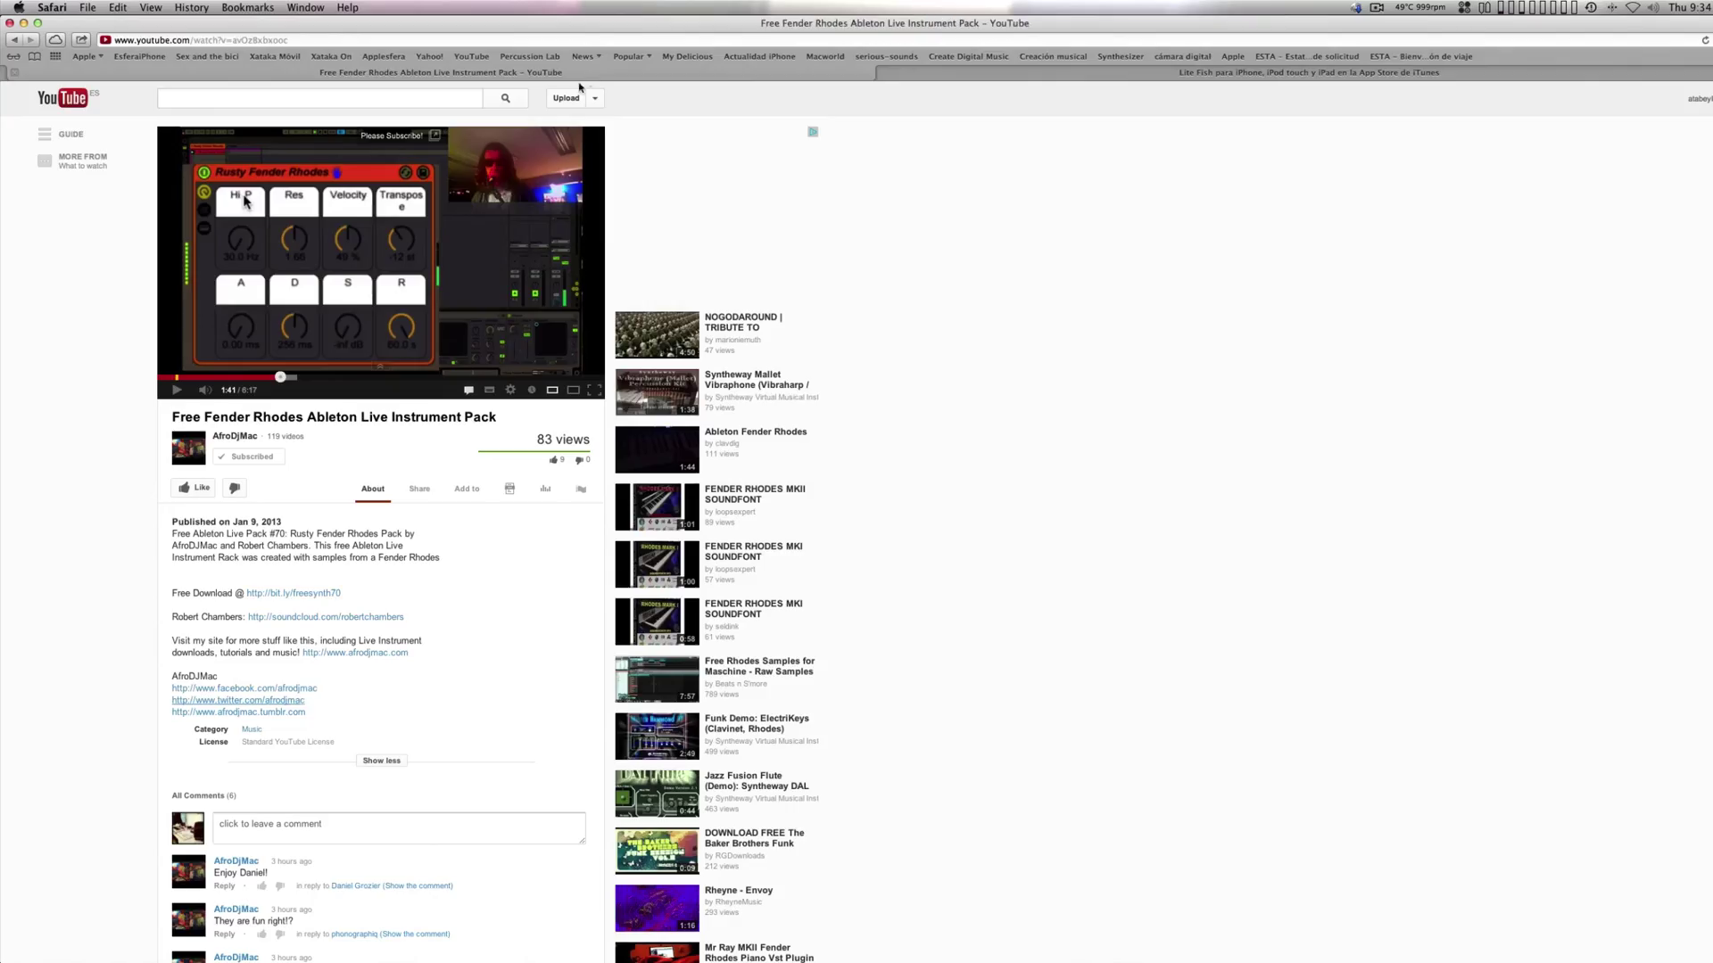
{"action": "left_click", "coordinate": [177, 392]}
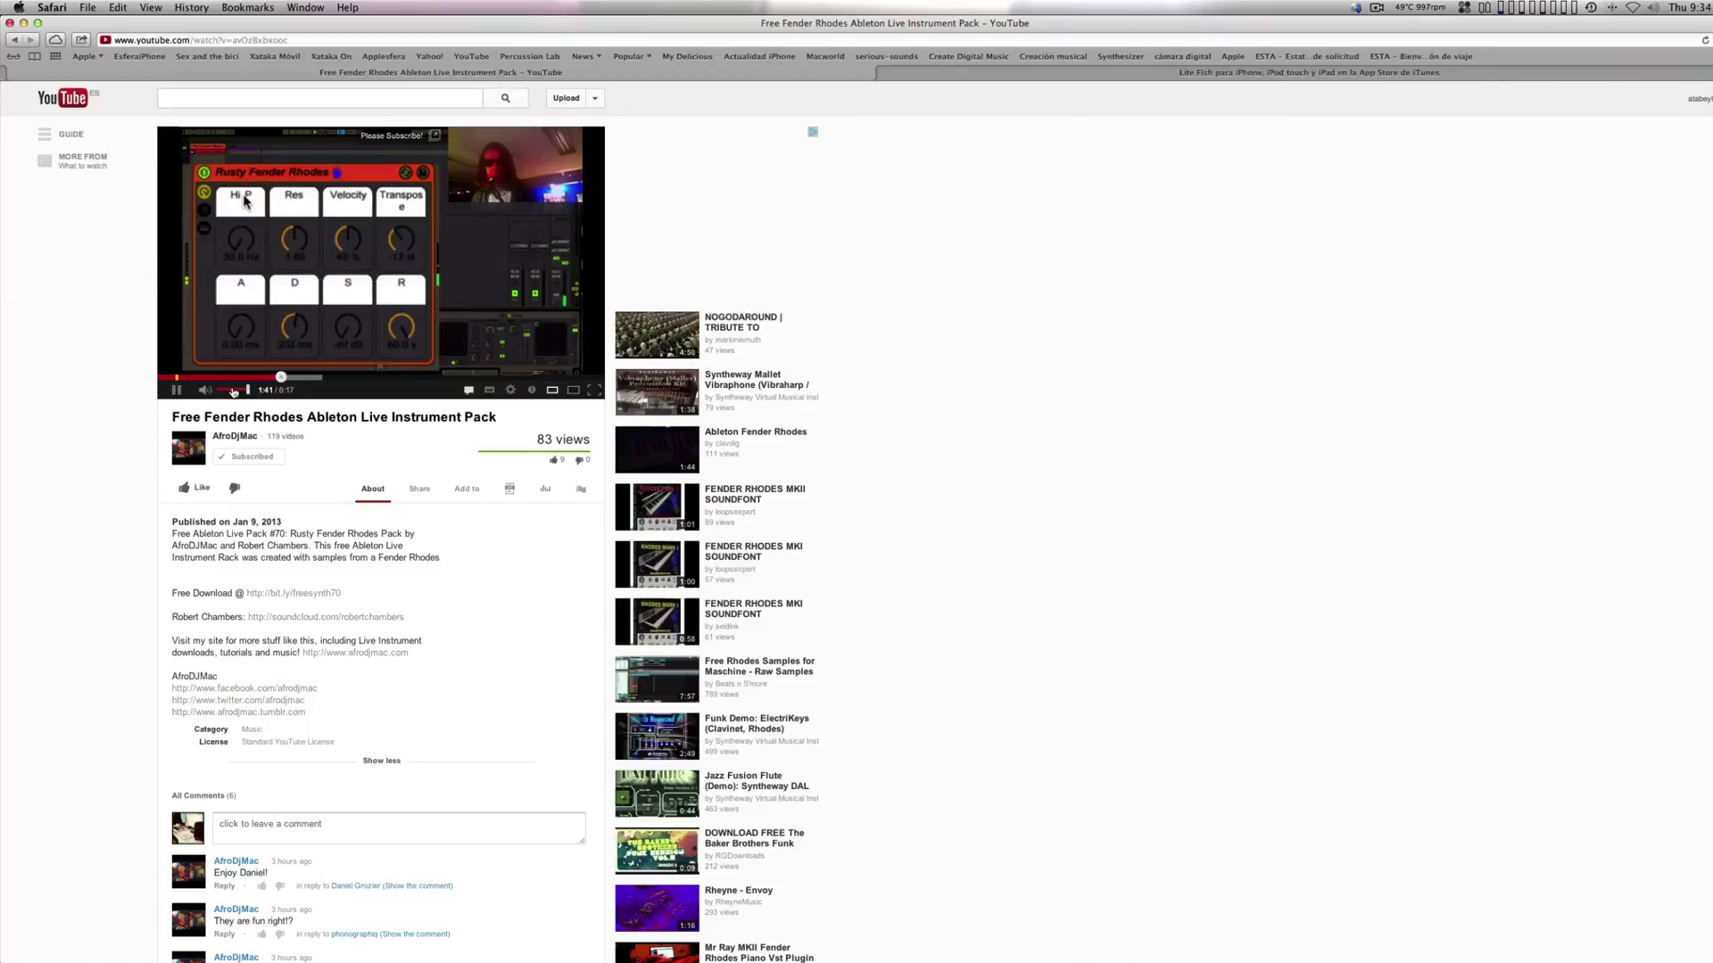
{"action": "left_click", "coordinate": [302, 377]}
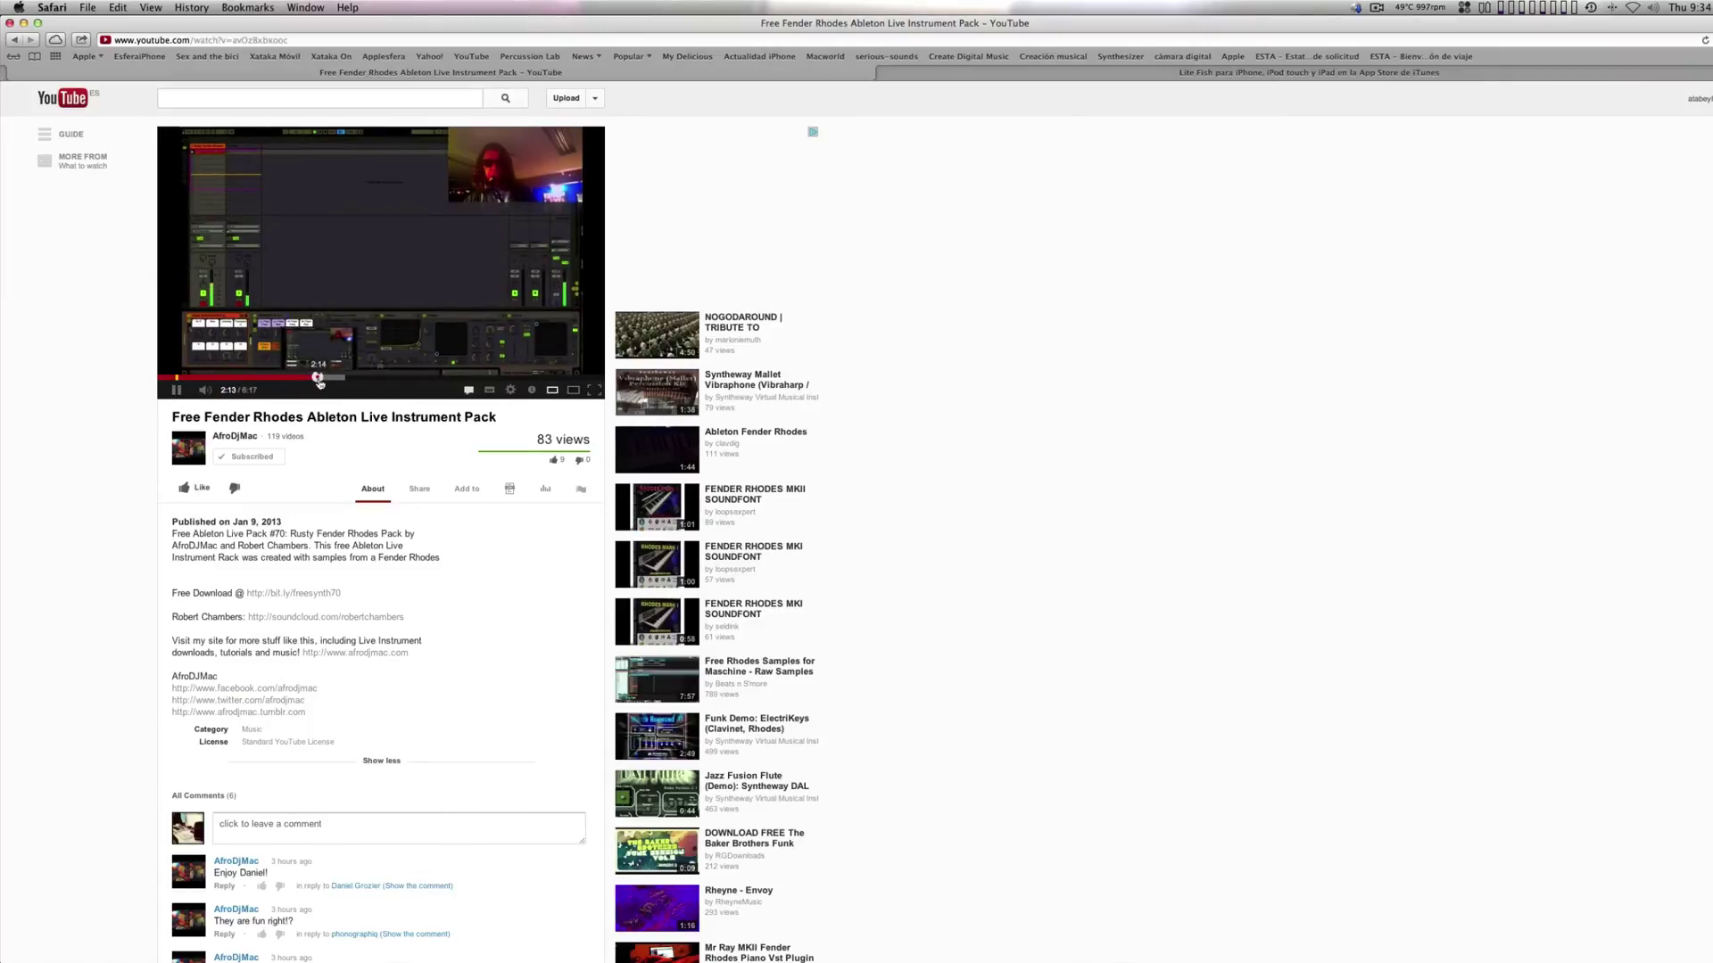
{"action": "left_click", "coordinate": [322, 382]}
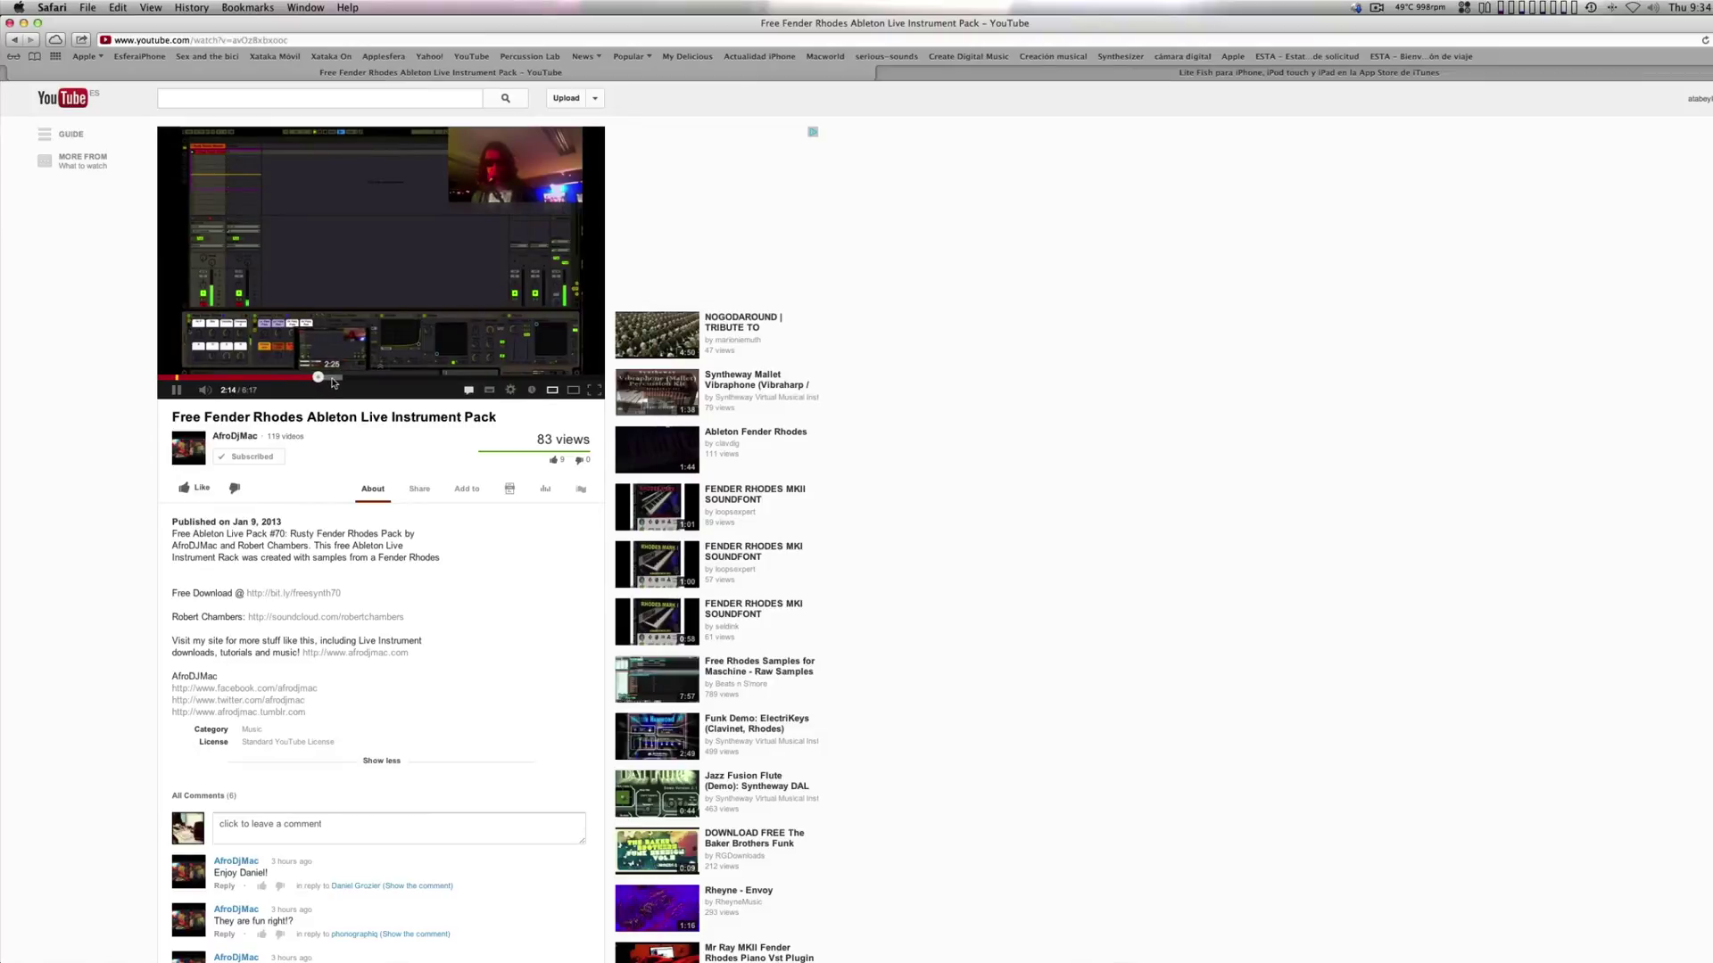
{"action": "left_click", "coordinate": [337, 380]}
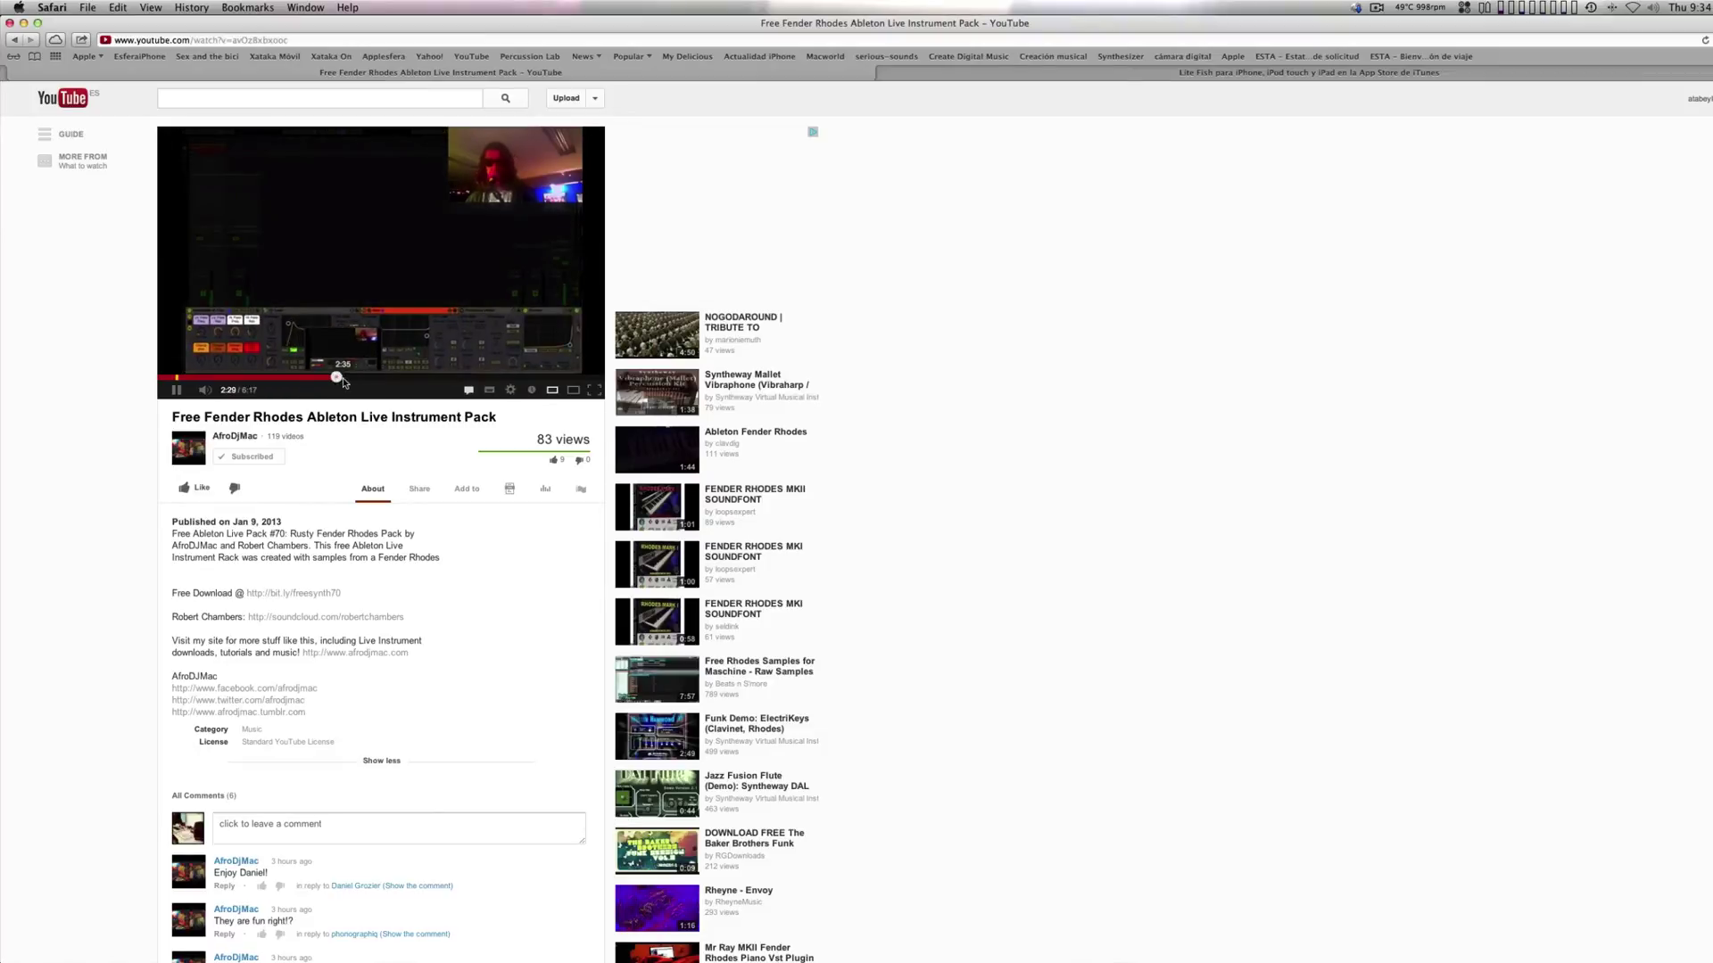
{"action": "left_click", "coordinate": [176, 393]}
- Switch back to Ableton Live, replace the Dub Delay rack on the Rhodes track with the Dub Nap Effect rack, and play the clip
{"action": "left_click", "coordinate": [950, 960]}
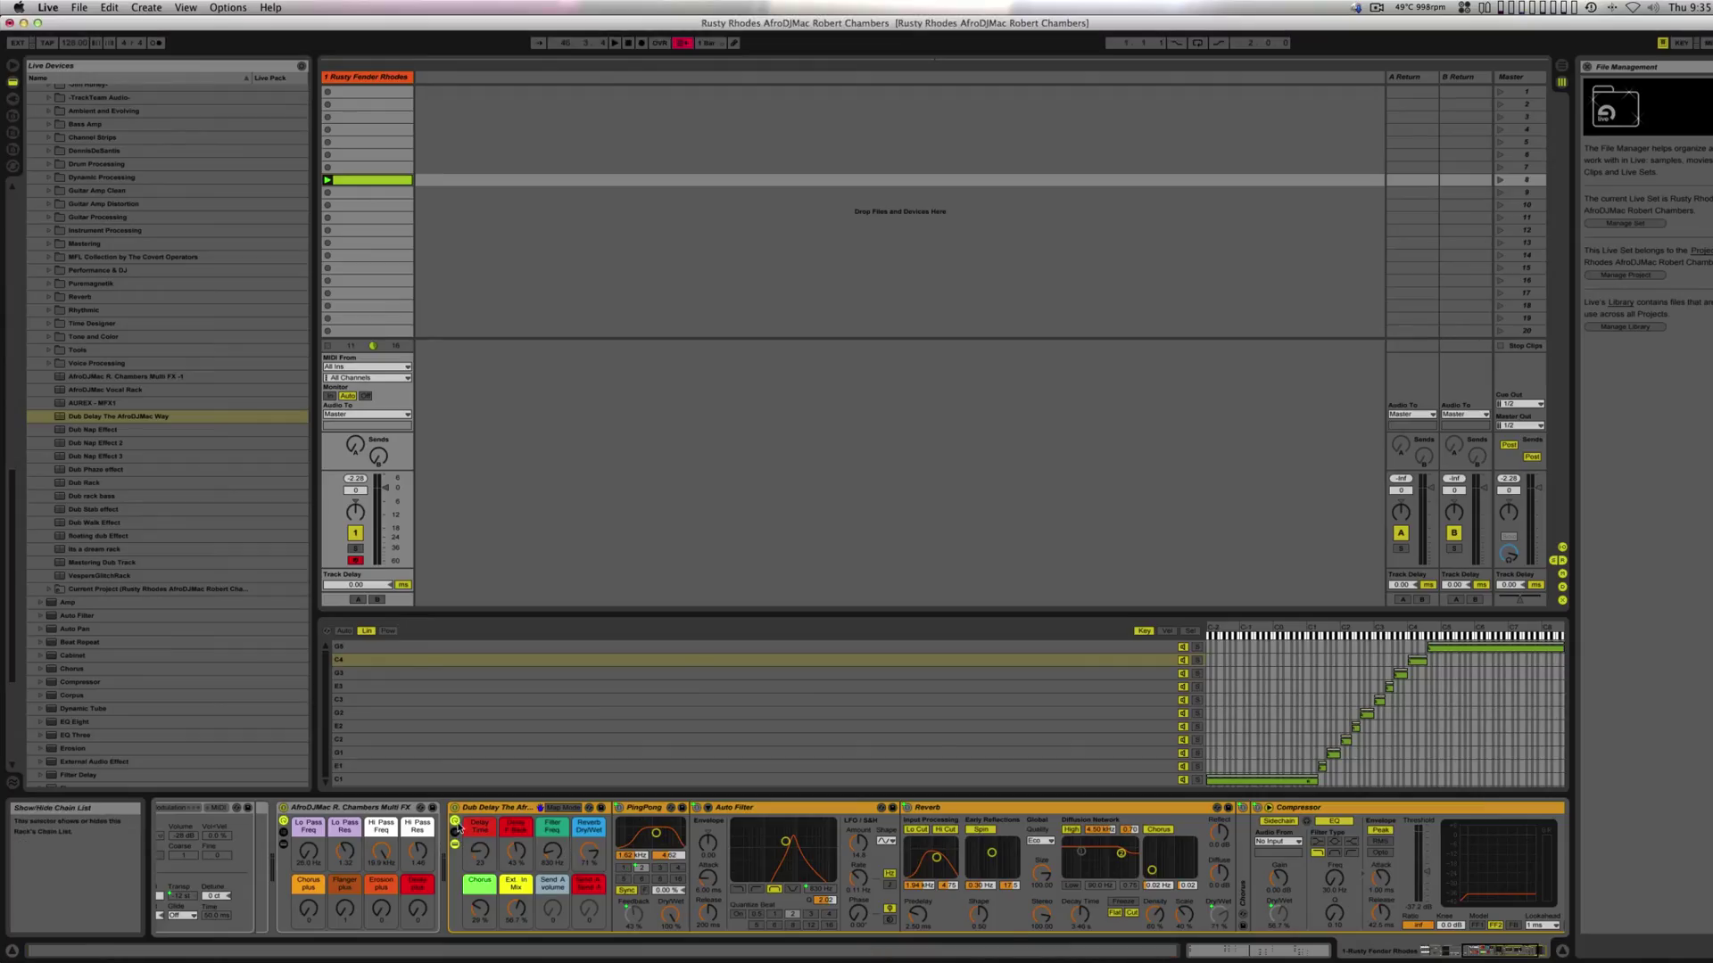
{"action": "key", "text": "Delete"}
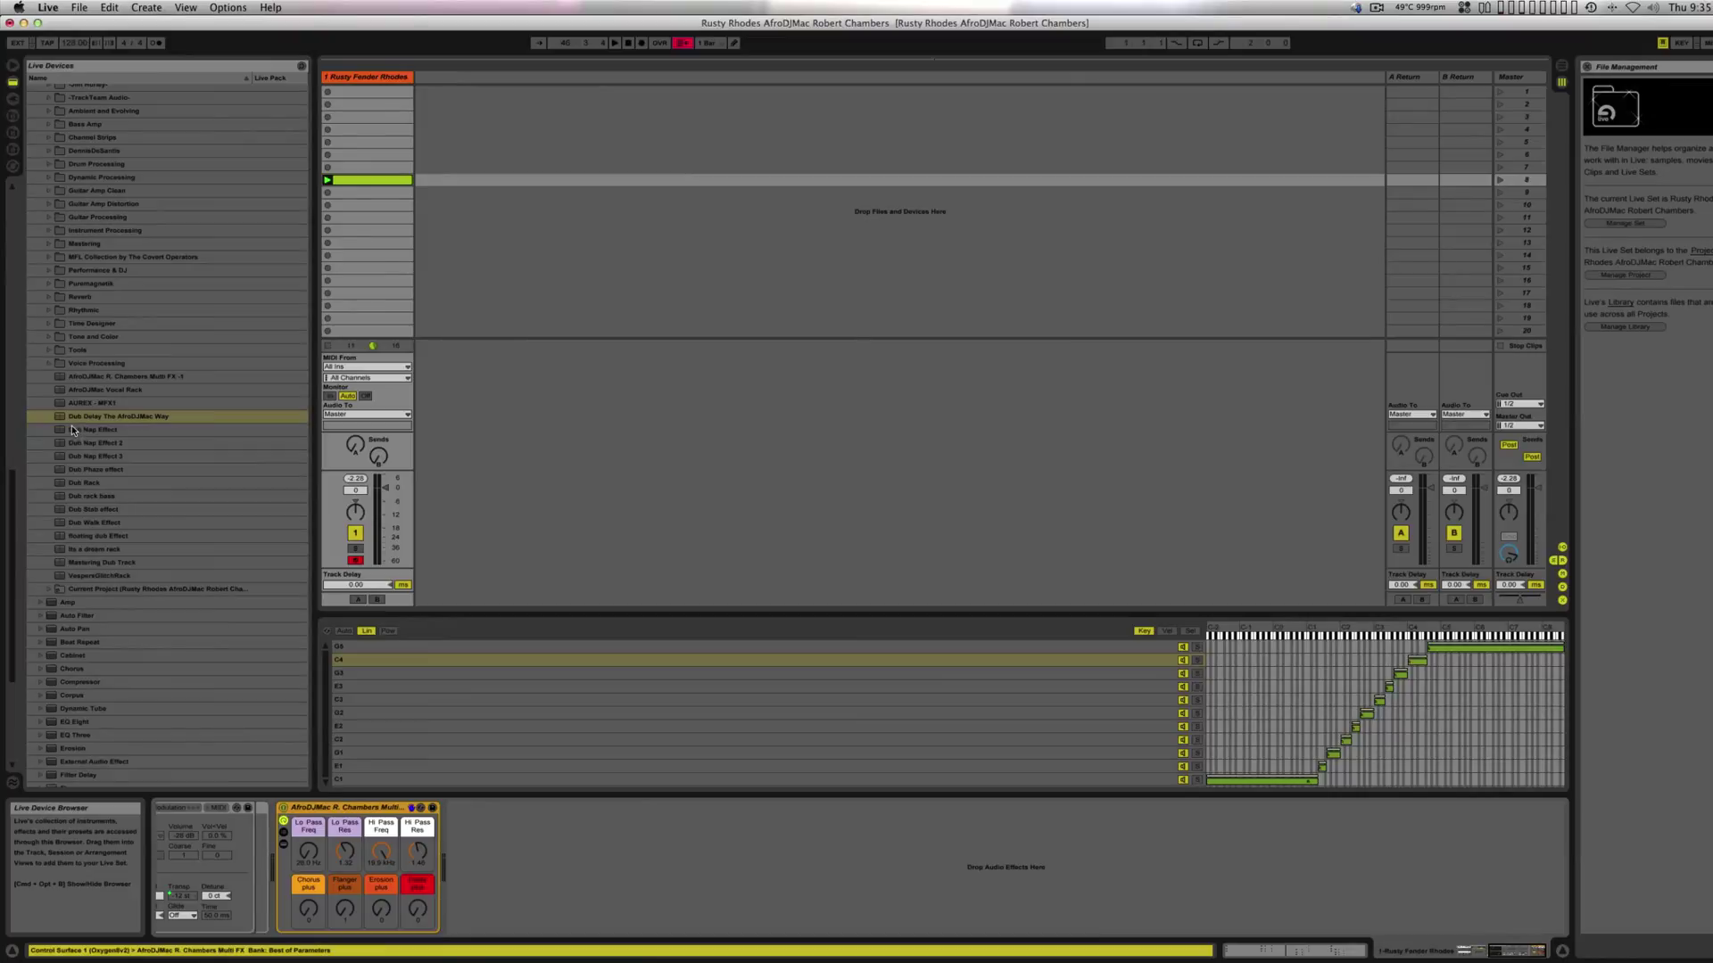
{"action": "left_click_drag", "start_coordinate": [71, 429], "coordinate": [488, 843]}
{"action": "key", "text": "space"}
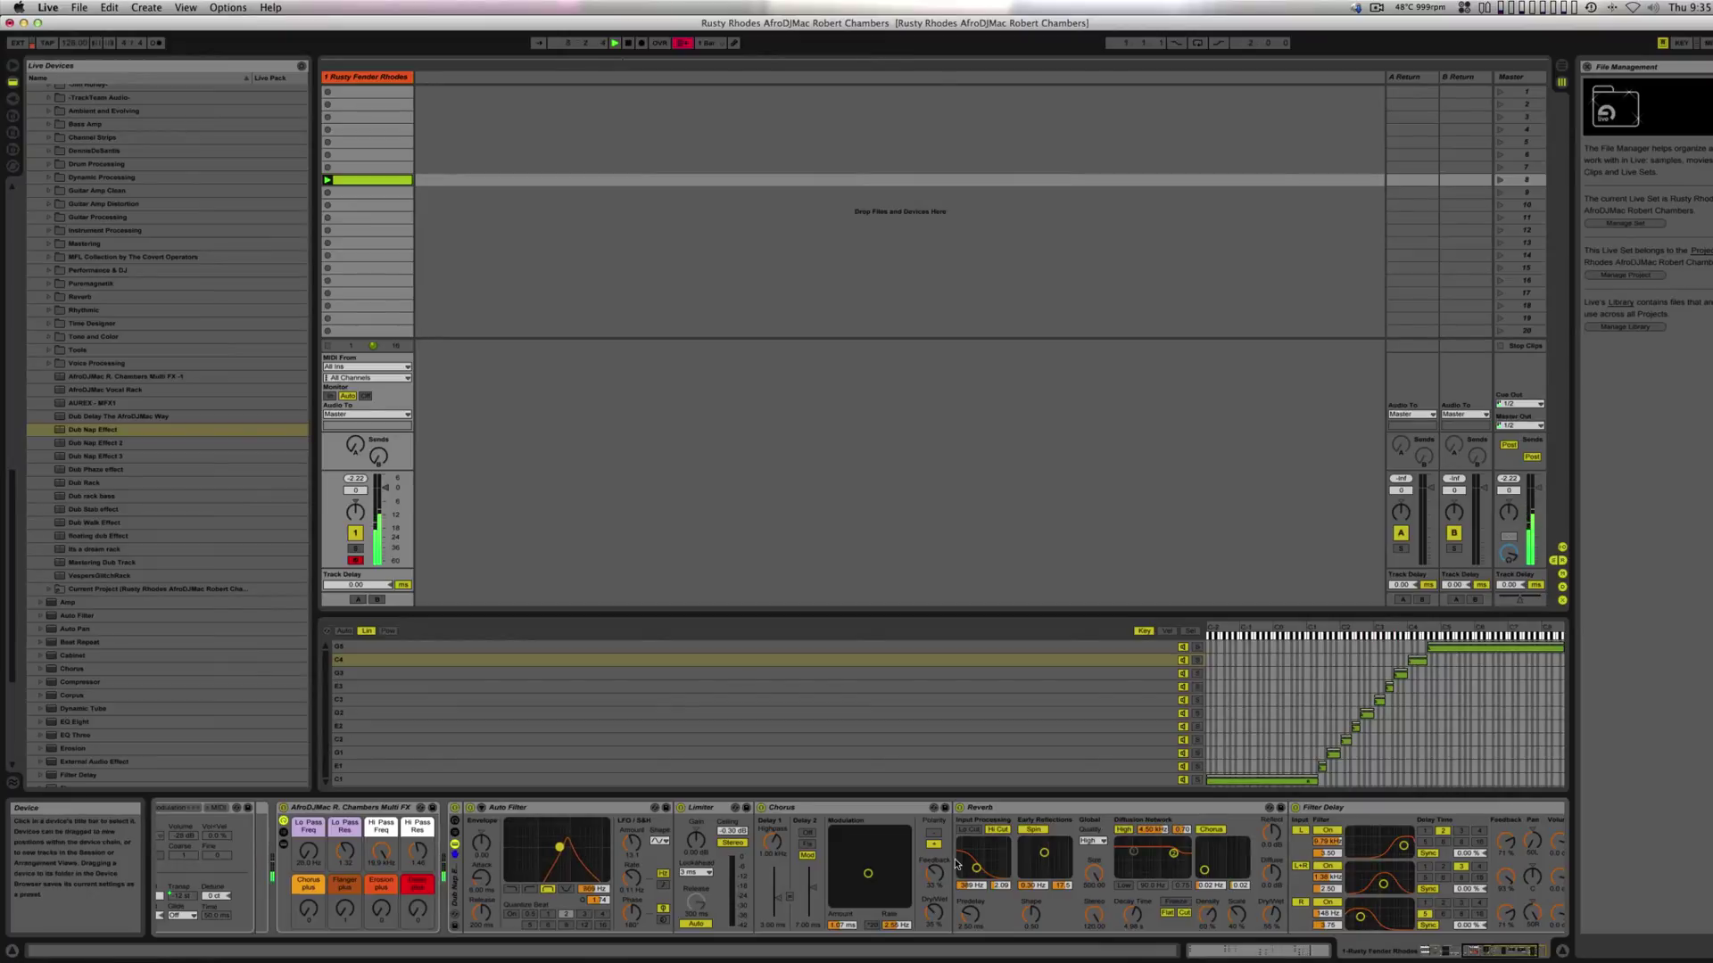
- Shift the Reverb's input filter to a higher frequency and remove the Chorus from the Dub Nap Effect rack
{"action": "left_click", "coordinate": [970, 830]}
{"action": "left_click_drag", "start_coordinate": [977, 868], "coordinate": [988, 869]}
{"action": "left_click", "coordinate": [856, 809]}
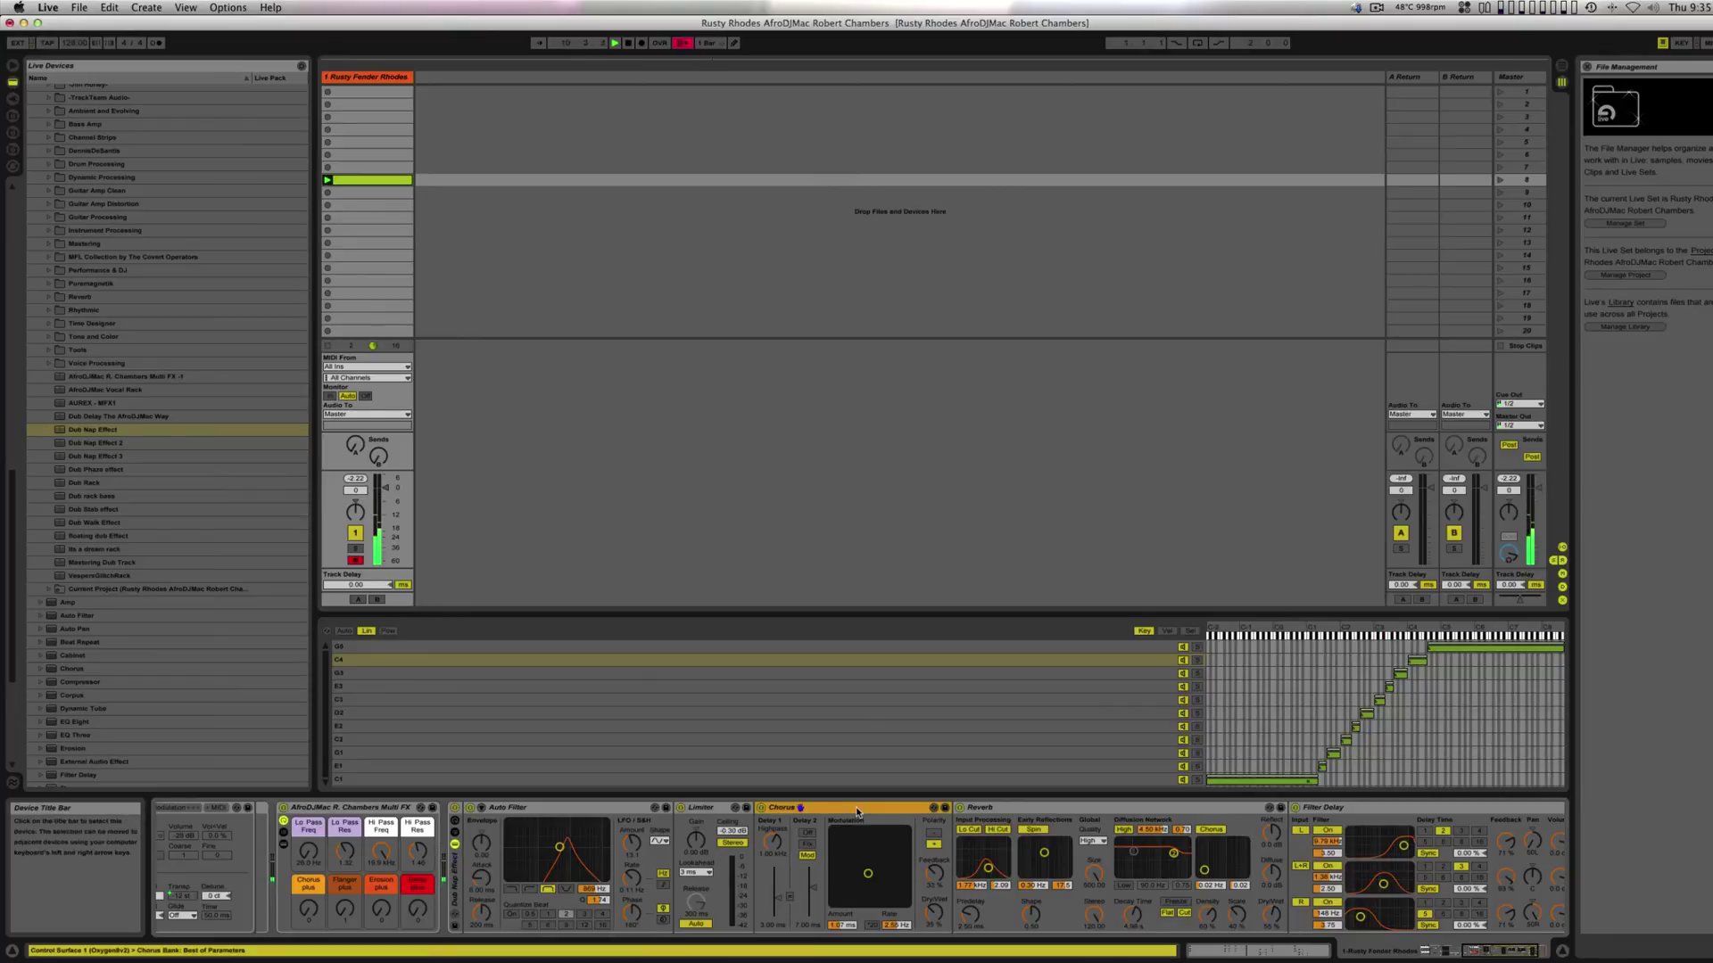
{"action": "key", "text": "Delete"}
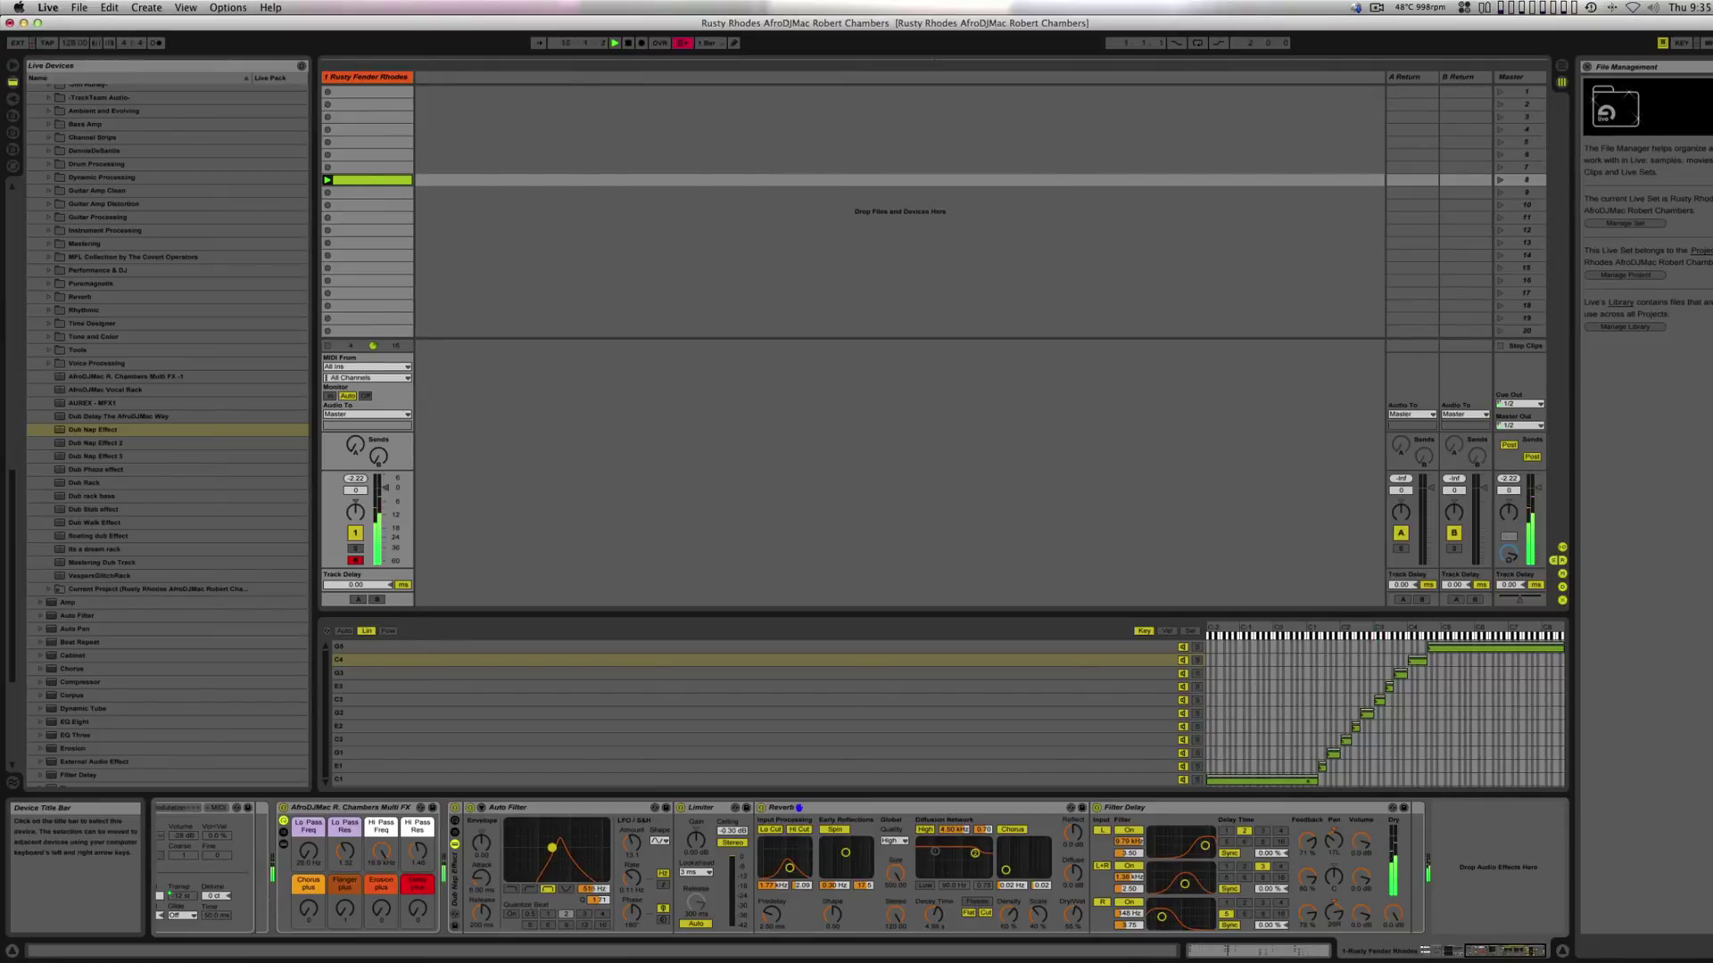
- Lower the Rusty Fender Rhodes track's volume slightly
{"action": "left_click", "coordinate": [387, 497]}
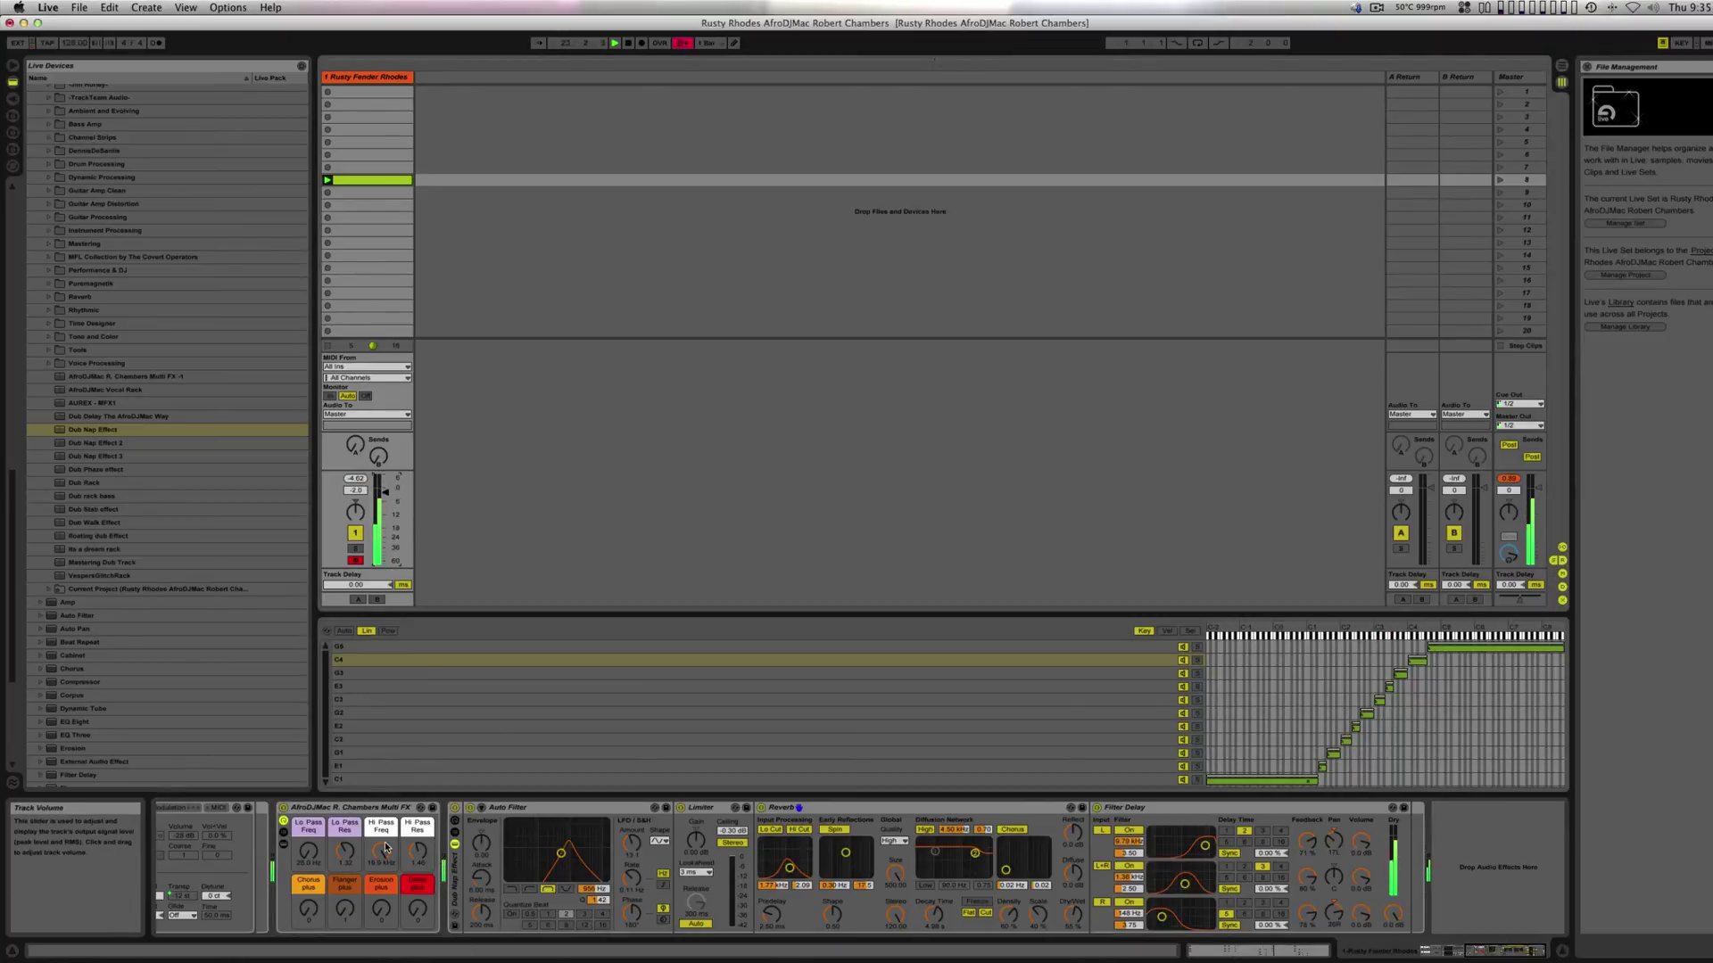
{"action": "scroll", "coordinate": [384, 842], "scroll_direction": "left", "scroll_amount": 5}
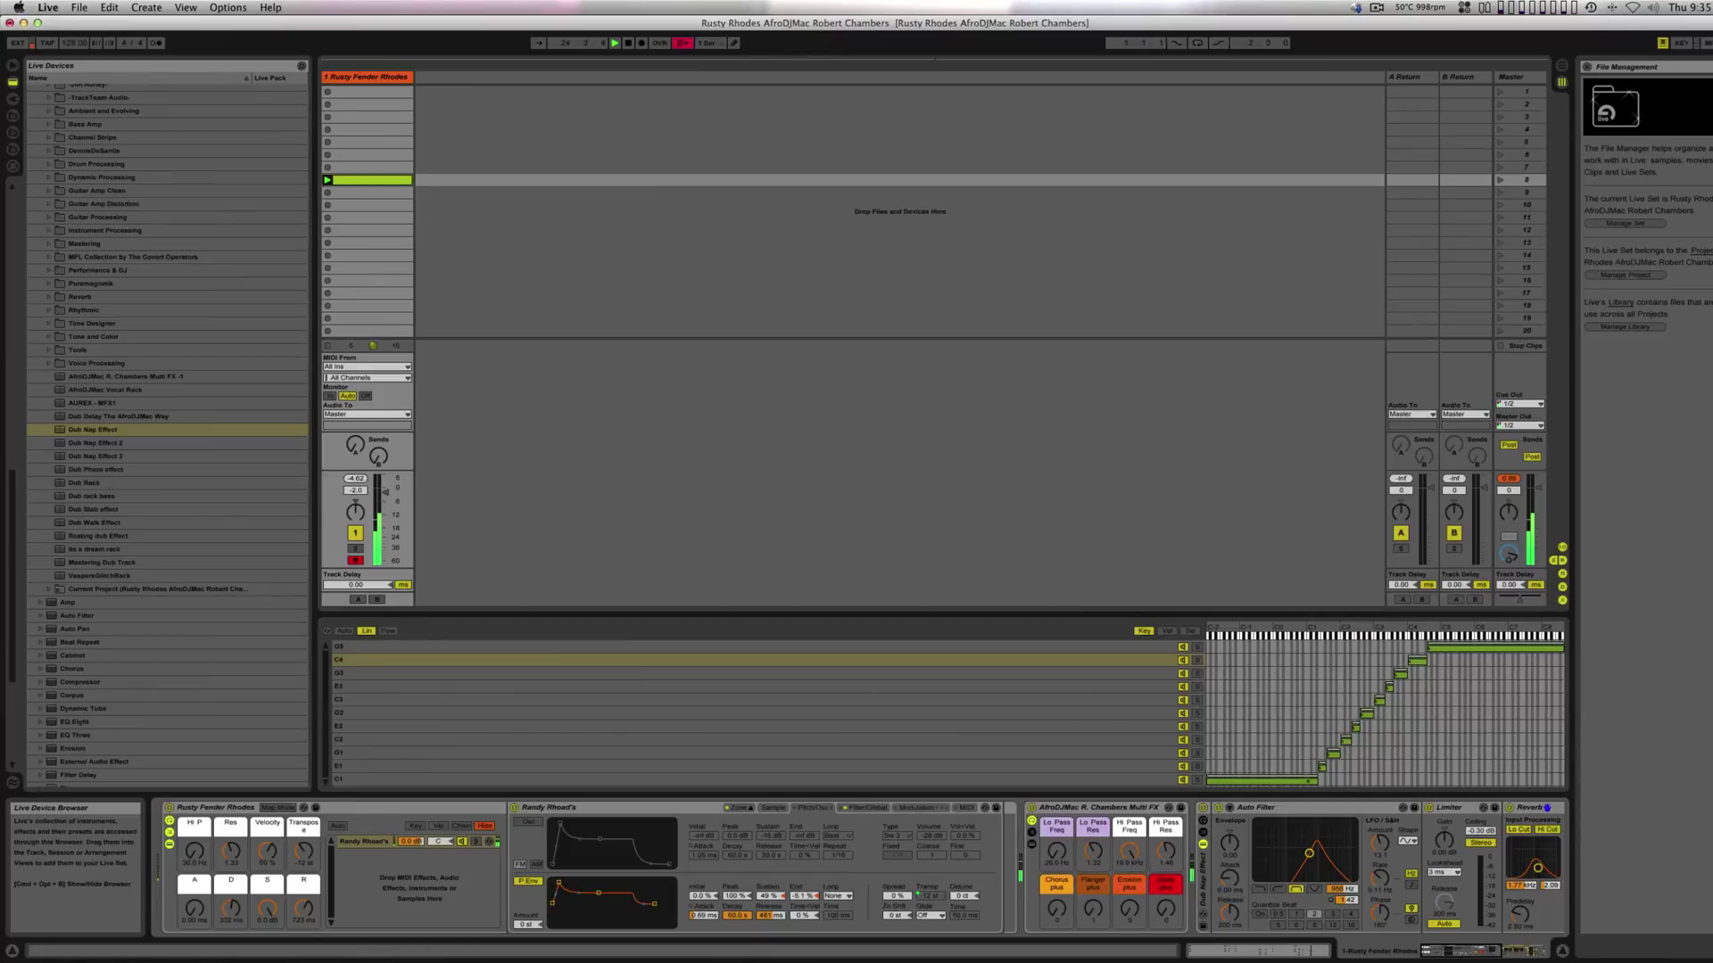
- Load the BazzISM 2.0 VST plug-in onto a new MIDI track
{"action": "left_click", "coordinate": [13, 106]}
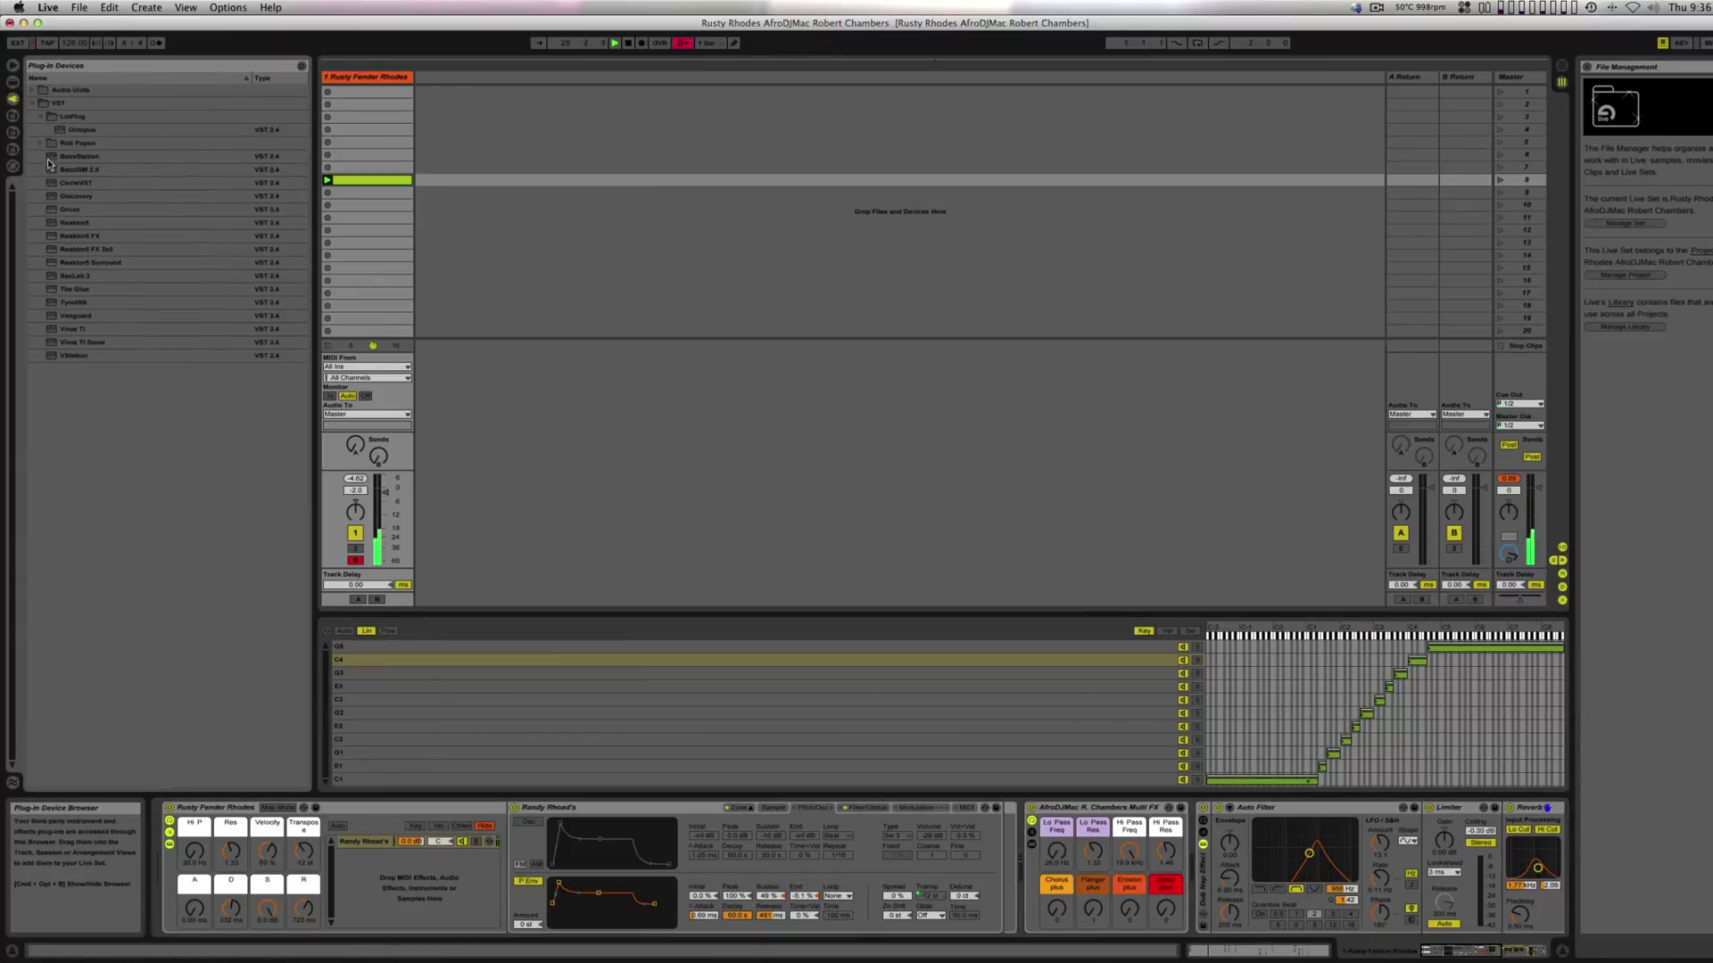
{"action": "left_click", "coordinate": [78, 156]}
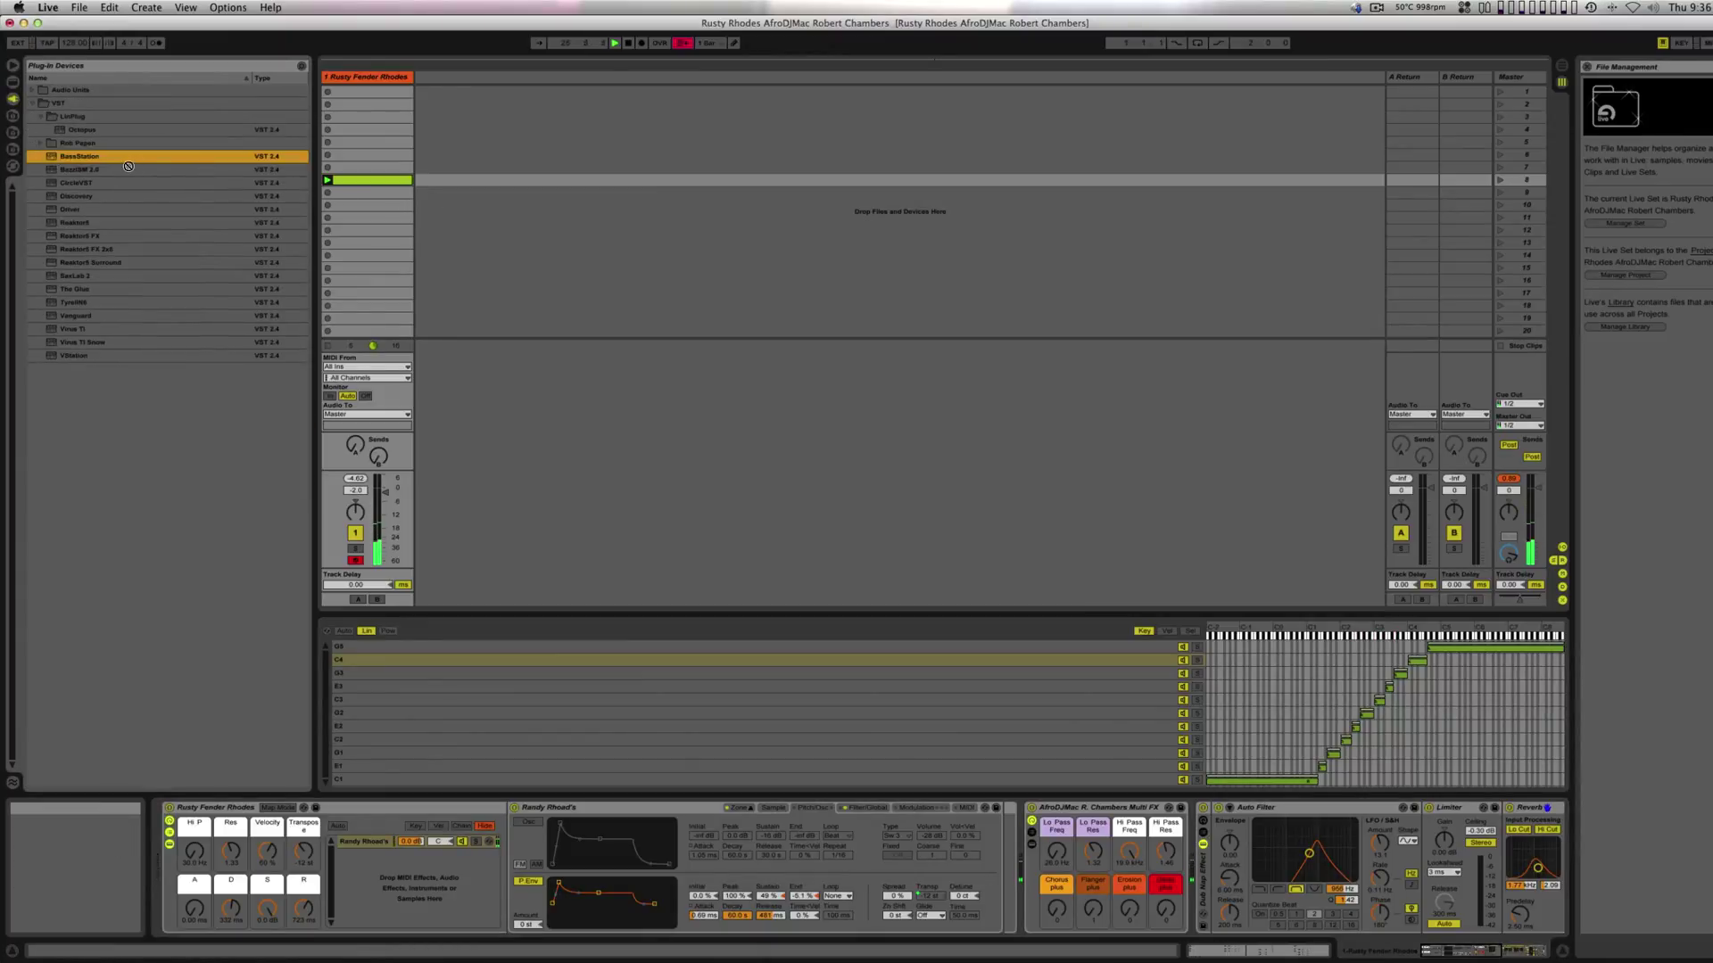
{"action": "left_click", "coordinate": [88, 170]}
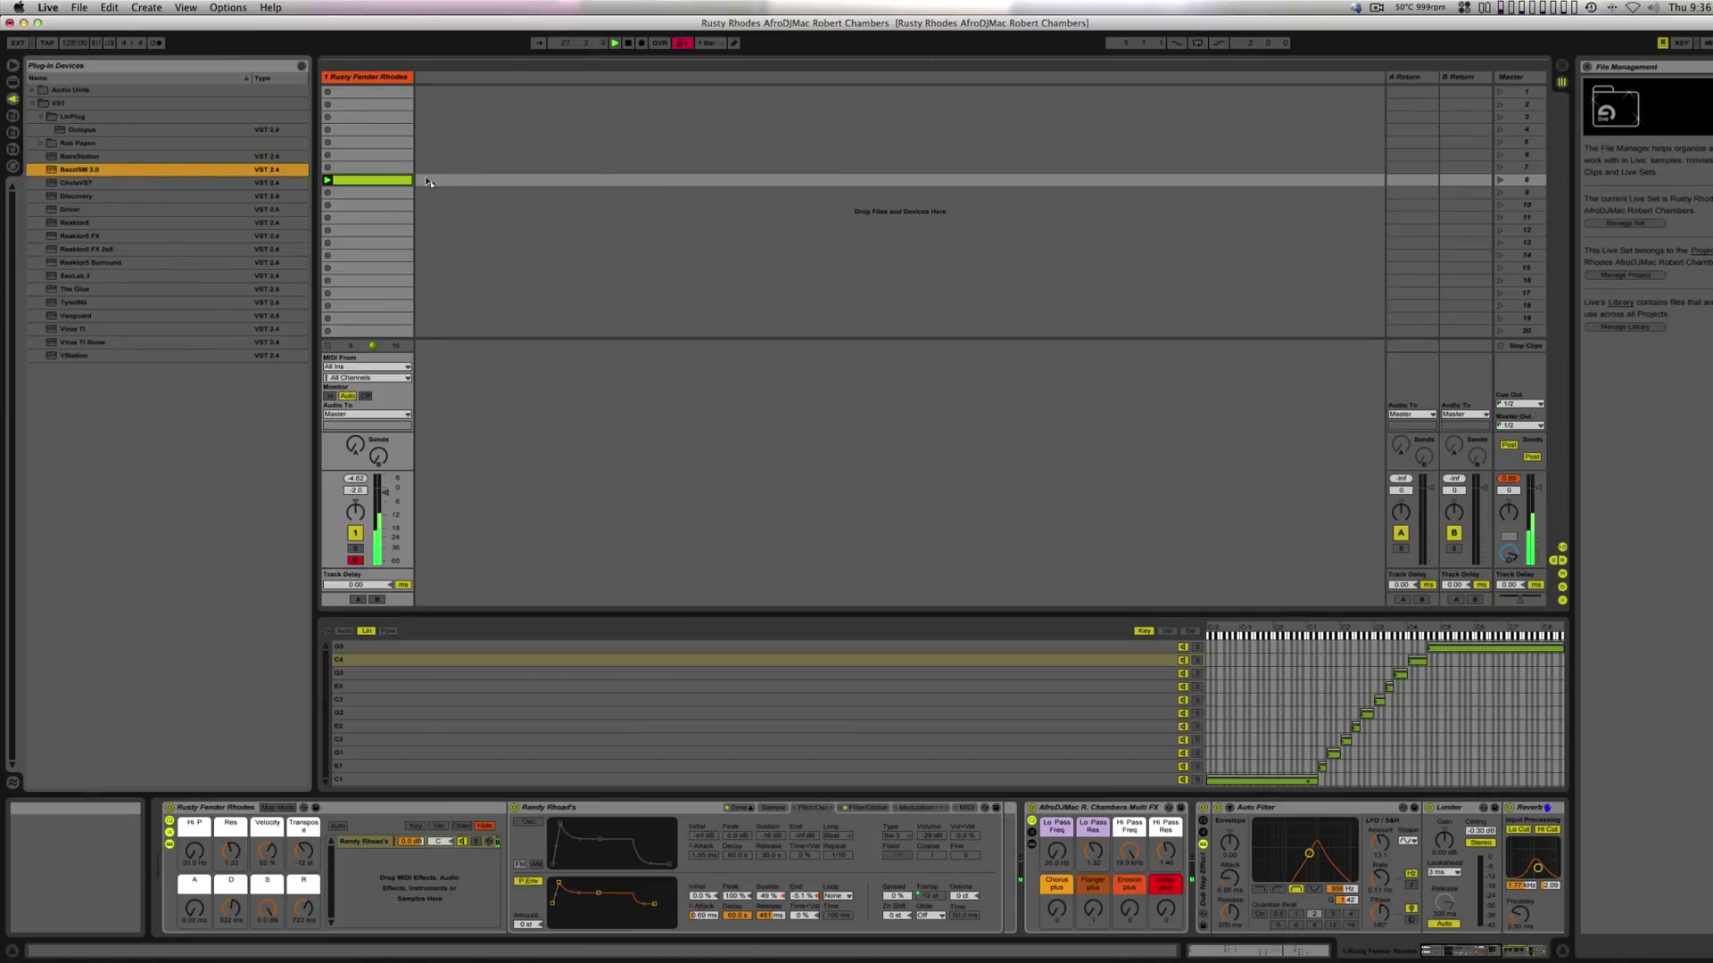
{"action": "key", "text": "Return"}
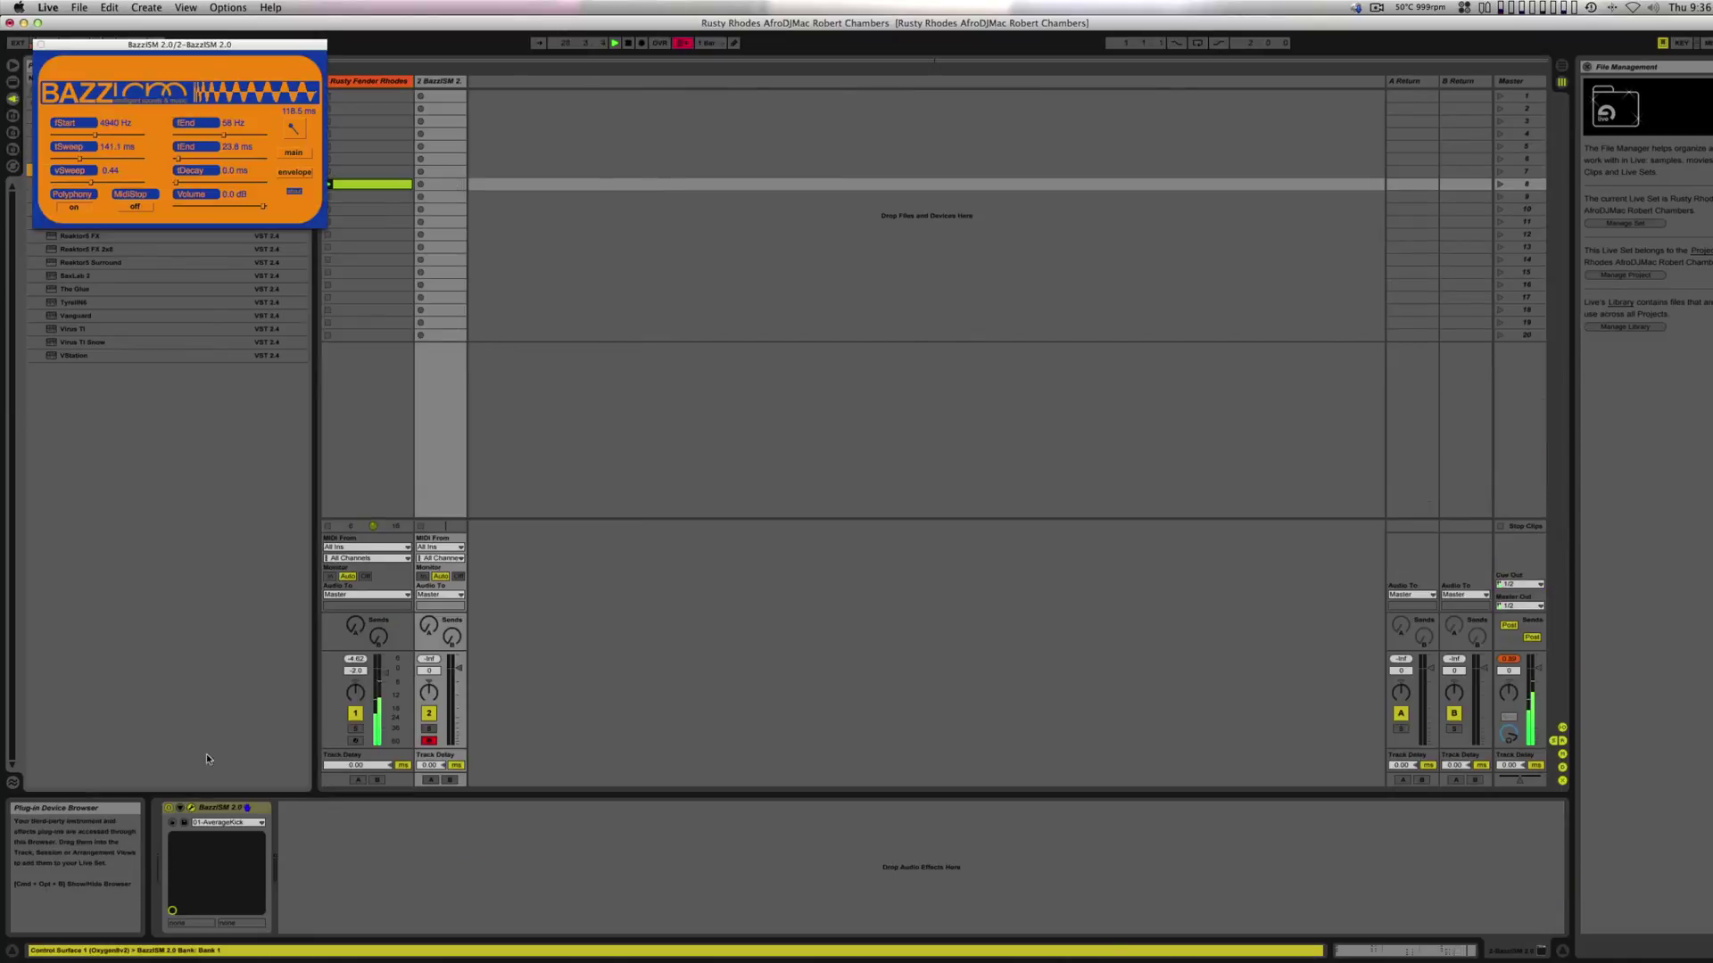
- Group BazzISM 2.0 into a Drum Rack and choose its 03-808 like preset
{"action": "left_click", "coordinate": [214, 809]}
{"action": "right_click", "coordinate": [221, 809]}
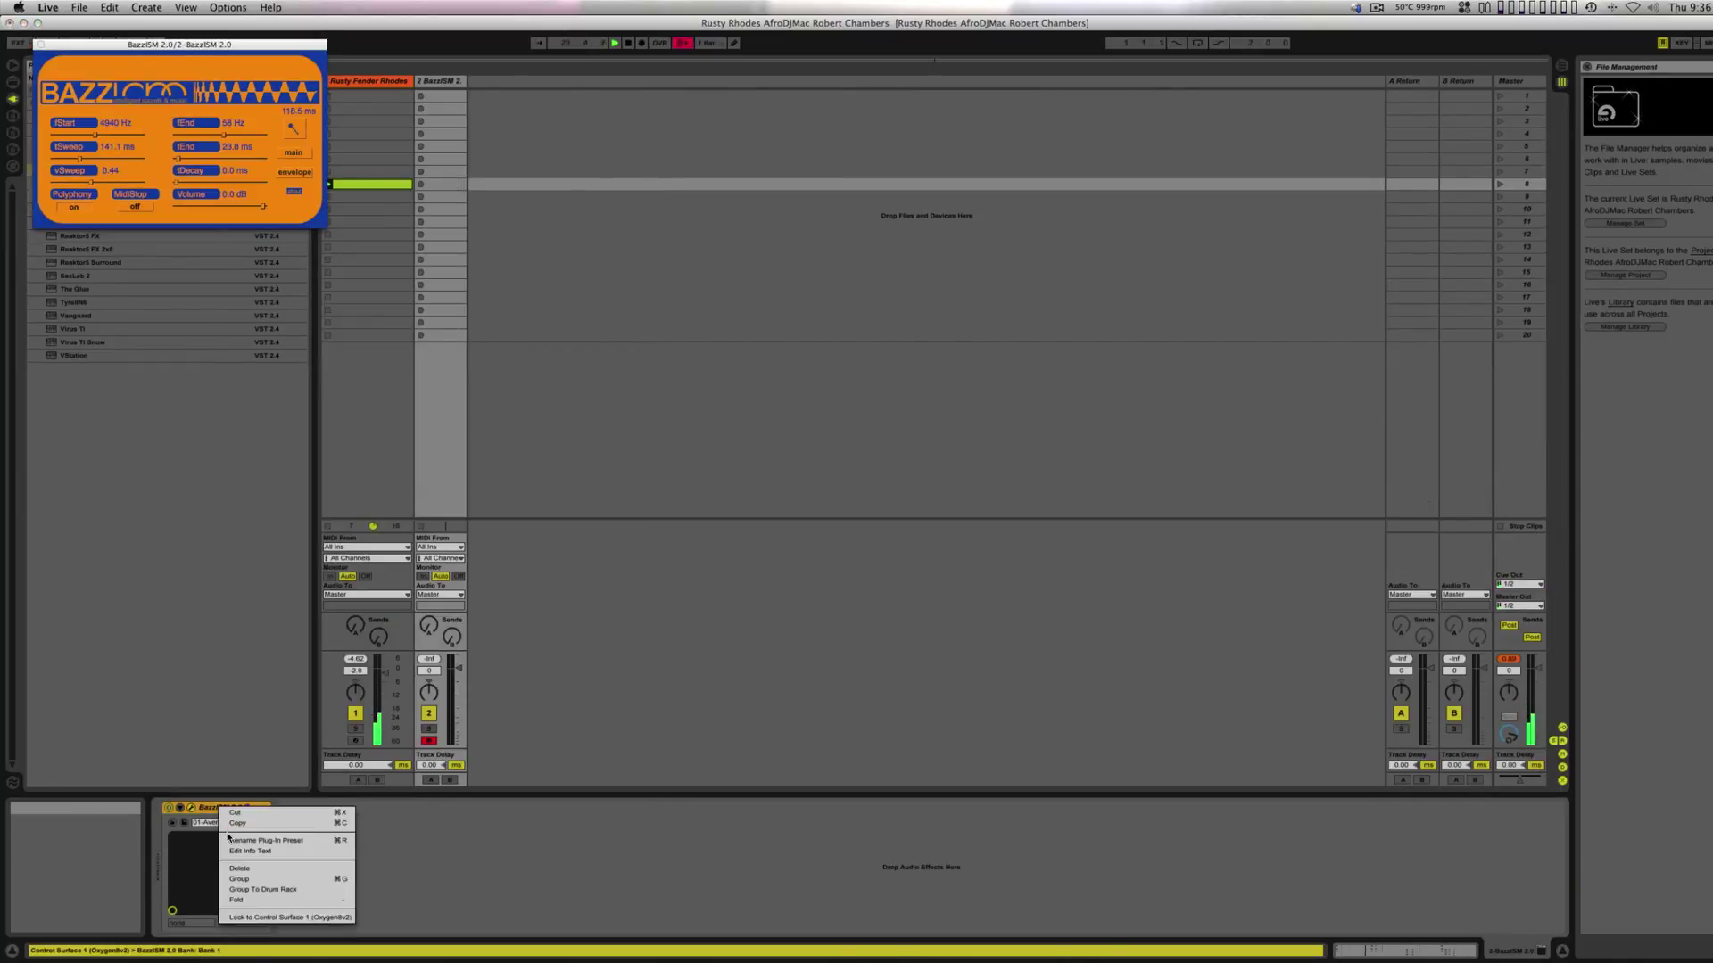
{"action": "left_click", "coordinate": [263, 889]}
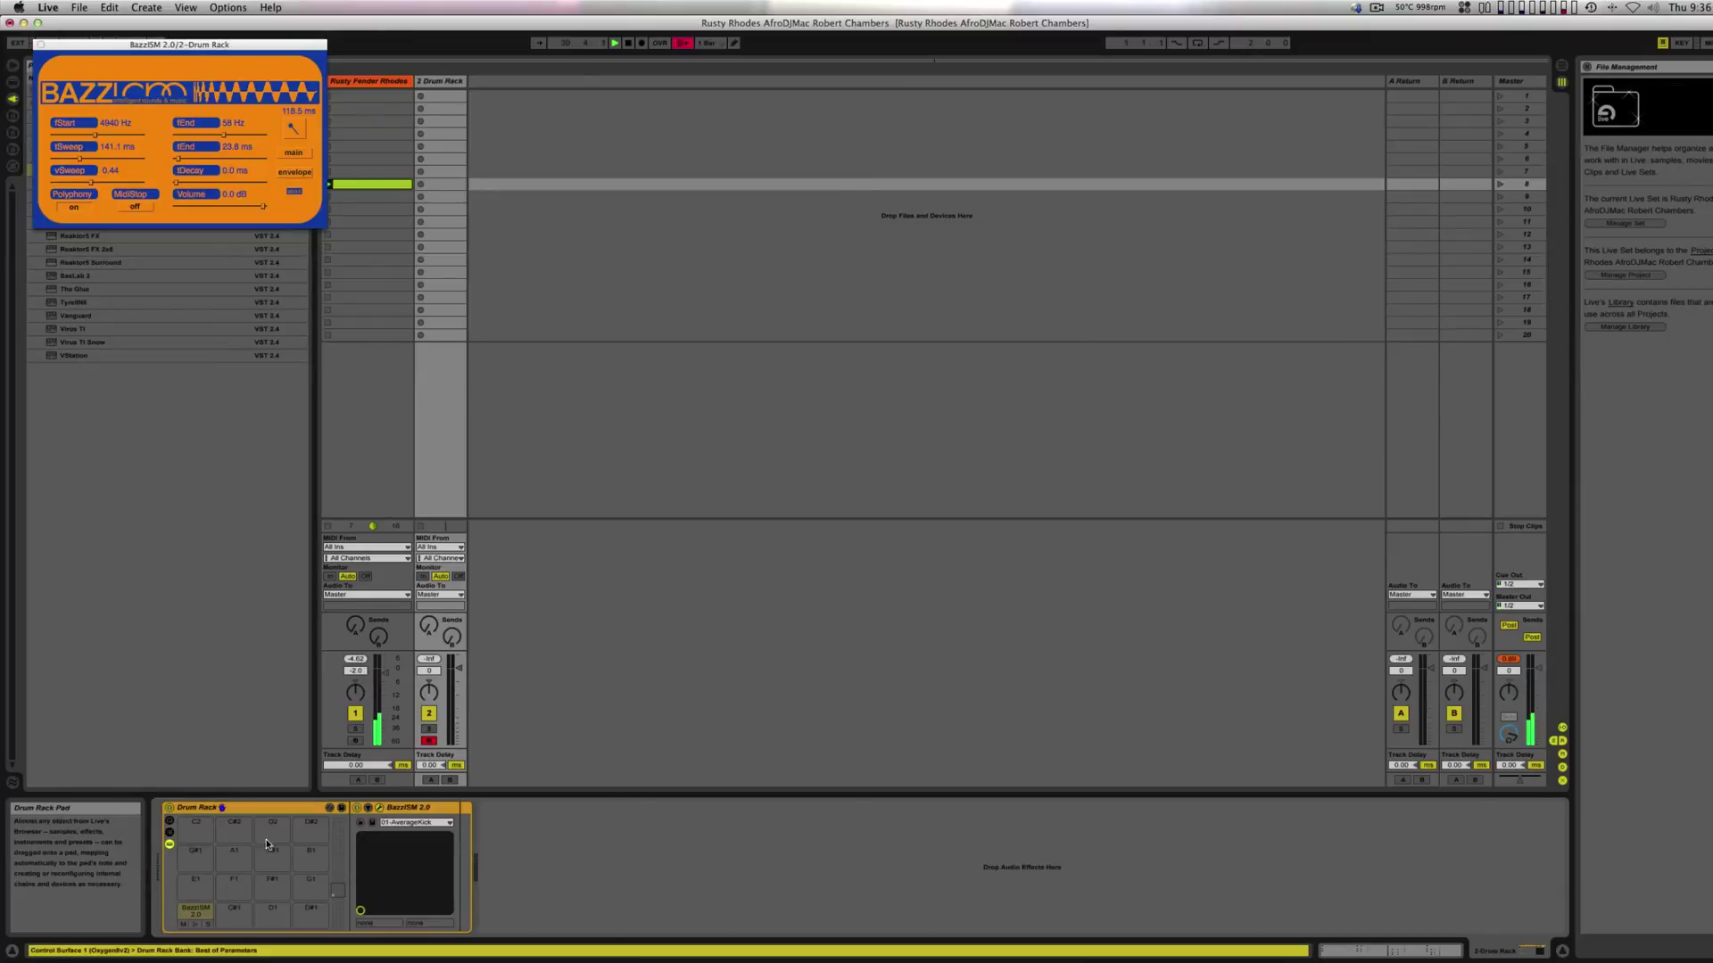
{"action": "left_click", "coordinate": [385, 821]}
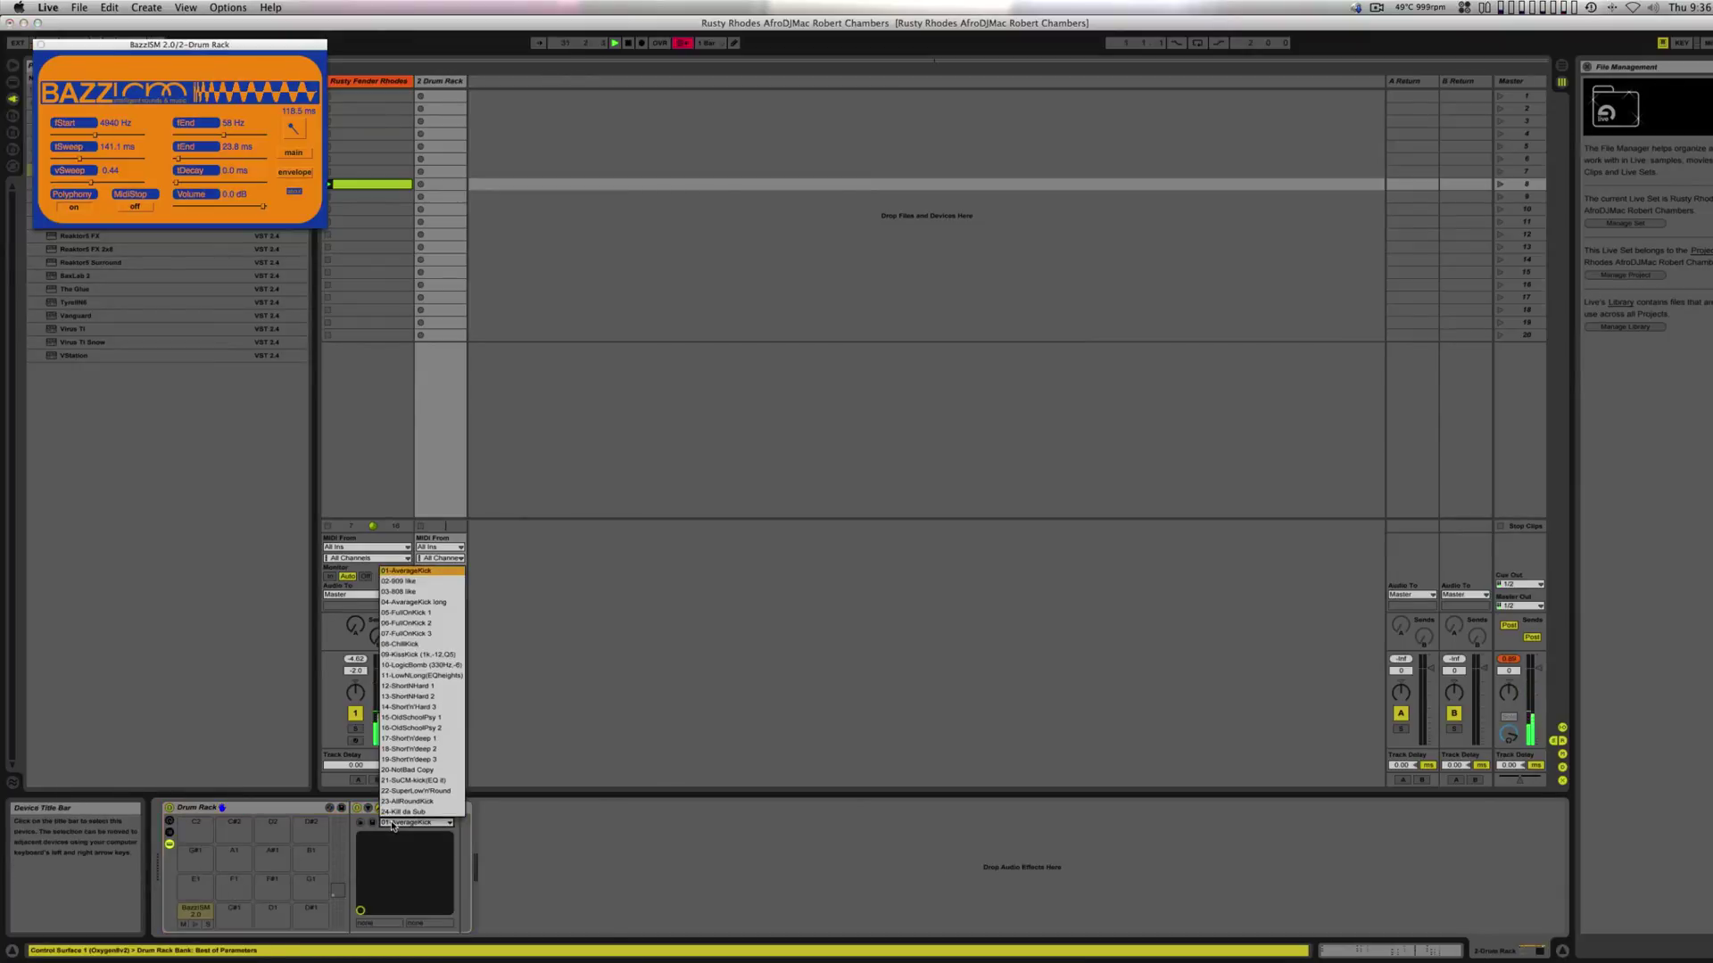
{"action": "left_click", "coordinate": [411, 591]}
- Add an EQ Eight after BazzISM in the Drum Rack and roll off the highs with its fourth band as a low-pass filter
{"action": "left_click", "coordinate": [12, 81]}
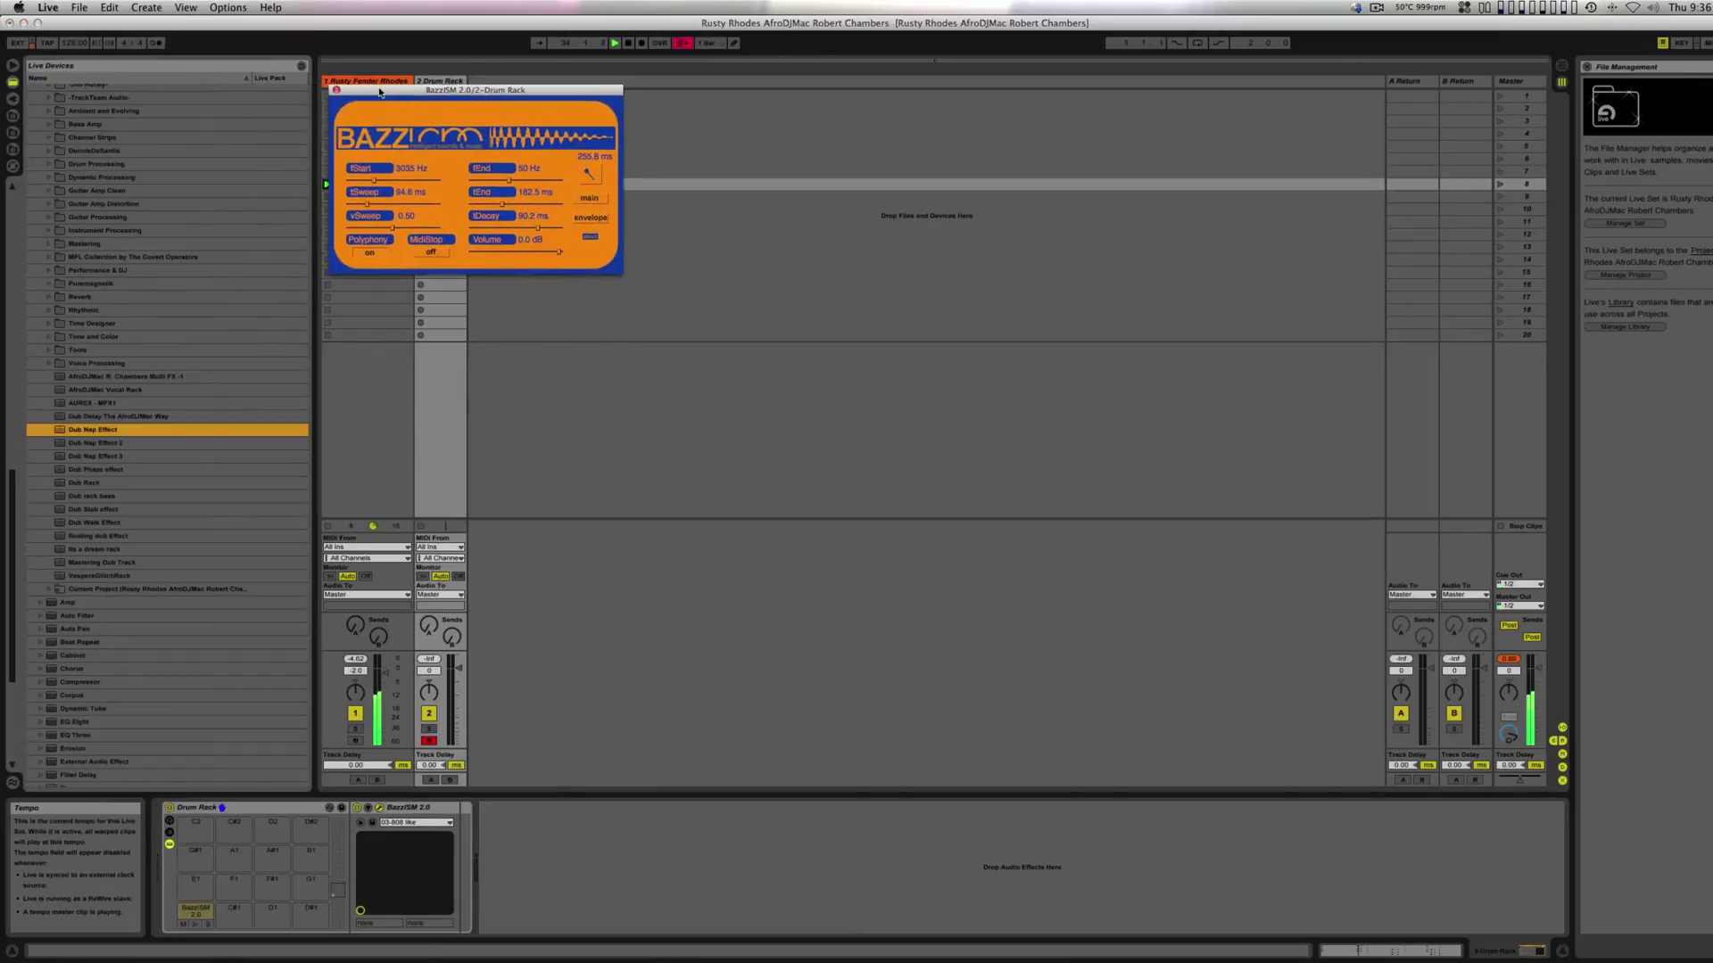
{"action": "left_click", "coordinate": [78, 296]}
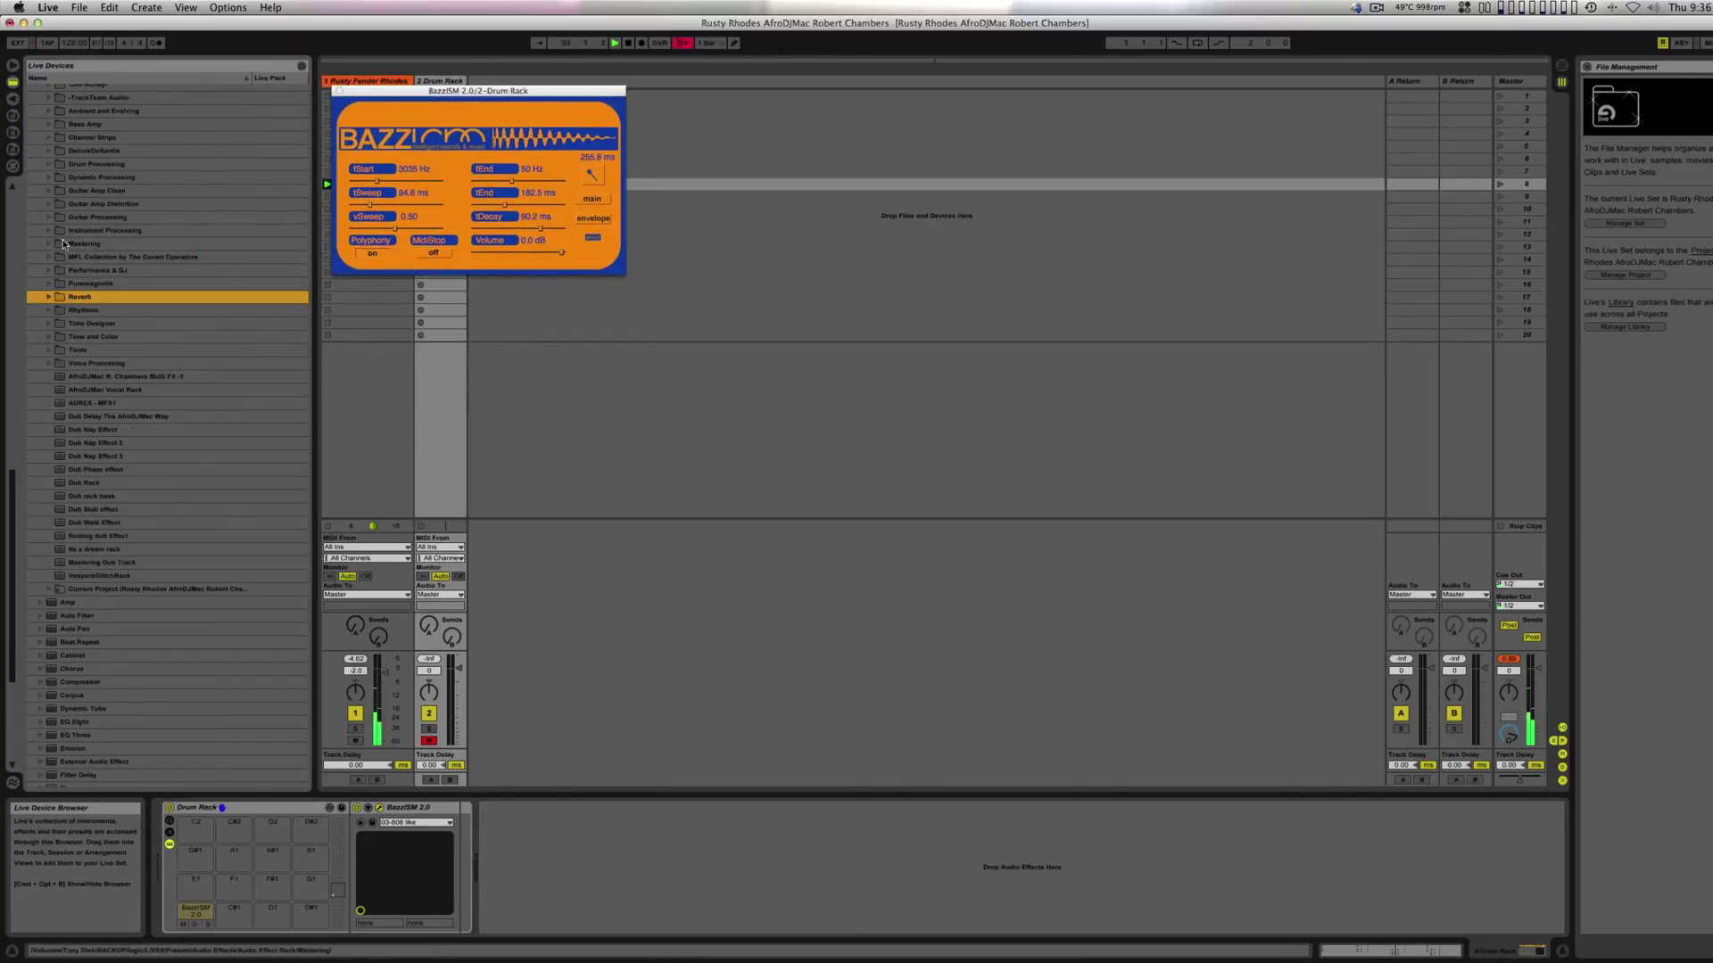
{"action": "scroll", "coordinate": [64, 243], "scroll_direction": "up", "scroll_amount": 5}
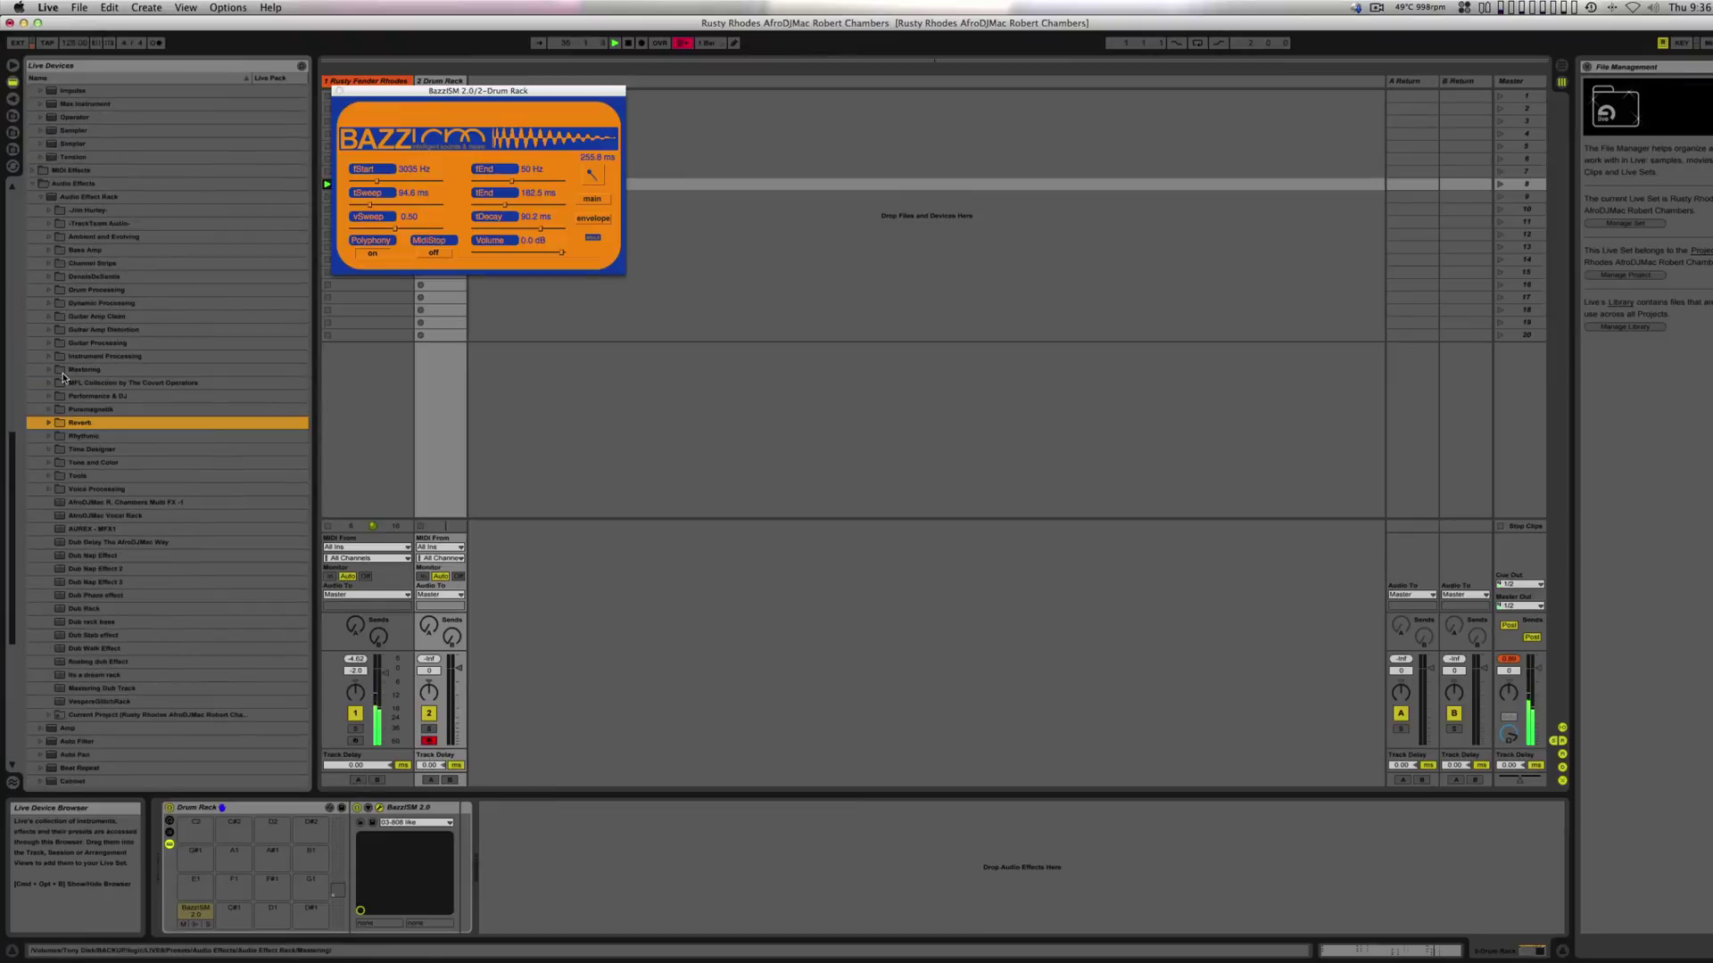
{"action": "scroll", "coordinate": [67, 460], "scroll_direction": "down", "scroll_amount": 2}
{"action": "scroll", "coordinate": [66, 460], "scroll_direction": "down", "scroll_amount": 14}
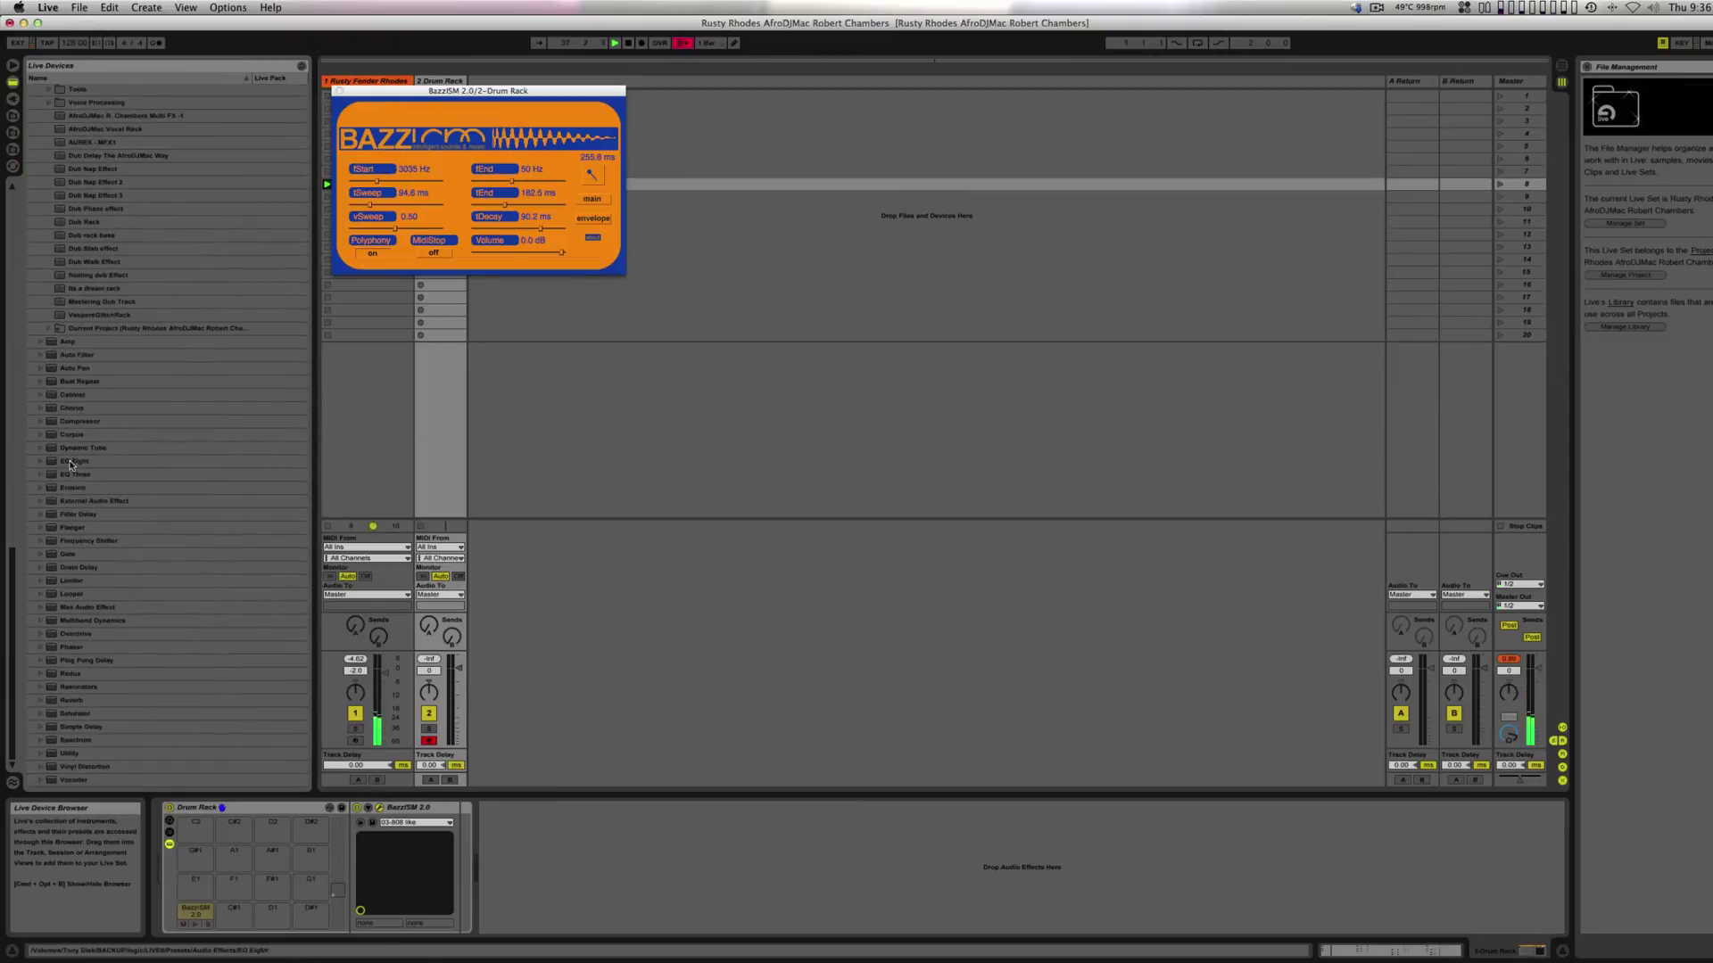
{"action": "left_click", "coordinate": [65, 462]}
{"action": "left_click_drag", "start_coordinate": [65, 465], "coordinate": [434, 852]}
{"action": "left_click_drag", "start_coordinate": [749, 872], "coordinate": [682, 906]}
{"action": "left_click", "coordinate": [628, 925]}
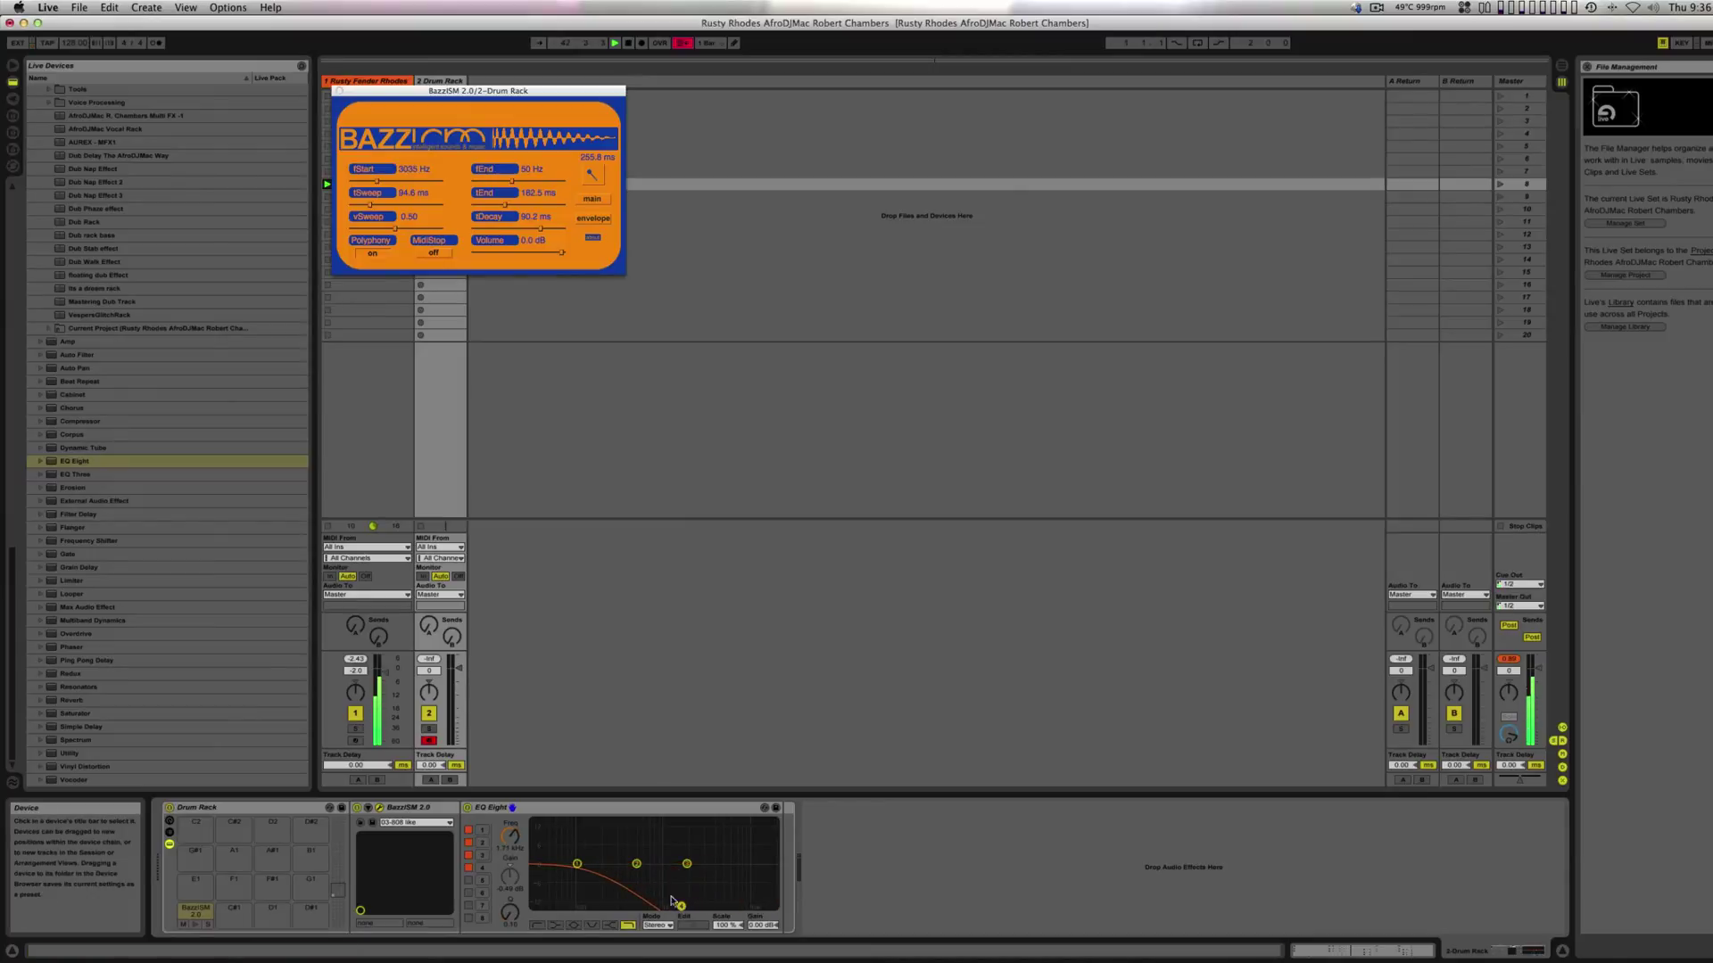
- Create and launch a clip in the Drum Rack track's eighth slot with a BazzISM kick note on each of the four beats
{"action": "left_click_drag", "start_coordinate": [458, 91], "coordinate": [667, 119]}
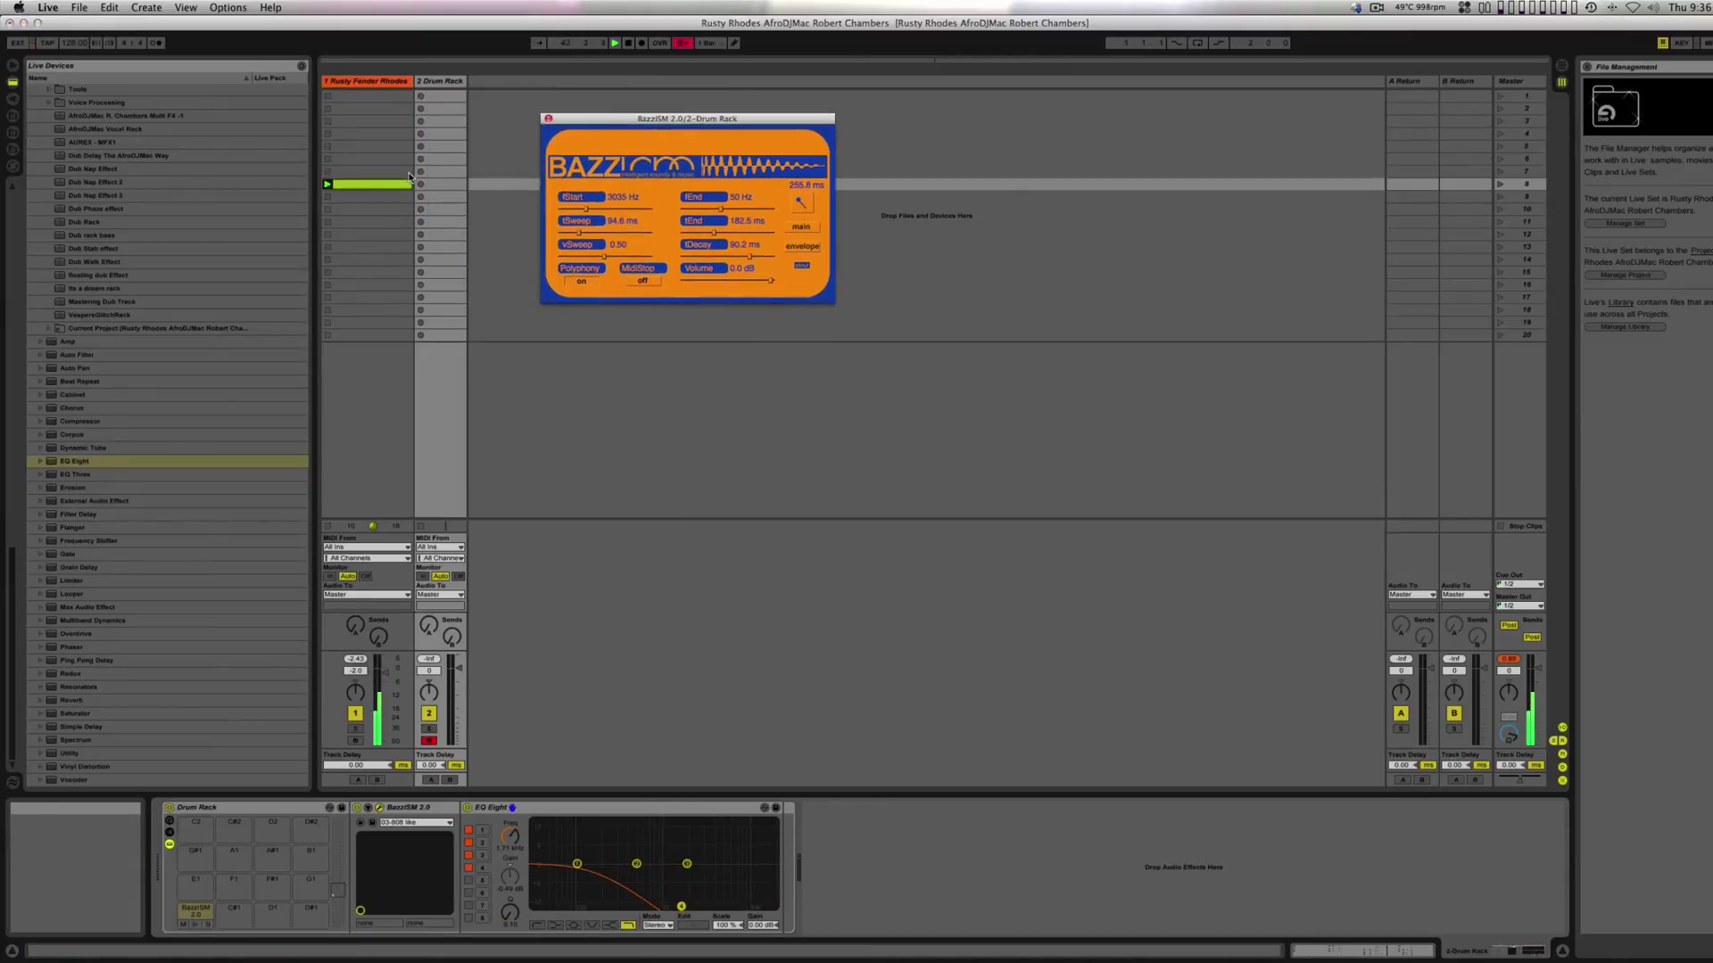
{"action": "double_click", "coordinate": [435, 183]}
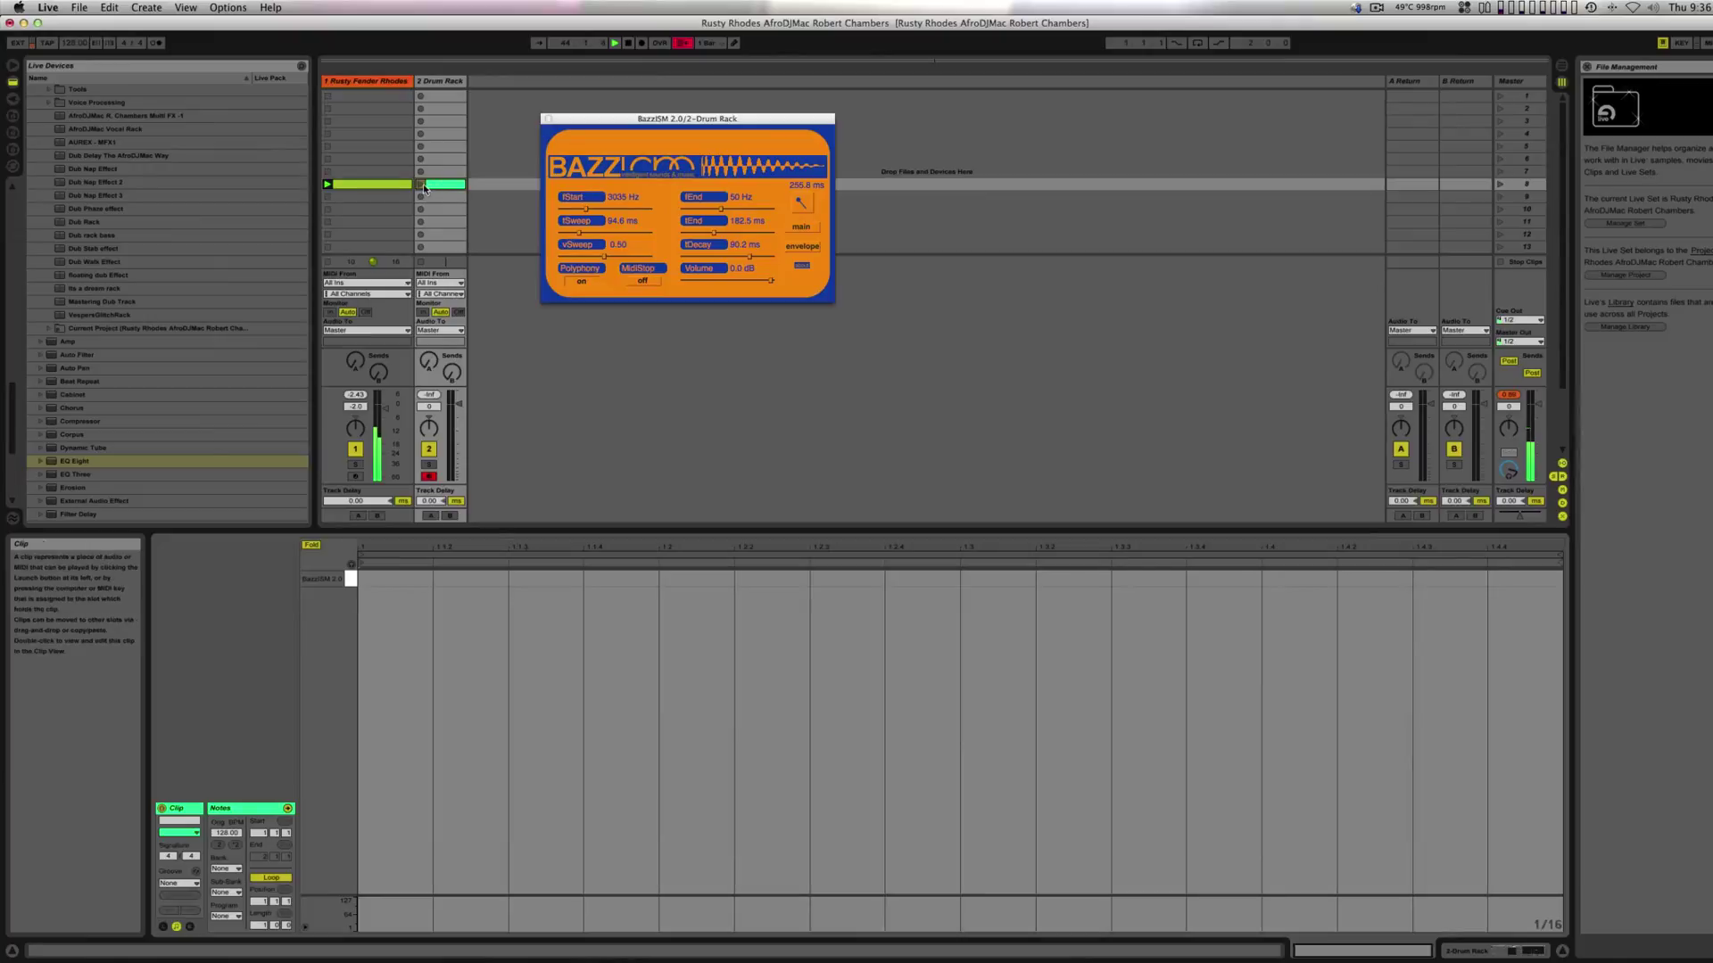
{"action": "double_click", "coordinate": [389, 580]}
{"action": "left_click", "coordinate": [721, 580]}
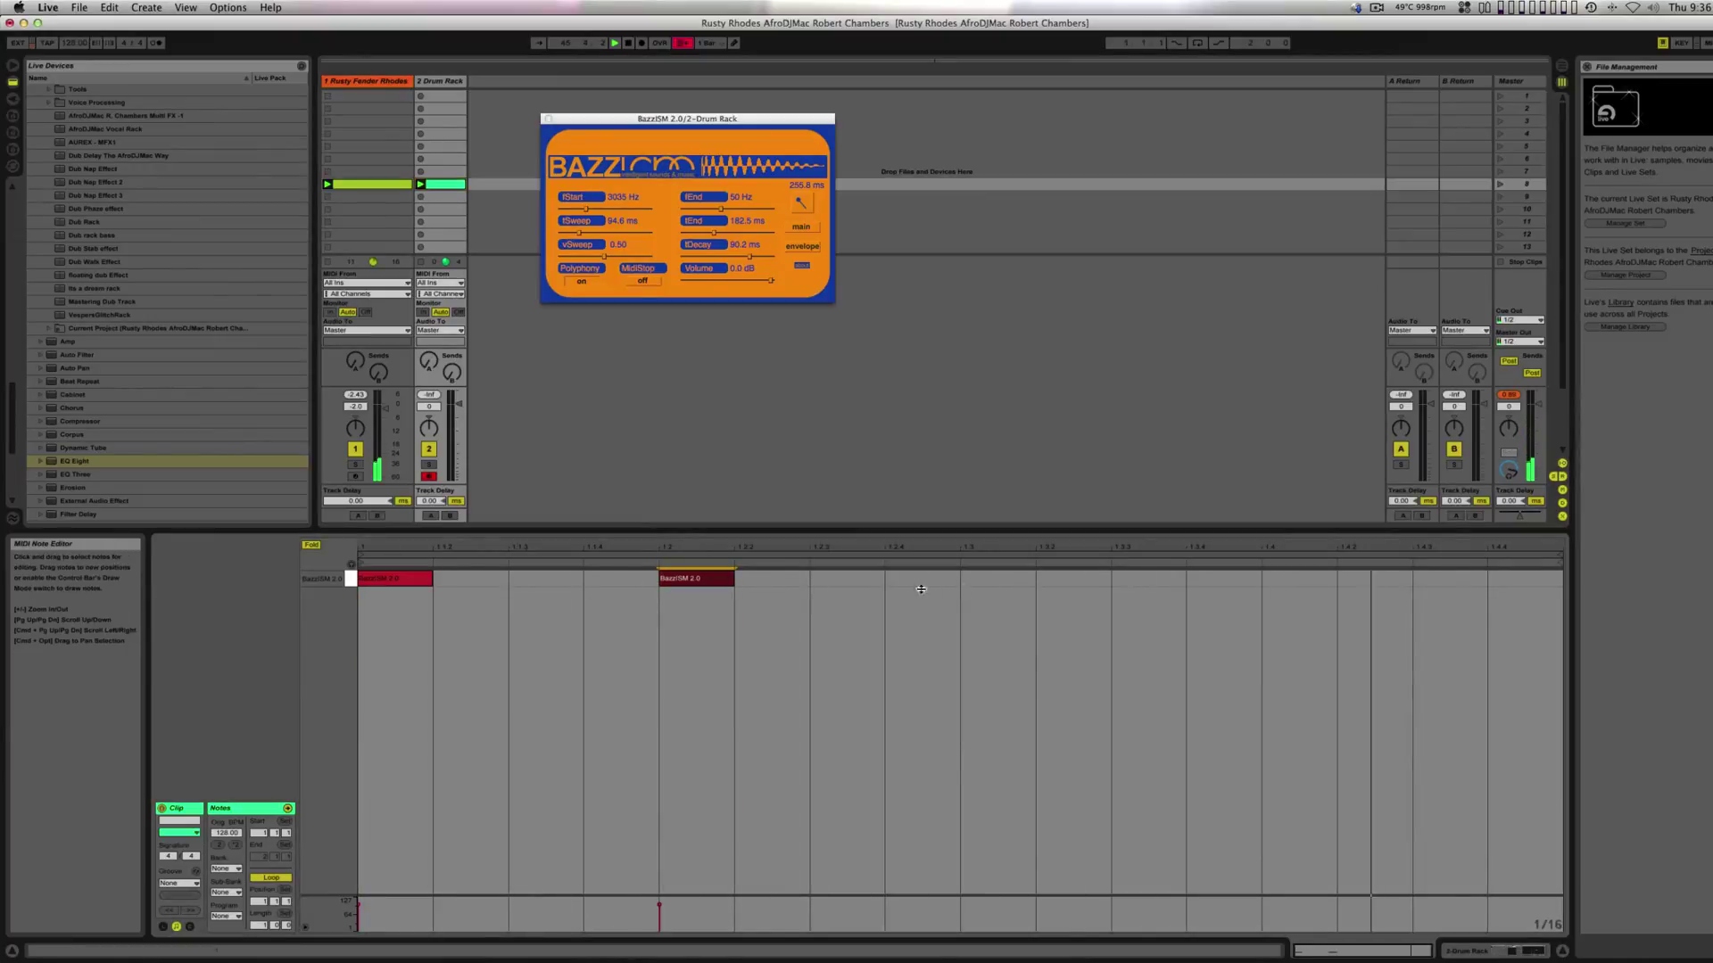
{"action": "left_click", "coordinate": [1003, 579]}
{"action": "left_click", "coordinate": [1285, 578]}
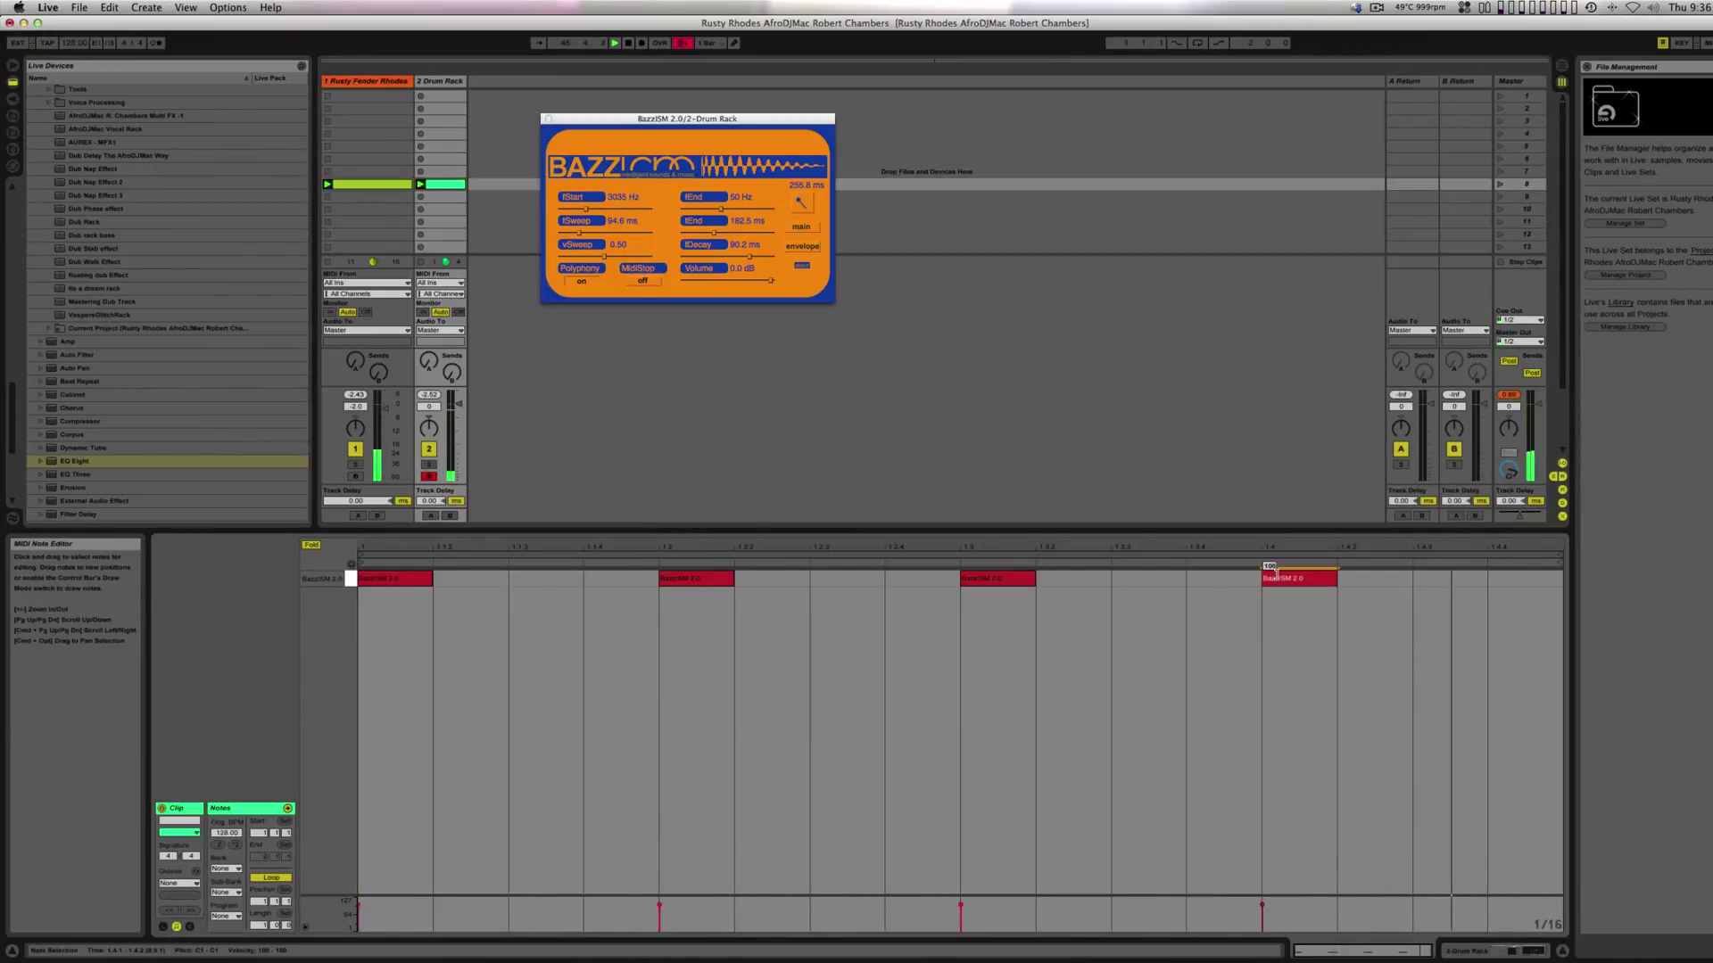
- Boost the kick's EQ Eight slightly on its first and second bands and move the low-pass cutoff lower
{"action": "left_click", "coordinate": [1514, 950]}
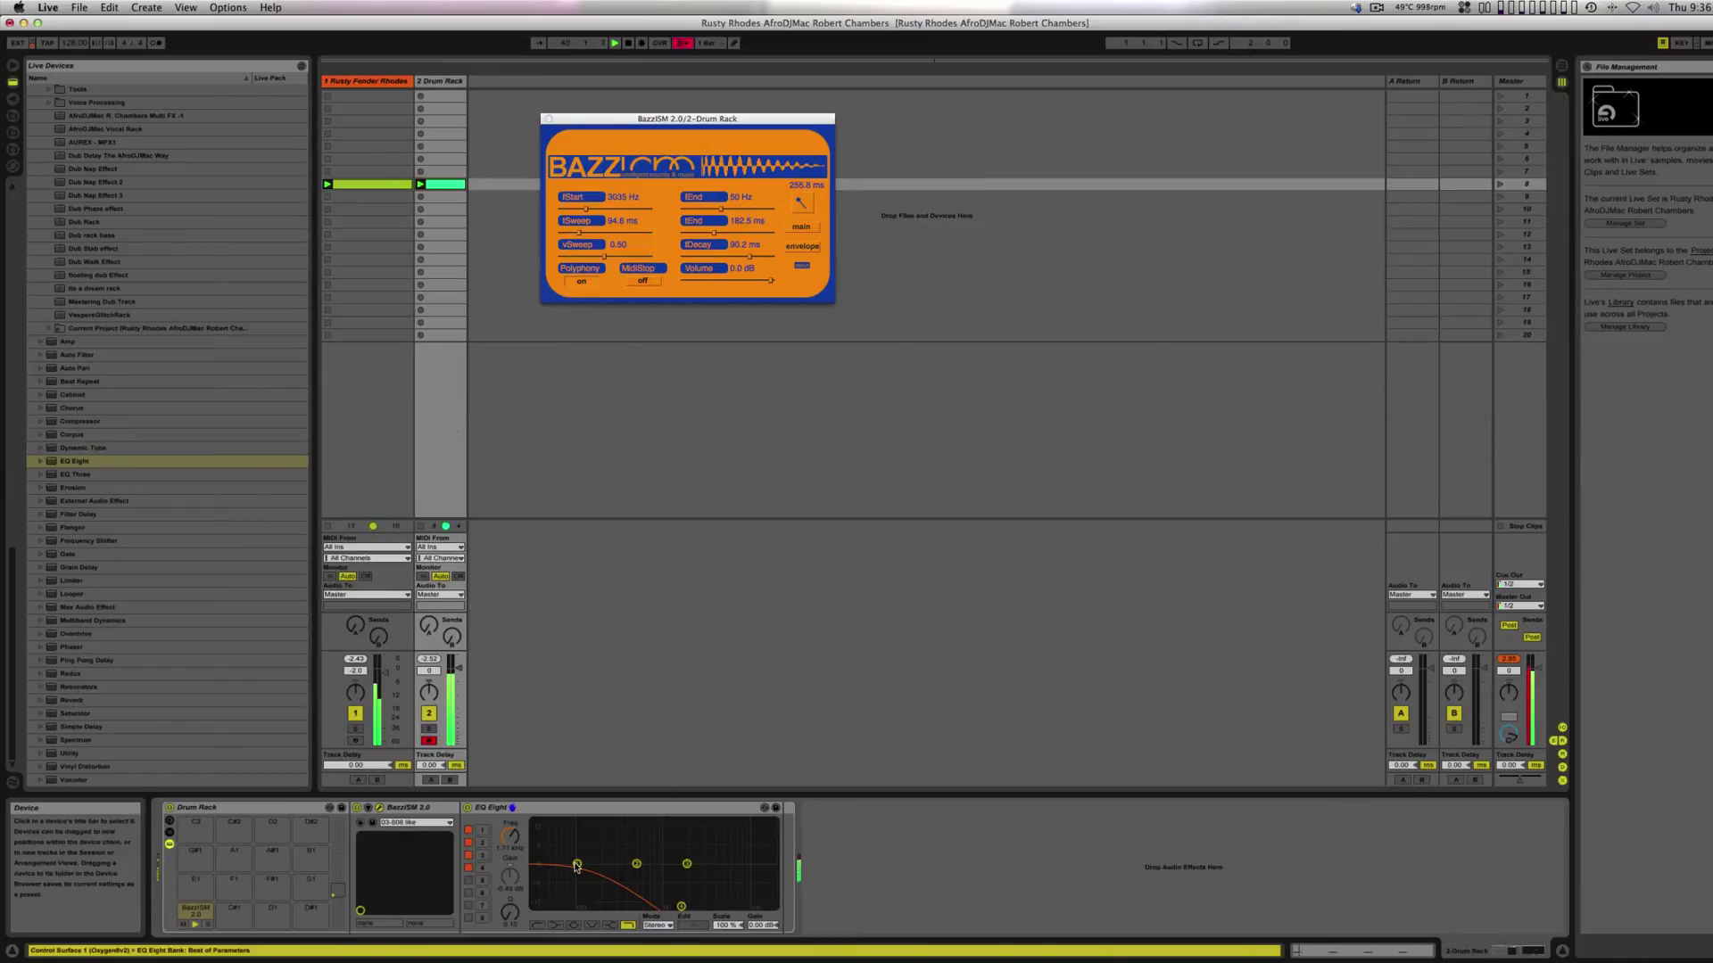
{"action": "left_click_drag", "start_coordinate": [576, 865], "coordinate": [562, 861]}
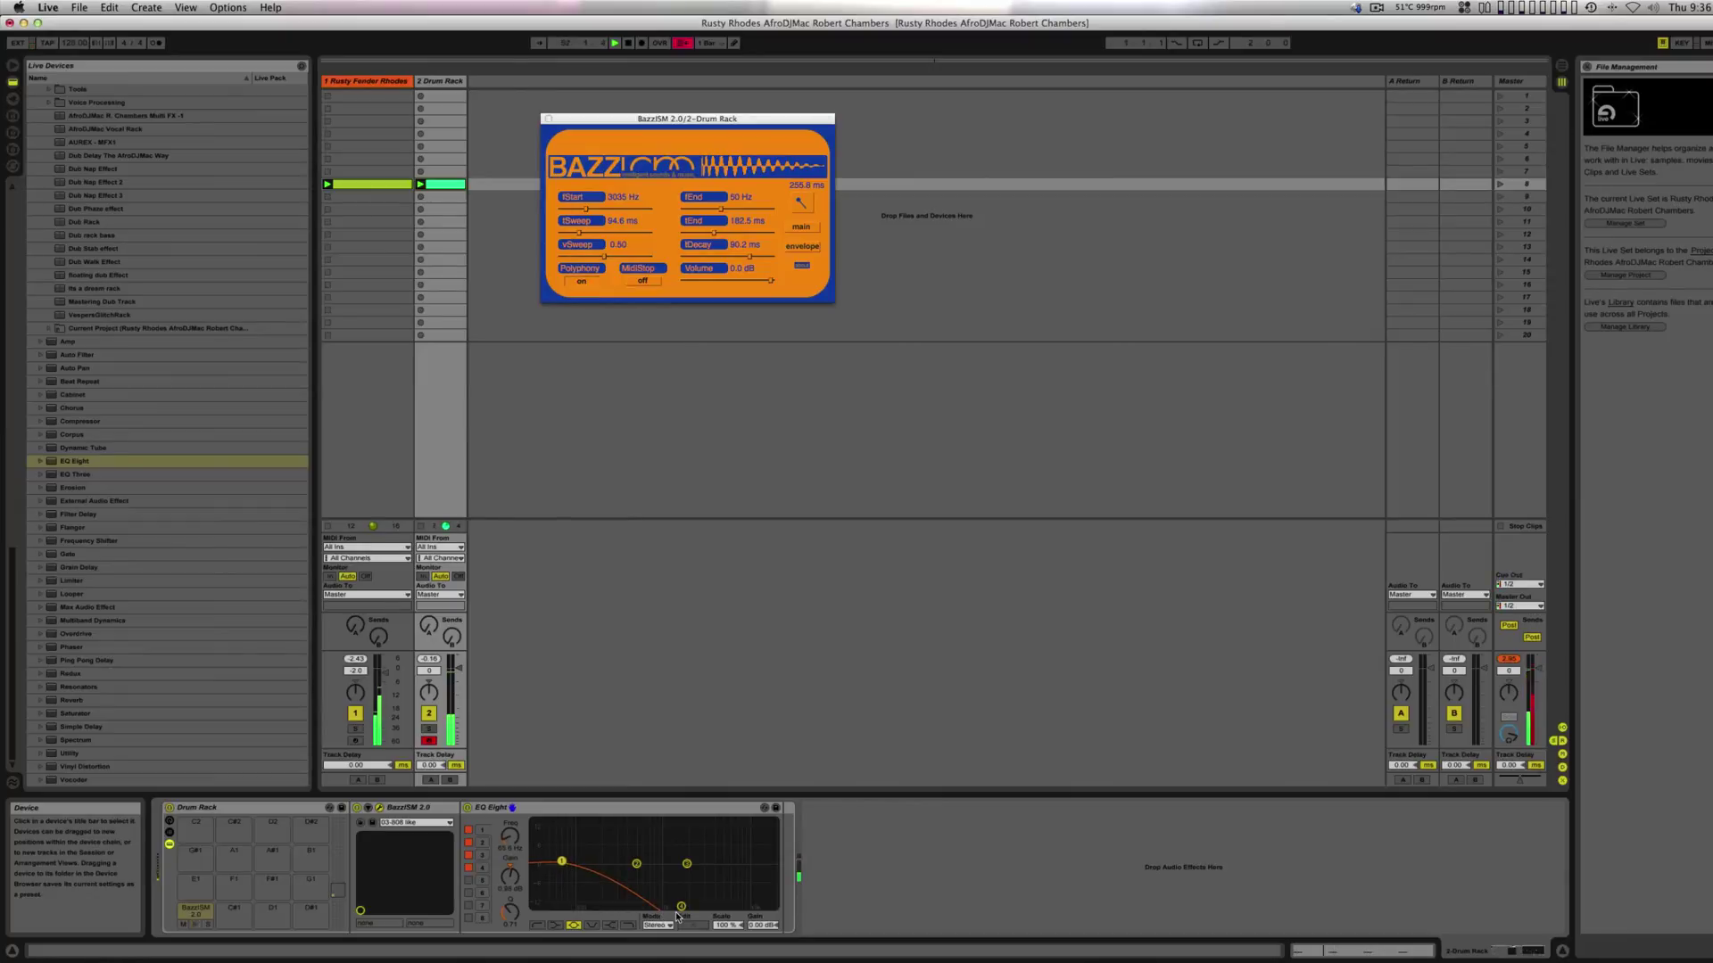
{"action": "left_click_drag", "start_coordinate": [682, 908], "coordinate": [638, 853]}
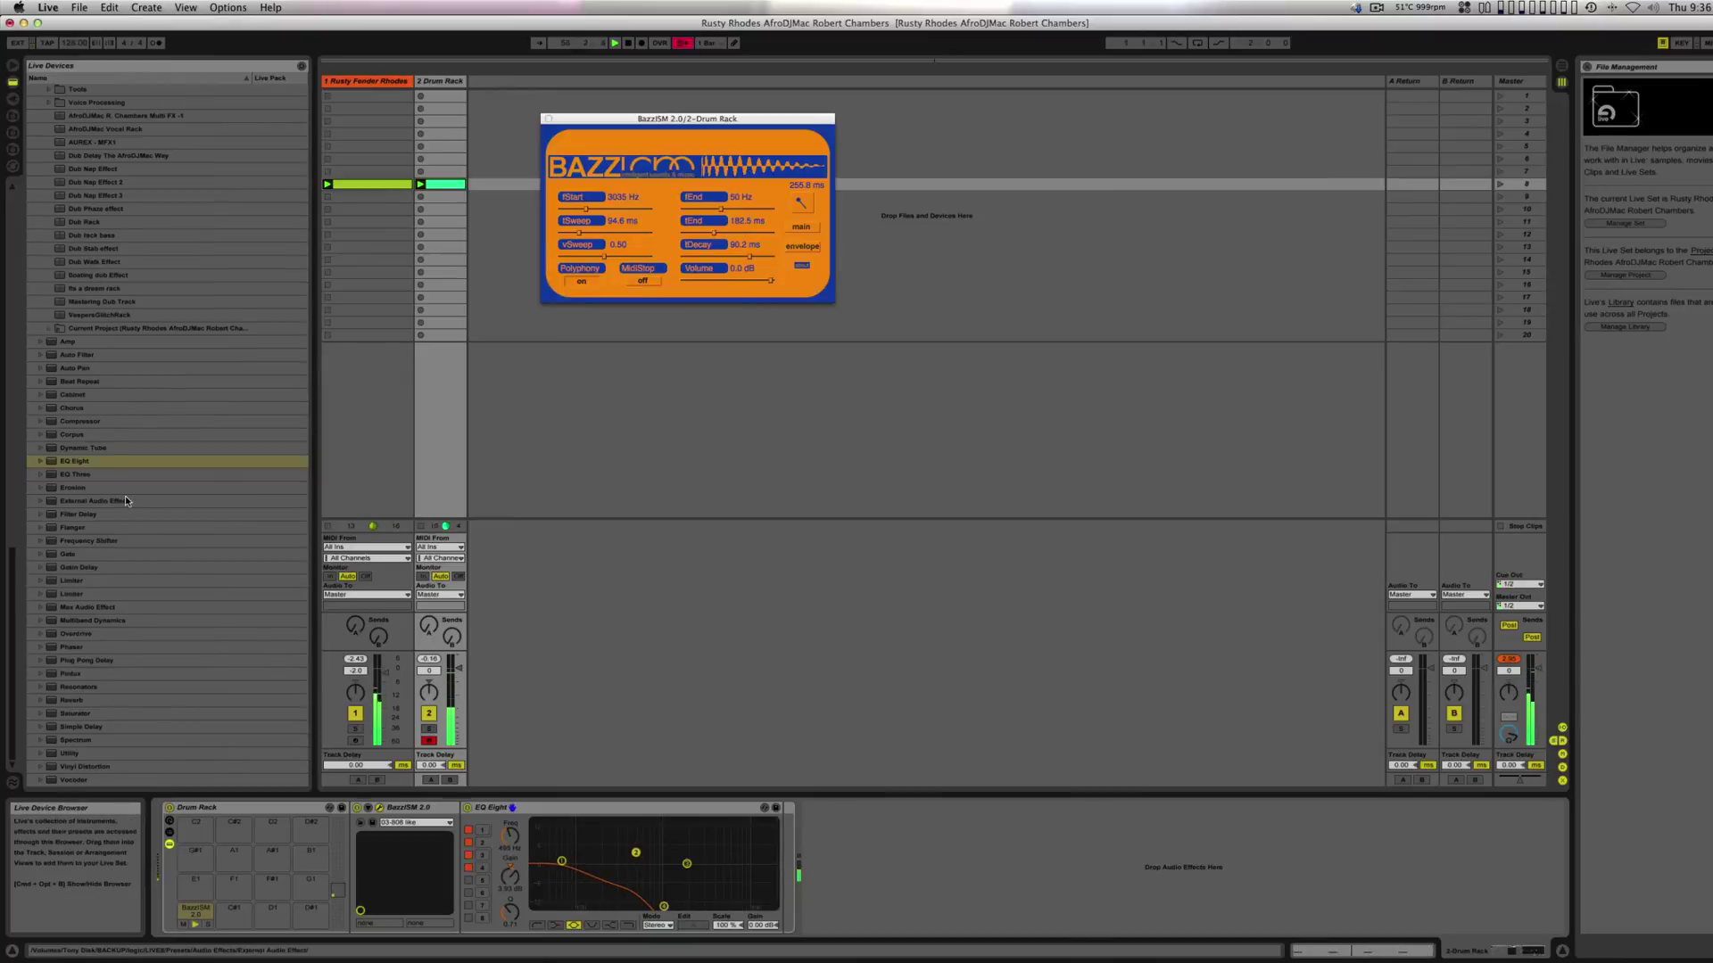
- Load the Tony mastering 2 rack from the Mastering audio effect racks onto the Master track
{"action": "scroll", "coordinate": [125, 495], "scroll_direction": "up", "scroll_amount": 10}
{"action": "scroll", "coordinate": [124, 496], "scroll_direction": "up", "scroll_amount": 5}
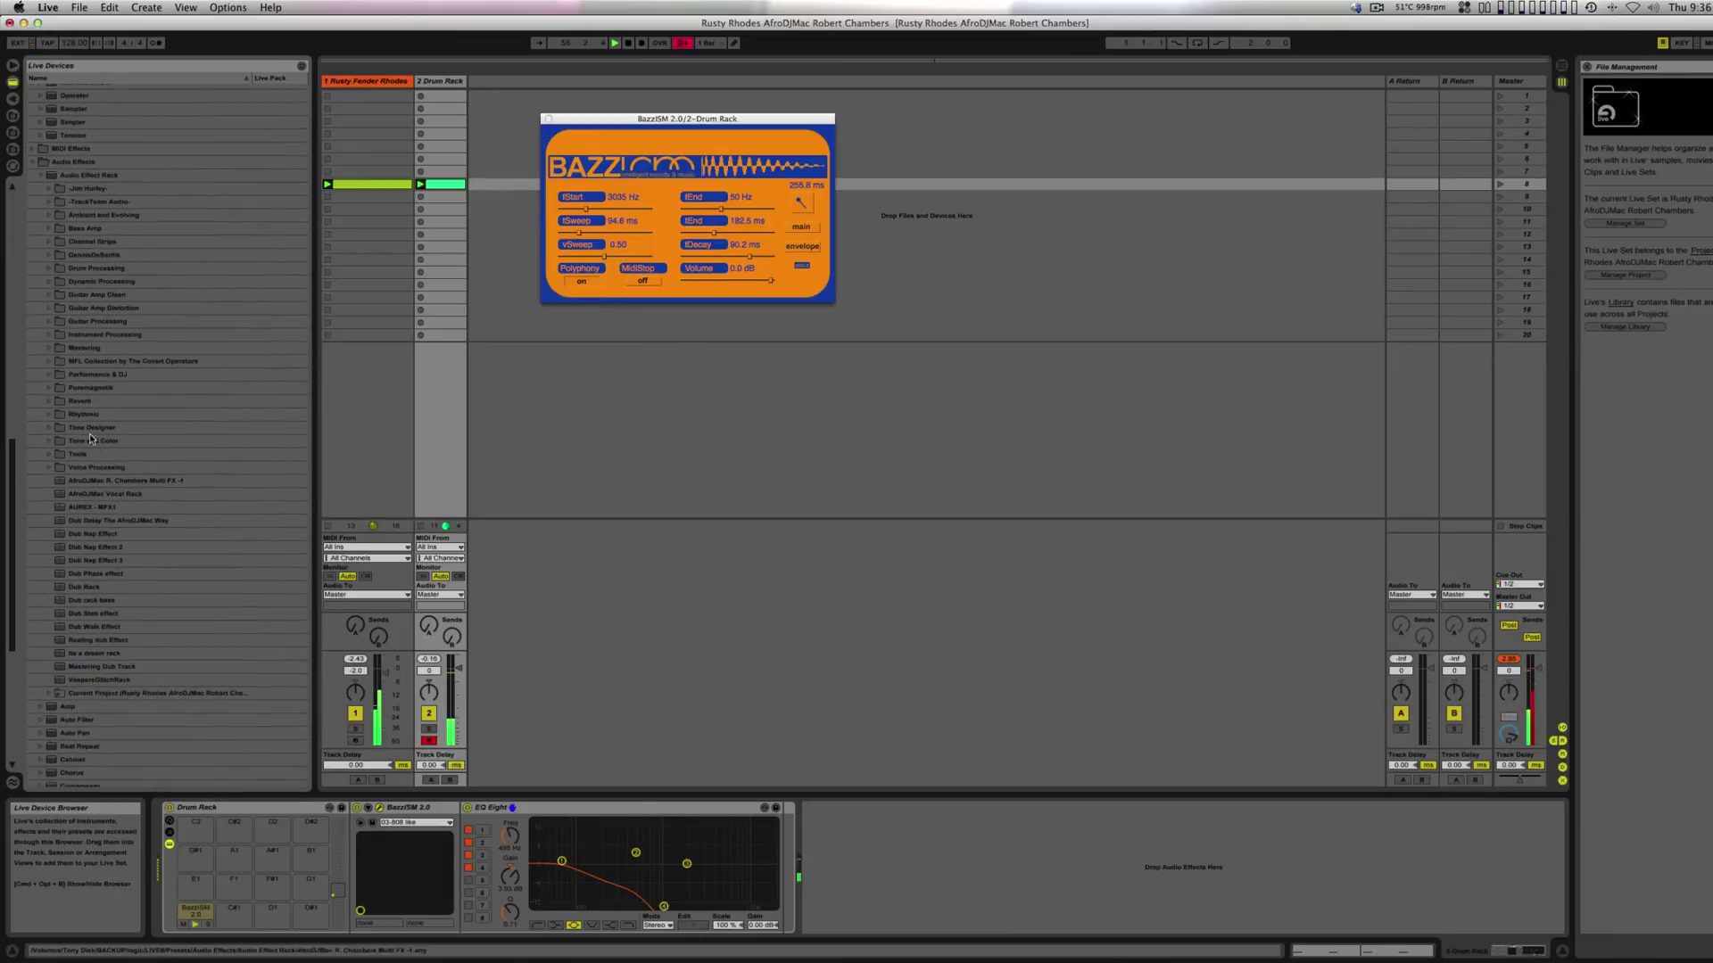
{"action": "left_click", "coordinate": [51, 351]}
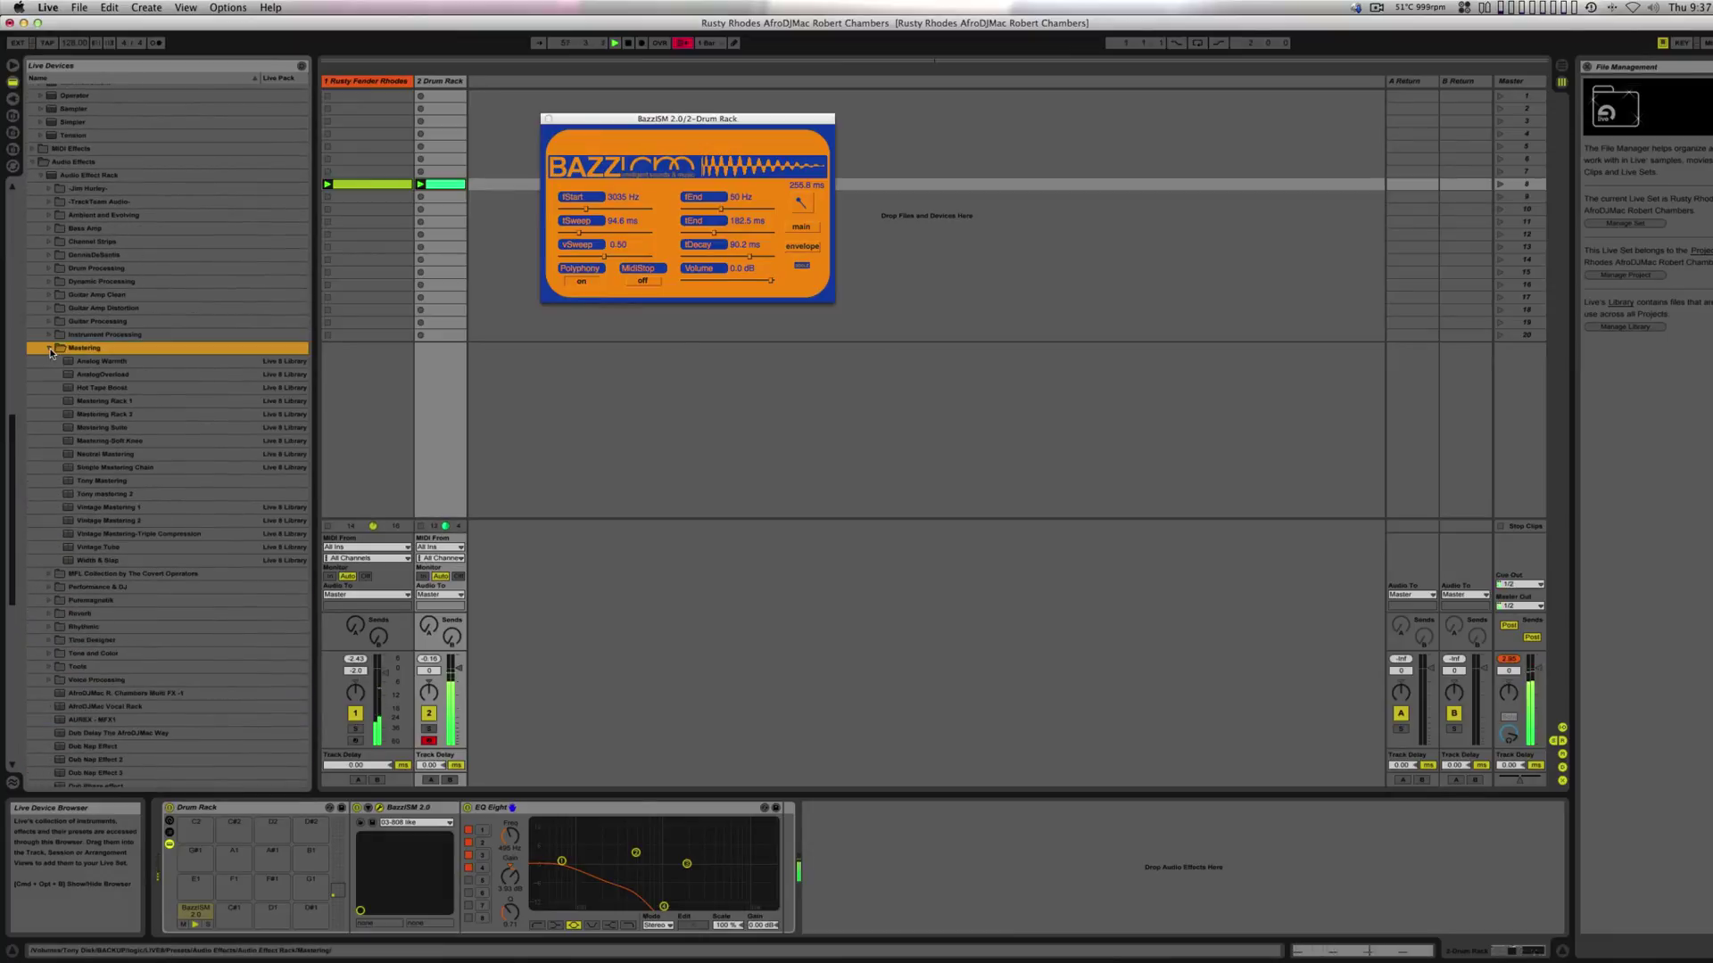
{"action": "left_click", "coordinate": [155, 497]}
{"action": "left_click_drag", "start_coordinate": [155, 499], "coordinate": [1124, 214]}
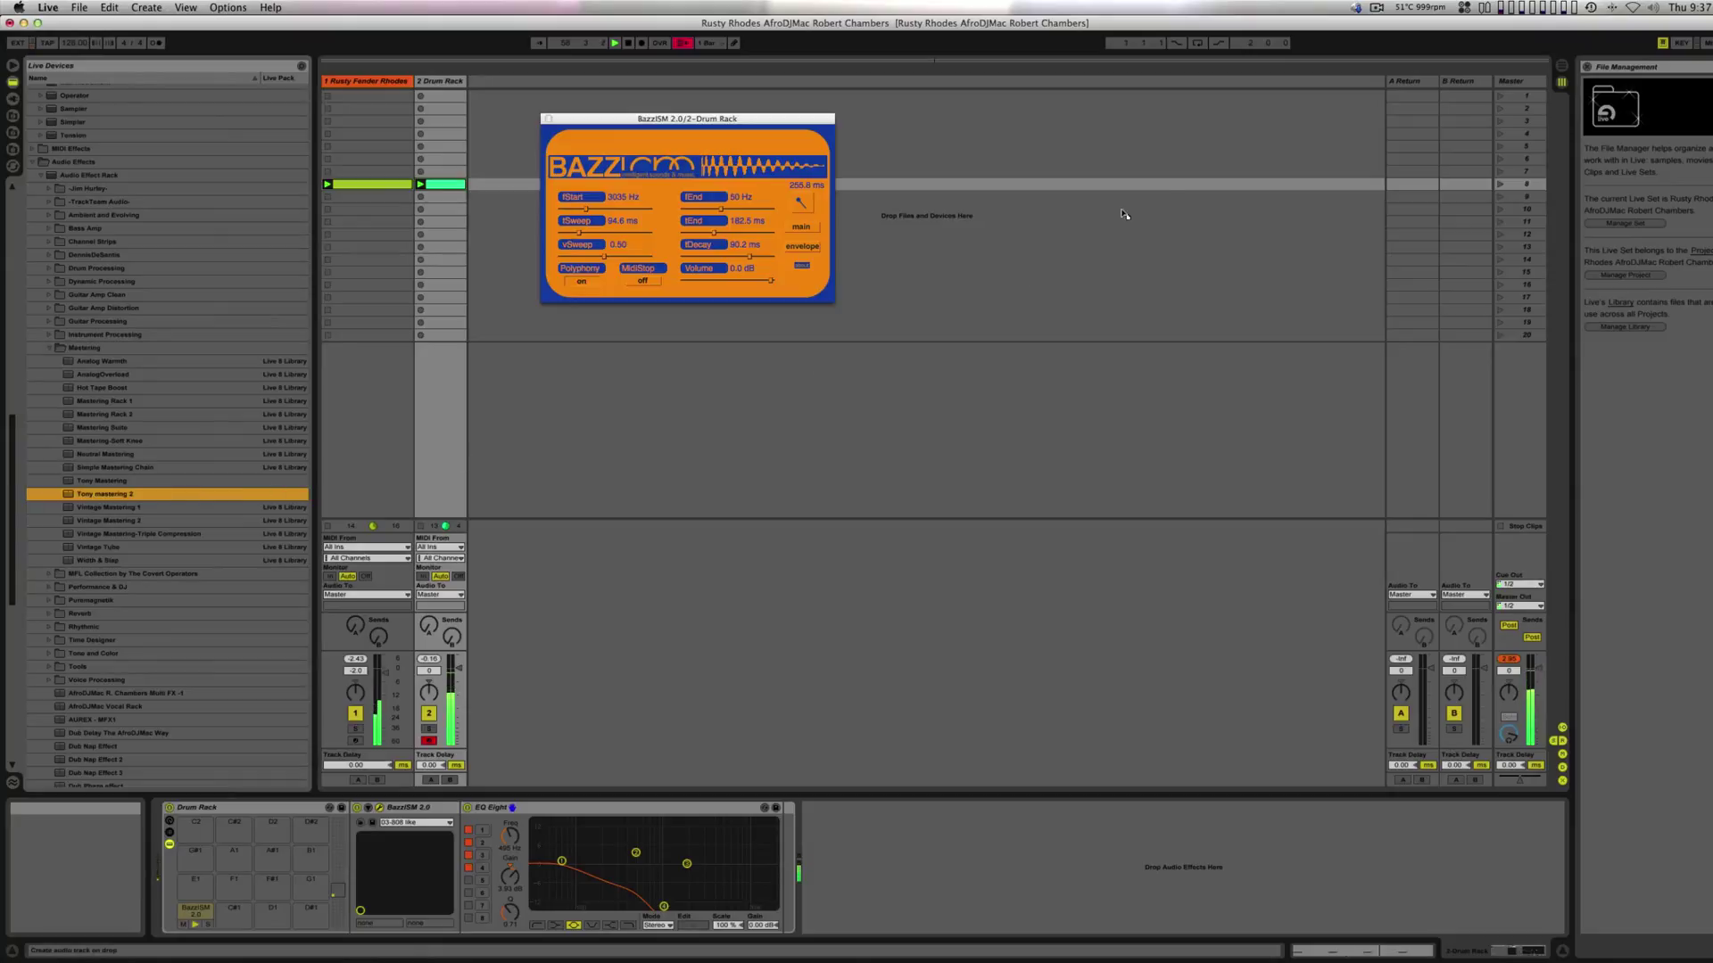
{"action": "left_click_drag", "start_coordinate": [1380, 107], "coordinate": [1516, 267]}
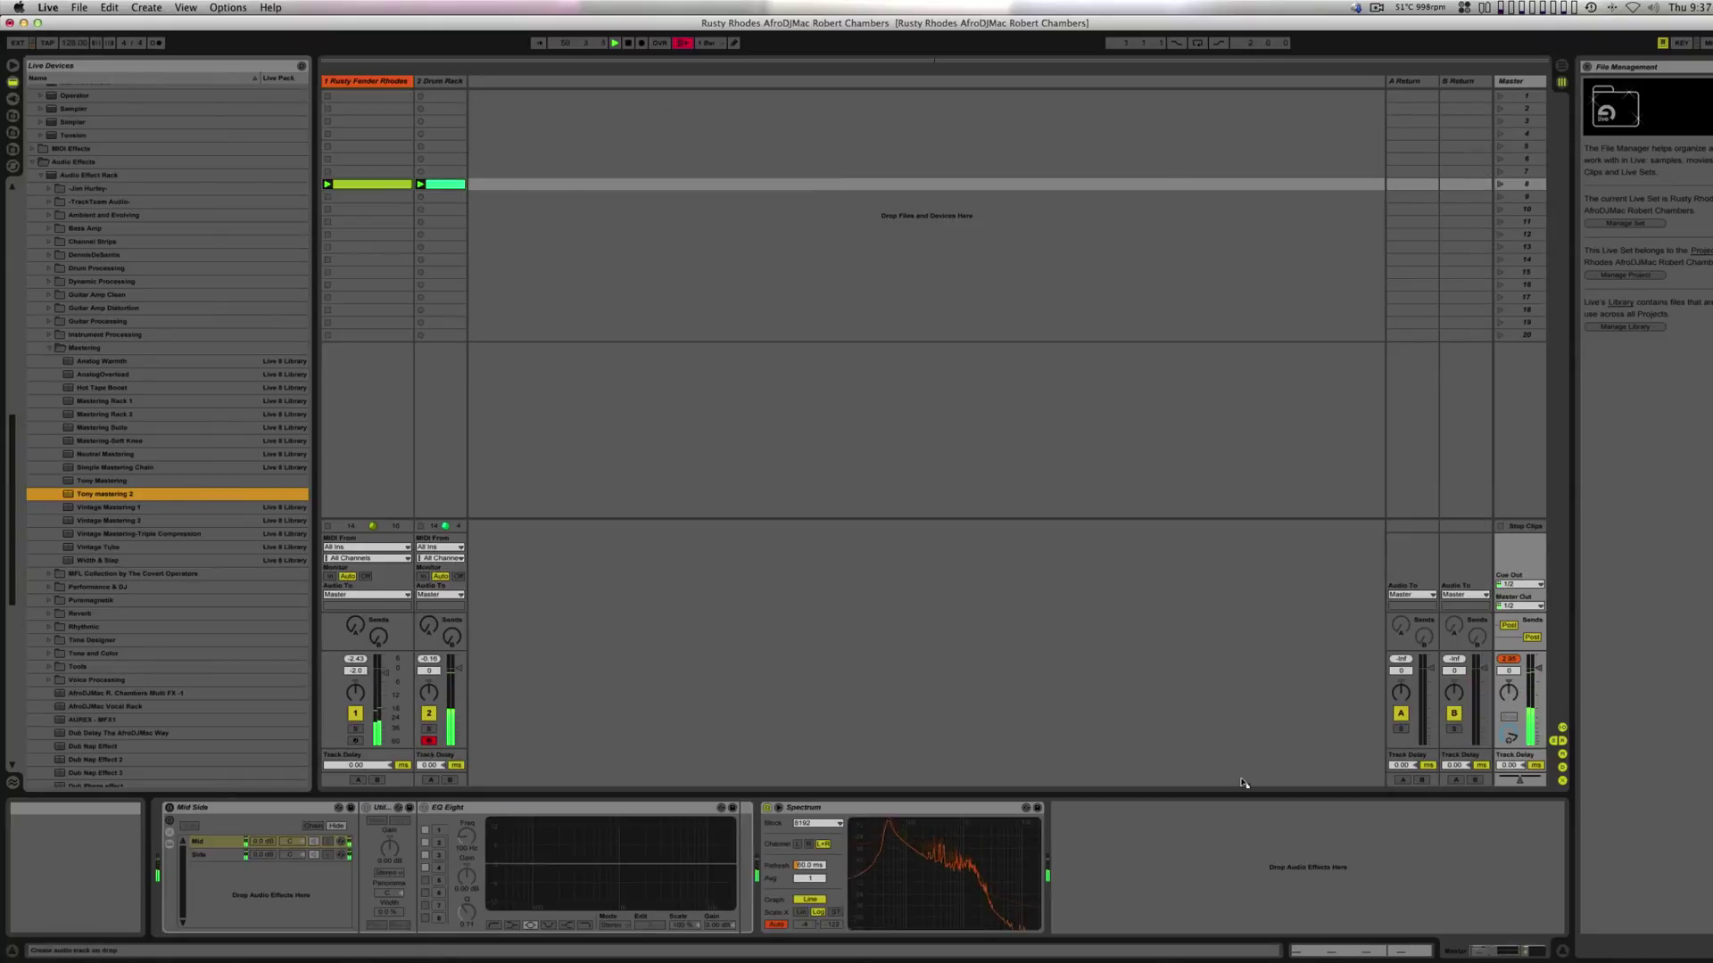
- Place the Tony mastering 2 rack after Spectrum on the Master track and delete the Mid Side rack with its EQ Eight
{"action": "left_click_drag", "start_coordinate": [1162, 891], "coordinate": [1163, 890]}
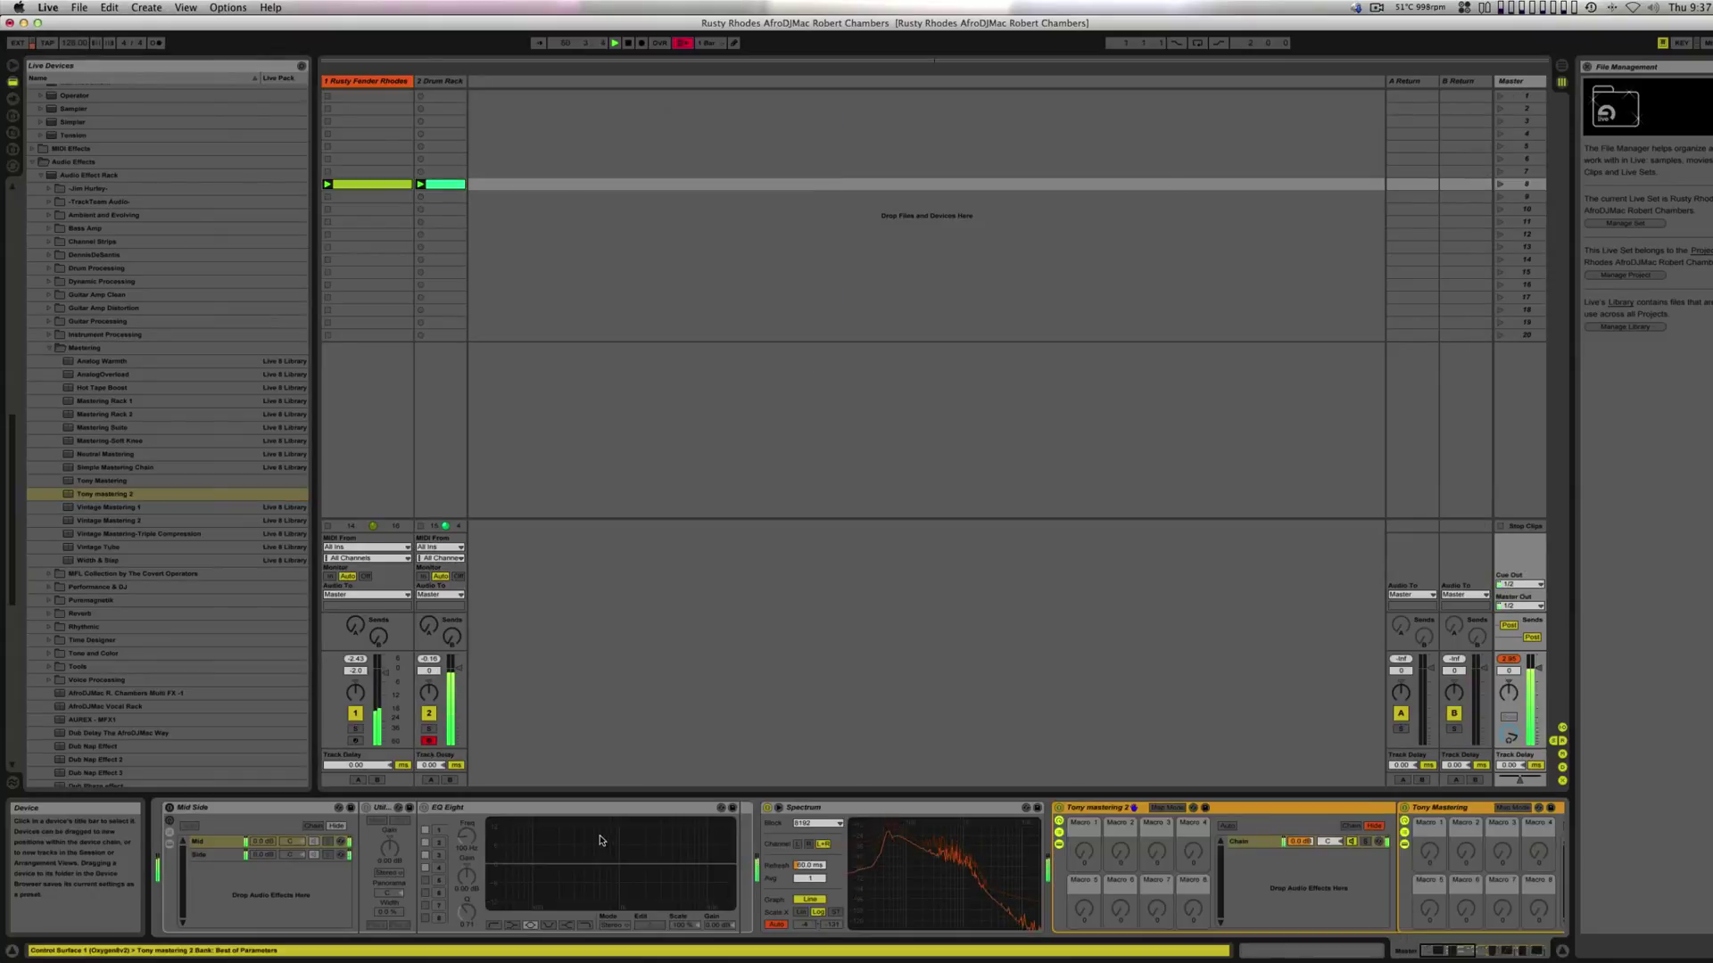
{"action": "left_click", "coordinate": [477, 808]}
{"action": "left_click", "coordinate": [250, 812], "text": "shift"}
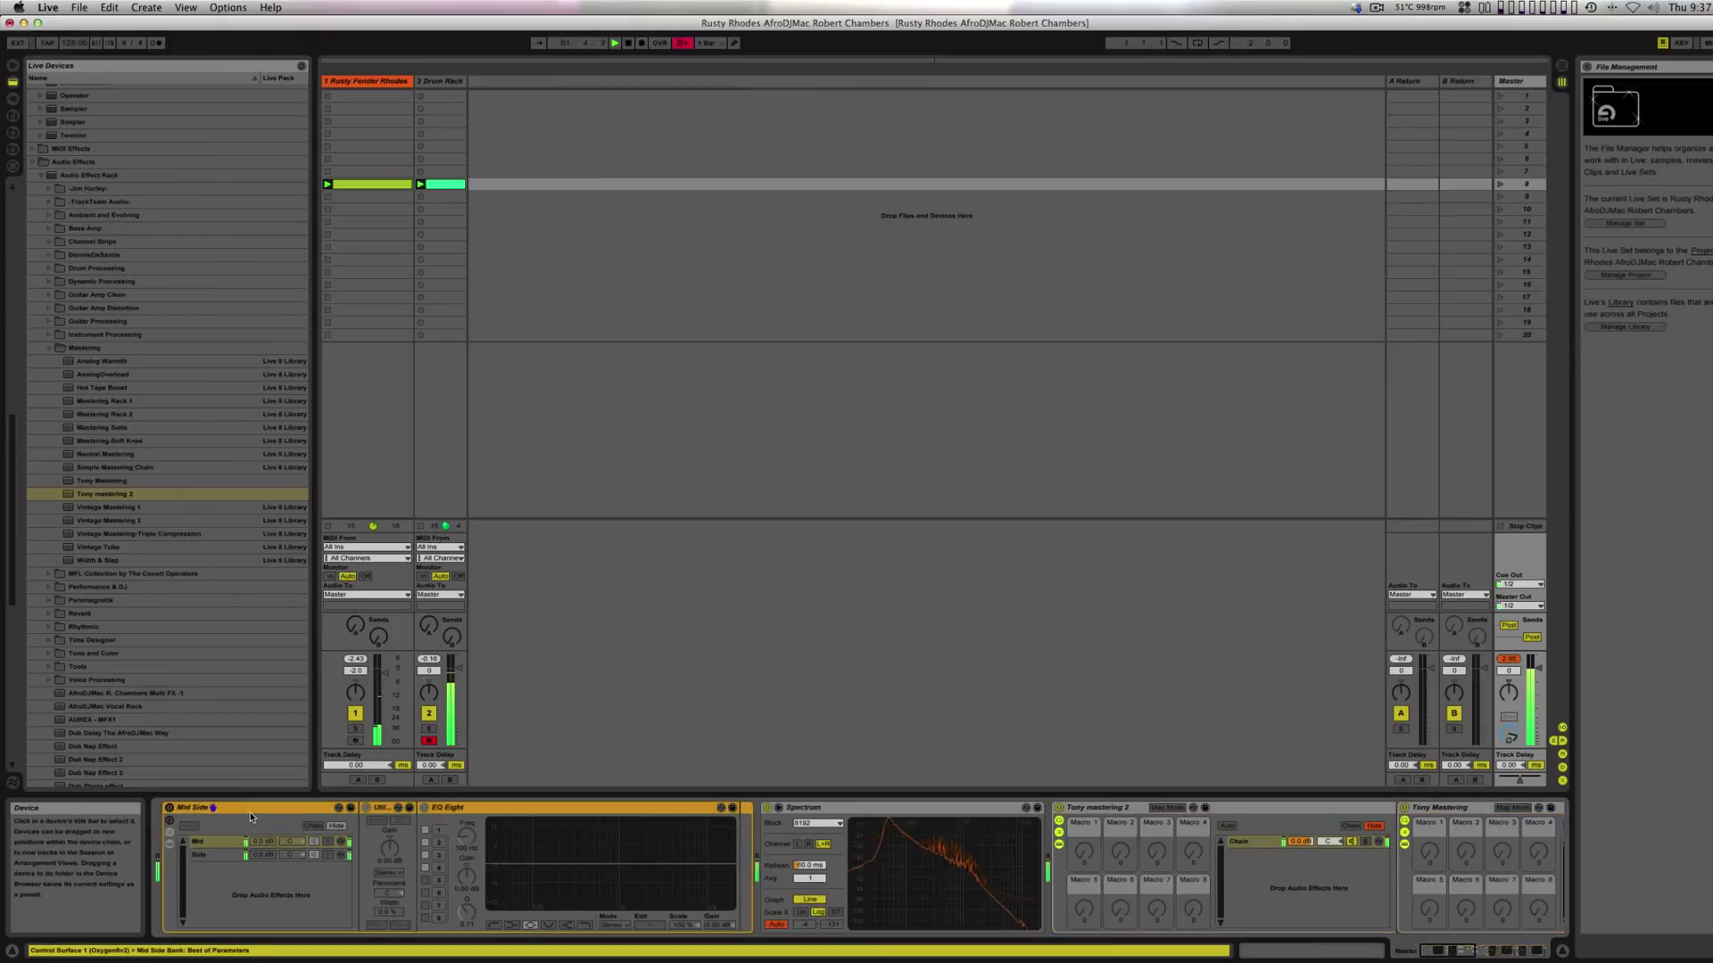
{"action": "key", "text": "Delete"}
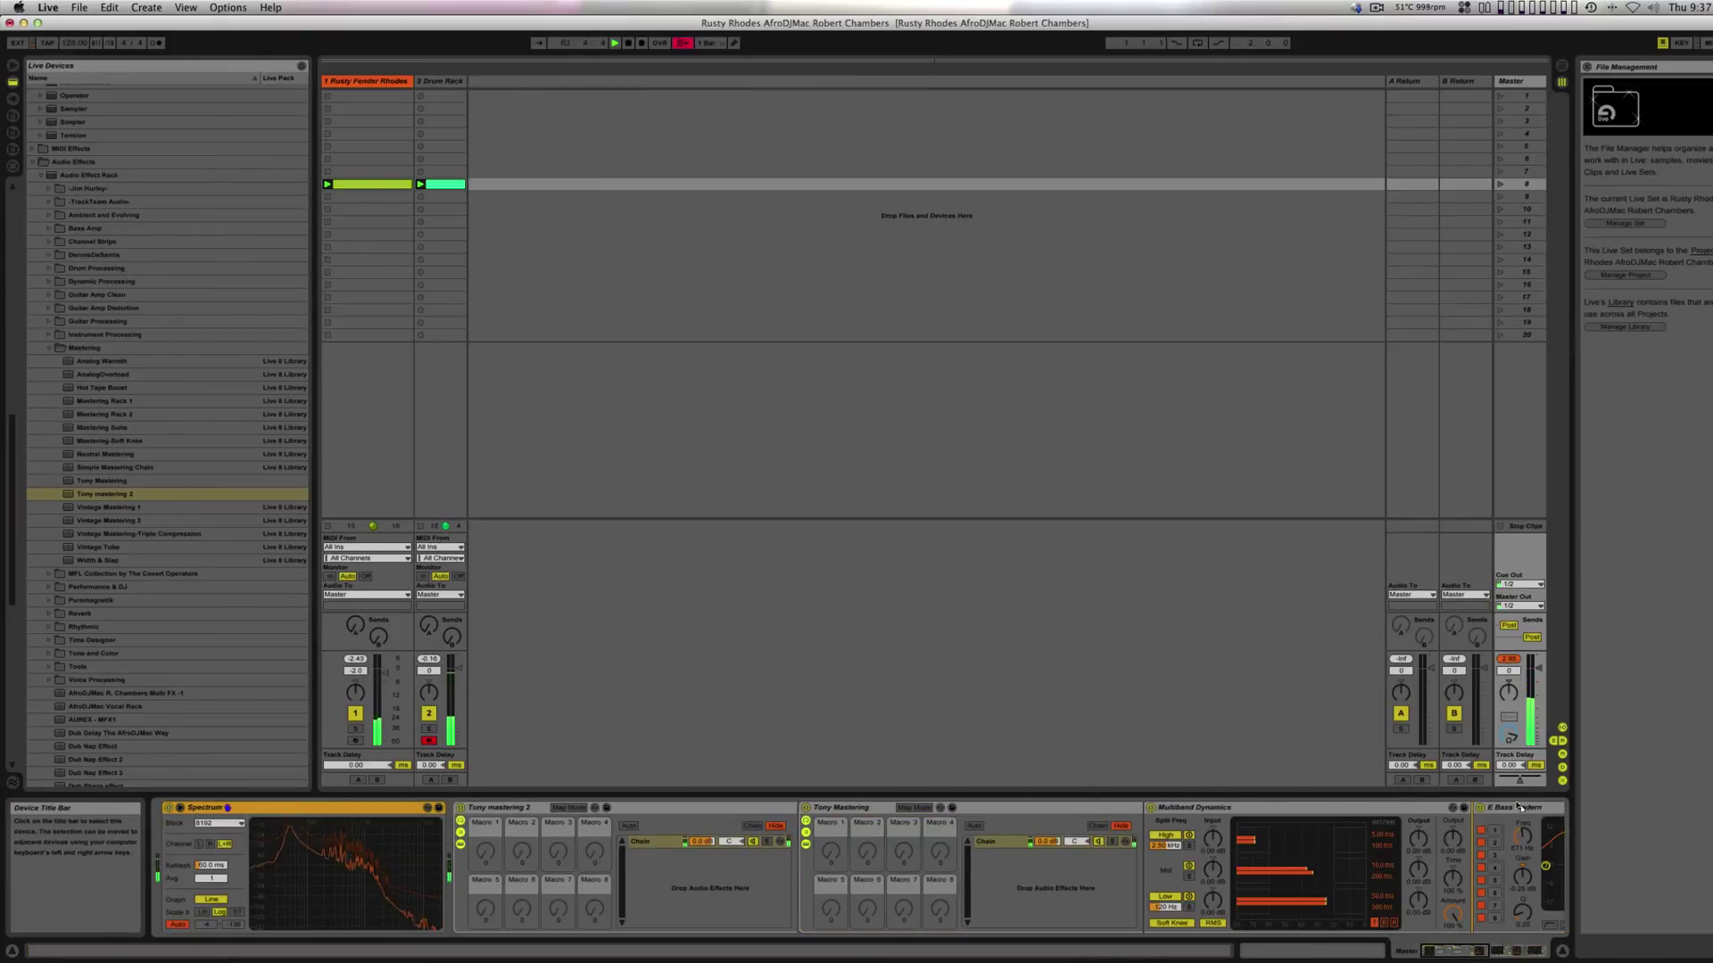
- Move Spectrum to the end of the Master device chain, after the whole Tony mastering 2 rack
{"action": "scroll", "coordinate": [1548, 811], "scroll_direction": "right", "scroll_amount": 10}
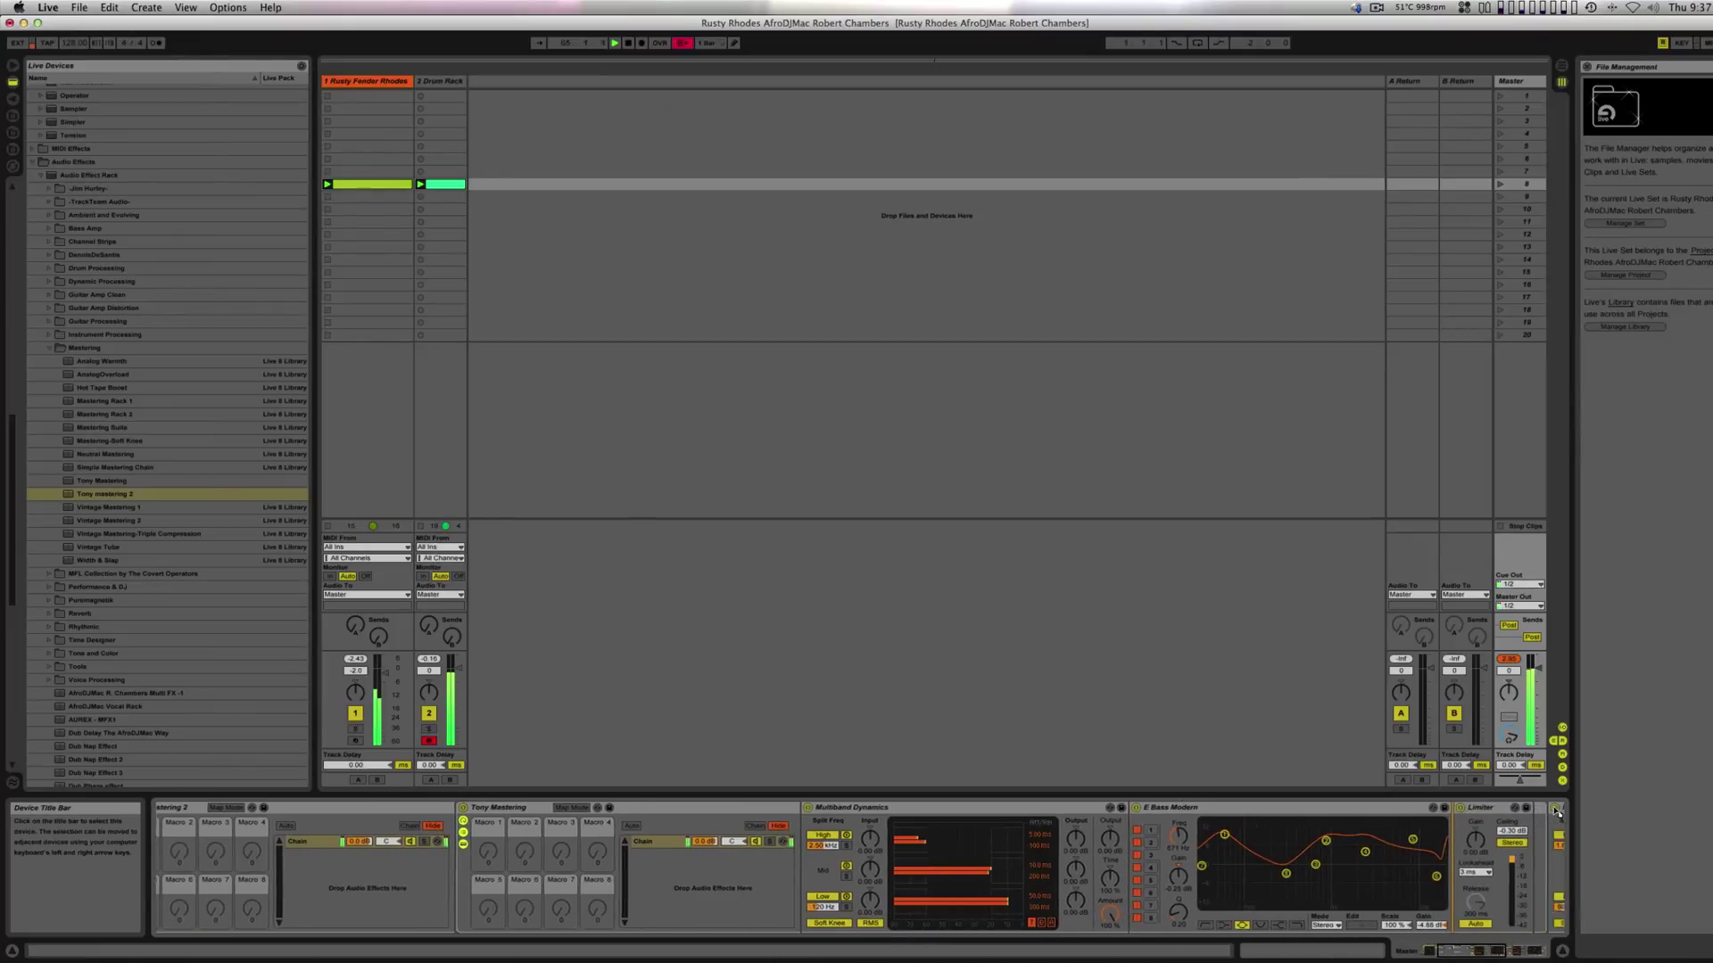
{"action": "scroll", "coordinate": [1554, 812], "scroll_direction": "right", "scroll_amount": 5}
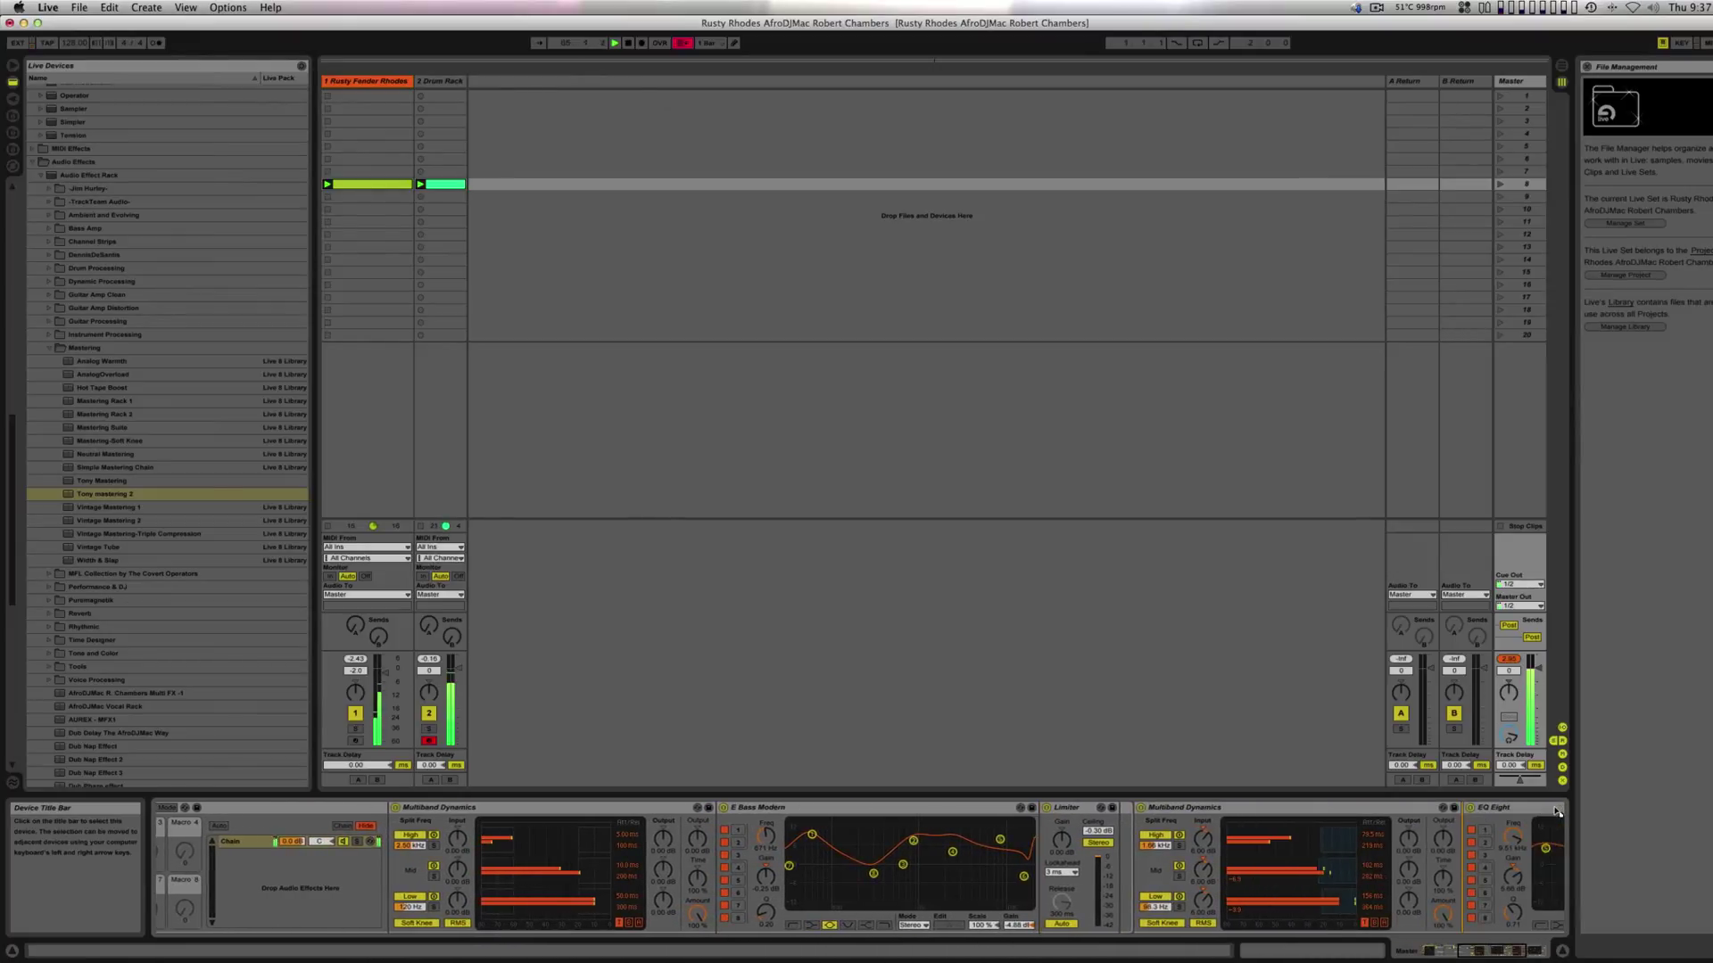
{"action": "scroll", "coordinate": [1561, 812], "scroll_direction": "right", "scroll_amount": 5}
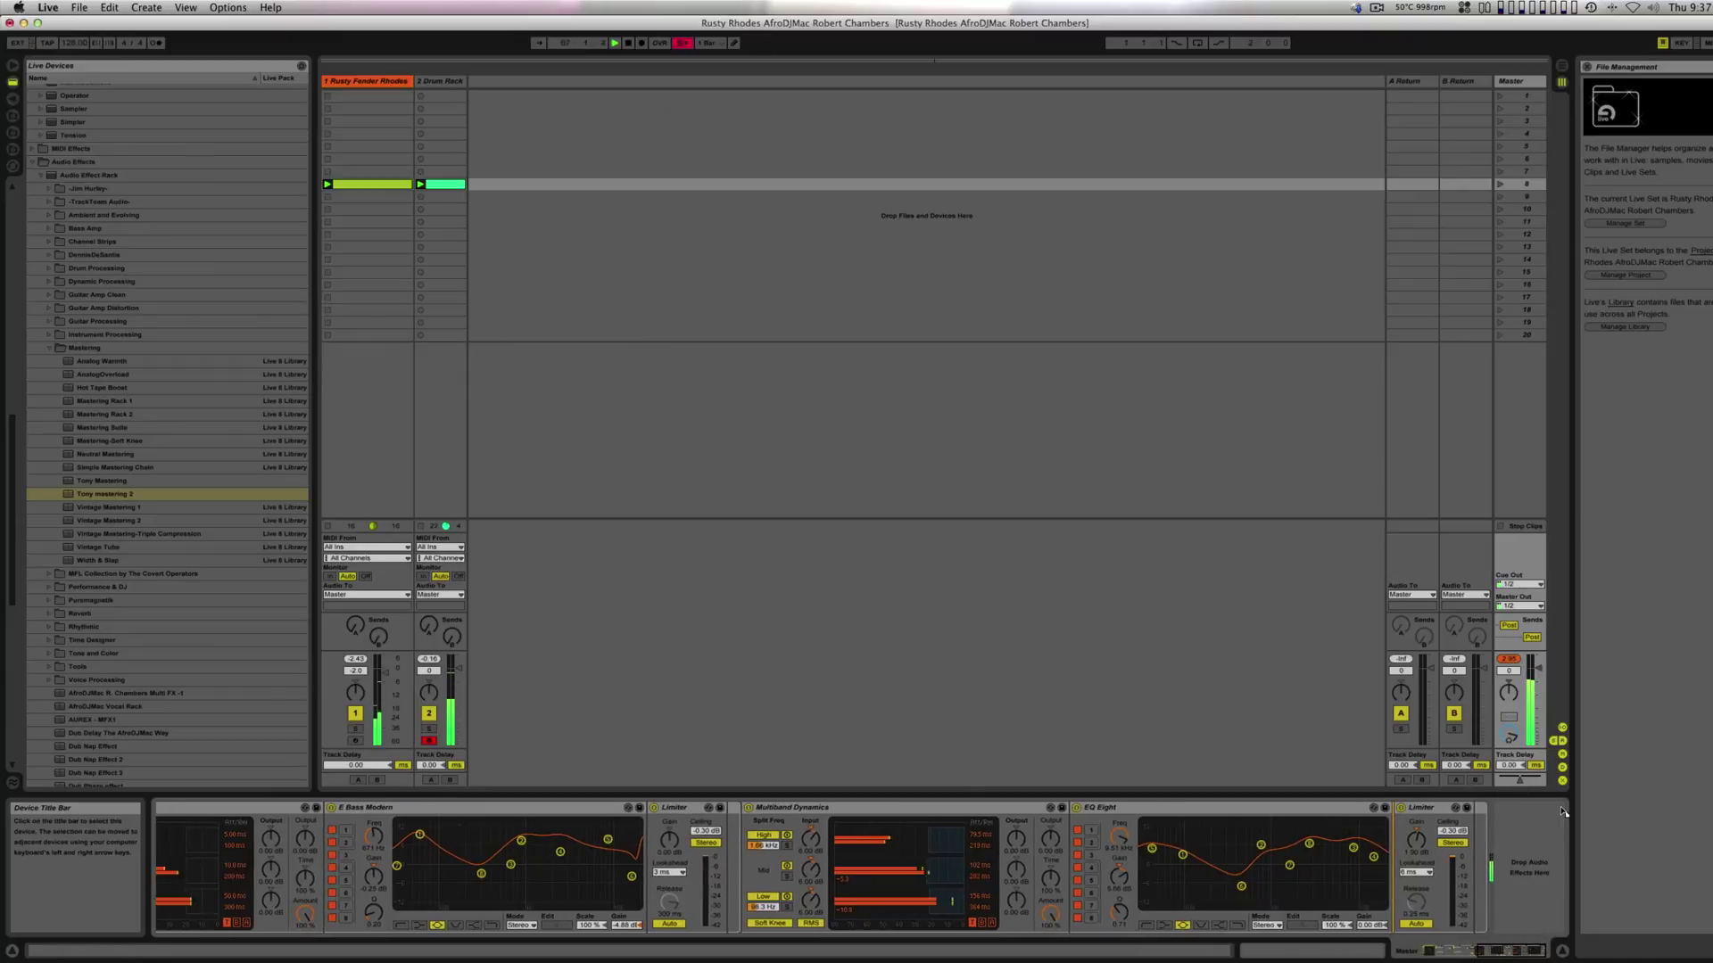
{"action": "scroll", "coordinate": [1539, 816], "scroll_direction": "right", "scroll_amount": 5}
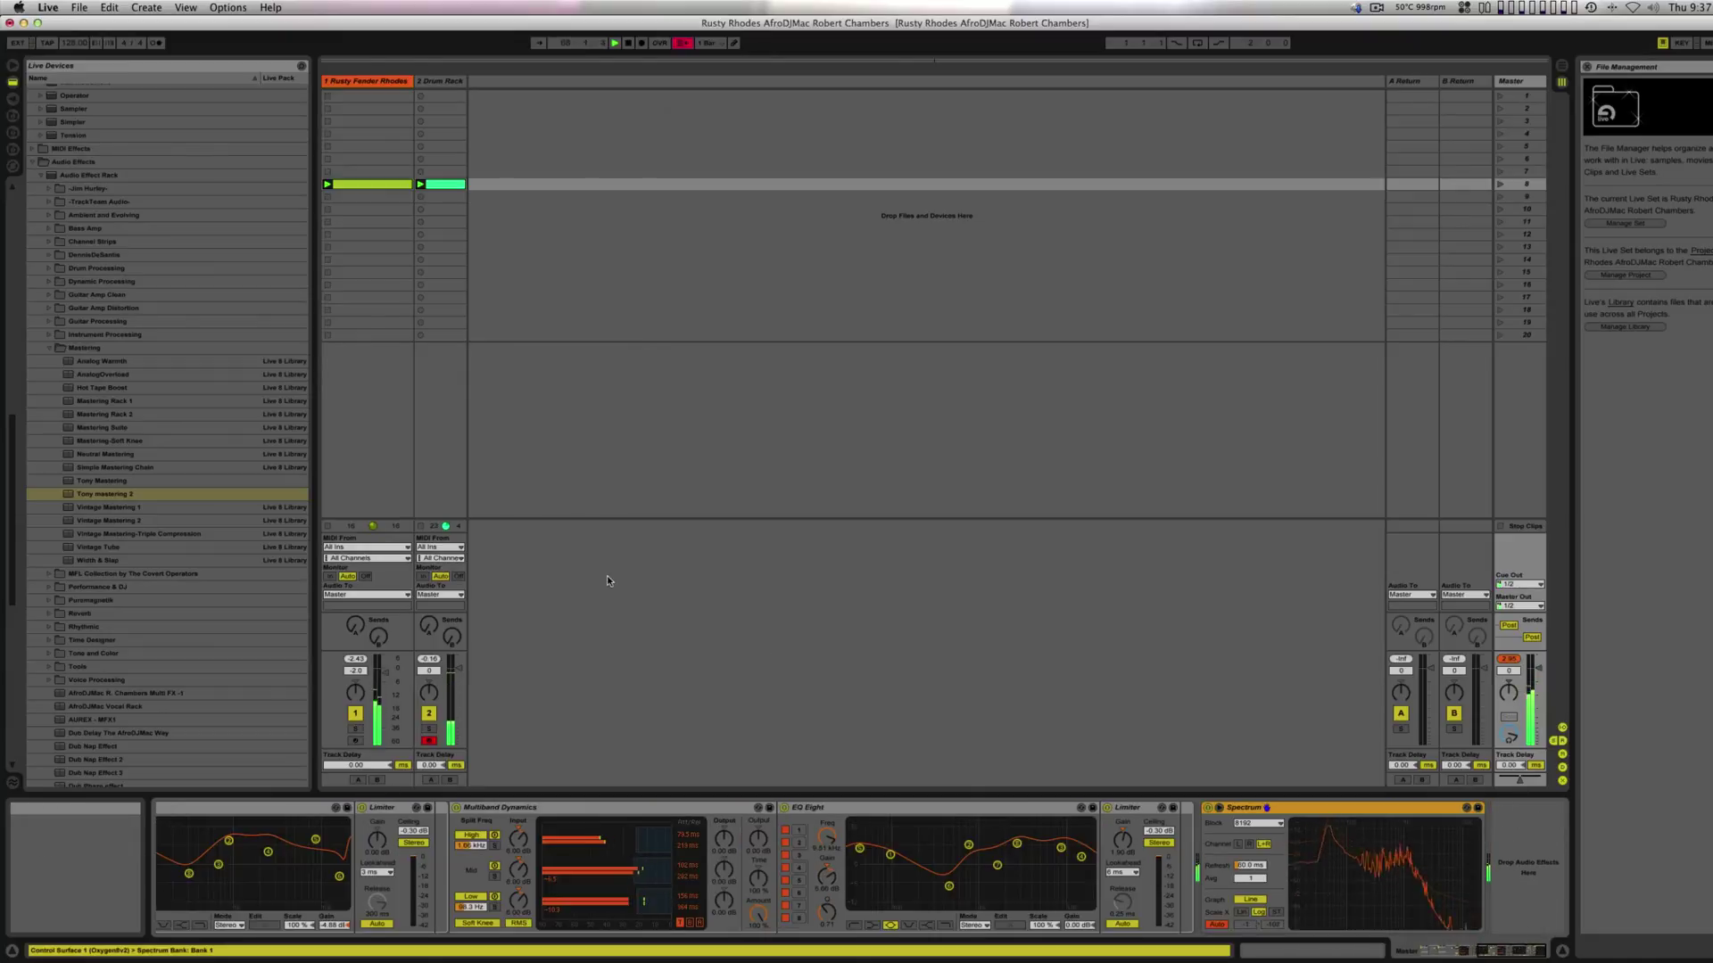
- On the Rusty Fender Rhodes track, lower the Auto Filter frequency slightly and raise the Multi FX rack's chorus macro
{"action": "left_click", "coordinate": [361, 452]}
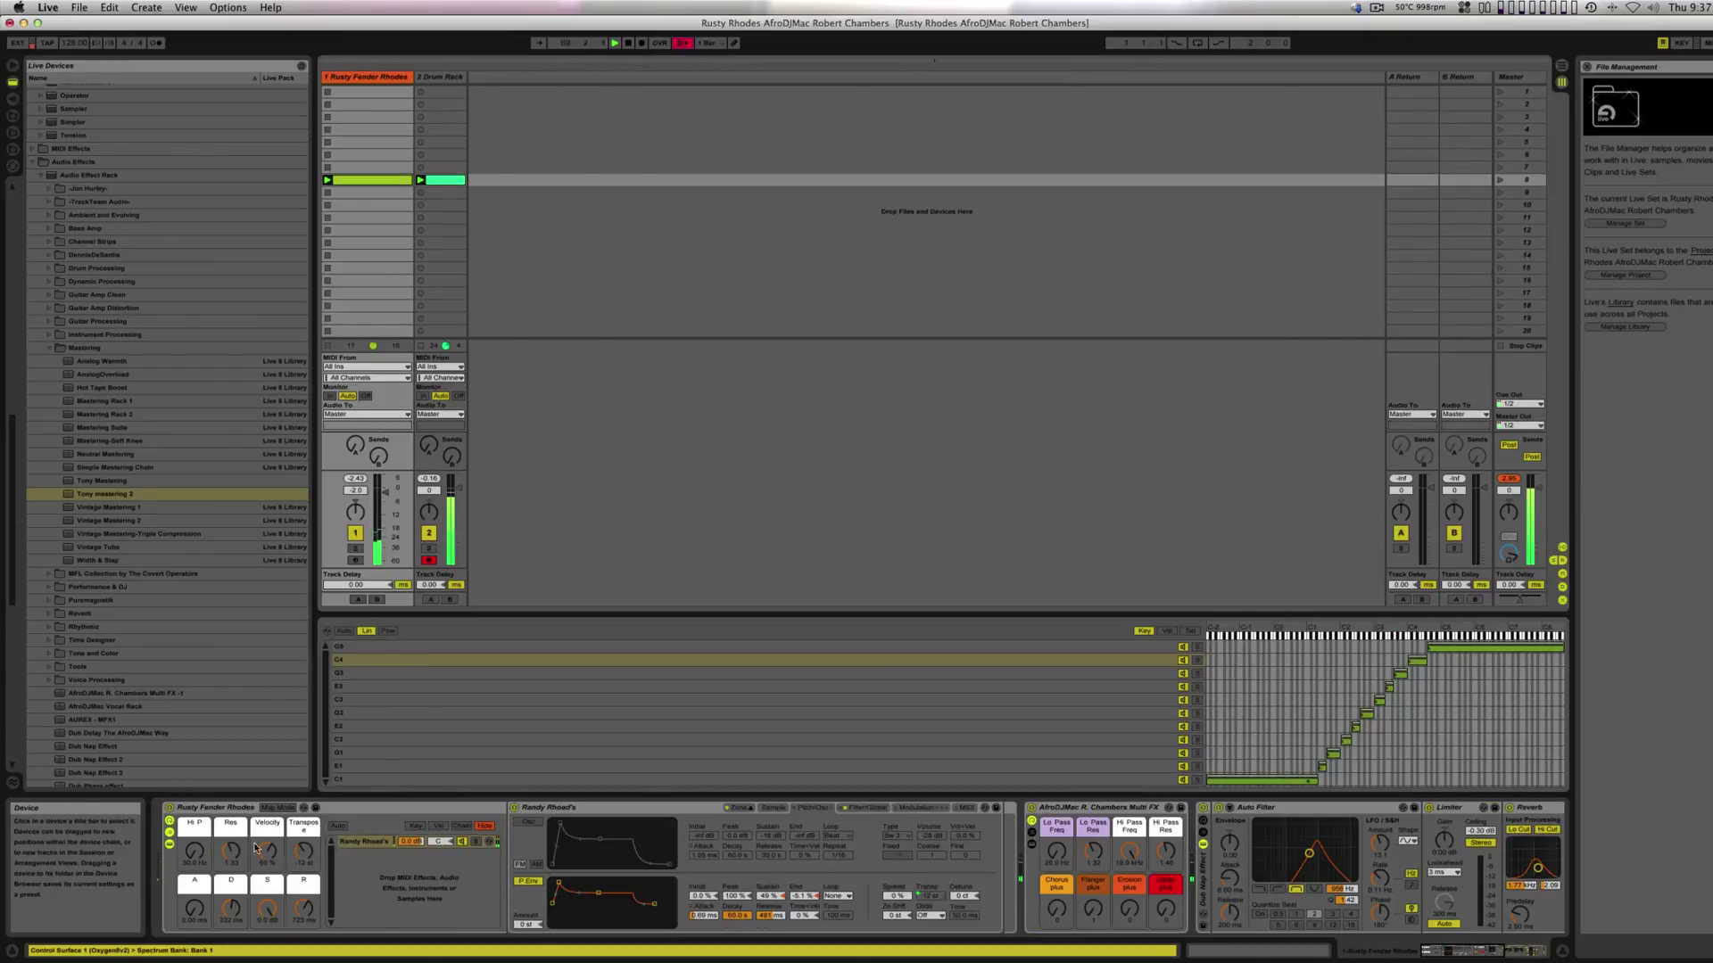
{"action": "left_click_drag", "start_coordinate": [1310, 853], "coordinate": [1303, 846]}
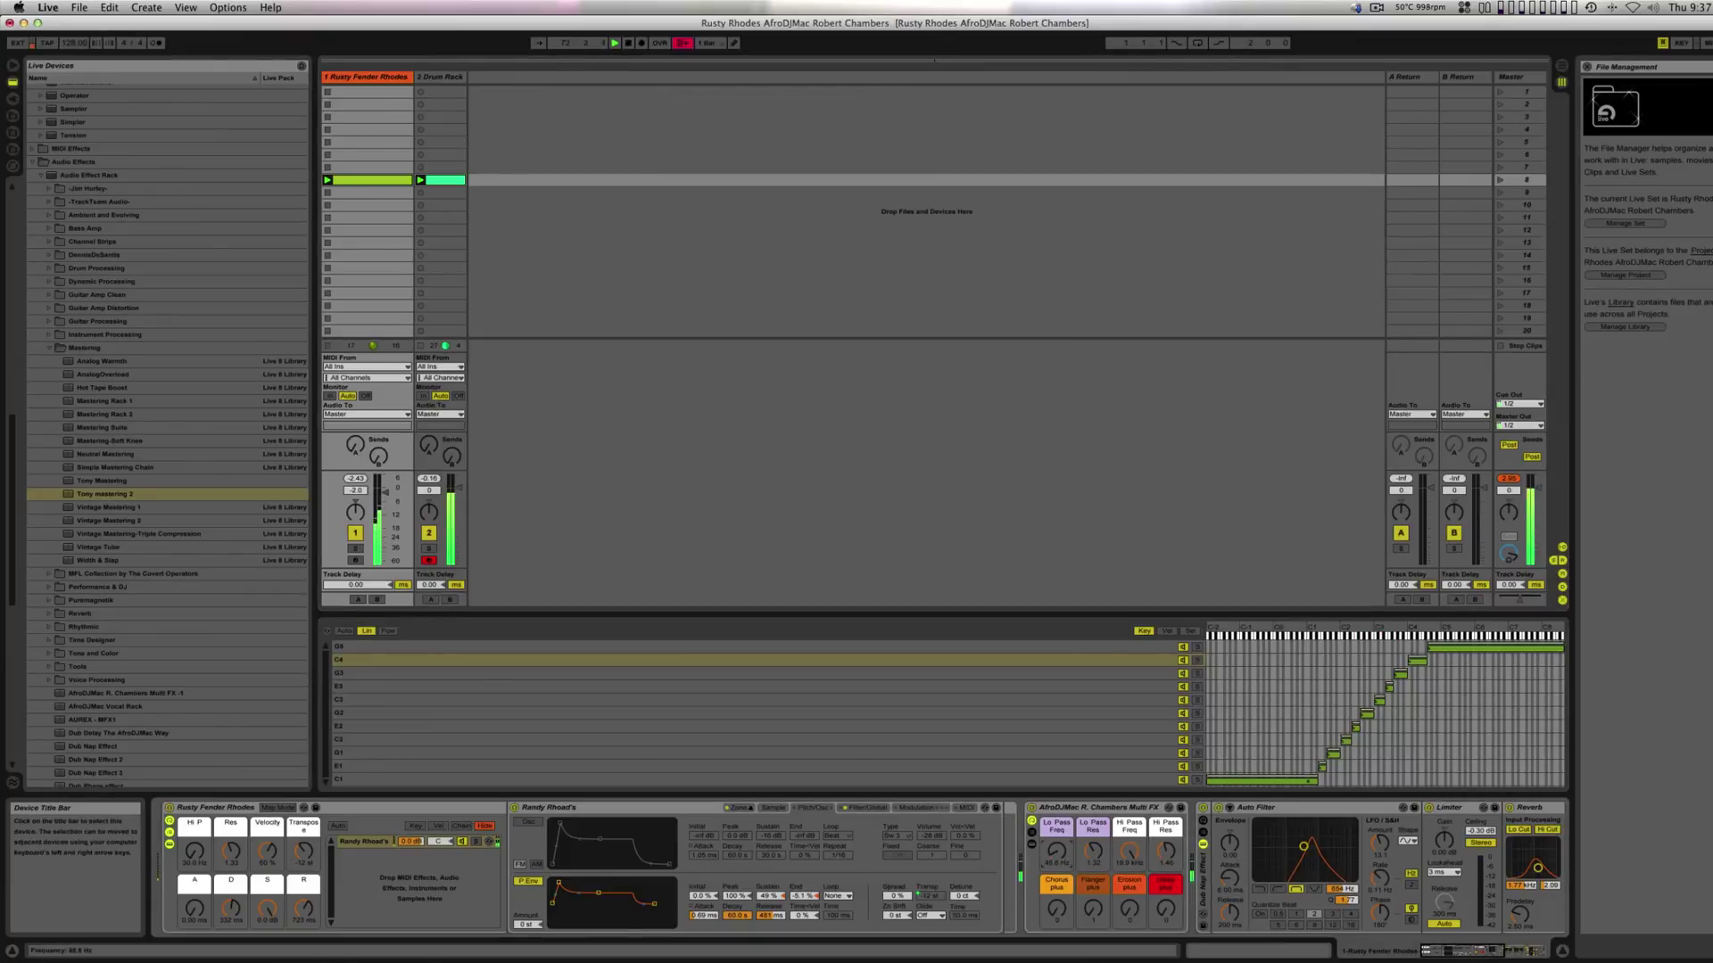
{"action": "left_click_drag", "start_coordinate": [1056, 908], "coordinate": [1057, 883]}
- Shape the Rusty Fender Rhodes envelope with its D, S and R macros and raise the Auto Filter frequency slightly
{"action": "left_click_drag", "start_coordinate": [304, 909], "coordinate": [303, 869]}
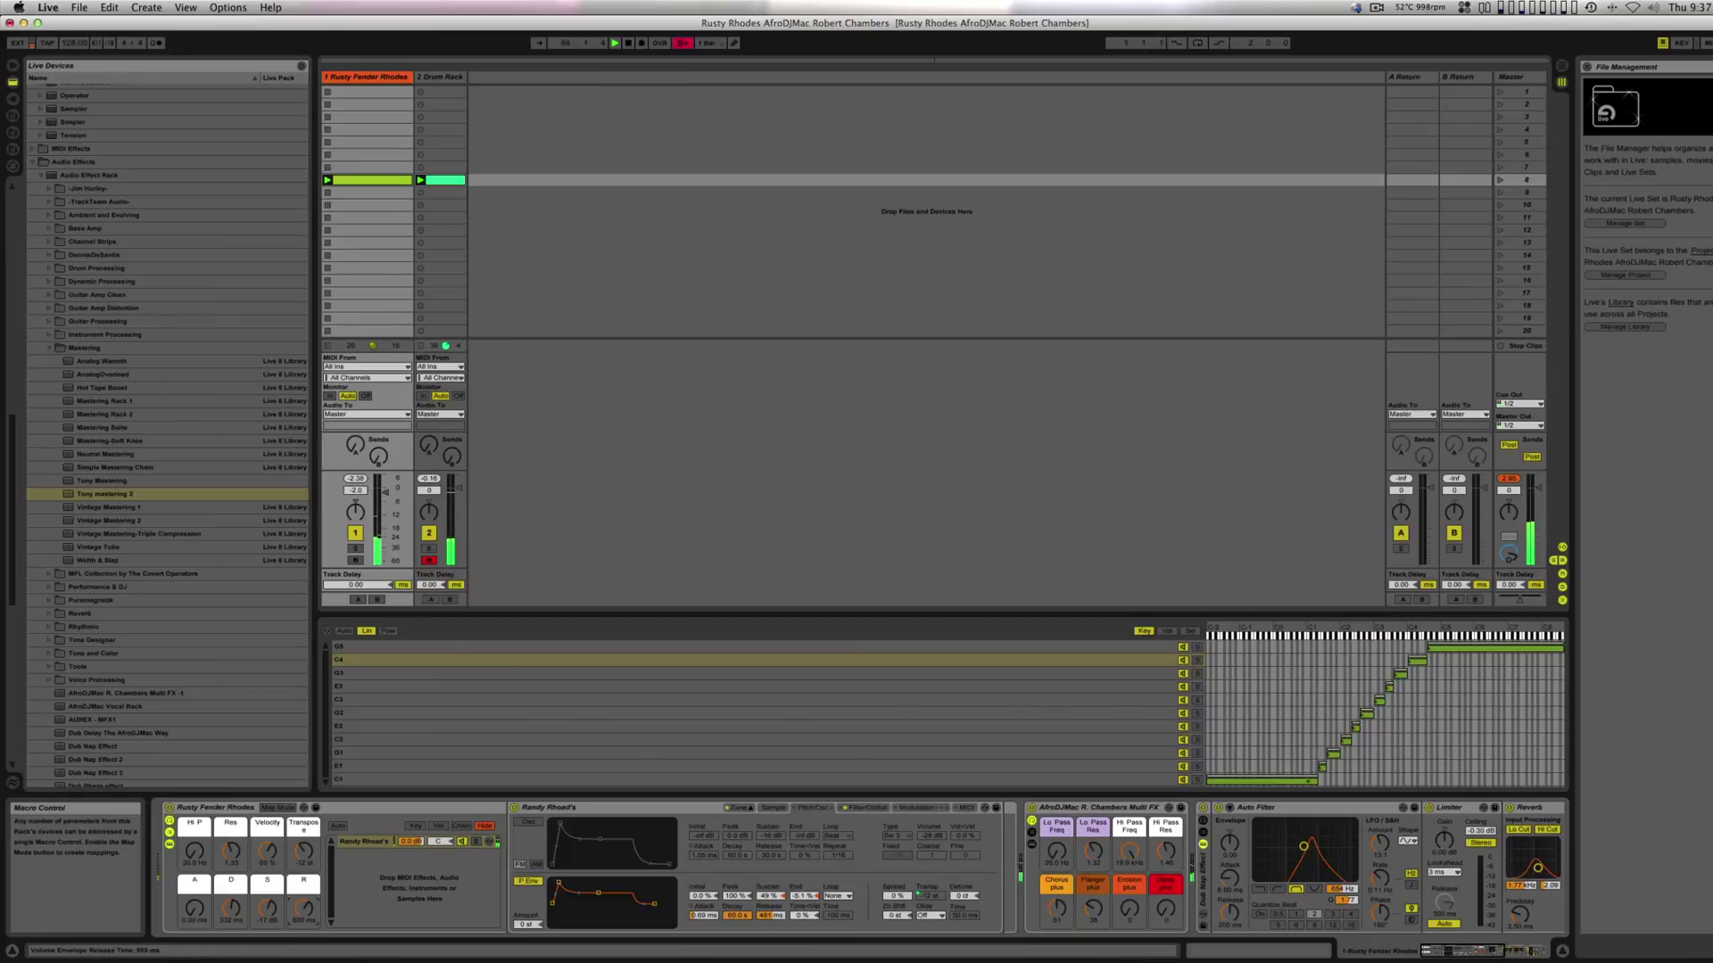
{"action": "left_click_drag", "start_coordinate": [305, 909], "coordinate": [304, 901]}
{"action": "left_click_drag", "start_coordinate": [304, 909], "coordinate": [231, 894]}
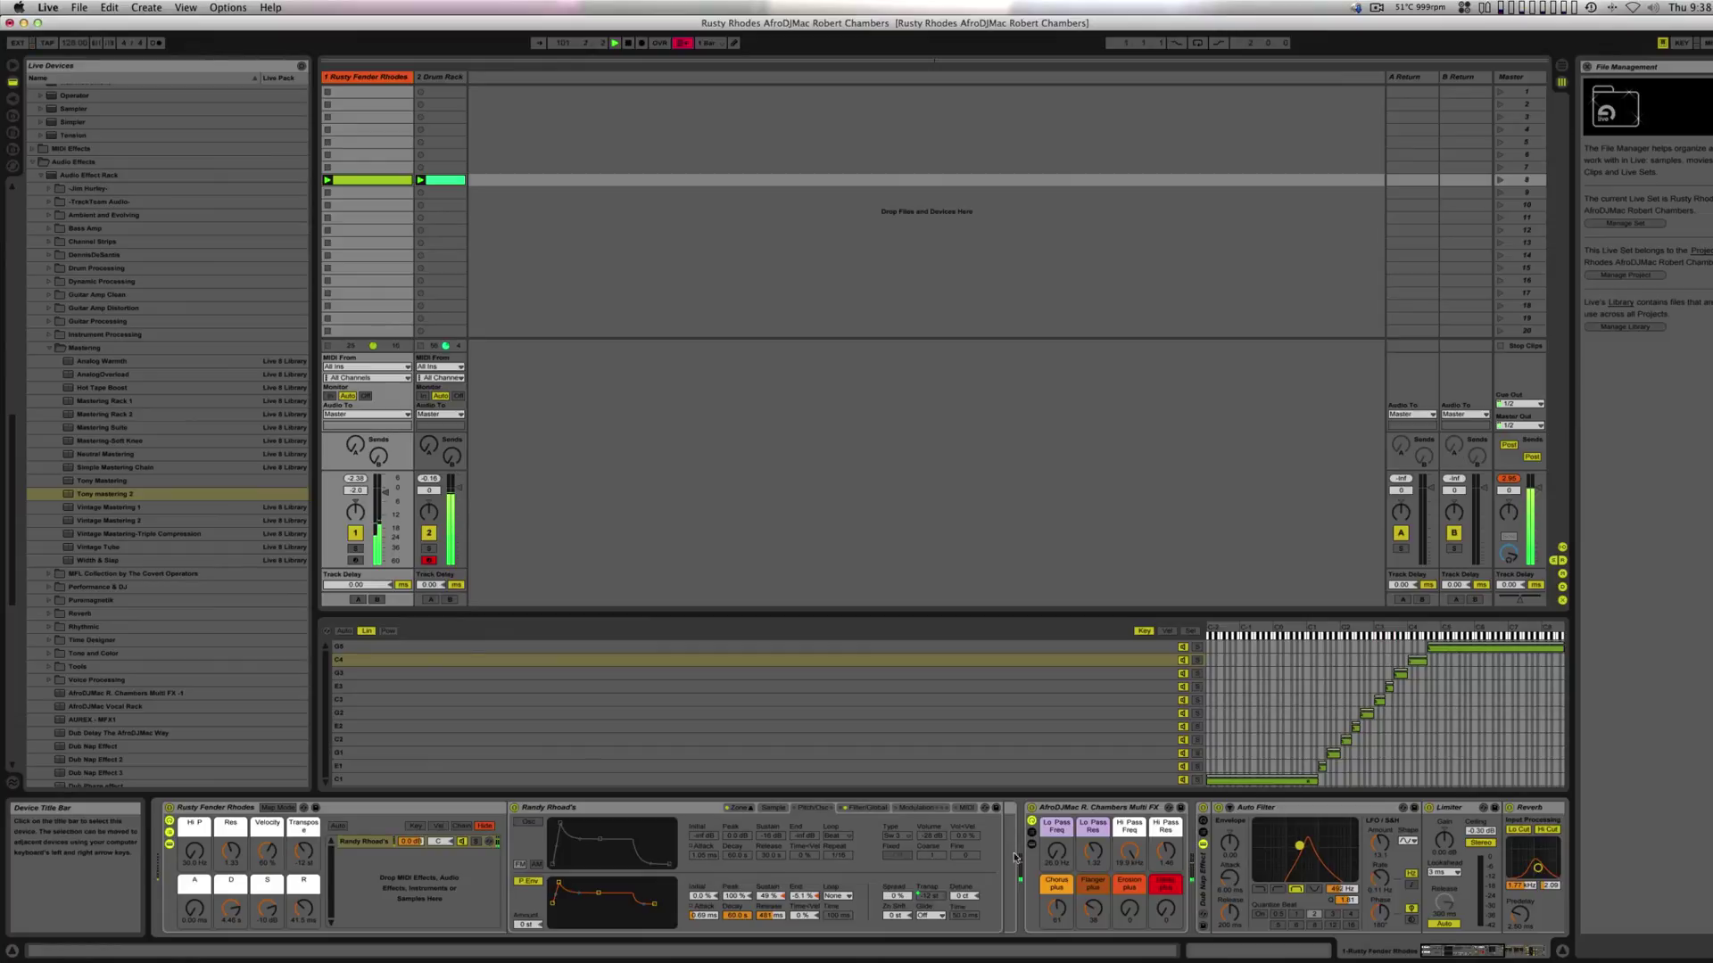
{"action": "left_click_drag", "start_coordinate": [231, 909], "coordinate": [231, 927]}
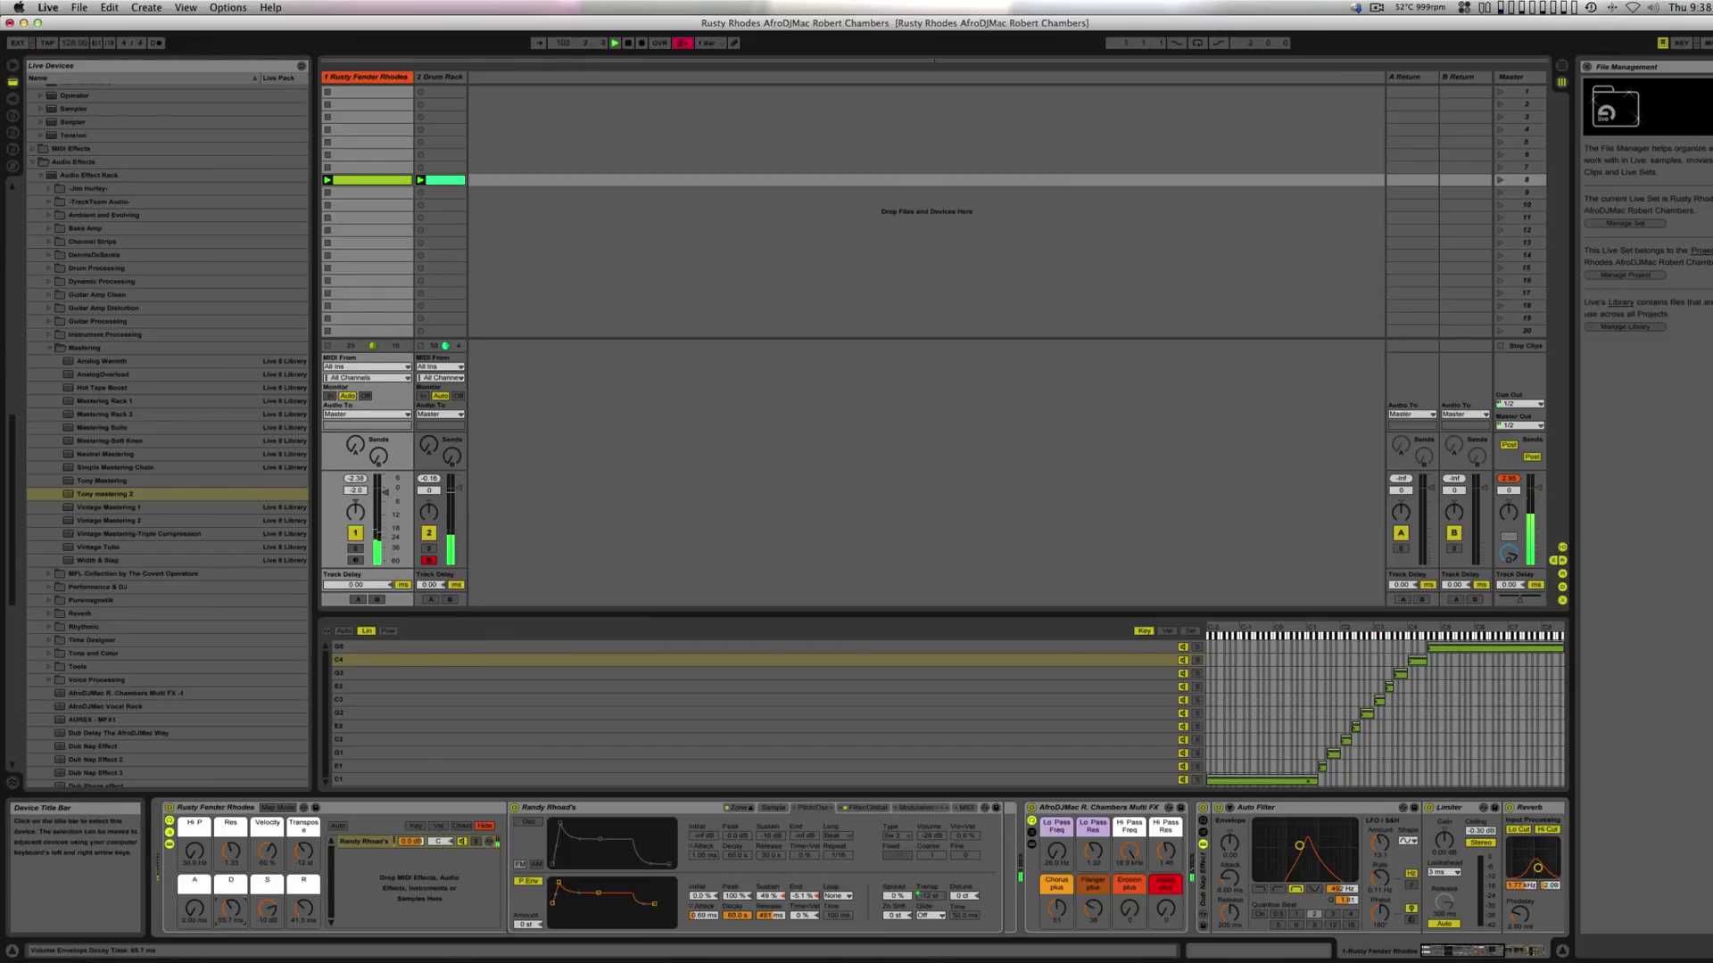
{"action": "left_click_drag", "start_coordinate": [268, 909], "coordinate": [268, 903]}
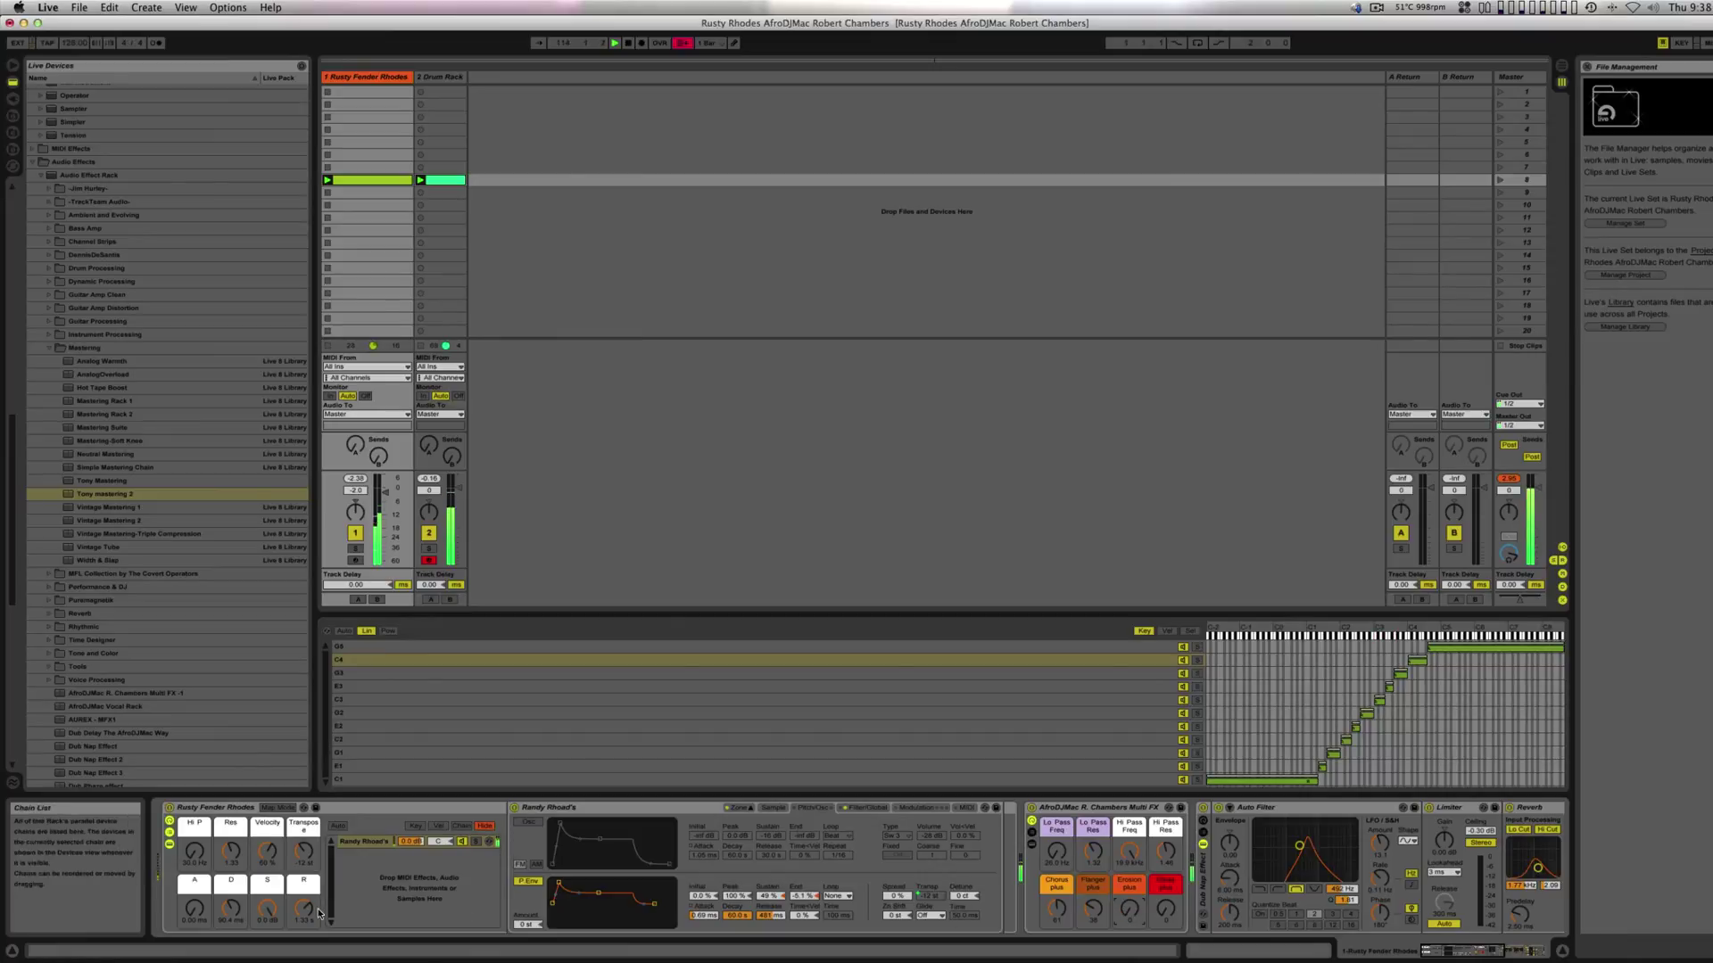
{"action": "left_click_drag", "start_coordinate": [267, 908], "coordinate": [303, 915]}
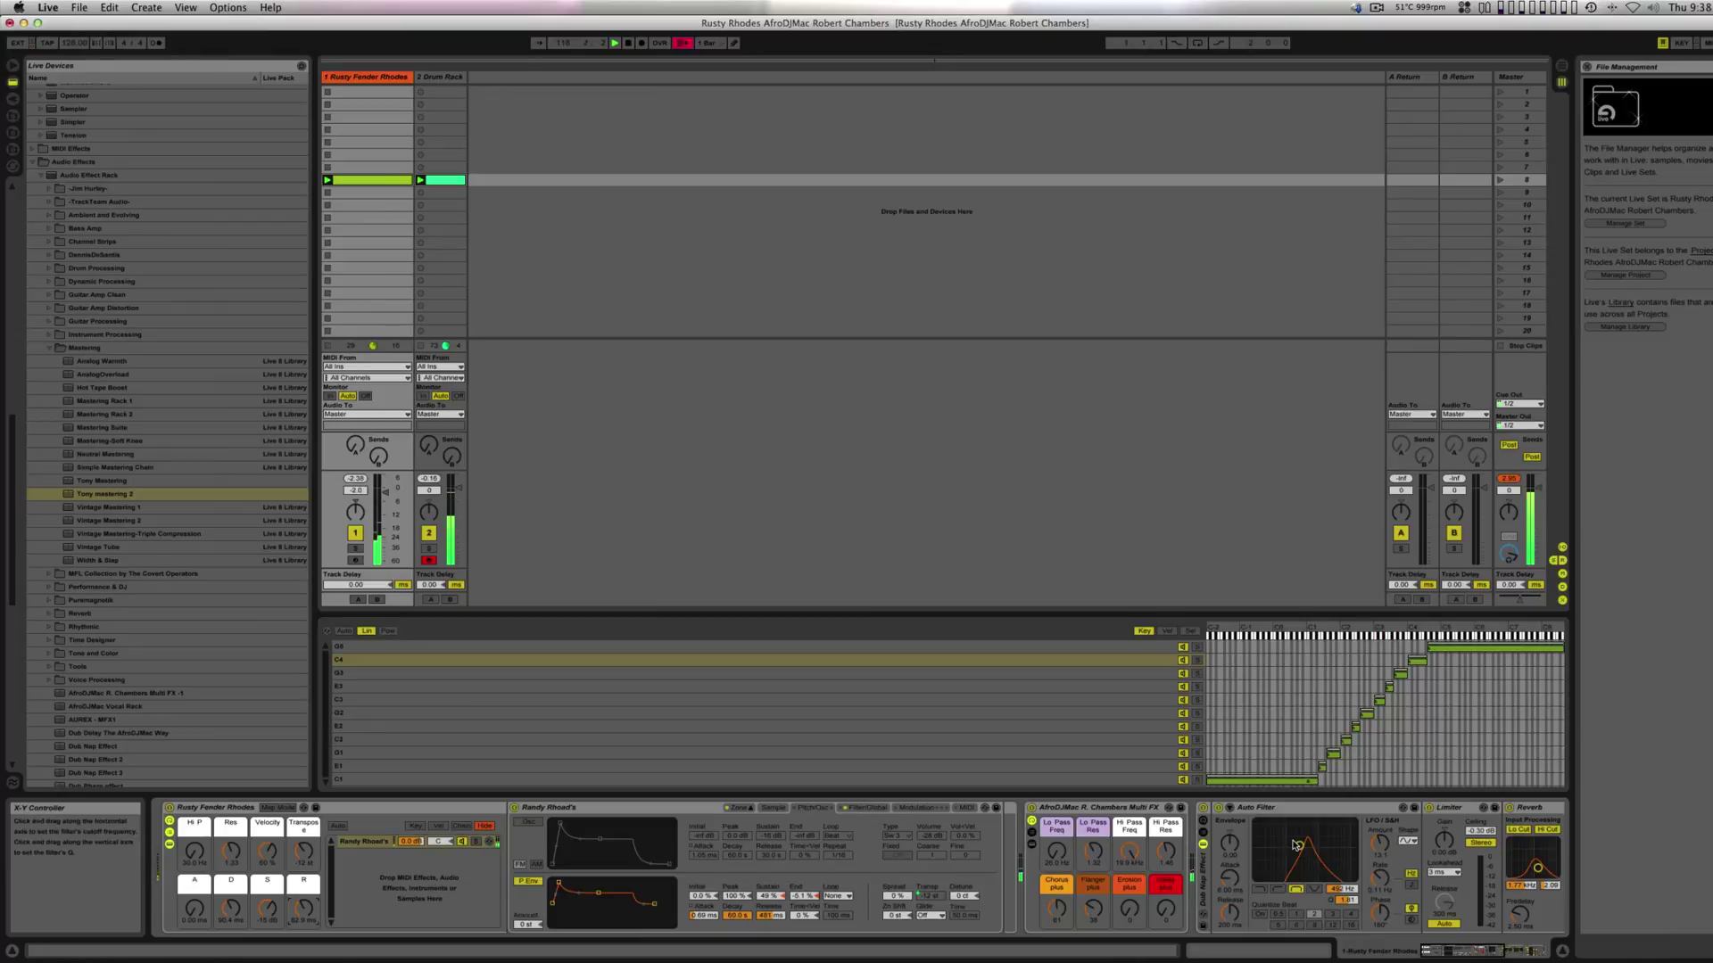
{"action": "left_click_drag", "start_coordinate": [1298, 847], "coordinate": [1310, 850]}
- Add a Utility audio effect at the end of the Rusty Fender Rhodes device chain
{"action": "left_click", "coordinate": [232, 810]}
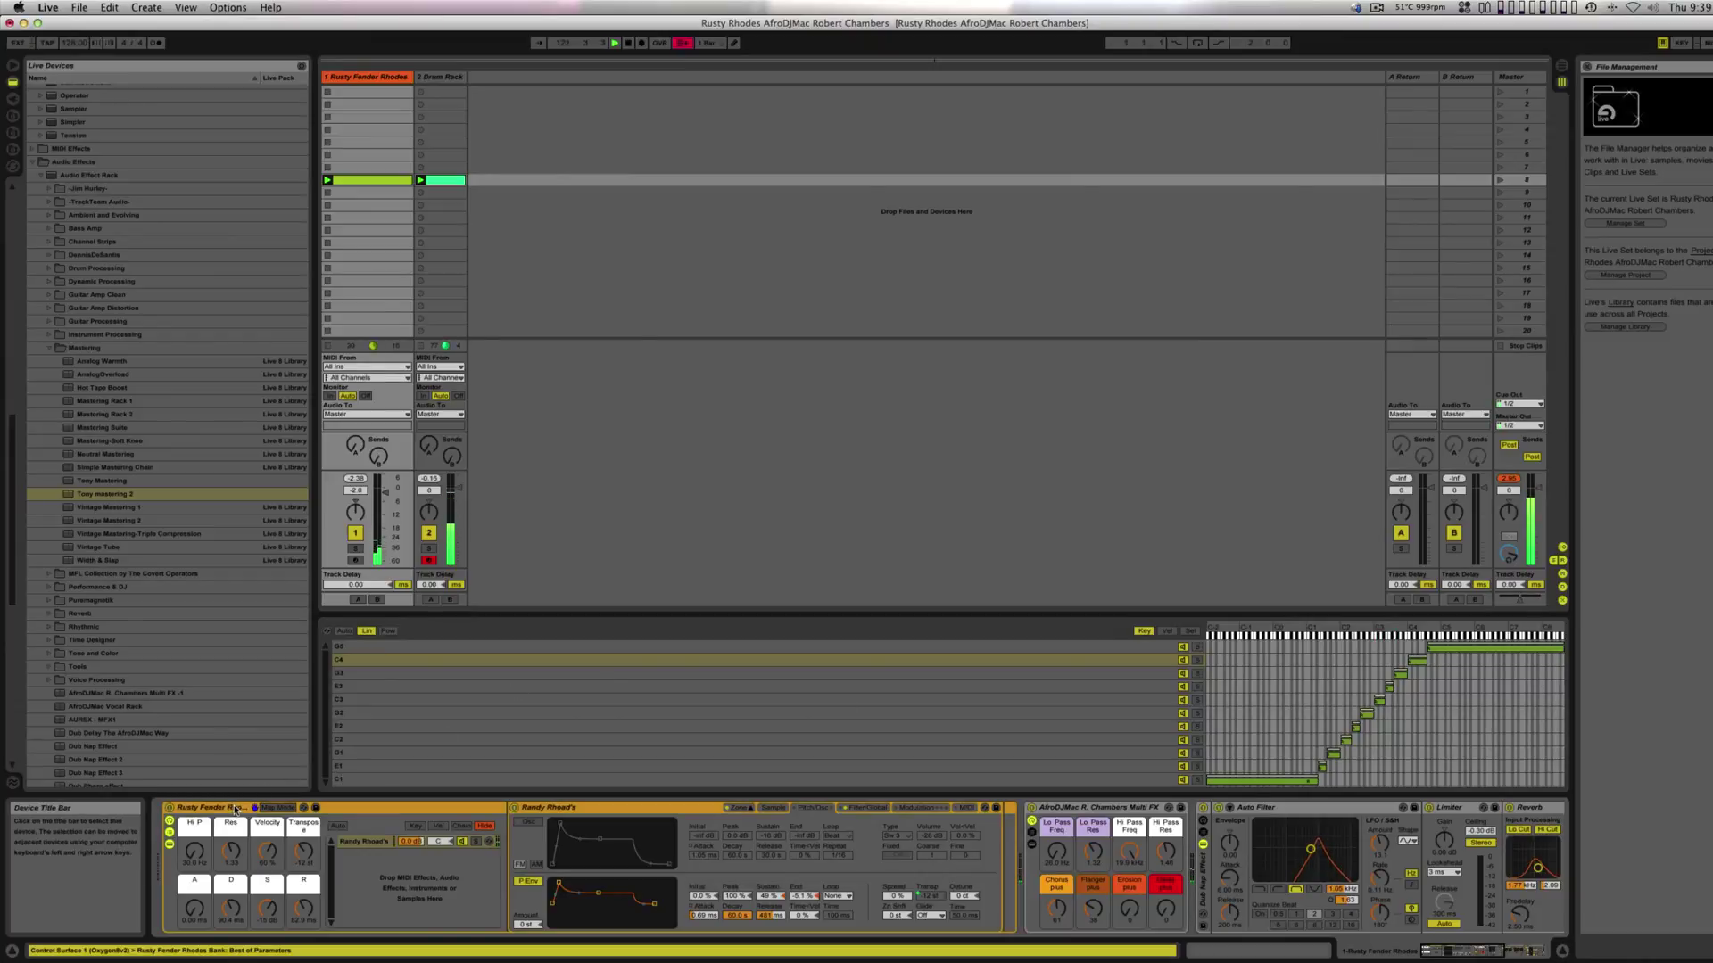
{"action": "scroll", "coordinate": [123, 602], "scroll_direction": "down", "scroll_amount": 10}
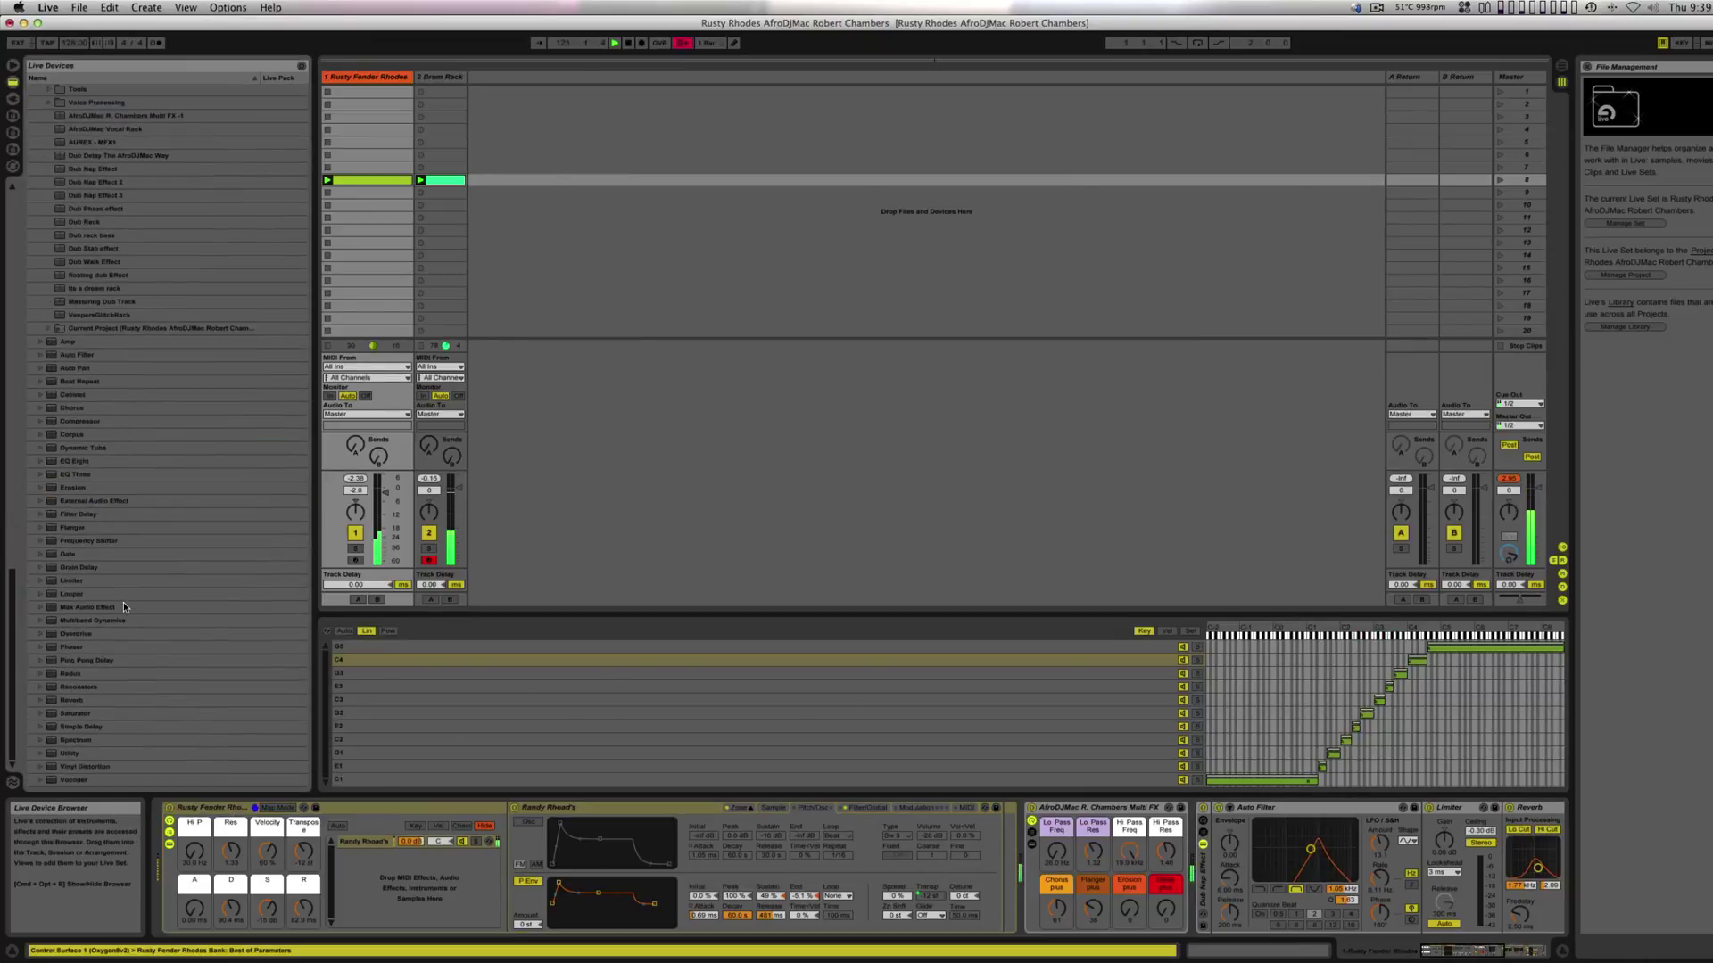
{"action": "left_click", "coordinate": [65, 755]}
{"action": "left_click_drag", "start_coordinate": [64, 755], "coordinate": [1561, 834]}
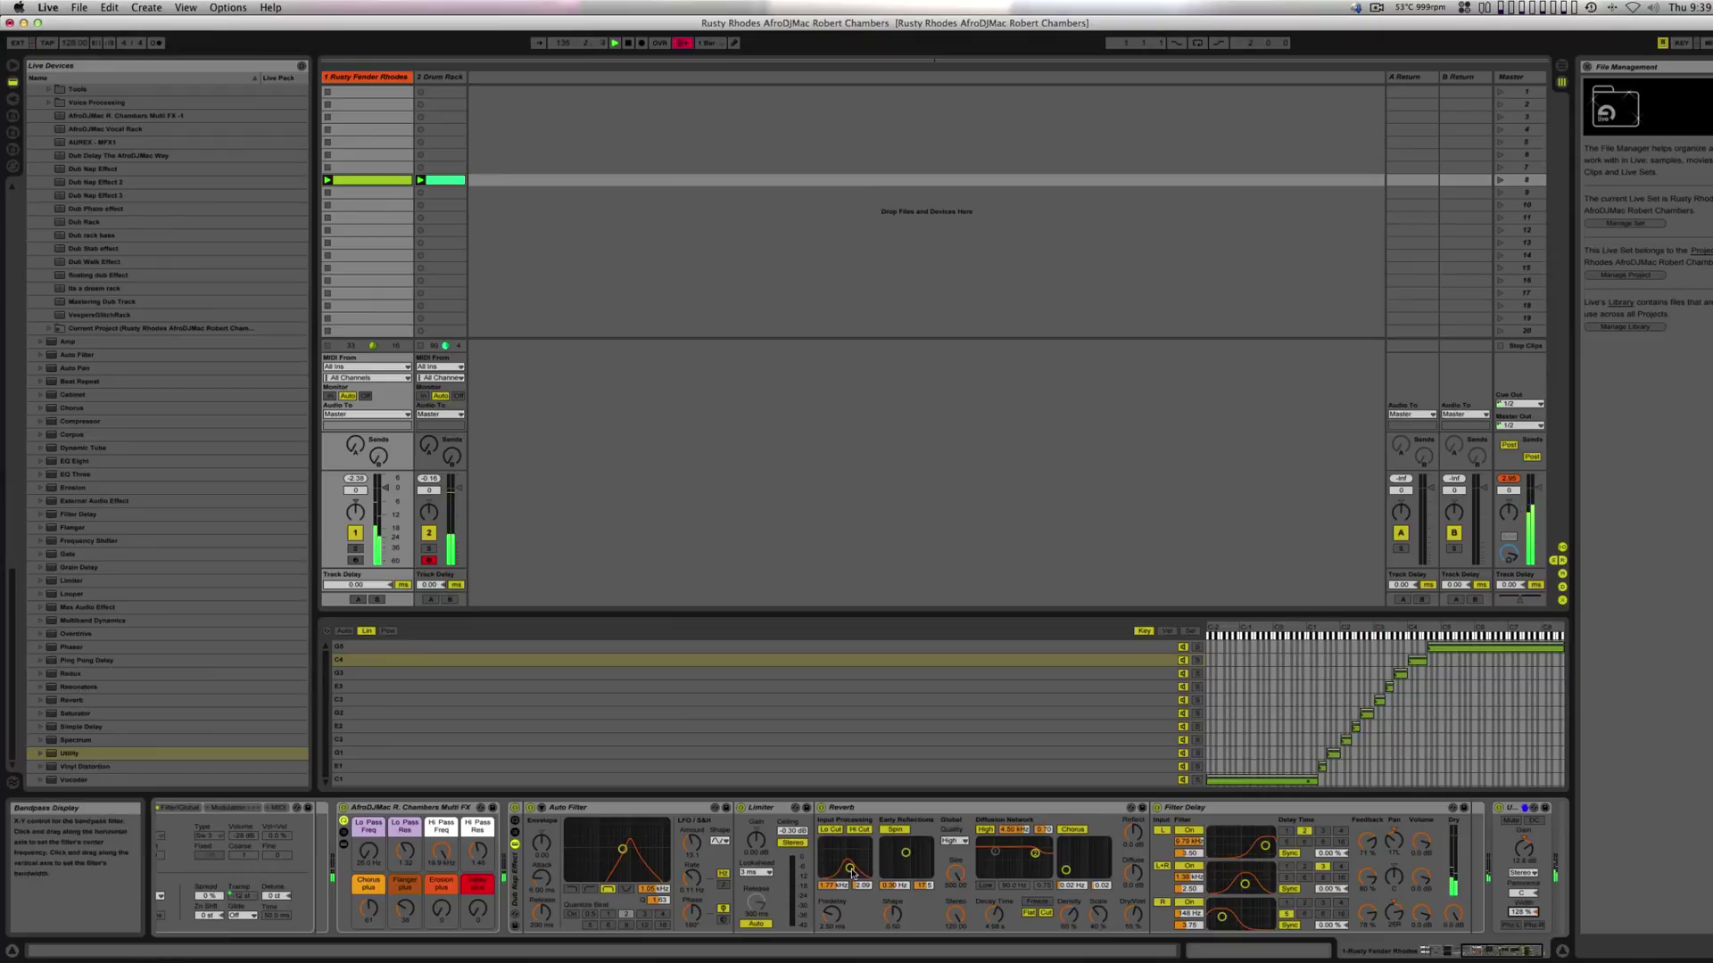
- Shift the Reverb's input filter slightly lower and reduce the Auto Filter frequency on the Rhodes track
{"action": "left_click_drag", "start_coordinate": [849, 868], "coordinate": [846, 865]}
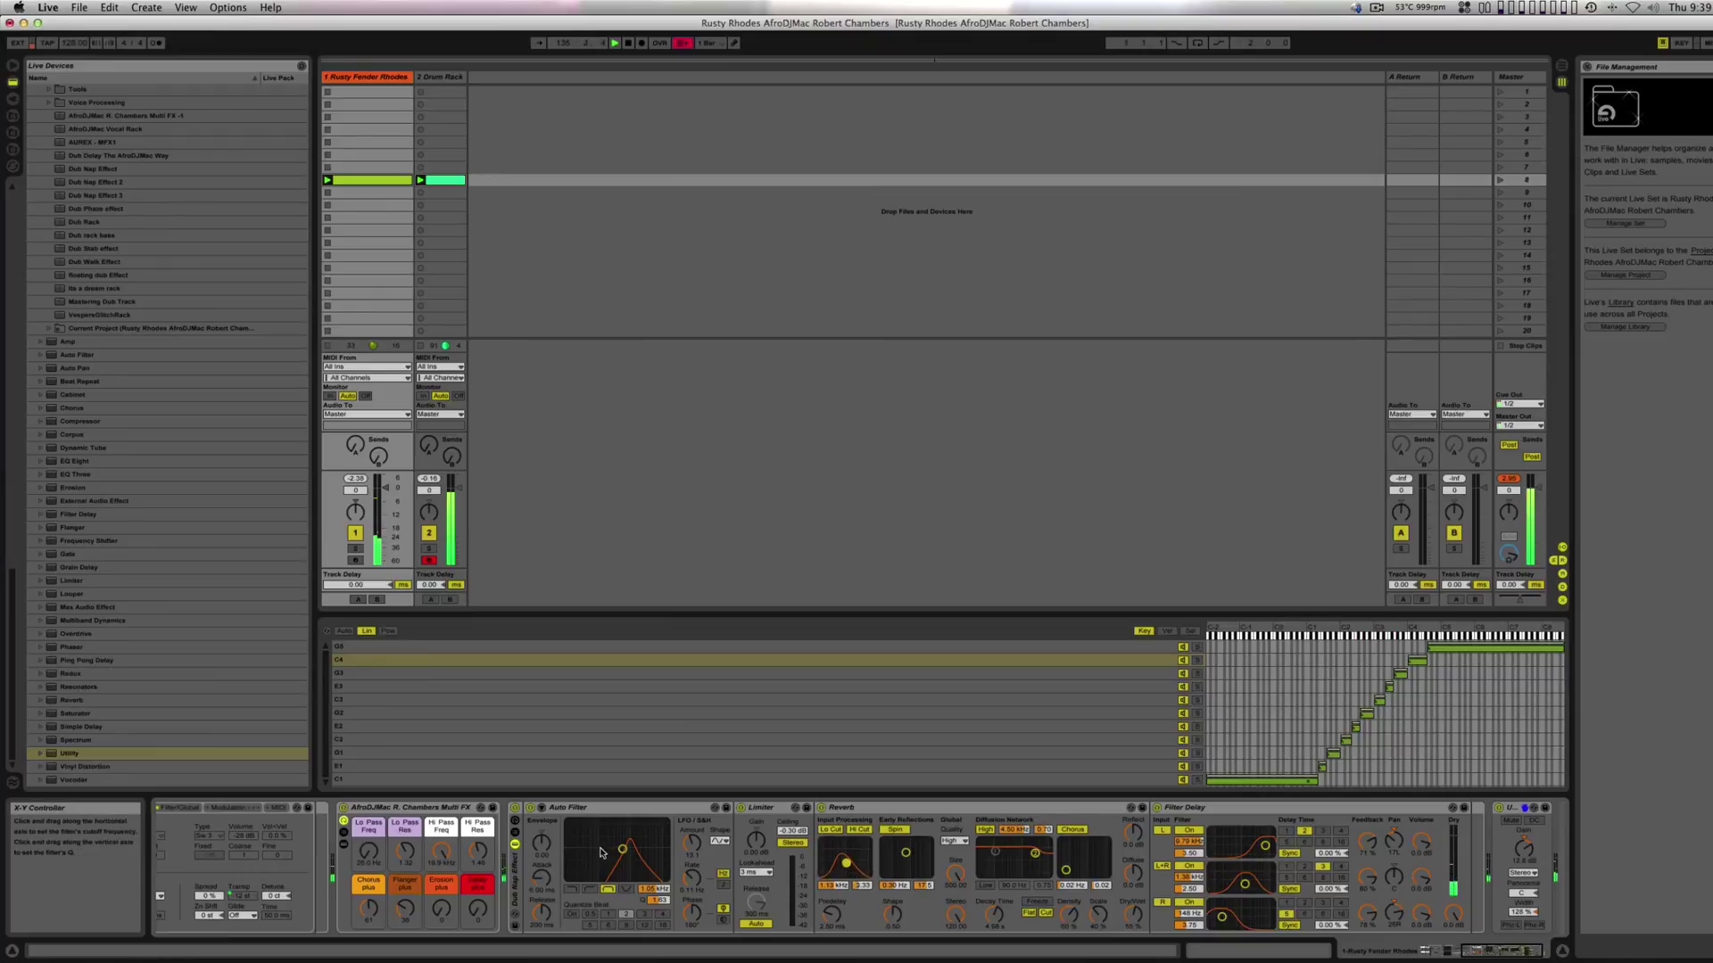
{"action": "left_click_drag", "start_coordinate": [622, 850], "coordinate": [611, 850]}
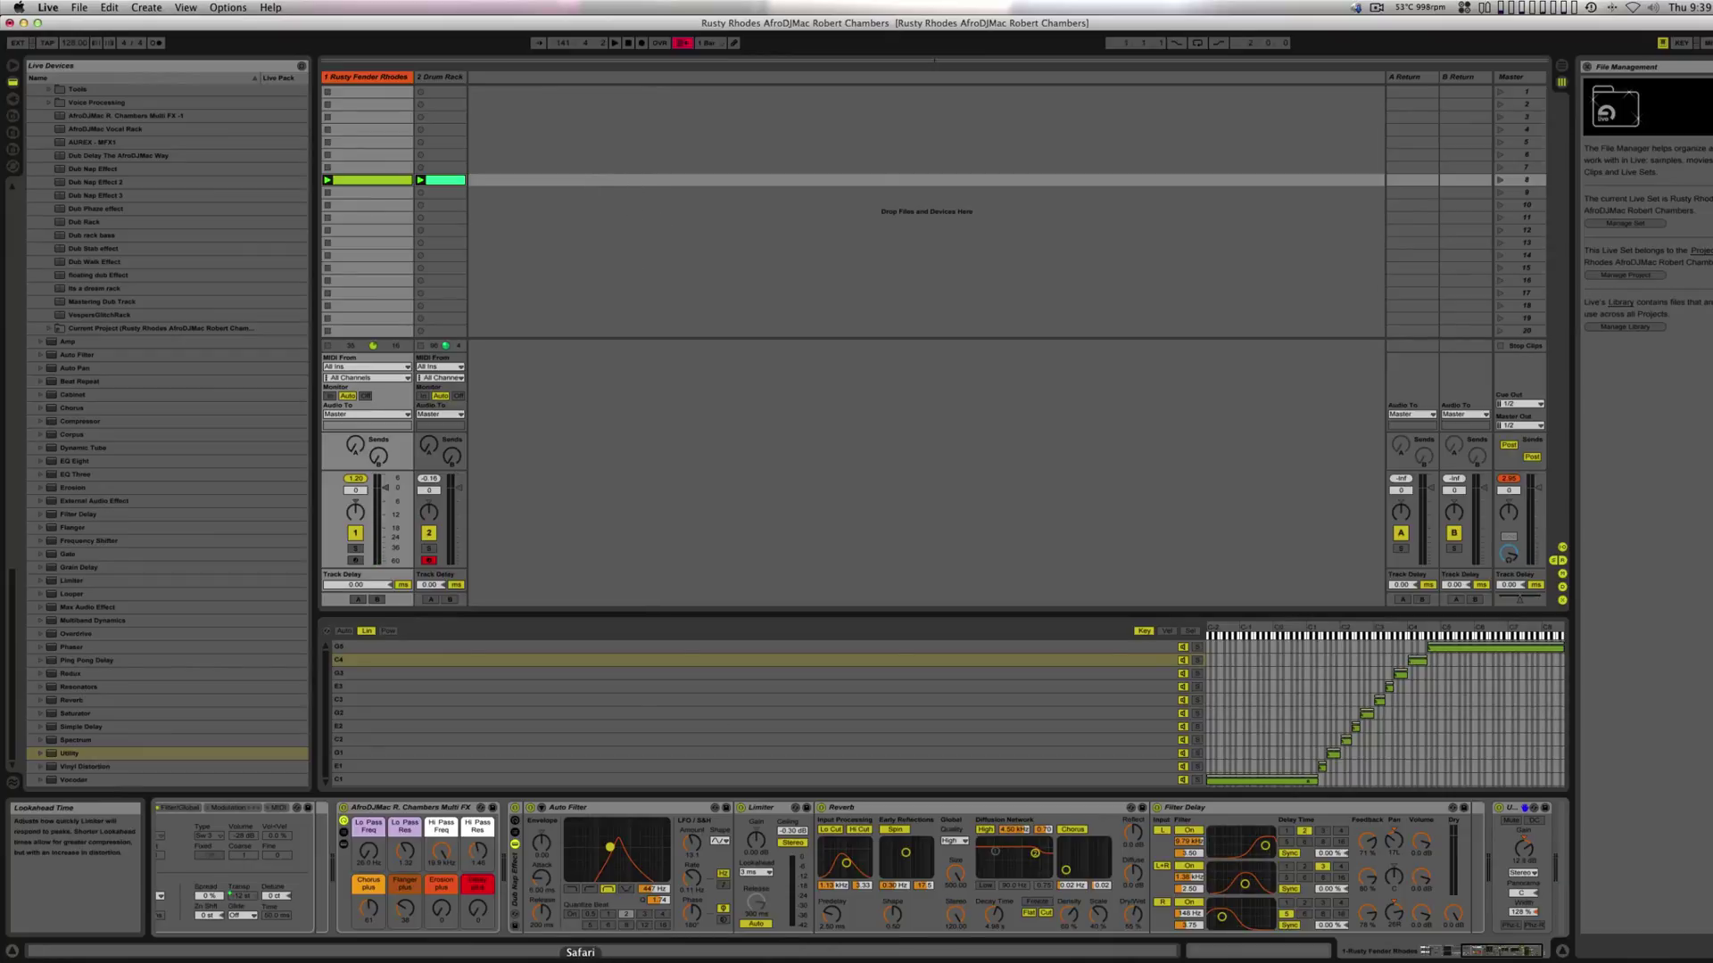
- Switch to Safari, open the AfroDjMac YouTube channel and look through its feed of uploaded videos
{"action": "left_click", "coordinate": [580, 958]}
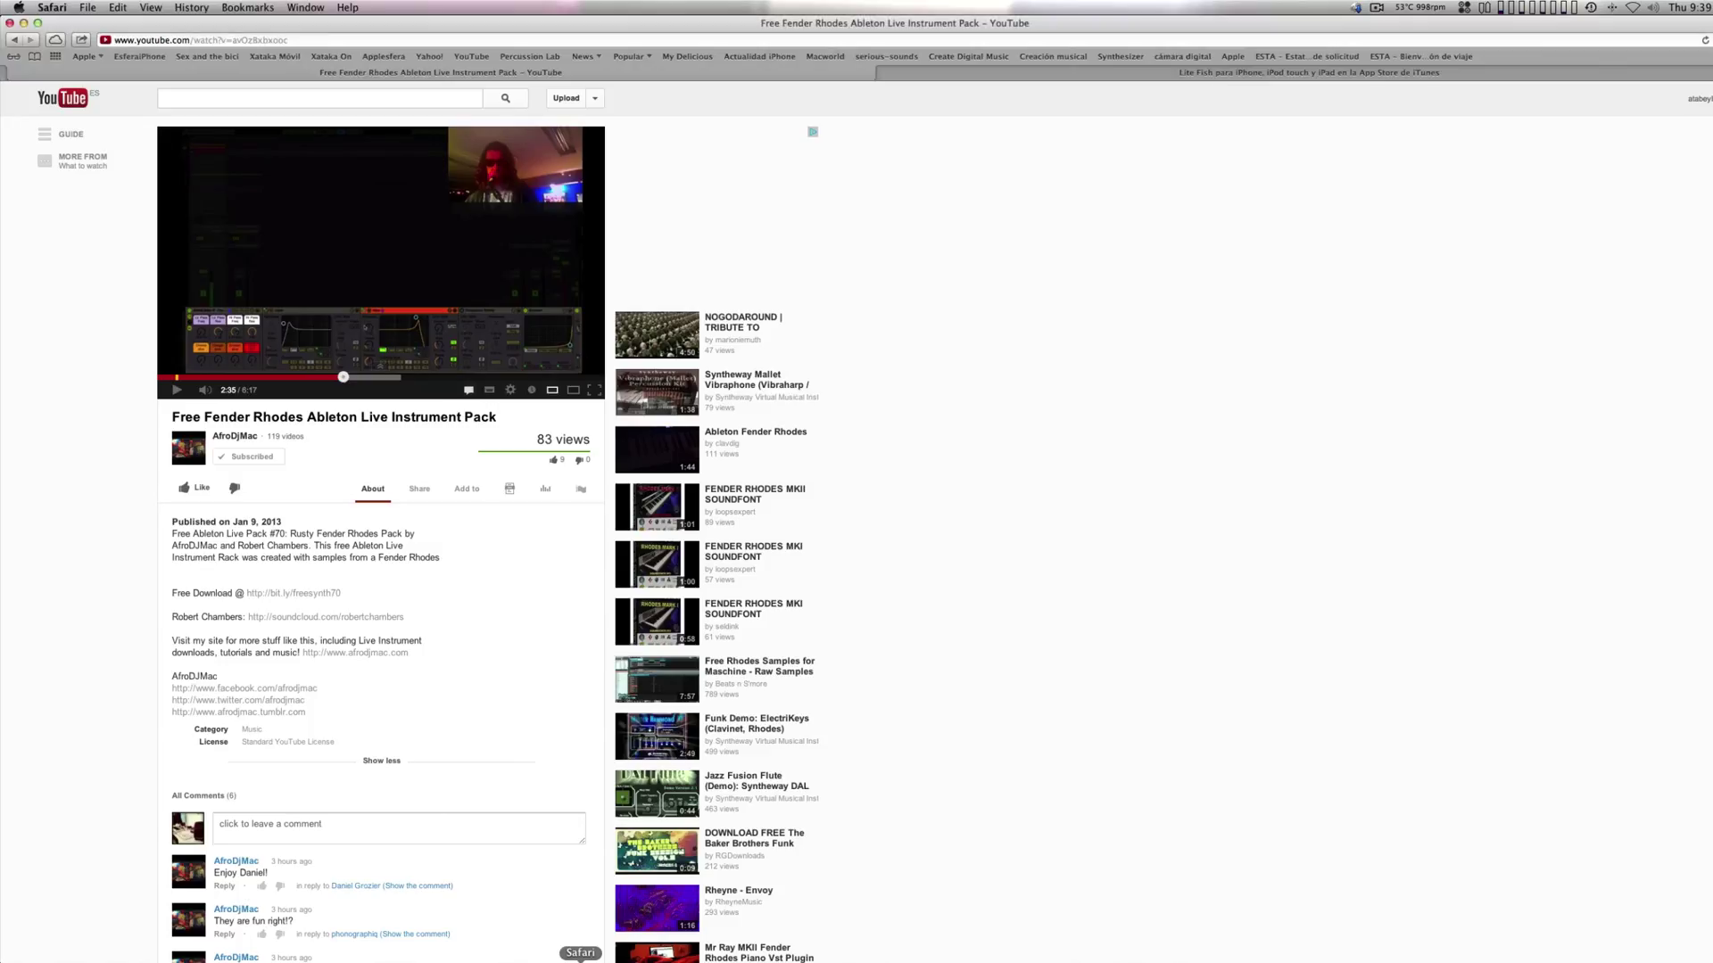
{"action": "left_click", "coordinate": [233, 437]}
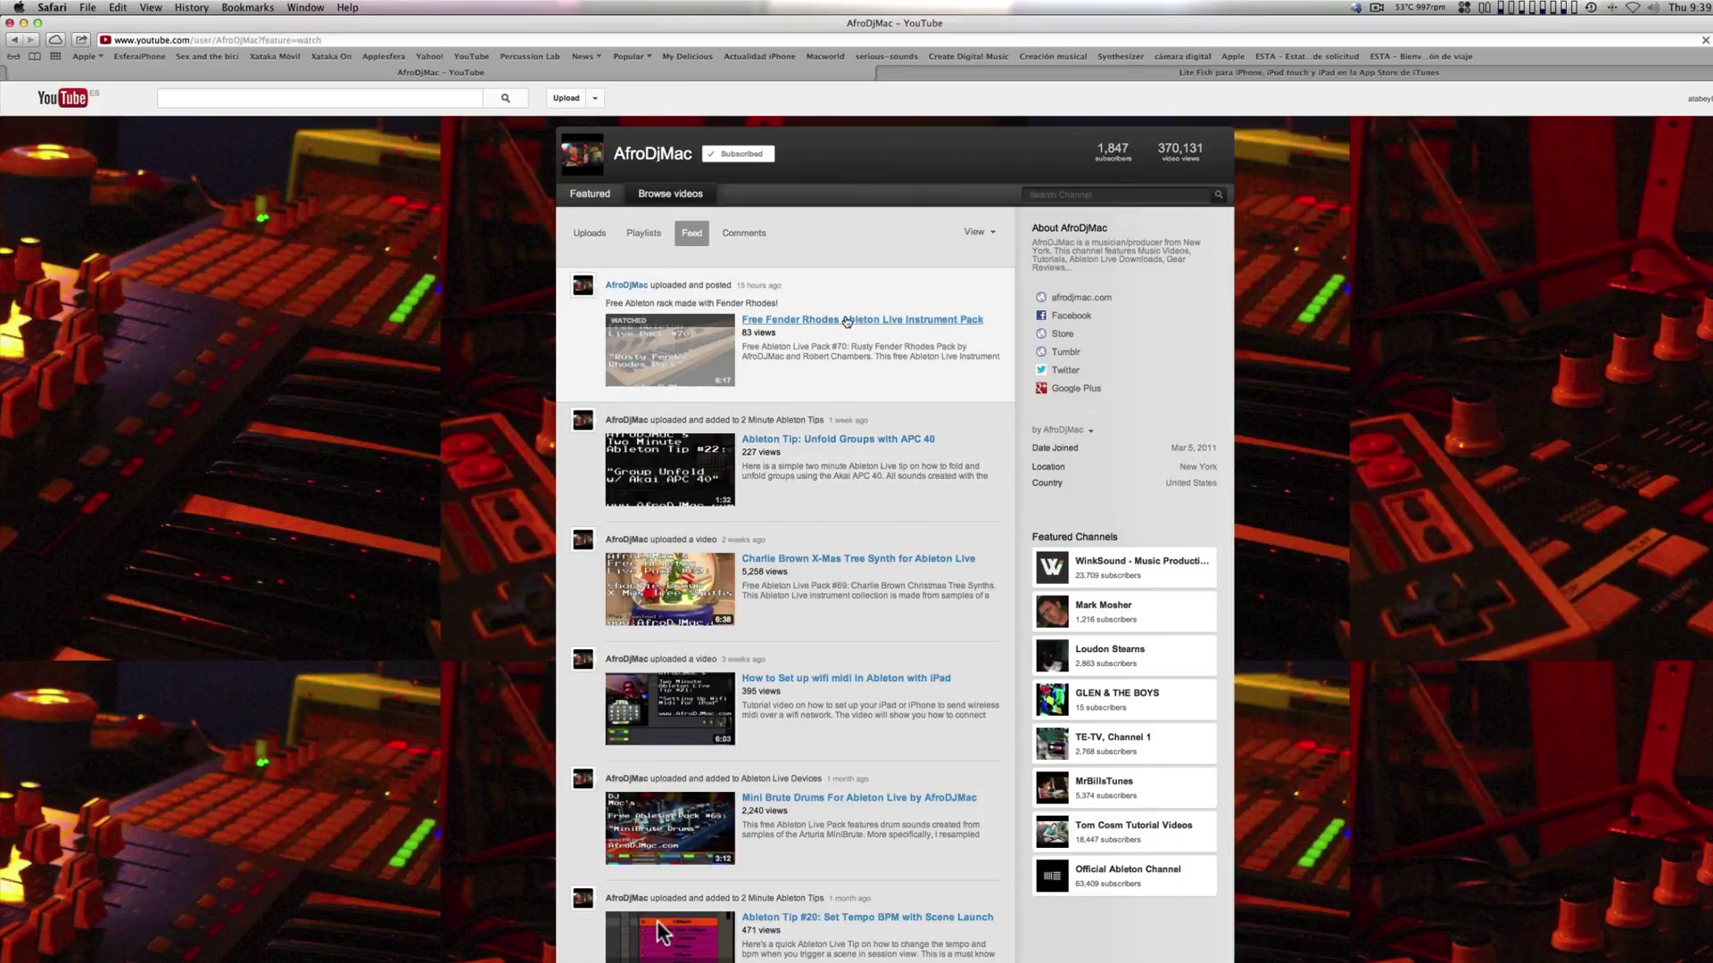
{"action": "scroll", "coordinate": [829, 408], "scroll_direction": "down", "scroll_amount": 5}
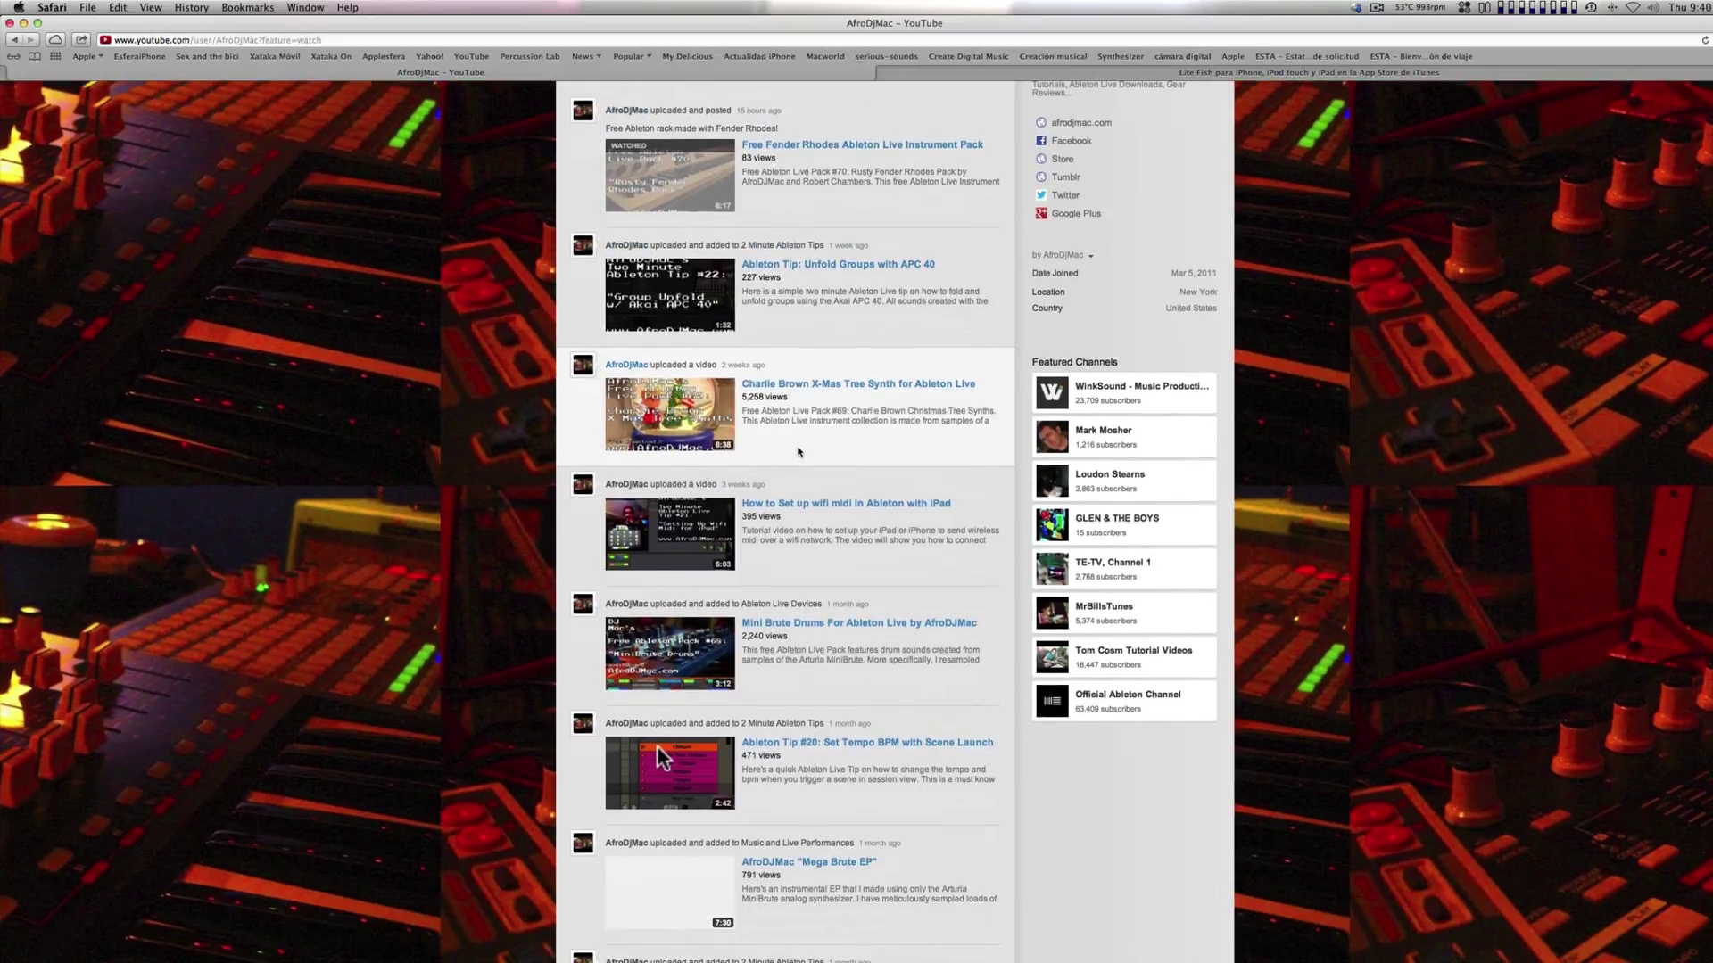
{"action": "scroll", "coordinate": [797, 486], "scroll_direction": "down", "scroll_amount": 5}
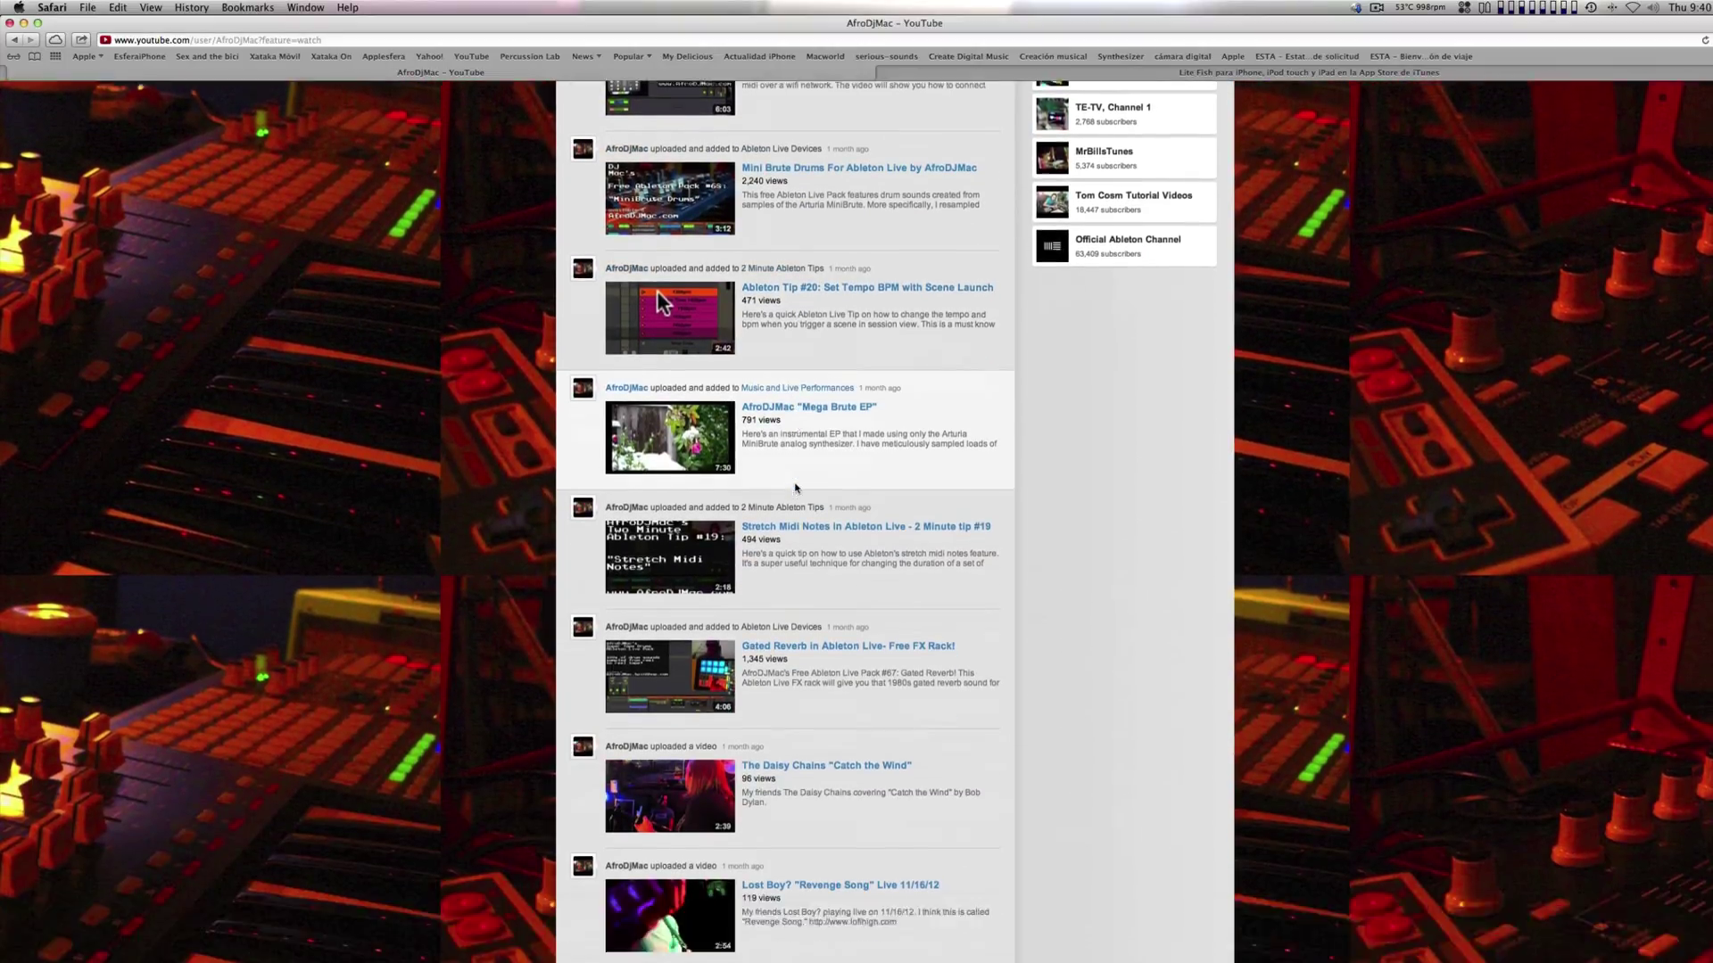
{"action": "scroll", "coordinate": [794, 492], "scroll_direction": "down", "scroll_amount": 6}
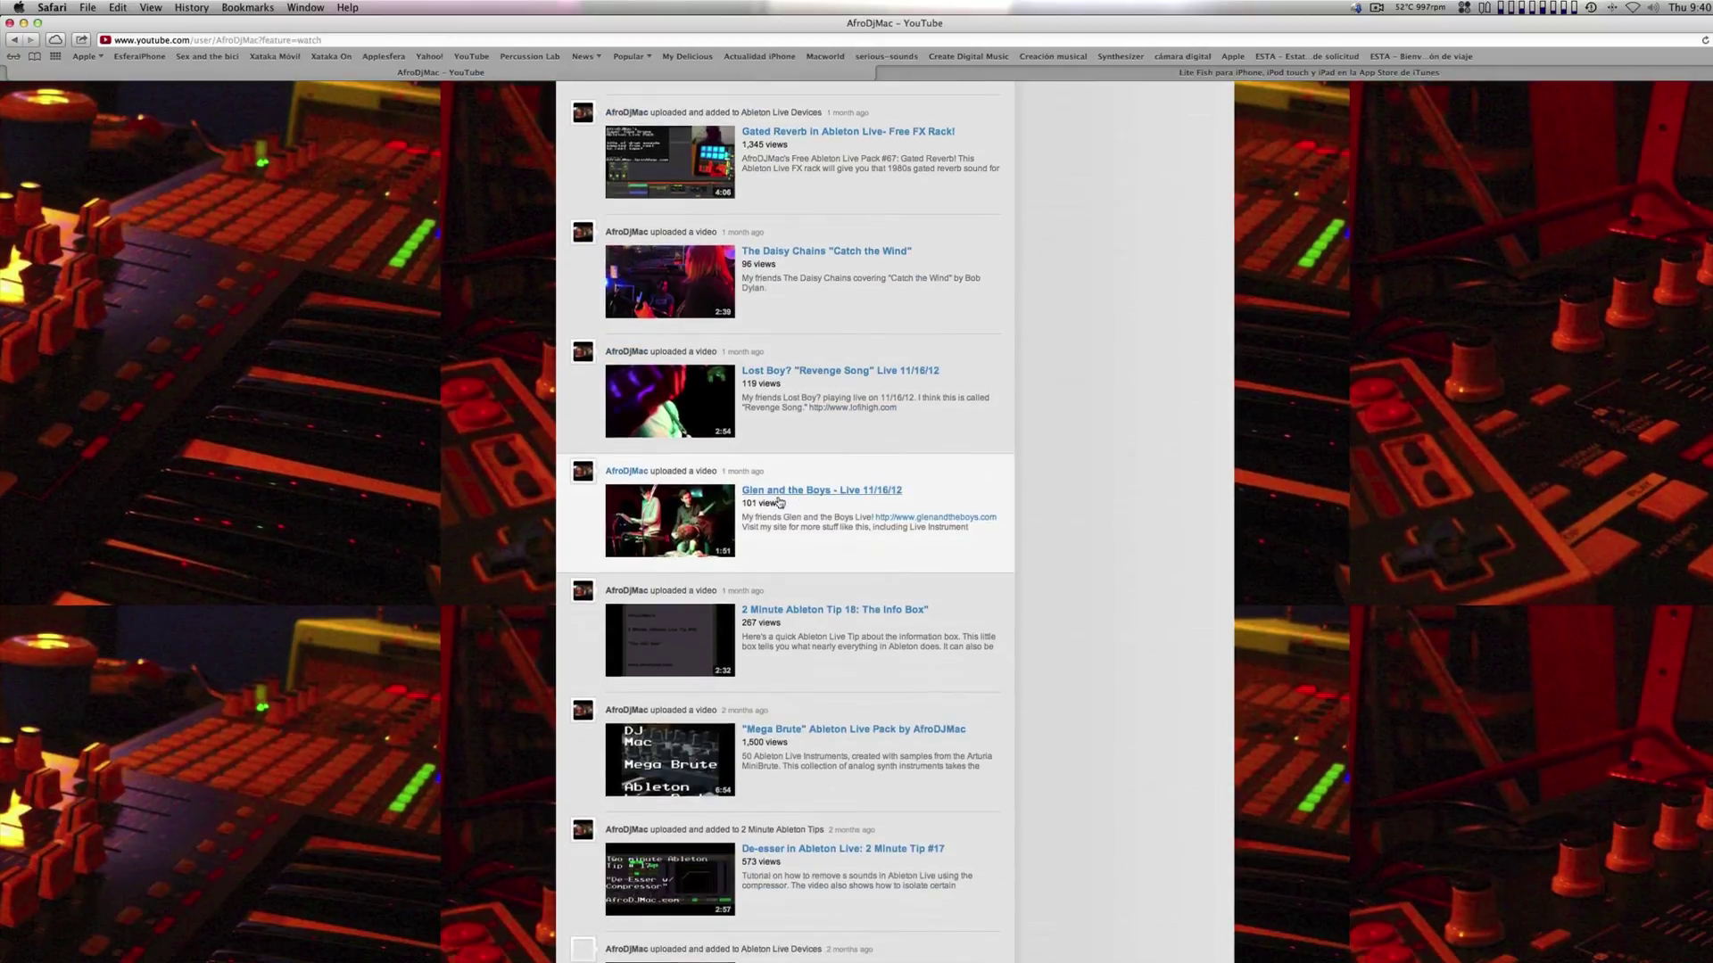
{"action": "scroll", "coordinate": [731, 598], "scroll_direction": "down", "scroll_amount": 5}
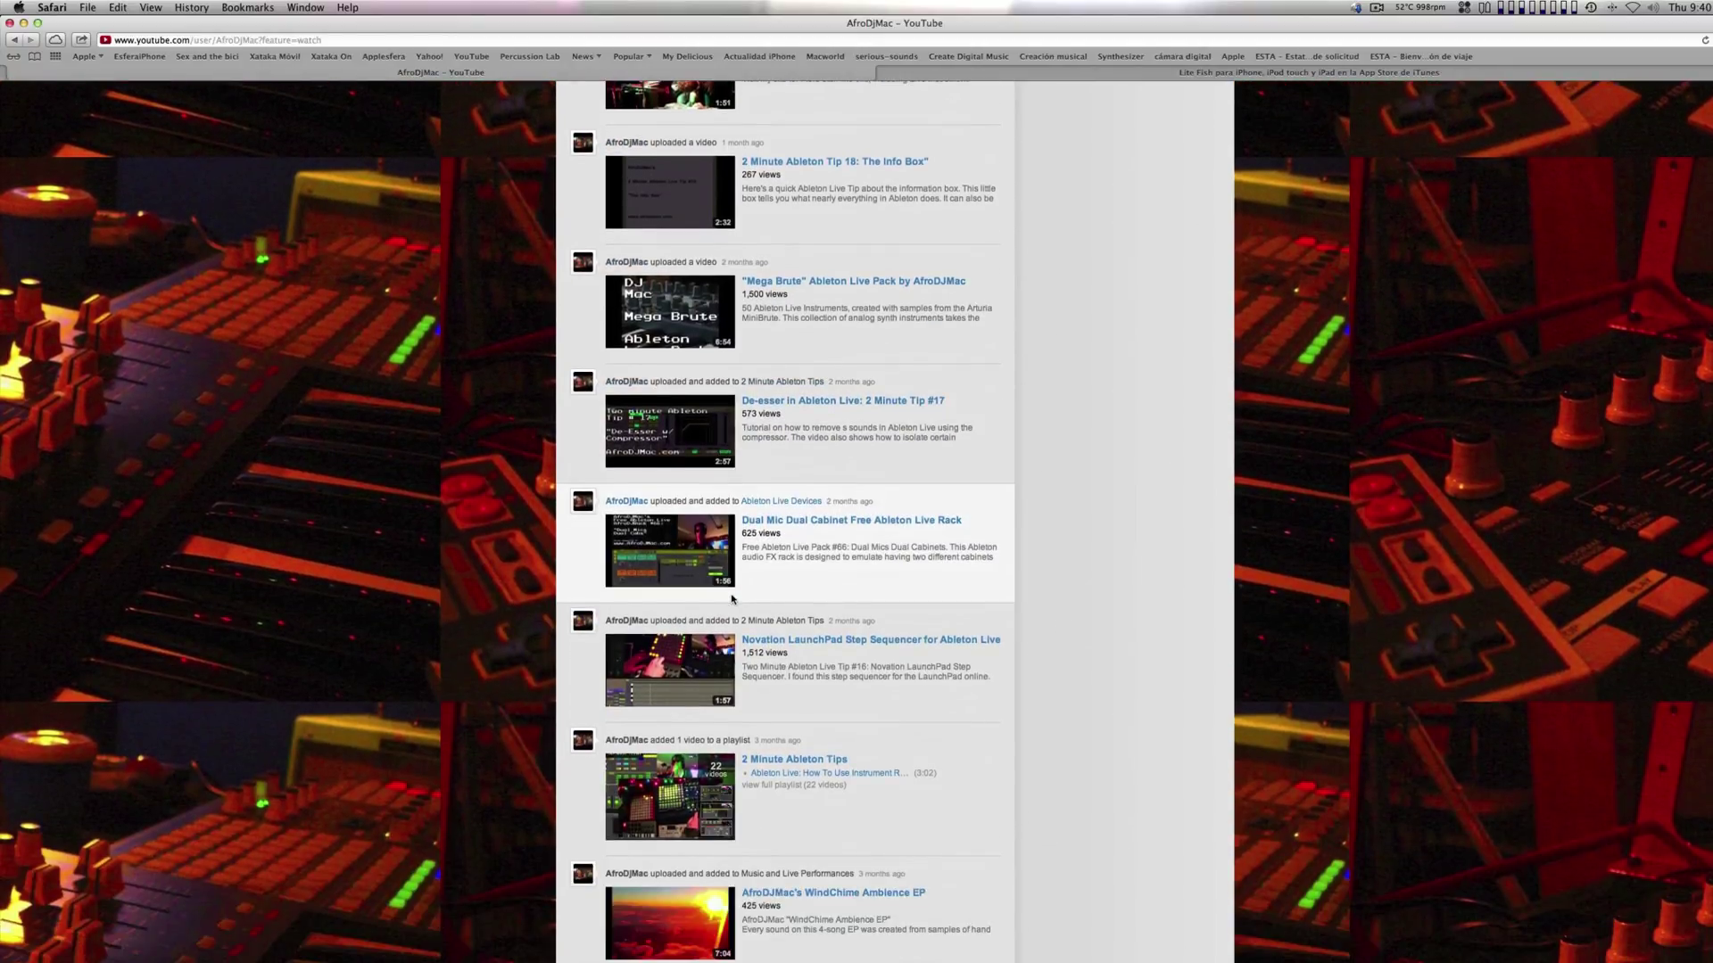
- Open the afrodjmac.com website from the links in the YouTube channel's About section
{"action": "scroll", "coordinate": [731, 597], "scroll_direction": "up", "scroll_amount": 9}
{"action": "scroll", "coordinate": [732, 598], "scroll_direction": "up", "scroll_amount": 10}
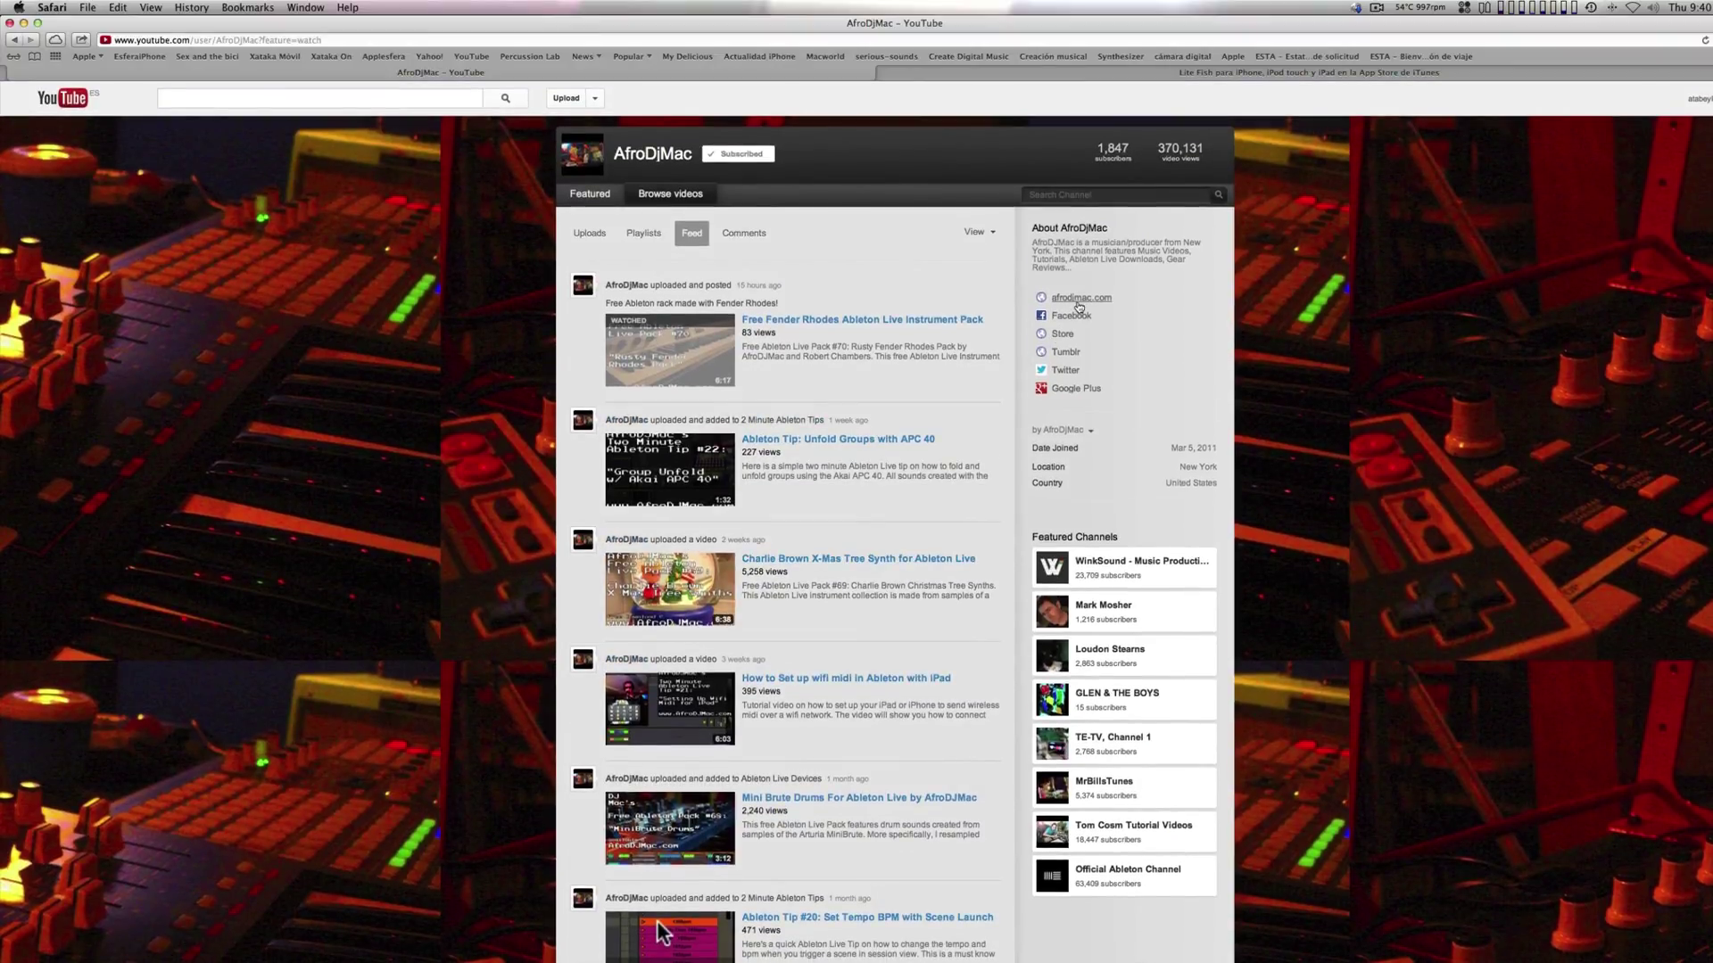
{"action": "left_click", "coordinate": [1075, 298]}
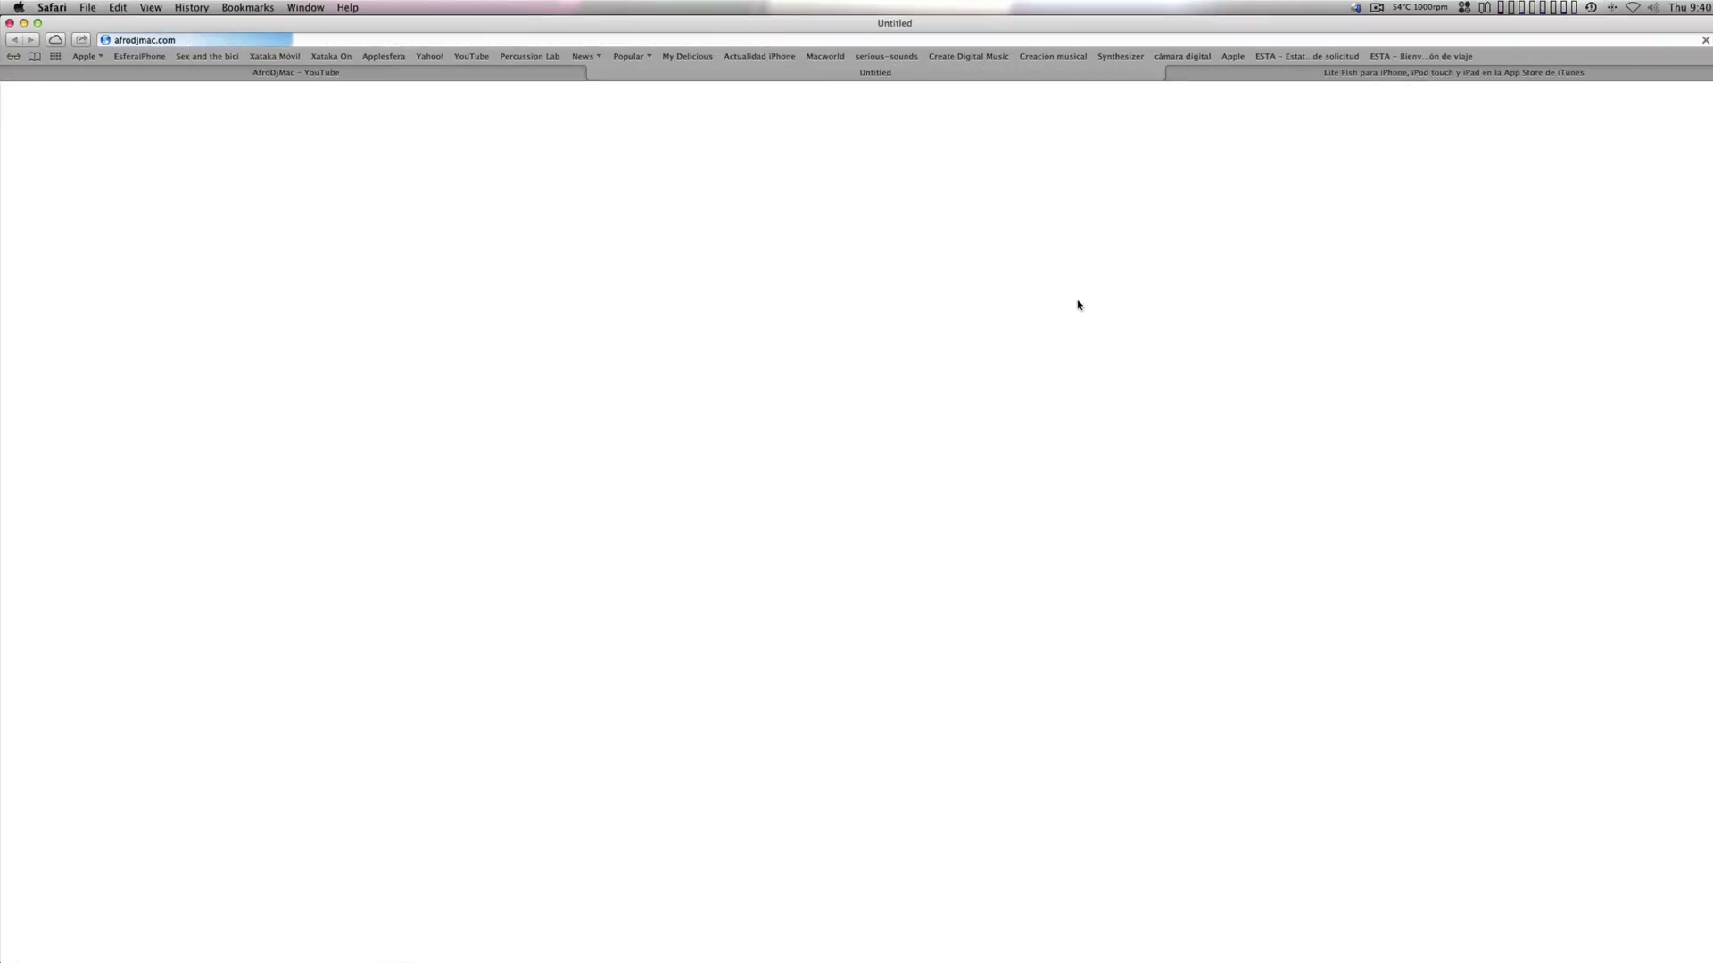